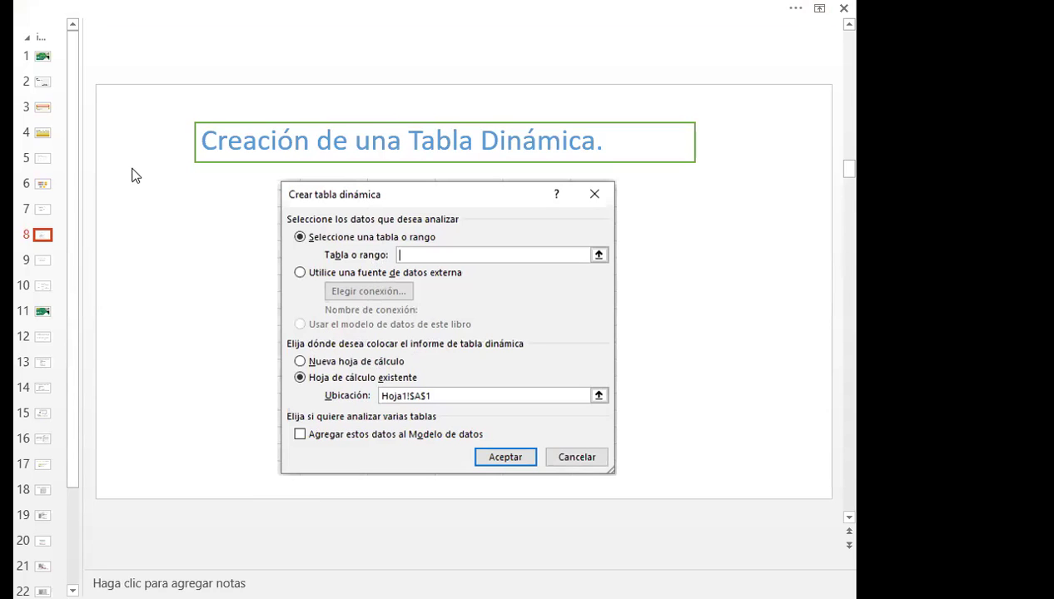
Step: Open slide 9 of the presentation, and in Excel examine the sales records on the TABLA sheet, from VENDEDOR through No DE REMESA
{"action": "left_click", "coordinate": [43, 262]}
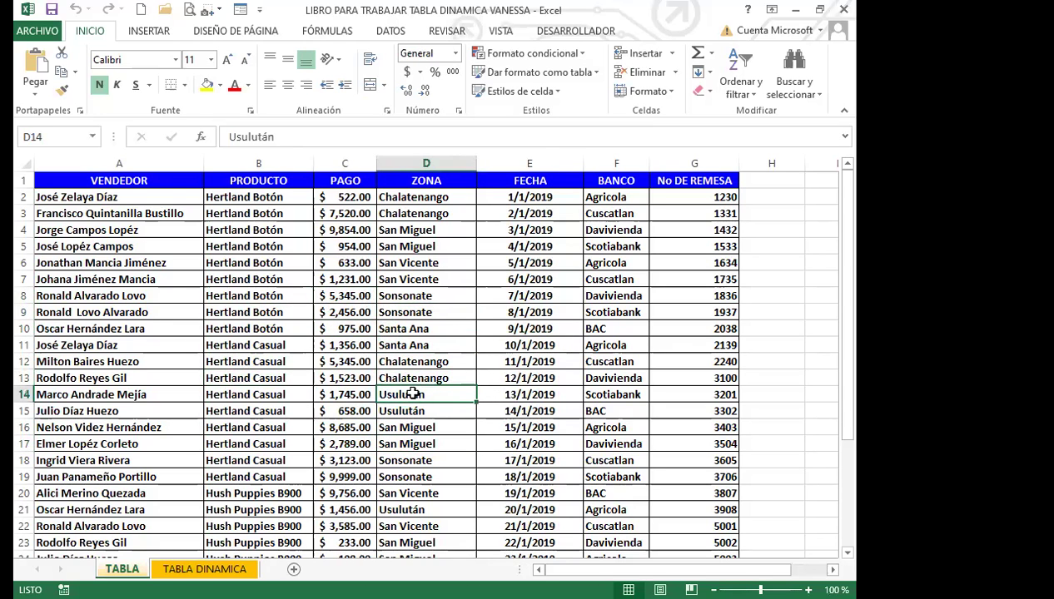
{"action": "left_click", "coordinate": [388, 363]}
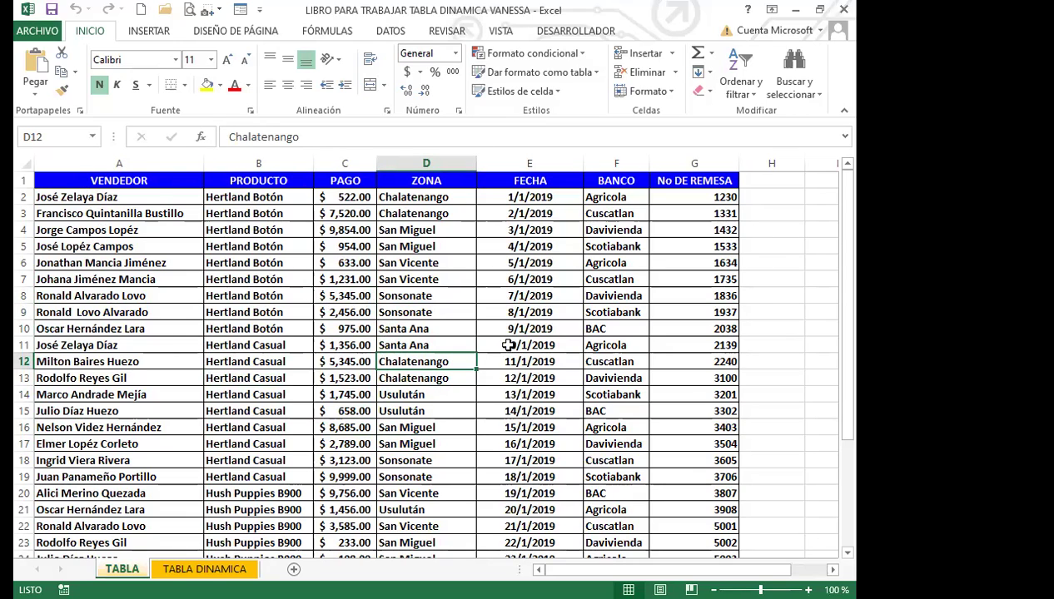
{"action": "left_click", "coordinate": [435, 382]}
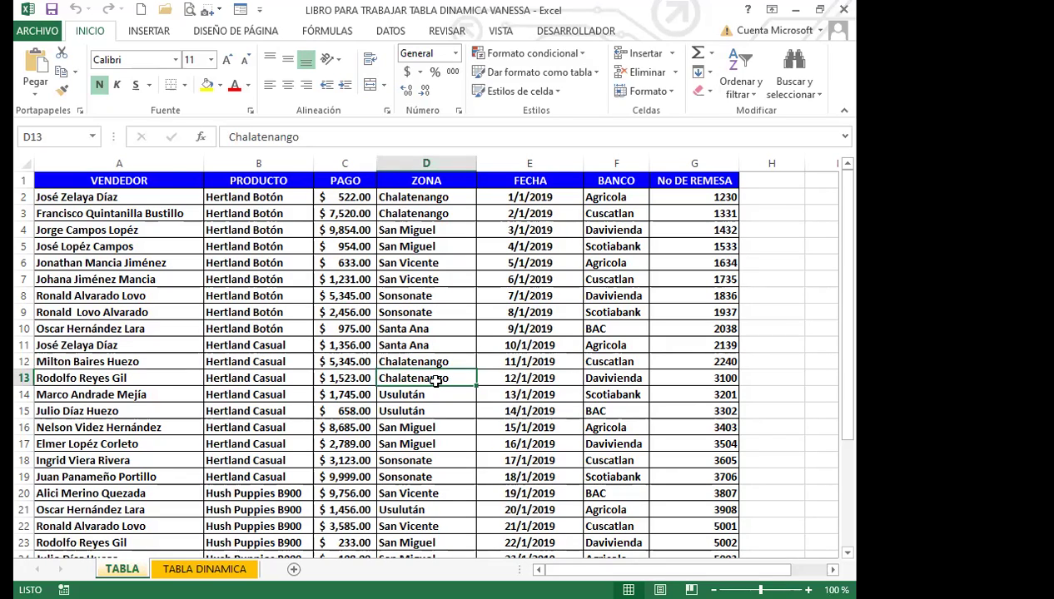
{"action": "left_click_drag", "start_coordinate": [106, 176], "coordinate": [483, 541]}
{"action": "scroll", "coordinate": [188, 368], "scroll_direction": "up", "scroll_amount": 2}
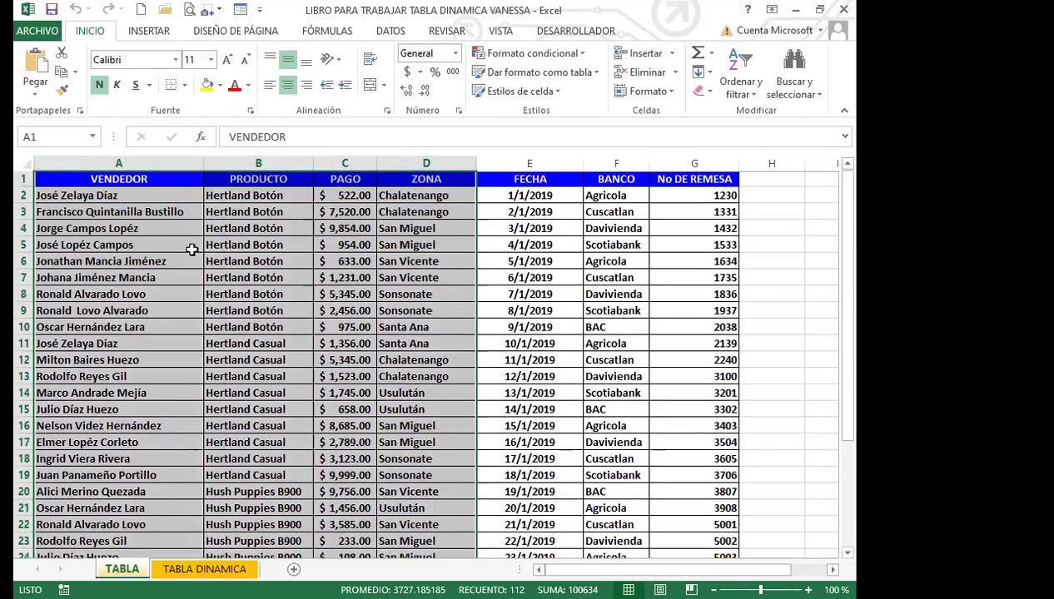
{"action": "left_click", "coordinate": [191, 249]}
{"action": "left_click", "coordinate": [526, 398]}
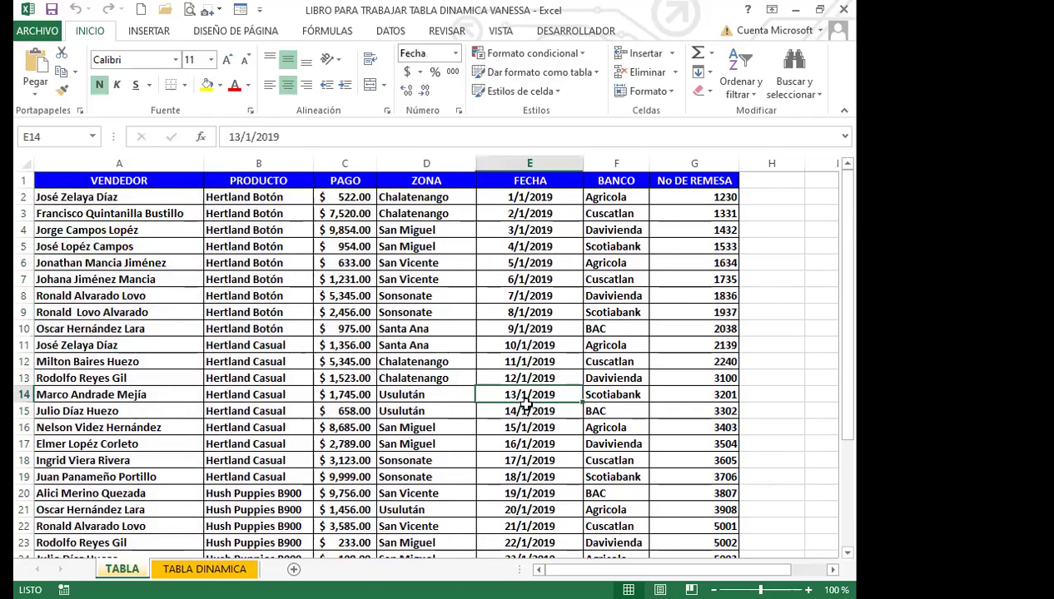
{"action": "left_click", "coordinate": [389, 446]}
{"action": "left_click", "coordinate": [642, 457]}
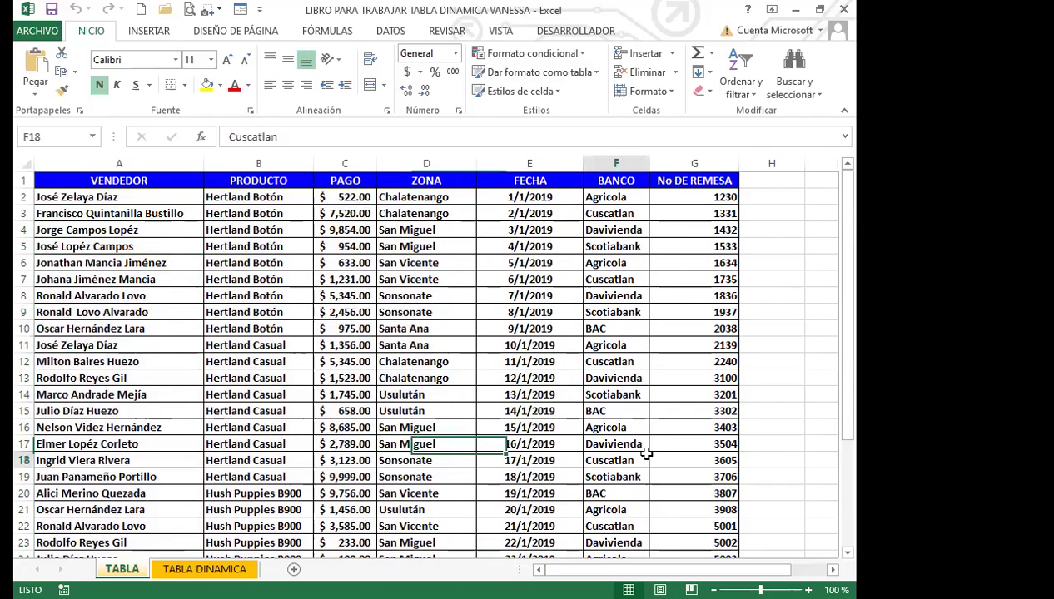
{"action": "left_click", "coordinate": [393, 398]}
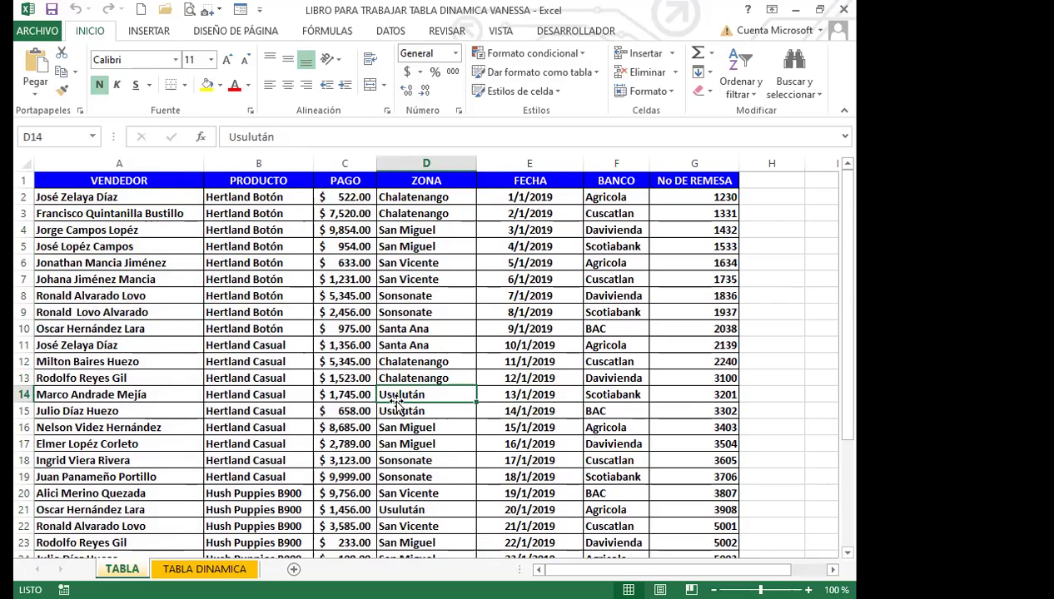
{"action": "left_click", "coordinate": [419, 358]}
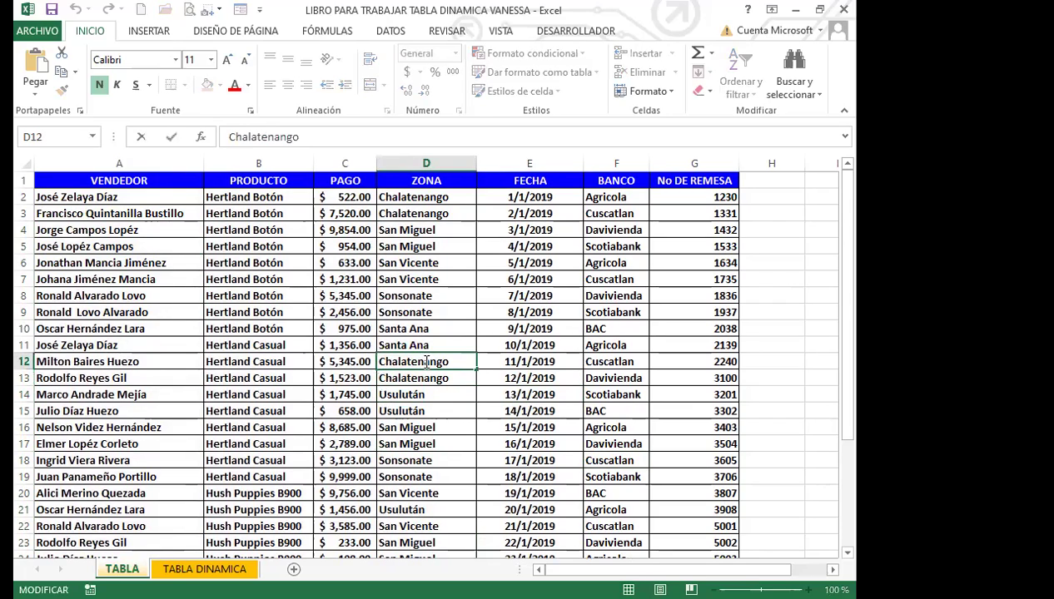
{"action": "left_click", "coordinate": [424, 401]}
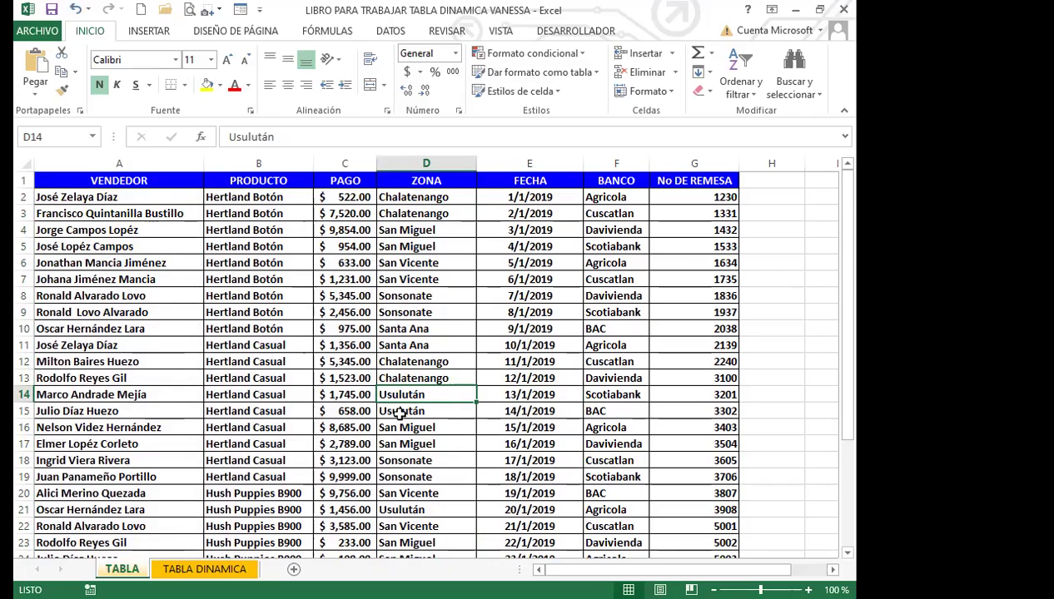
{"action": "left_click", "coordinate": [190, 212]}
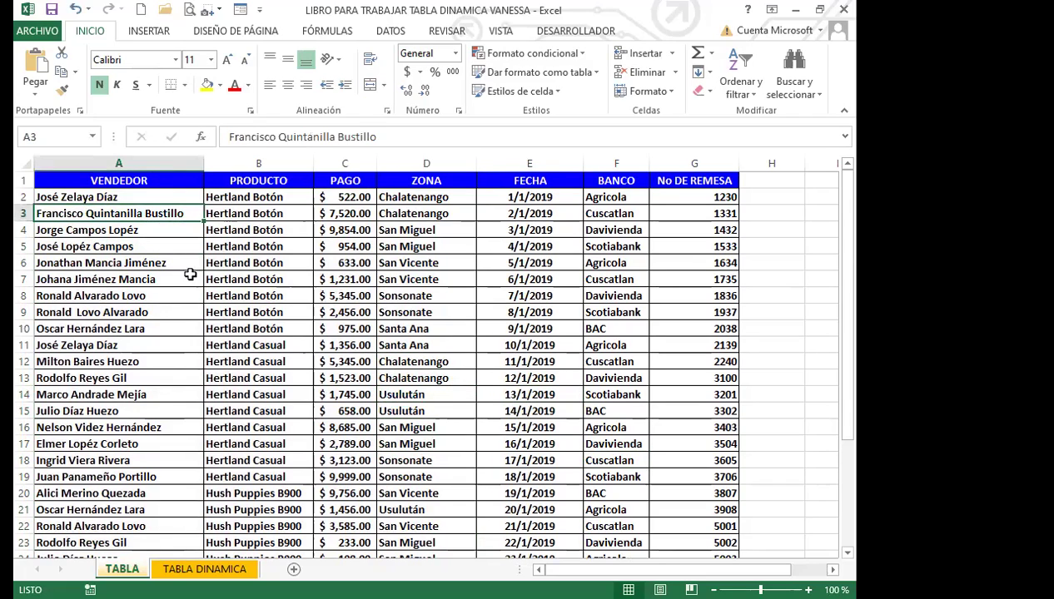
{"action": "left_click", "coordinate": [462, 414]}
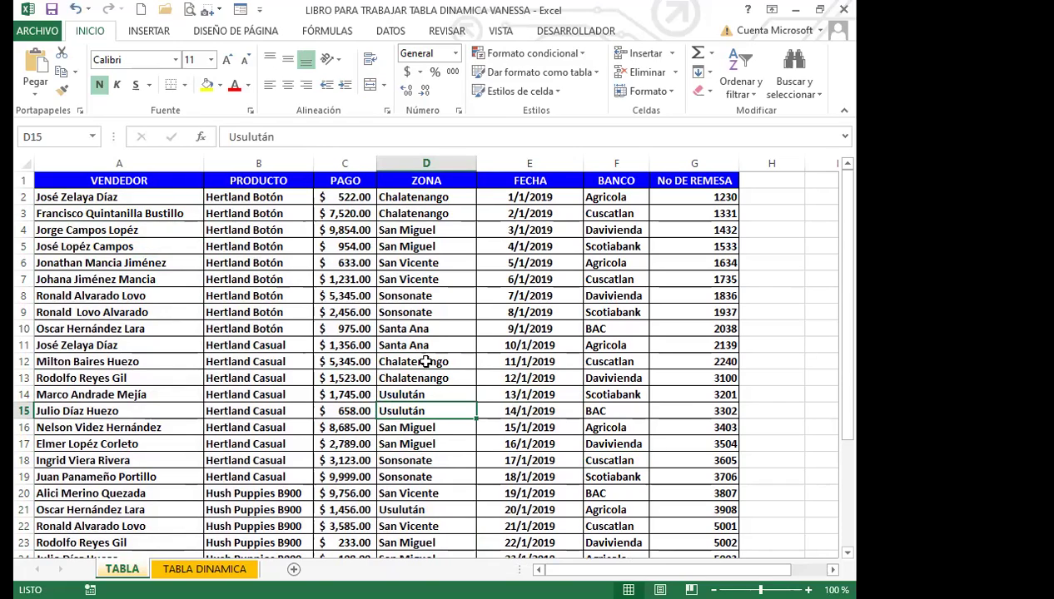
{"action": "left_click", "coordinate": [426, 361]}
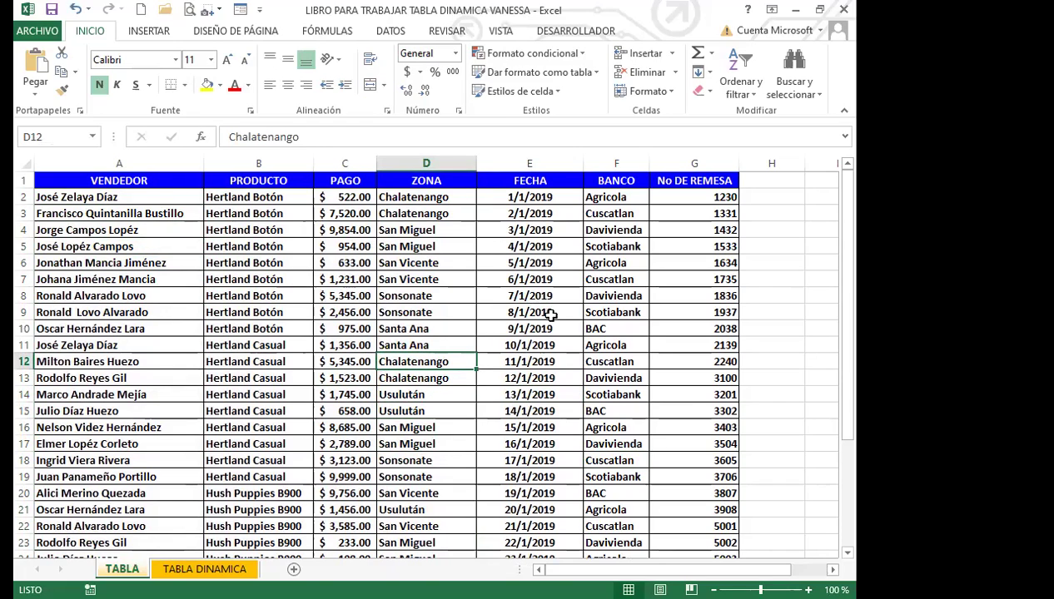
{"action": "left_click", "coordinate": [415, 342]}
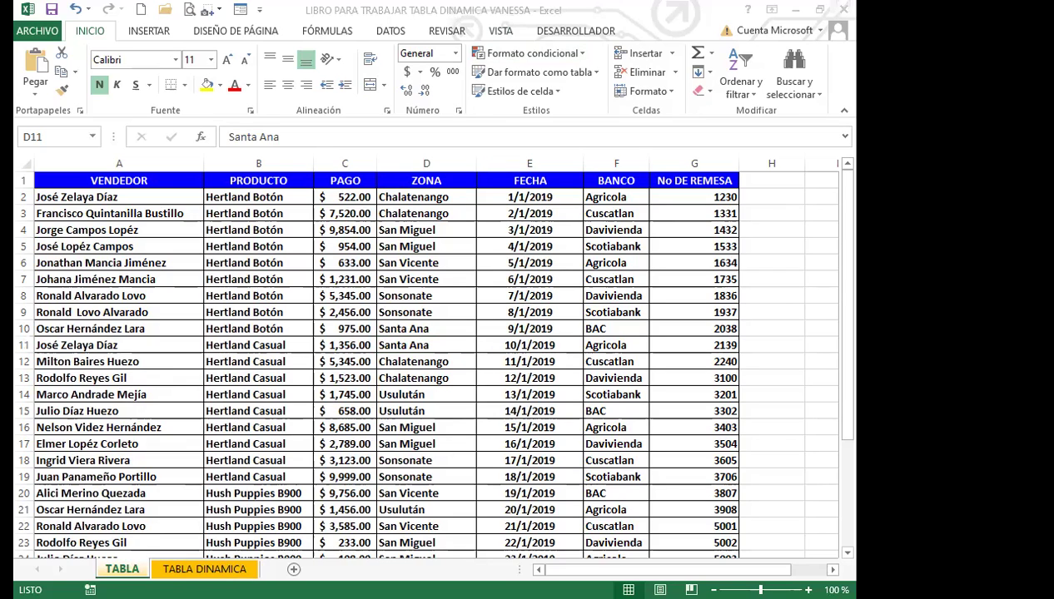
Step: Check the TABLA DINAMICA sheet that is meant for the report and return to the TABLA sheet
{"action": "left_click", "coordinate": [189, 569]}
{"action": "left_click", "coordinate": [134, 338]}
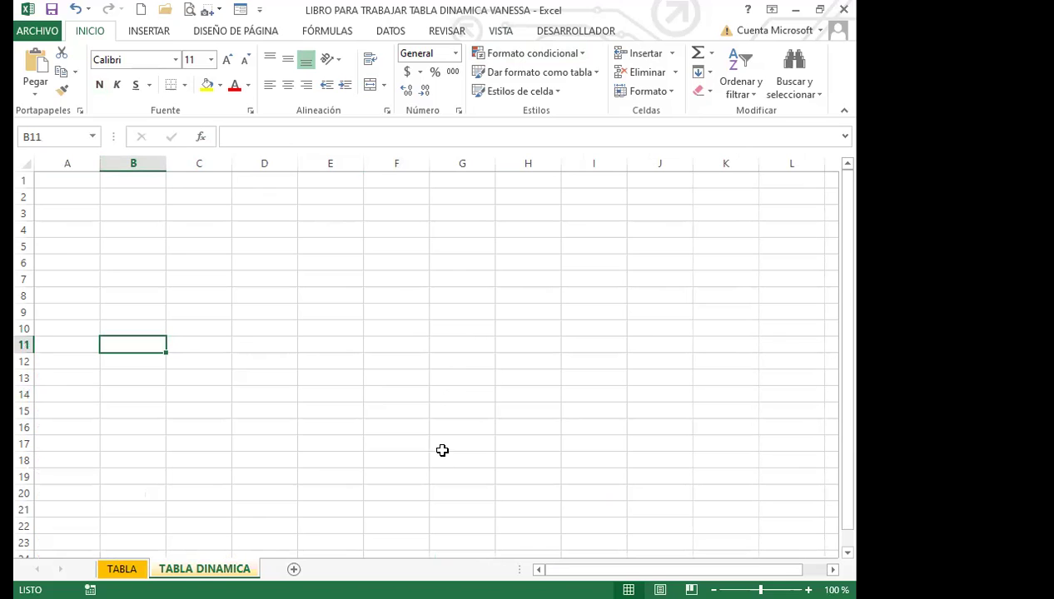
{"action": "left_click", "coordinate": [122, 565]}
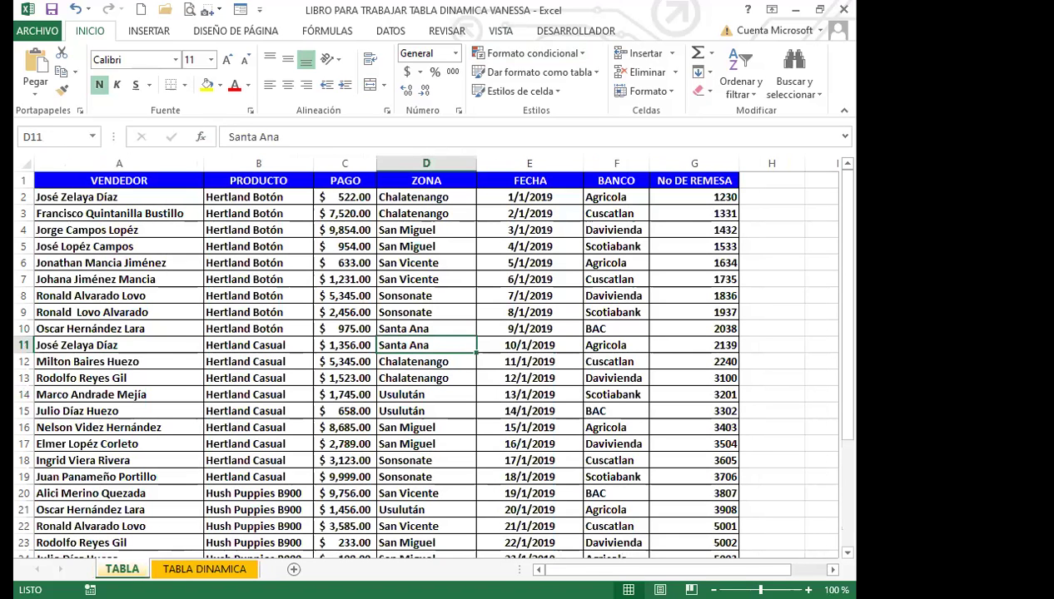
Step: Start creating a pivot table from the sales data on the TABLA sheet
{"action": "left_click", "coordinate": [262, 358]}
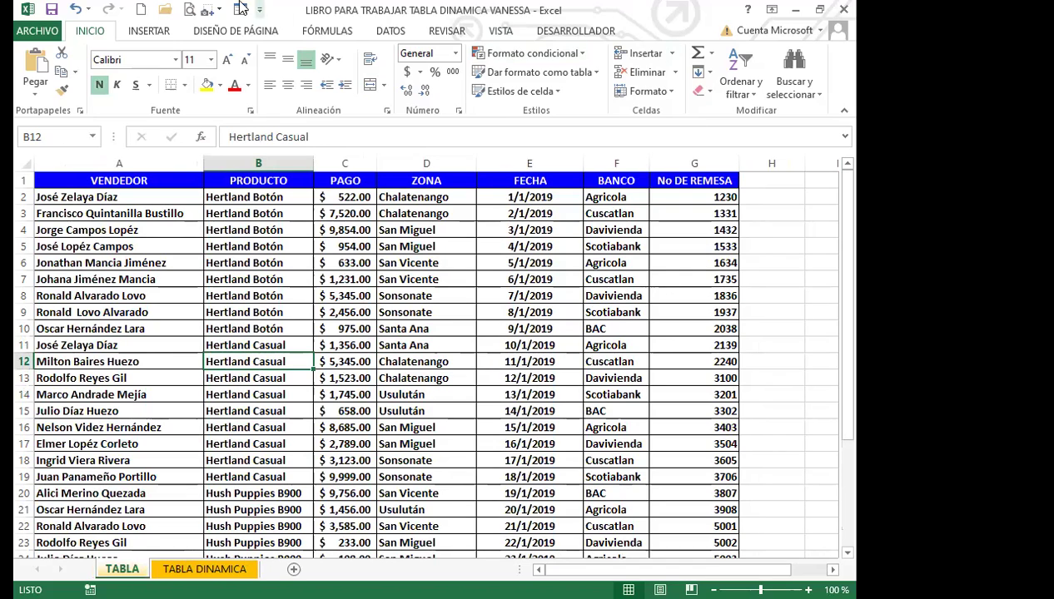
{"action": "left_click", "coordinate": [153, 31]}
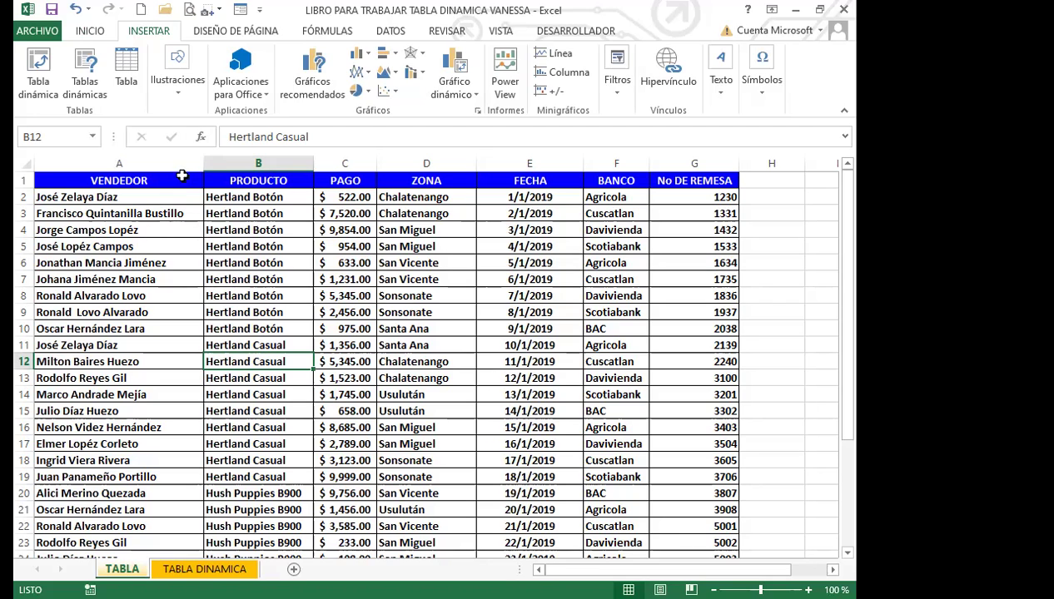
{"action": "left_click", "coordinate": [42, 74]}
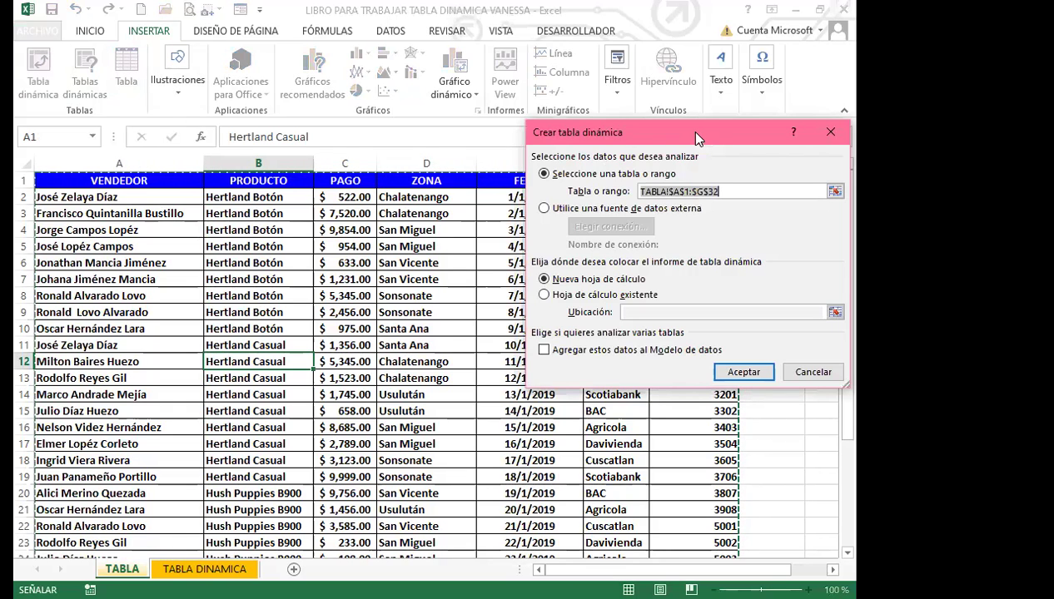
{"action": "left_click_drag", "start_coordinate": [696, 137], "coordinate": [421, 179]}
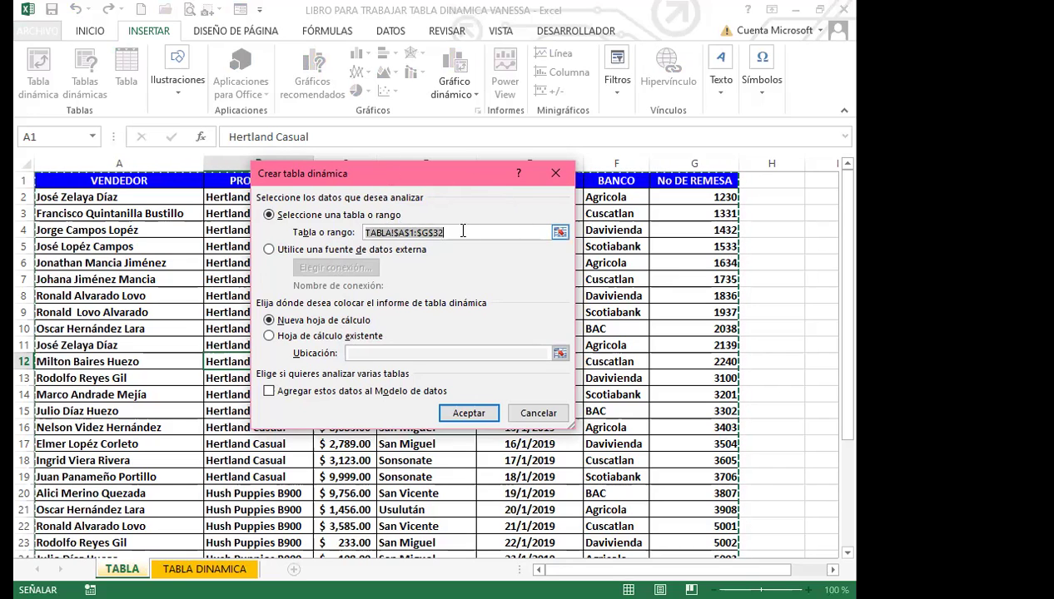
Step: Clear the pivot table's source range and reselect the whole data table, TABLA!$A$1:$G$32, on the sheet
{"action": "left_click_drag", "start_coordinate": [457, 235], "coordinate": [348, 218]}
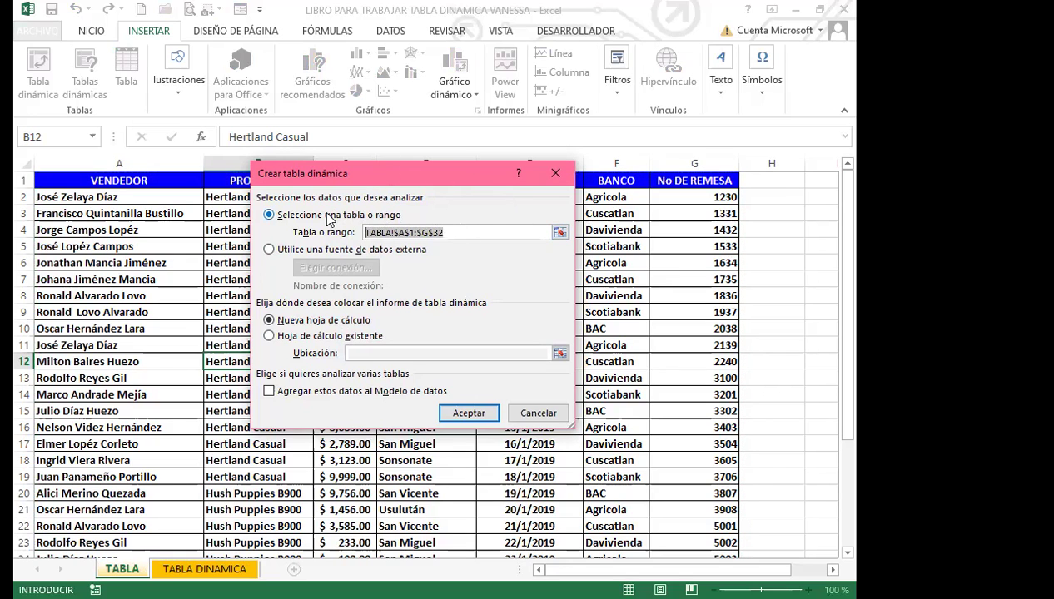
{"action": "key", "text": "BackSpace"}
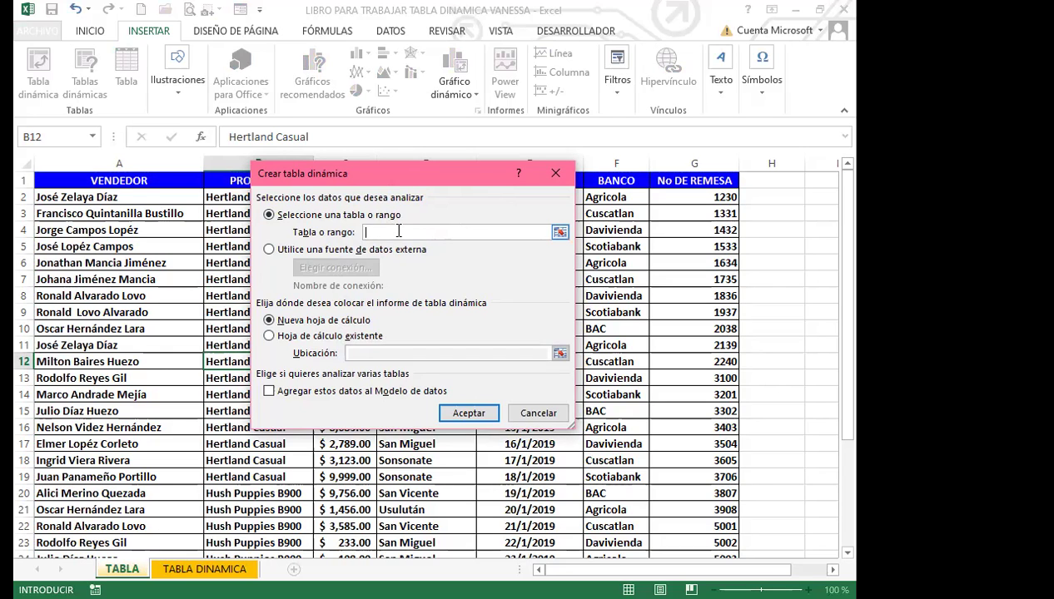
{"action": "left_click", "coordinate": [560, 233]}
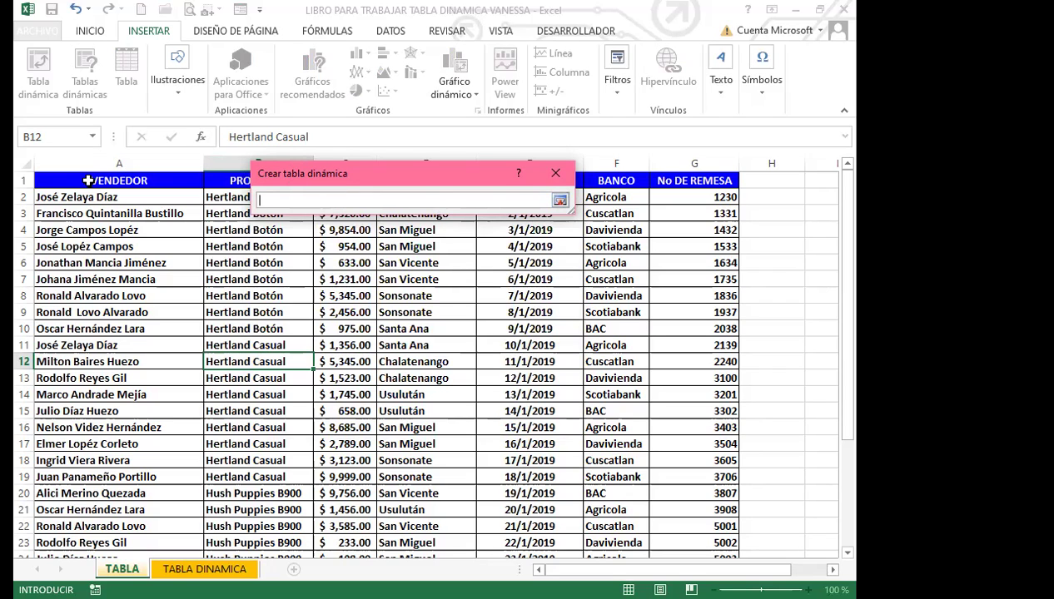
{"action": "left_click_drag", "start_coordinate": [76, 174], "coordinate": [650, 570]}
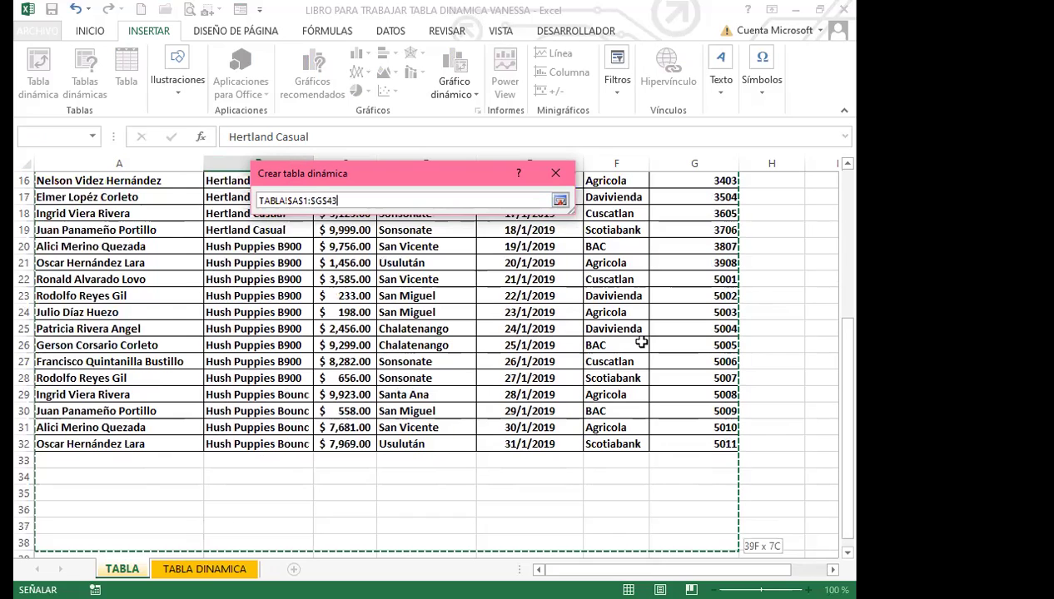
{"action": "scroll", "coordinate": [697, 301], "scroll_direction": "down", "scroll_amount": 3}
{"action": "left_click", "coordinate": [697, 301], "text": "shift"}
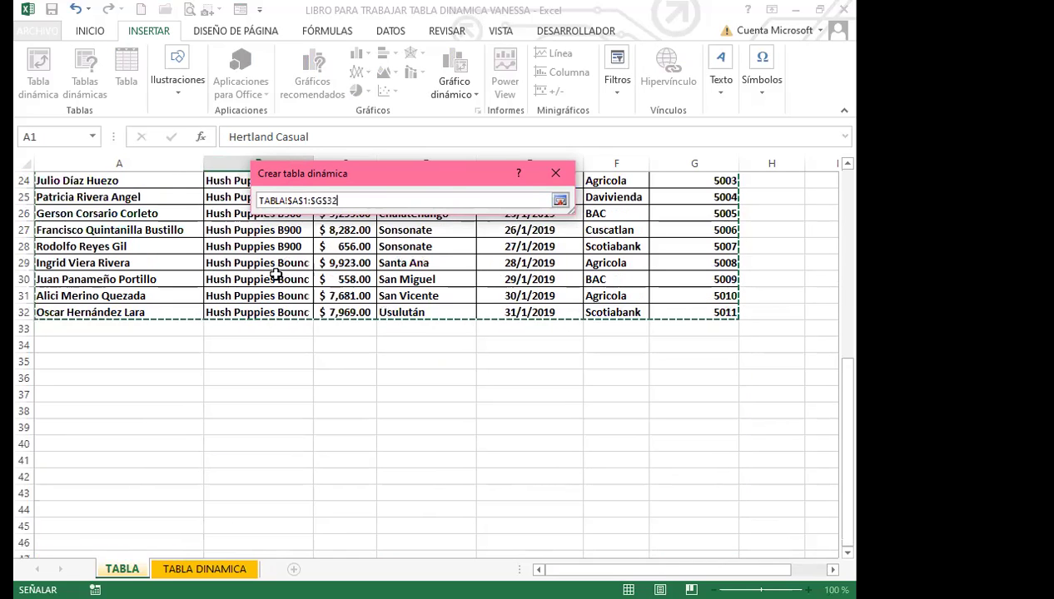
{"action": "left_click", "coordinate": [561, 201]}
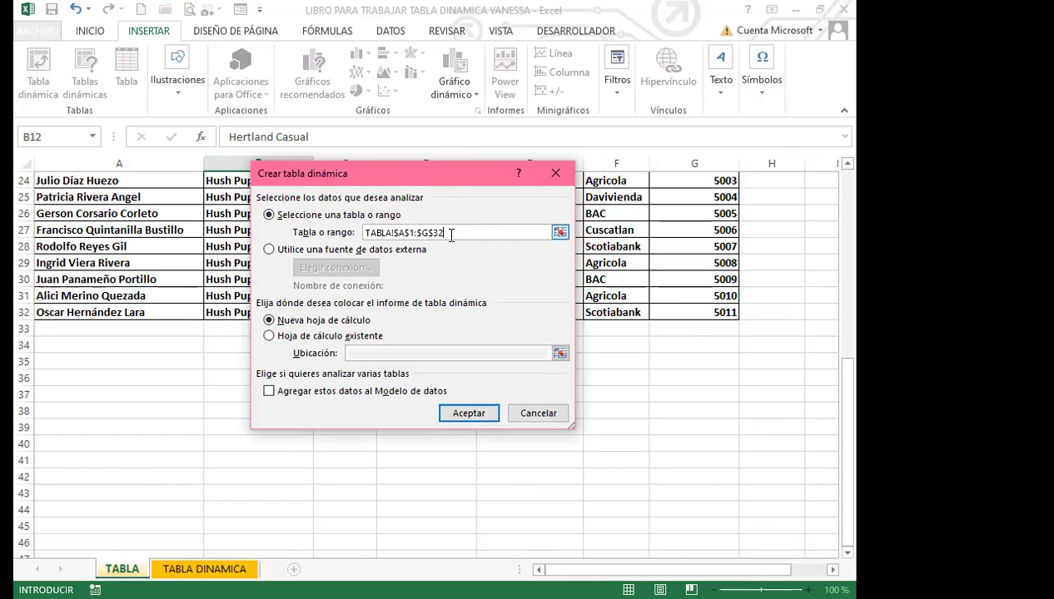
Step: Place the pivot table on the existing TABLA DINAMICA sheet at cell A2 and create it
{"action": "left_click", "coordinate": [269, 337]}
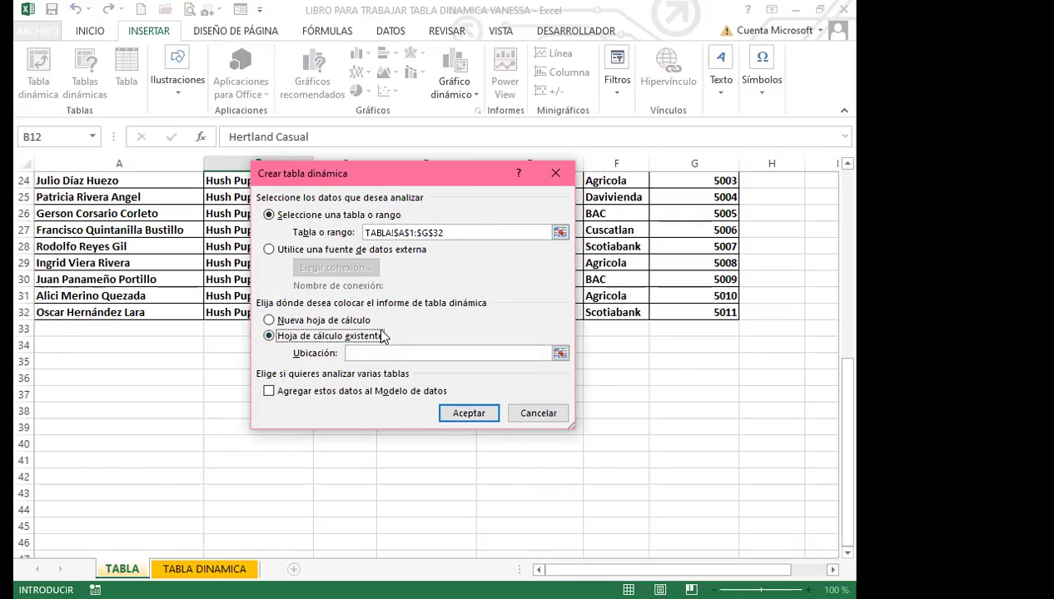
{"action": "left_click", "coordinate": [361, 353]}
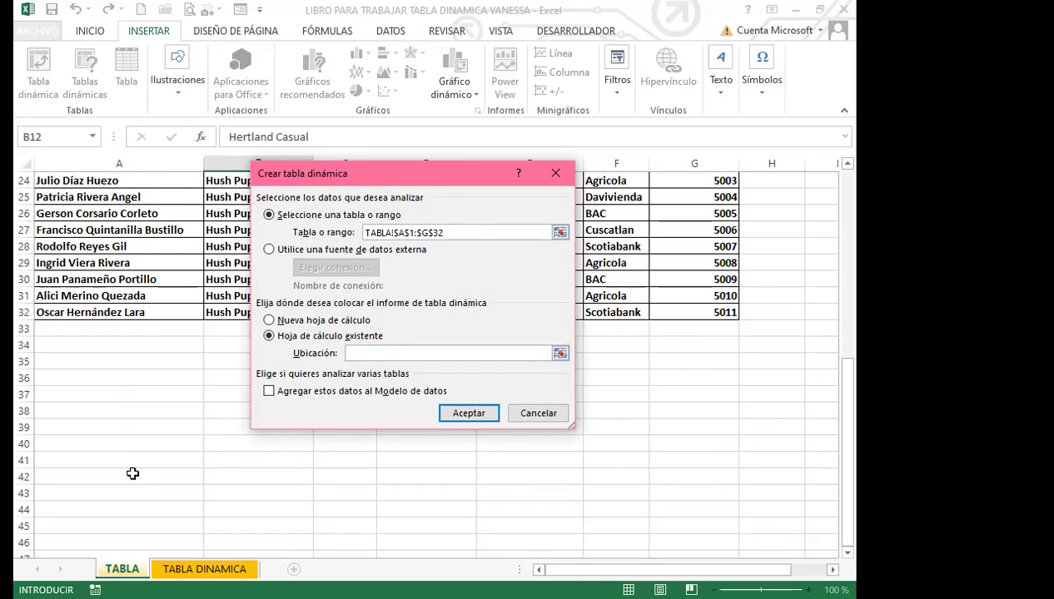
{"action": "left_click", "coordinate": [210, 572]}
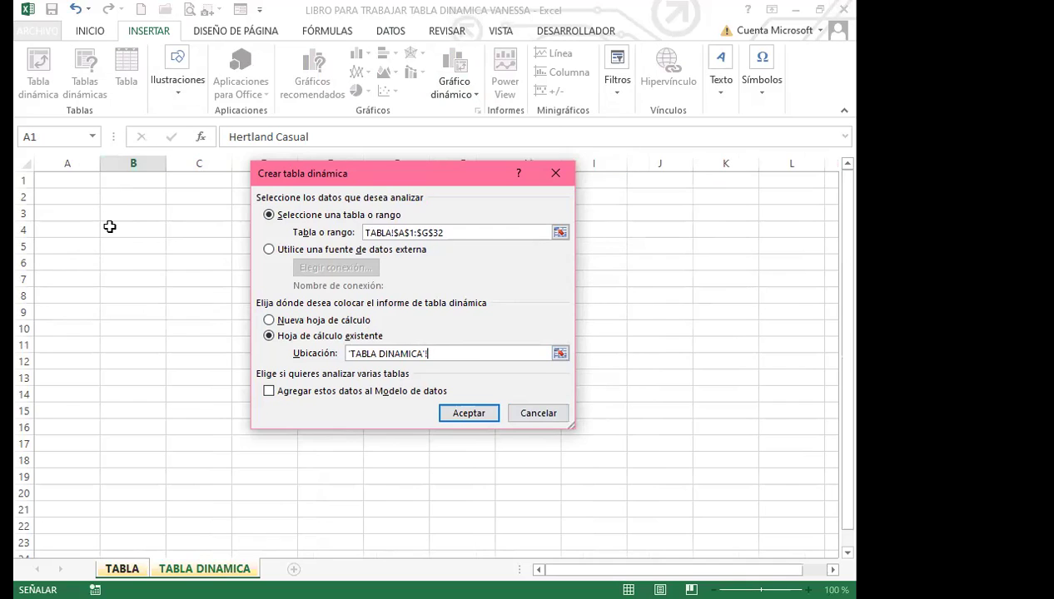
{"action": "left_click", "coordinate": [52, 197]}
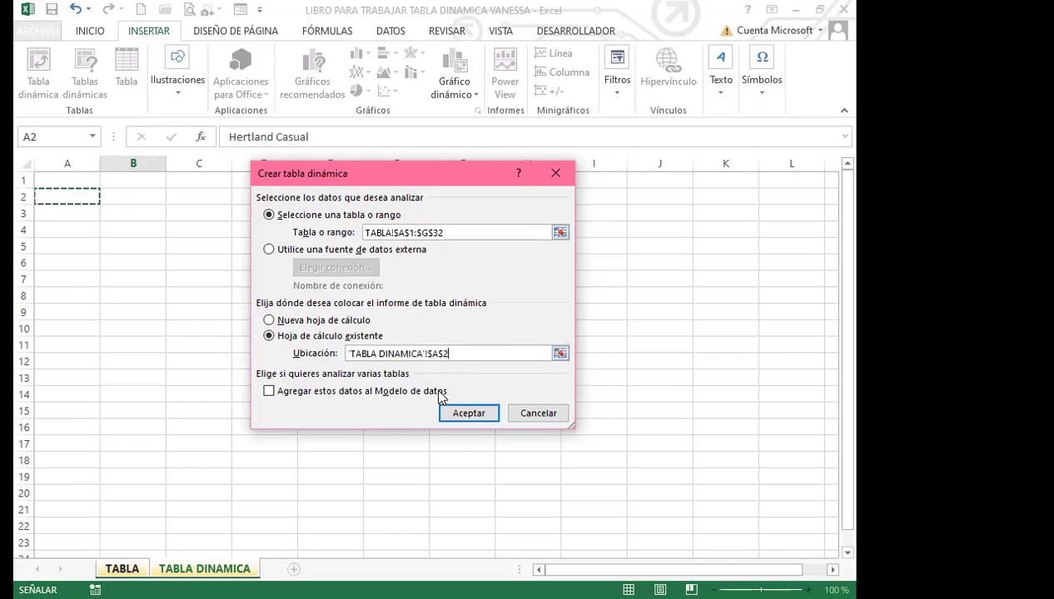
{"action": "left_click", "coordinate": [470, 413]}
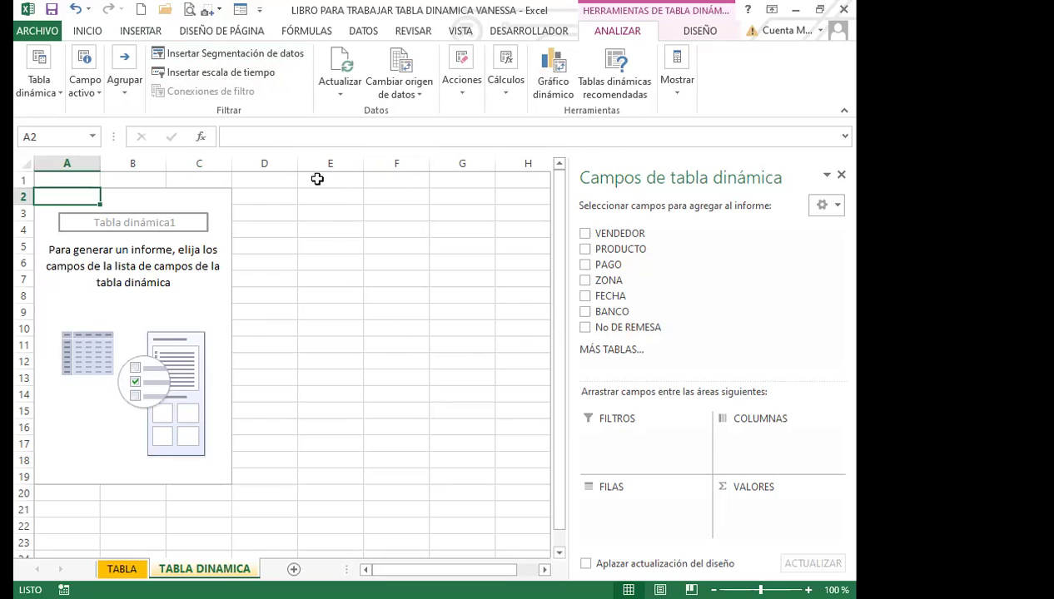
Step: Lay out the pivot table with the PRODUCTO field as columns and the sum of PAGO as values
{"action": "left_click", "coordinate": [330, 250]}
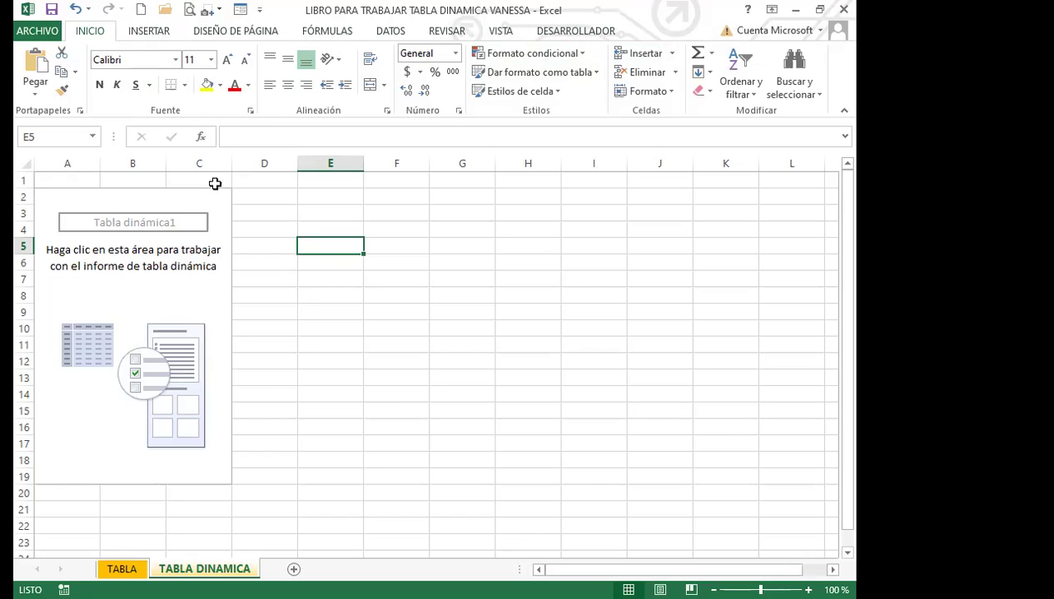
{"action": "left_click", "coordinate": [203, 294]}
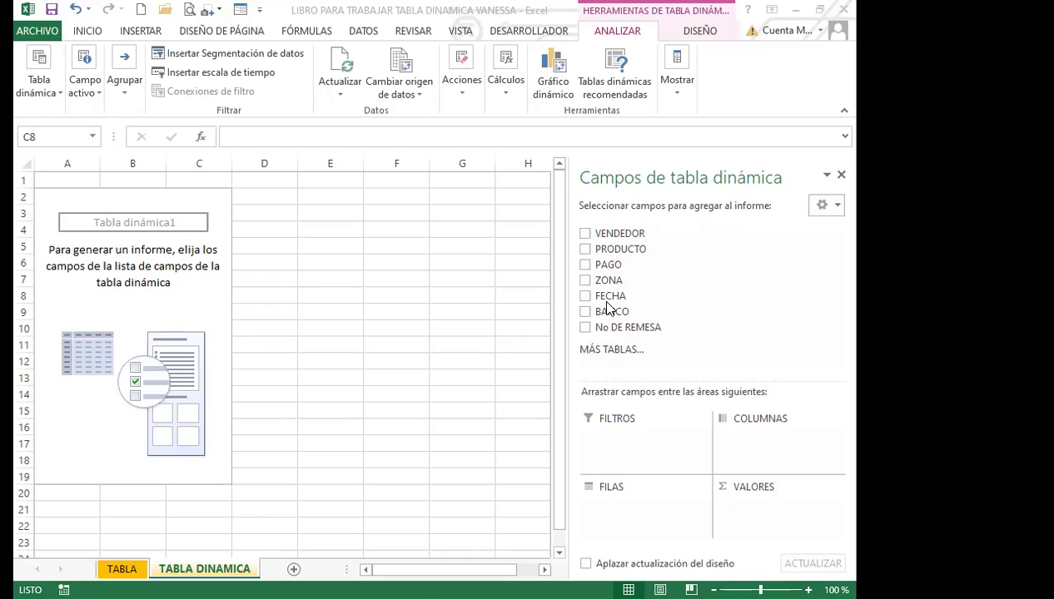
{"action": "left_click", "coordinate": [585, 250]}
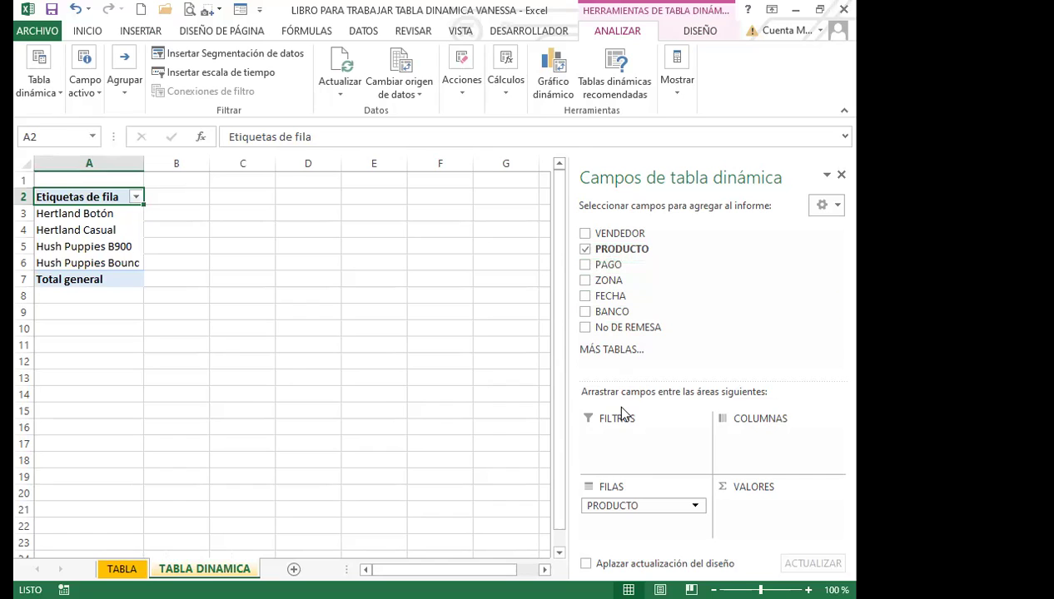
{"action": "left_click_drag", "start_coordinate": [626, 508], "coordinate": [760, 456]}
{"action": "left_click_drag", "start_coordinate": [764, 450], "coordinate": [762, 447]}
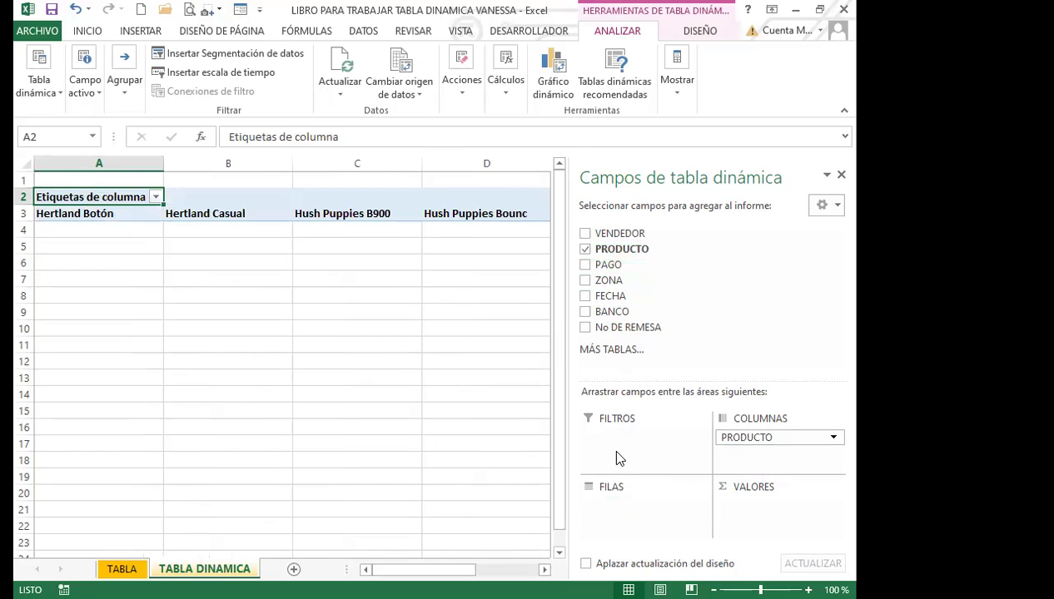
{"action": "left_click_drag", "start_coordinate": [607, 264], "coordinate": [758, 510]}
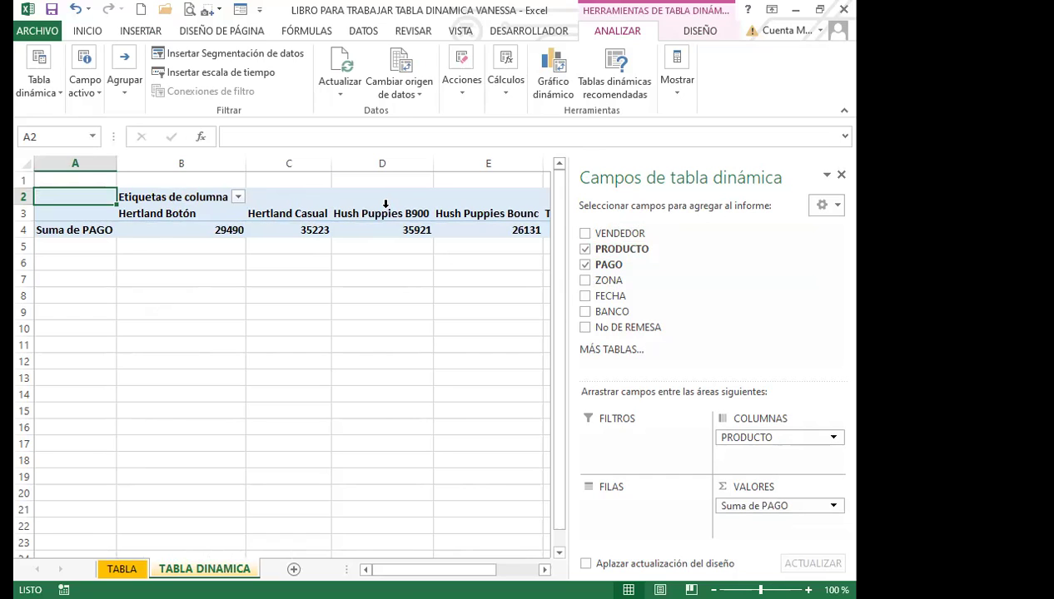
Step: Add FECHA as the pivot table's rows and BANCO as its report filter, and close the field list
{"action": "left_click", "coordinate": [586, 298]}
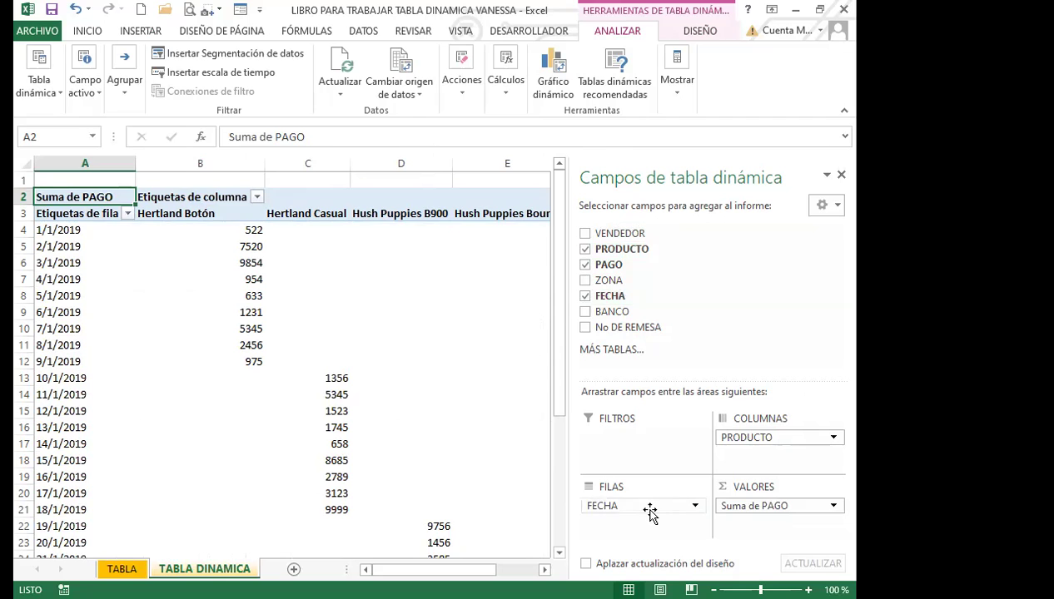
{"action": "left_click", "coordinate": [586, 313]}
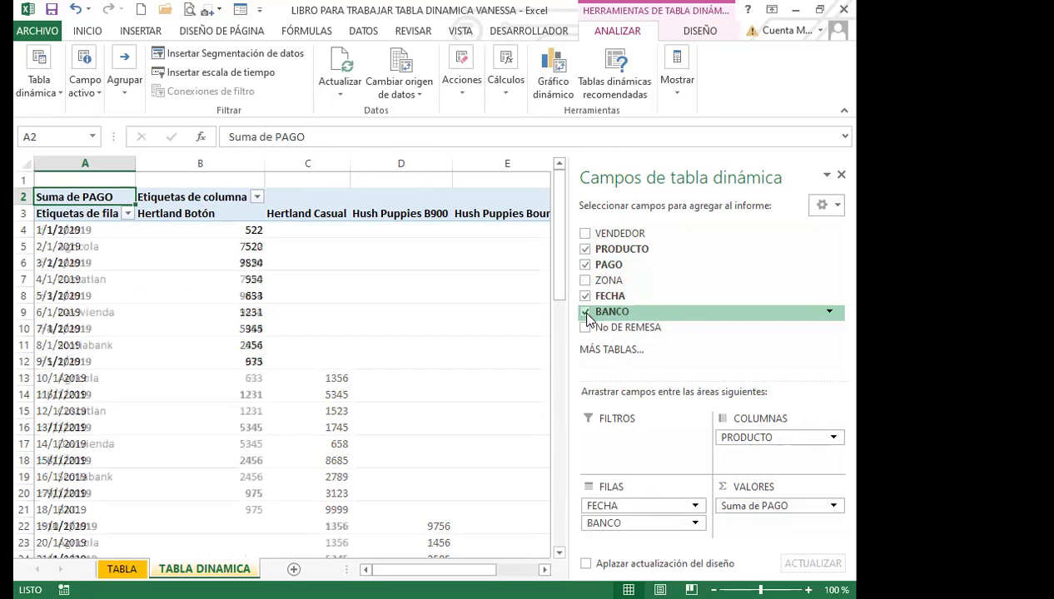
{"action": "left_click_drag", "start_coordinate": [645, 525], "coordinate": [634, 437]}
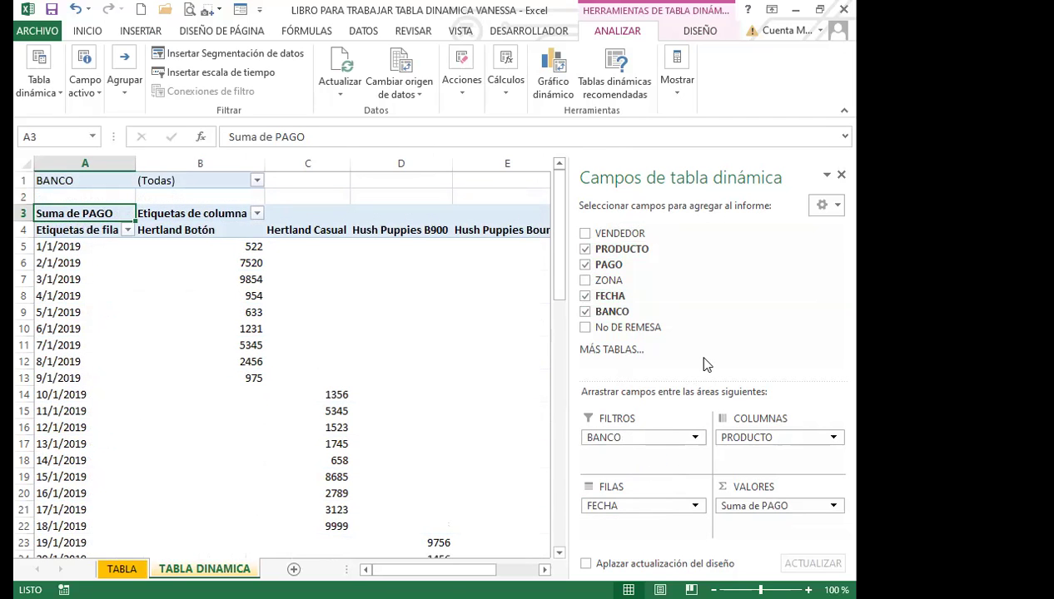
{"action": "left_click", "coordinate": [841, 175]}
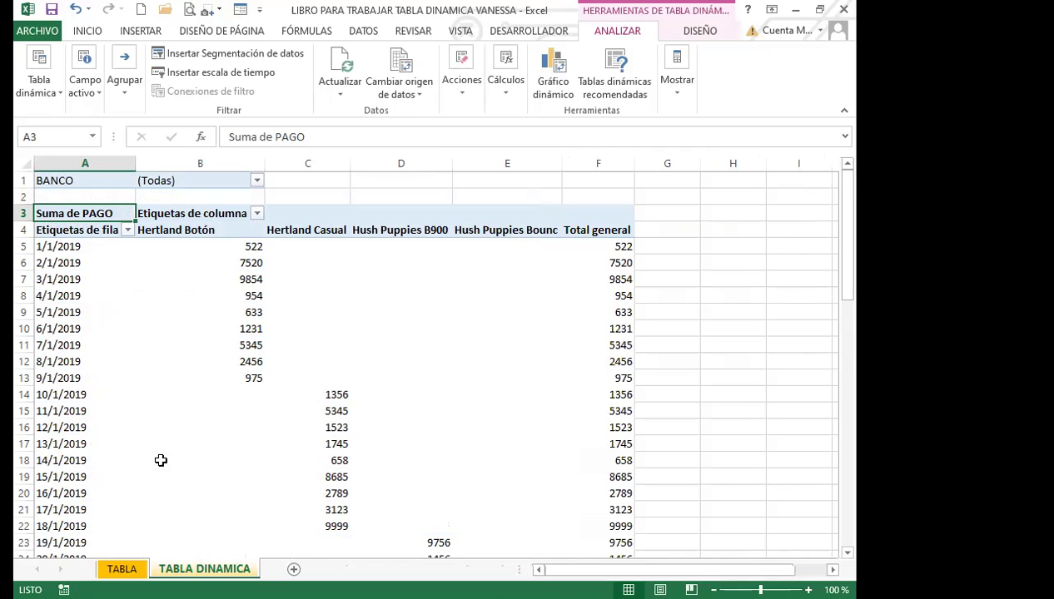
Step: Review the source sales records on the TABLA sheet from the first to the last row
{"action": "left_click", "coordinate": [122, 569]}
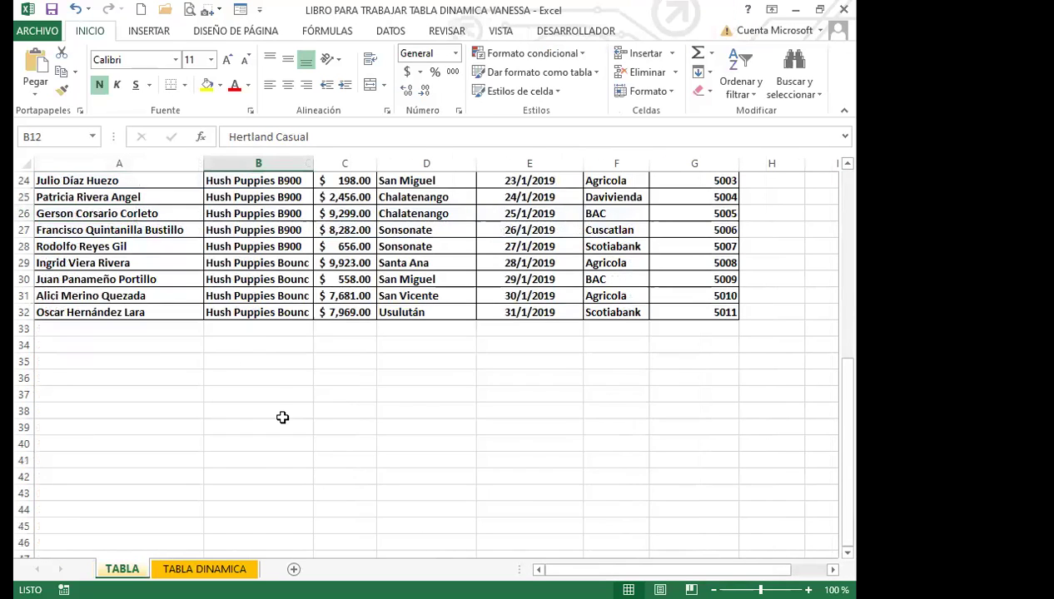
{"action": "scroll", "coordinate": [282, 419], "scroll_direction": "up", "scroll_amount": 8}
{"action": "scroll", "coordinate": [399, 475], "scroll_direction": "down", "scroll_amount": 9}
{"action": "scroll", "coordinate": [402, 493], "scroll_direction": "up", "scroll_amount": 9}
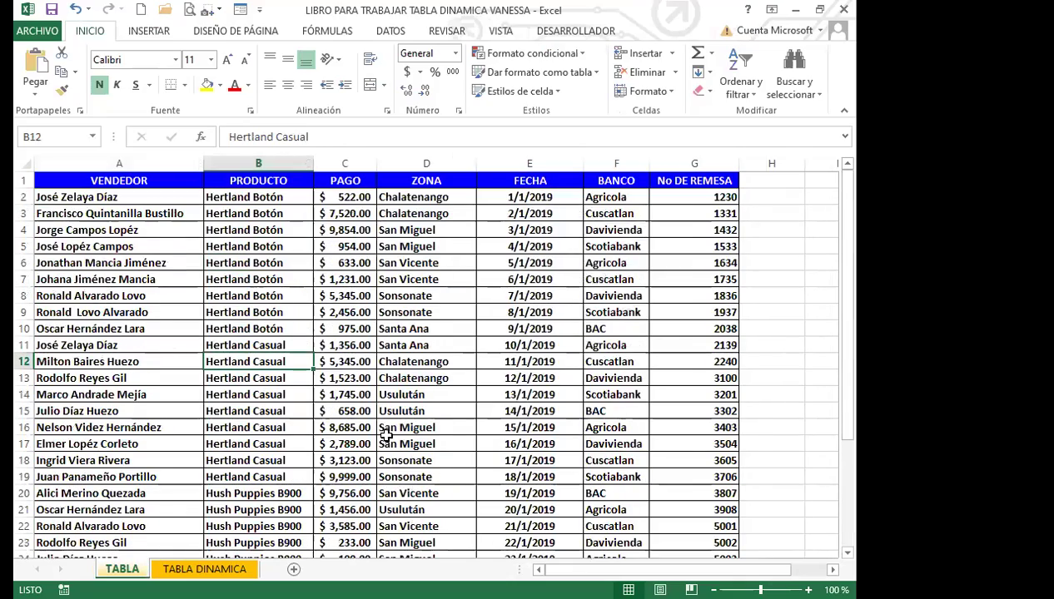
{"action": "scroll", "coordinate": [371, 392], "scroll_direction": "down", "scroll_amount": 4}
{"action": "scroll", "coordinate": [382, 414], "scroll_direction": "down", "scroll_amount": 2}
{"action": "scroll", "coordinate": [393, 458], "scroll_direction": "up", "scroll_amount": 6}
Step: Examine the pivot table on the TABLA DINAMICA sheet, from its daily payments per product down to the grand totals
{"action": "left_click", "coordinate": [214, 569]}
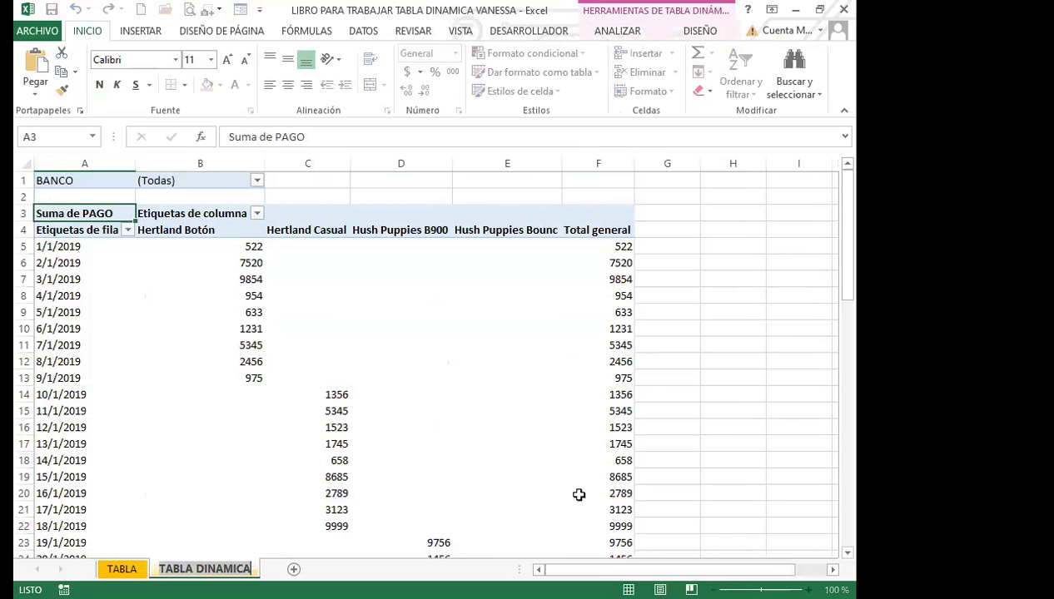
{"action": "left_click", "coordinate": [556, 475]}
{"action": "scroll", "coordinate": [561, 479], "scroll_direction": "down", "scroll_amount": 3}
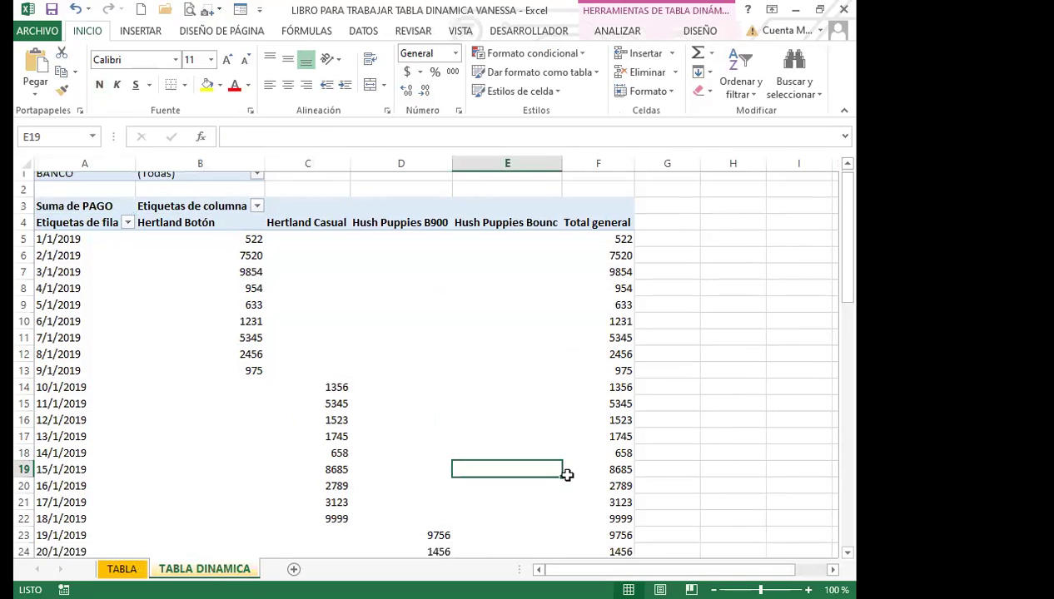
{"action": "scroll", "coordinate": [559, 481], "scroll_direction": "down", "scroll_amount": 3}
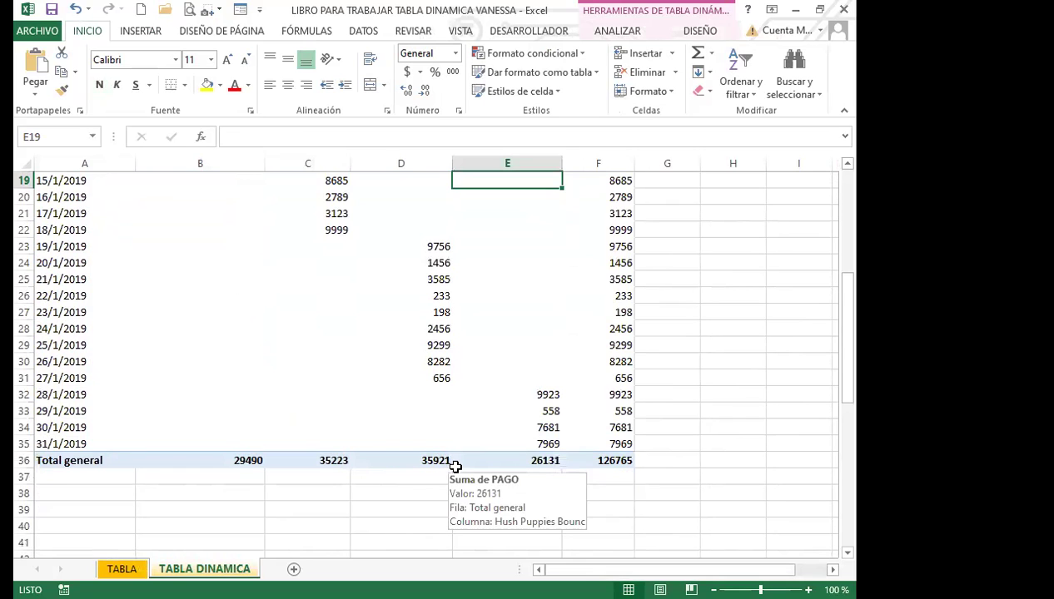
{"action": "scroll", "coordinate": [417, 438], "scroll_direction": "up", "scroll_amount": 6}
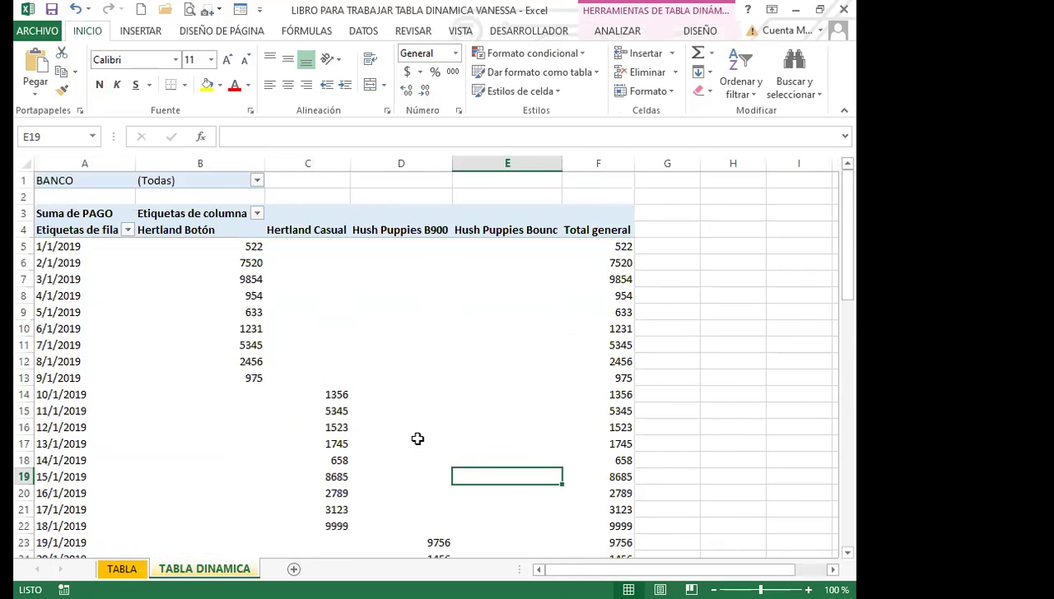
{"action": "mouse_move", "coordinate": [417, 439]}
{"action": "left_click", "coordinate": [399, 376]}
{"action": "left_click", "coordinate": [325, 363]}
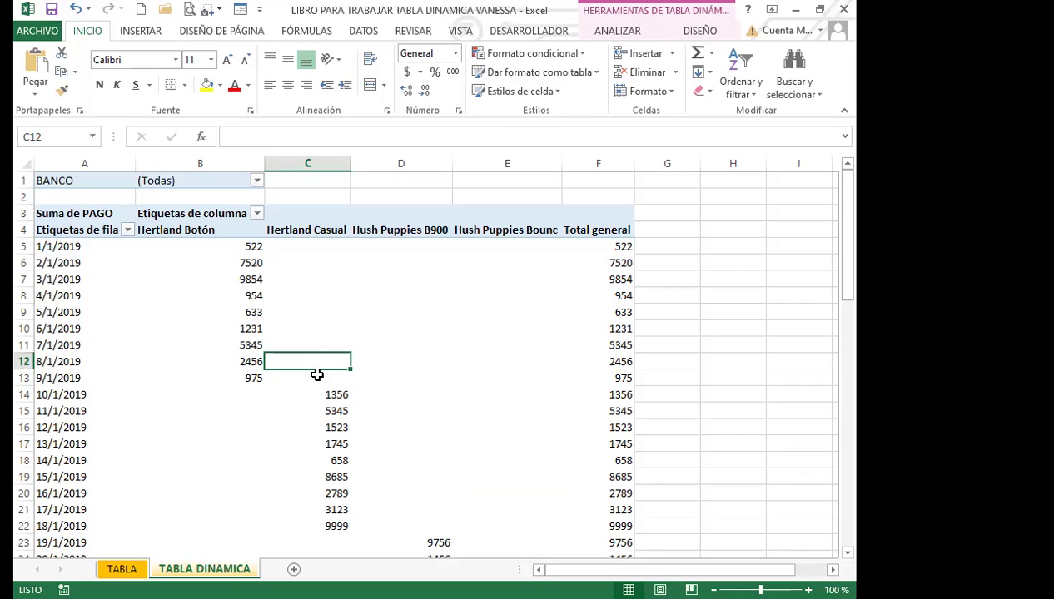
{"action": "scroll", "coordinate": [265, 505], "scroll_direction": "down", "scroll_amount": 7}
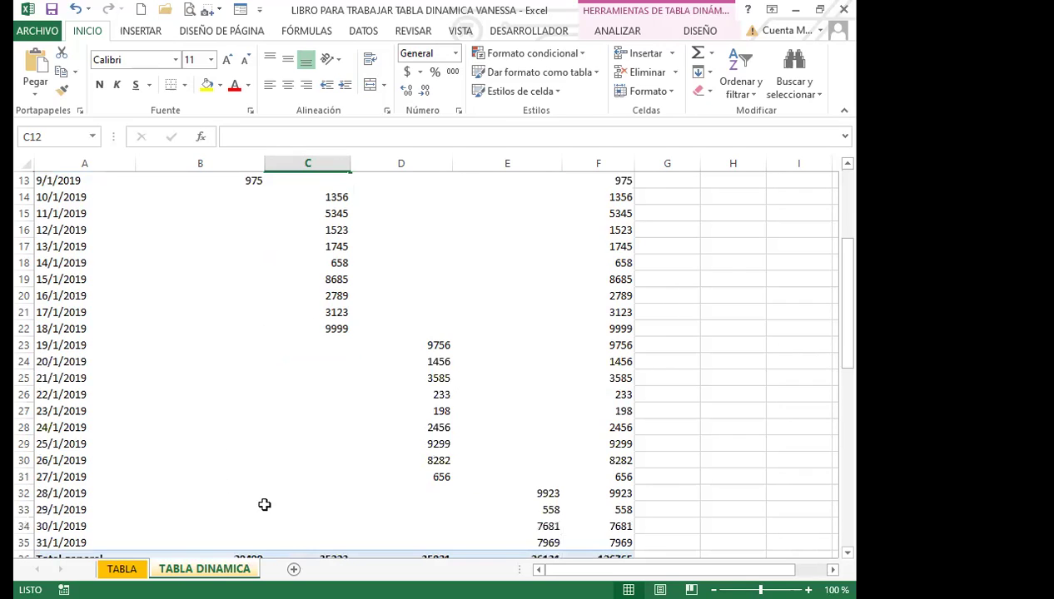
{"action": "left_click", "coordinate": [322, 411]}
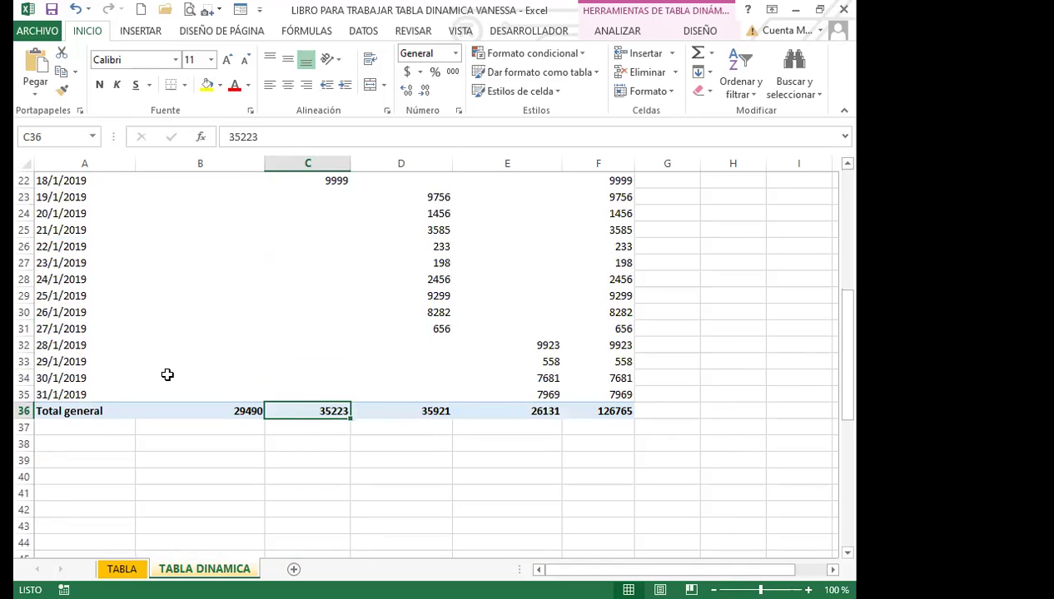
{"action": "scroll", "coordinate": [164, 362], "scroll_direction": "up", "scroll_amount": 6}
{"action": "scroll", "coordinate": [162, 351], "scroll_direction": "up", "scroll_amount": 1}
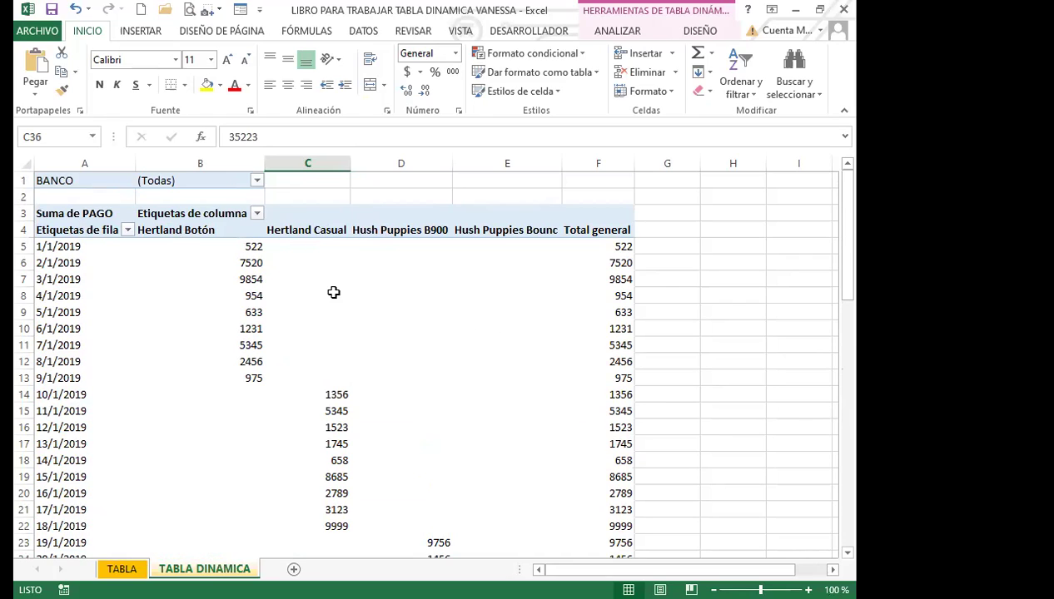
{"action": "left_click", "coordinate": [420, 280]}
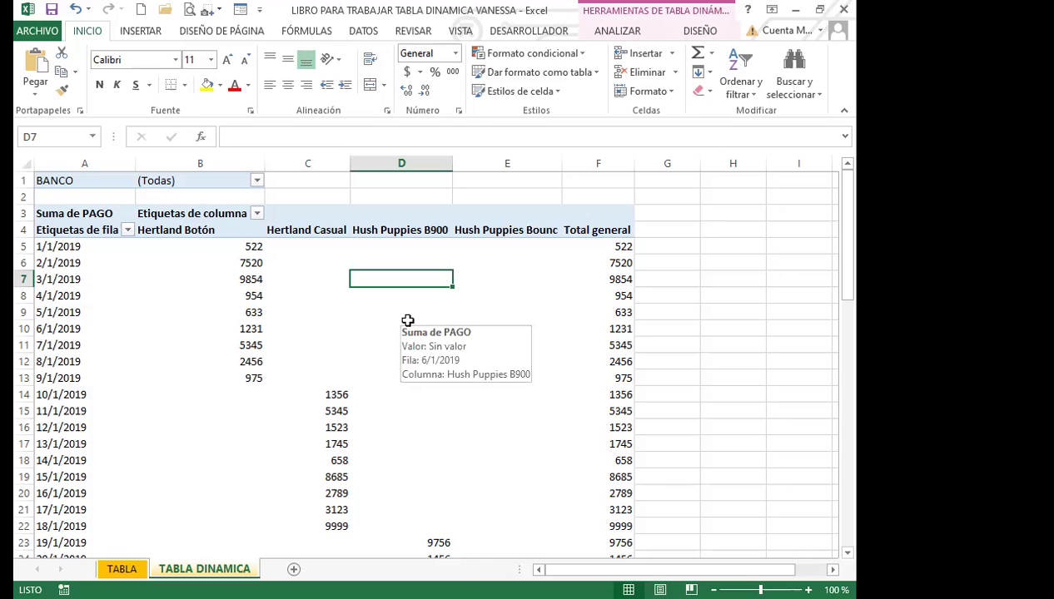
{"action": "left_click", "coordinate": [367, 340]}
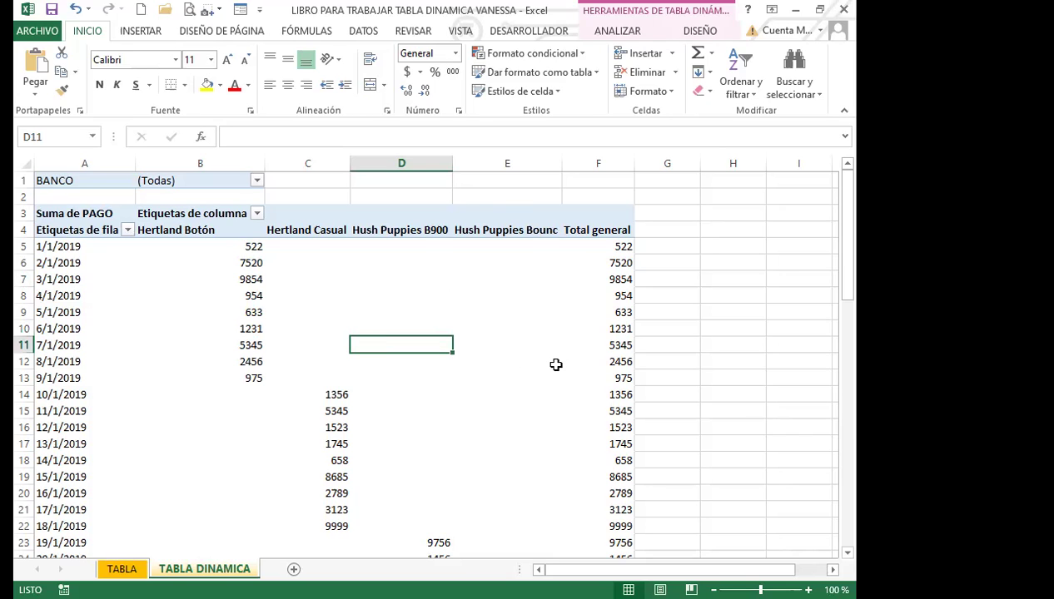
{"action": "mouse_move", "coordinate": [556, 365]}
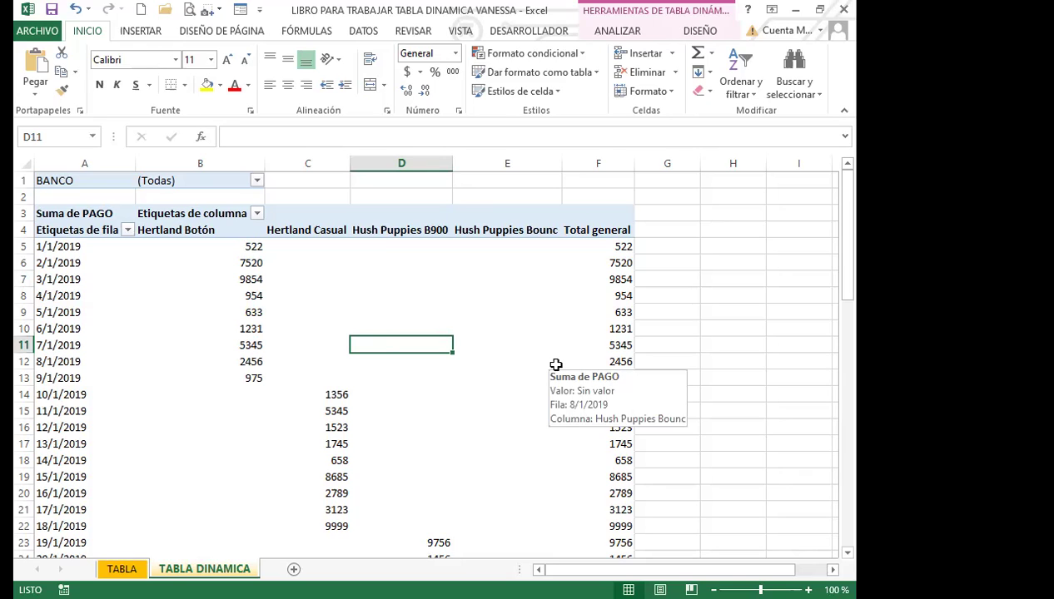
{"action": "left_click", "coordinate": [551, 299]}
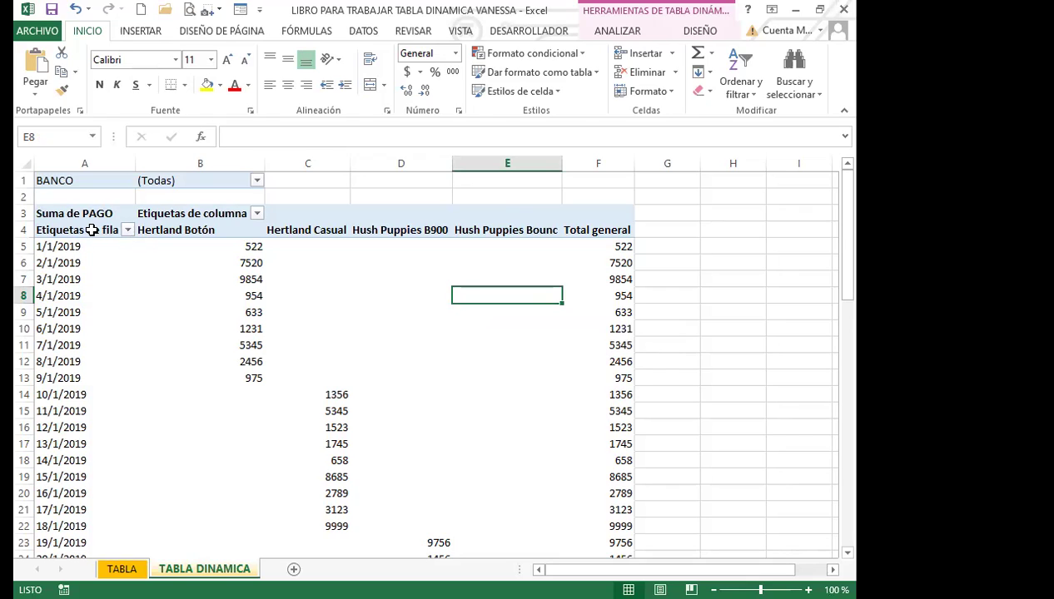
{"action": "left_click", "coordinate": [405, 285]}
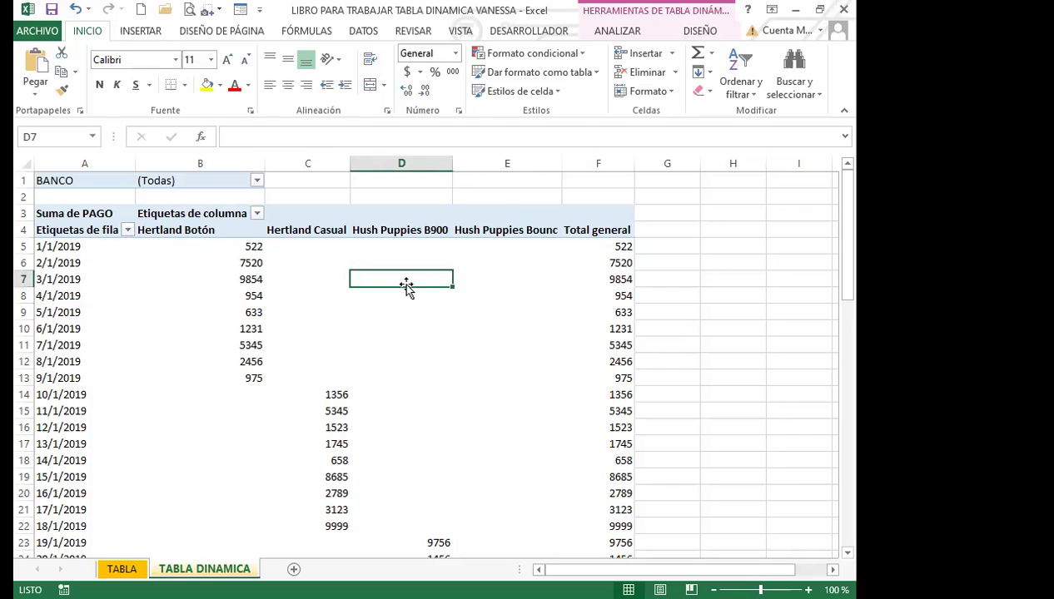
{"action": "left_click", "coordinate": [404, 331]}
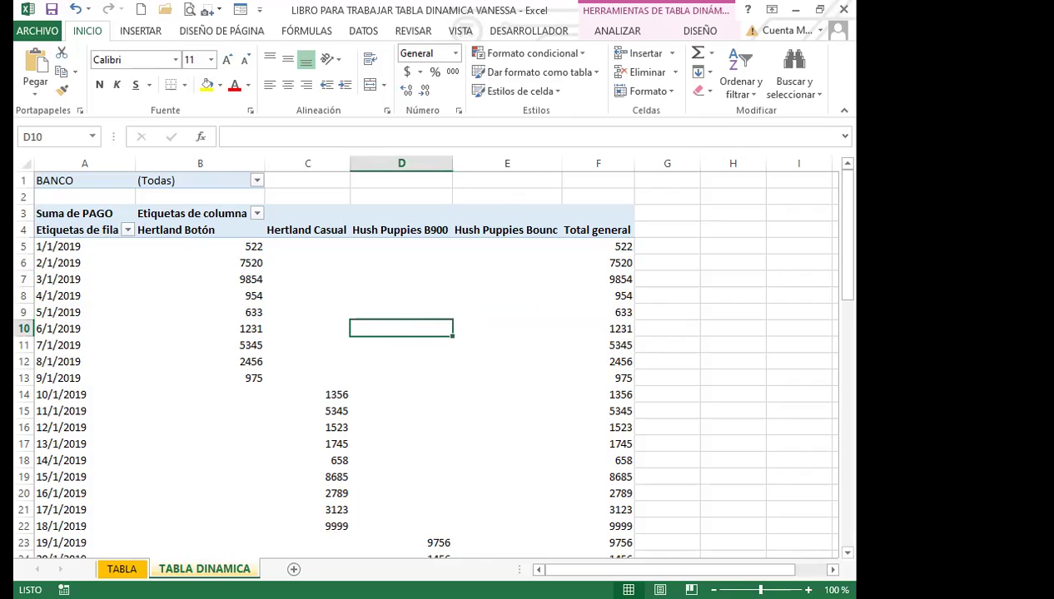
Step: Add a new sheet after TABLA DINAMICA and name it TABLA 2
{"action": "left_click", "coordinate": [293, 569]}
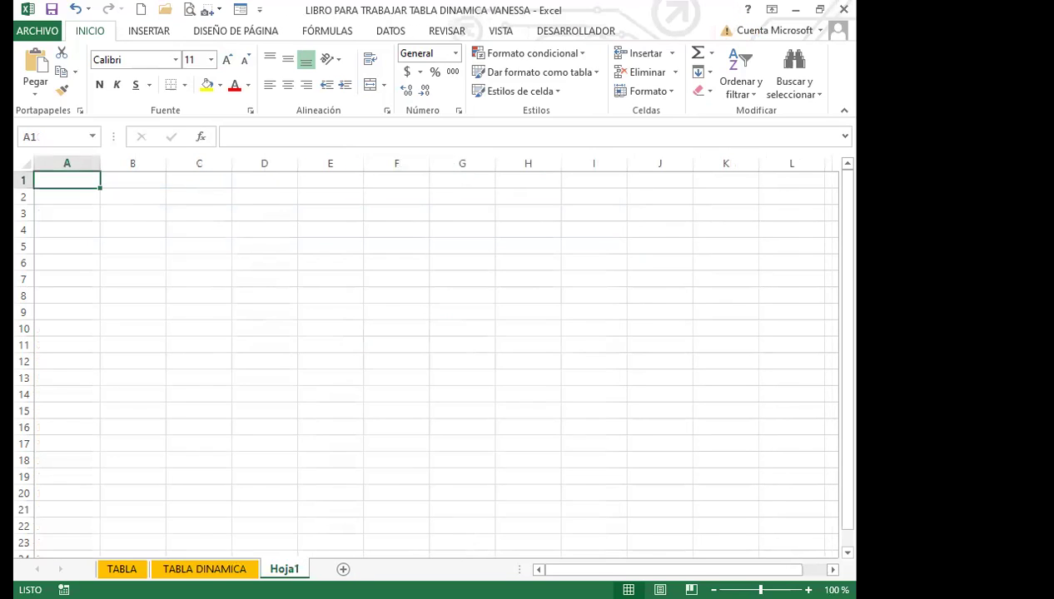
{"action": "double_click", "coordinate": [283, 569]}
{"action": "type", "text": "TABÑA 2"}
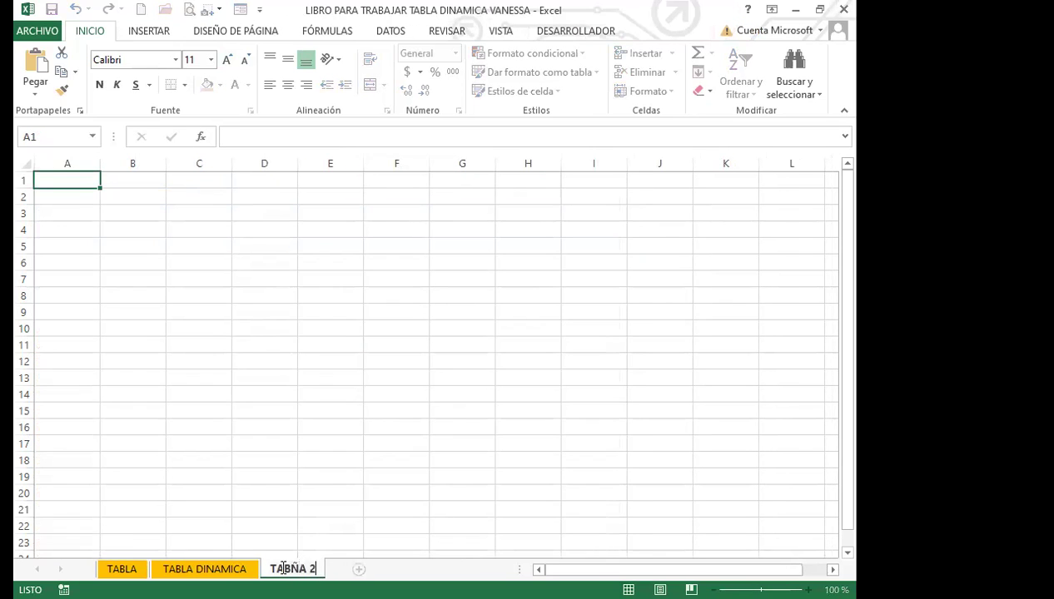
{"action": "key", "text": "Return"}
{"action": "double_click", "coordinate": [300, 568]}
{"action": "left_click", "coordinate": [297, 569]}
{"action": "key", "text": "BackSpace"}
{"action": "type", "text": "L"}
{"action": "left_click", "coordinate": [303, 501]}
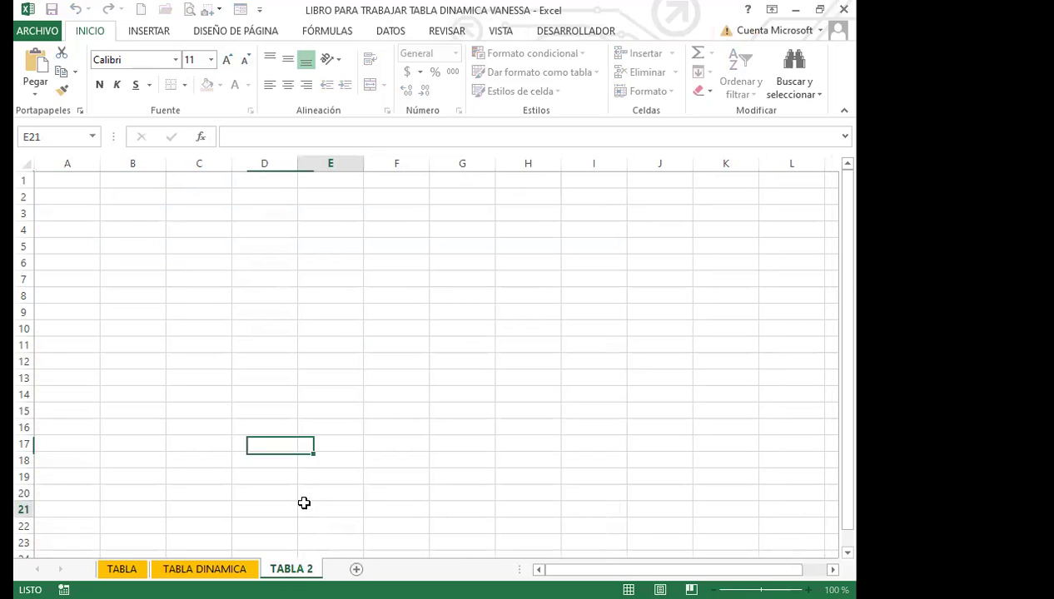
Step: Open the recommended pivot tables for the sales data on the TABLA sheet
{"action": "left_click", "coordinate": [121, 569]}
{"action": "left_click", "coordinate": [362, 428]}
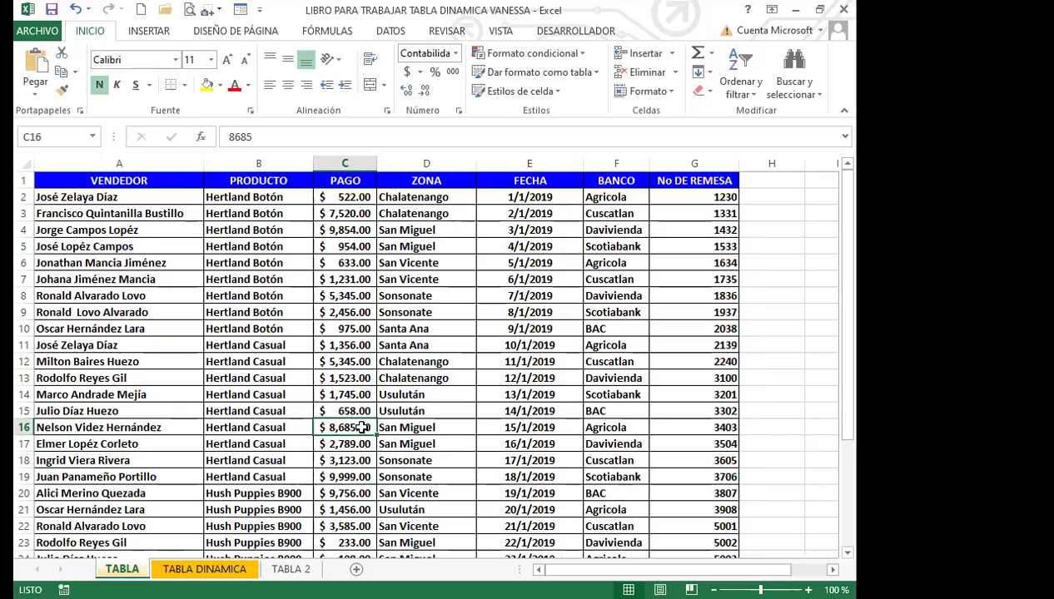
{"action": "left_click", "coordinate": [358, 357]}
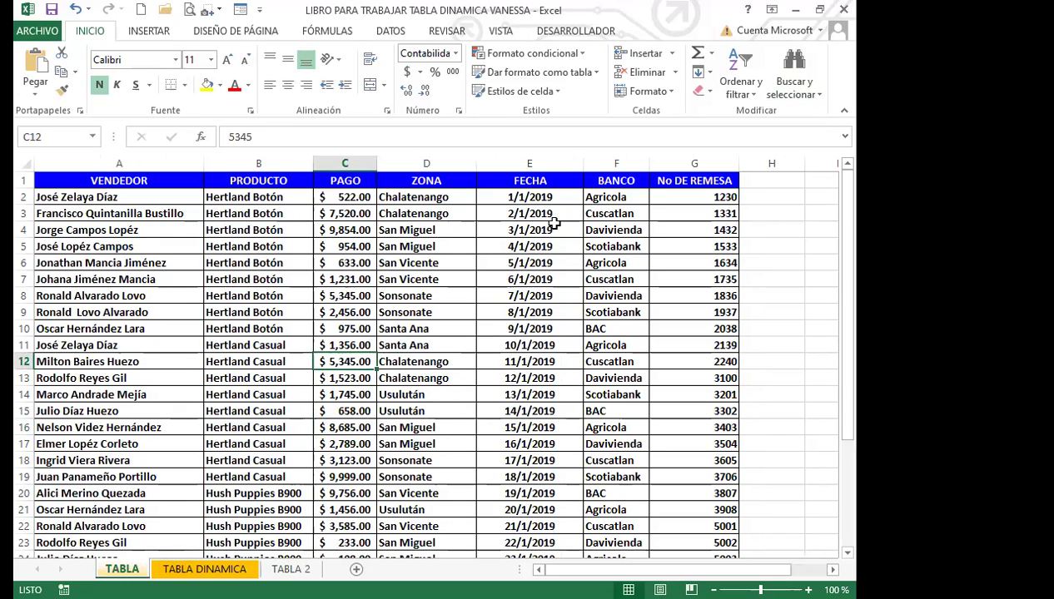
{"action": "left_click", "coordinate": [343, 391]}
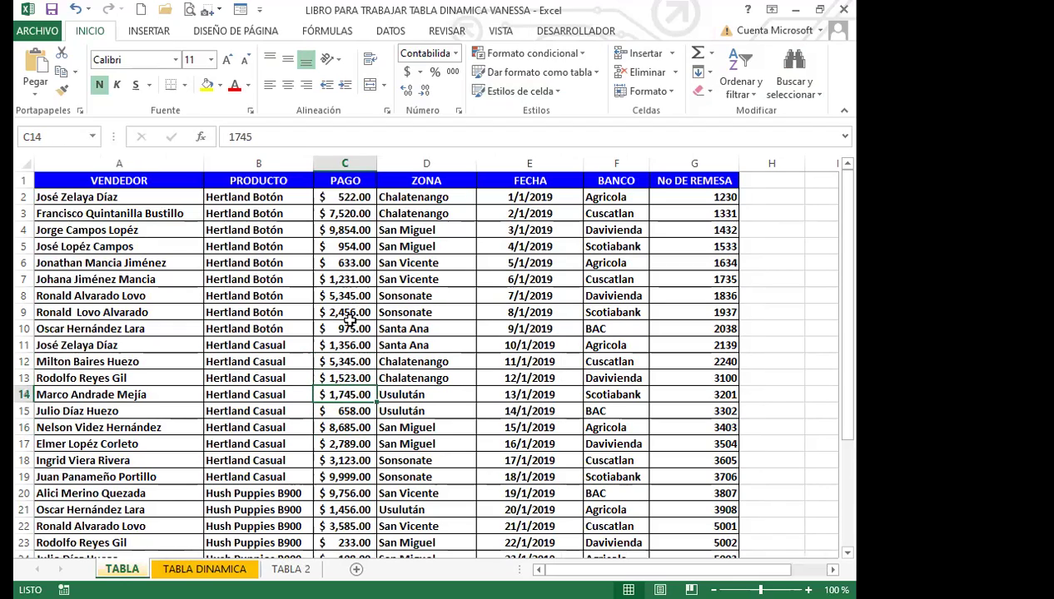
{"action": "left_click", "coordinate": [149, 34]}
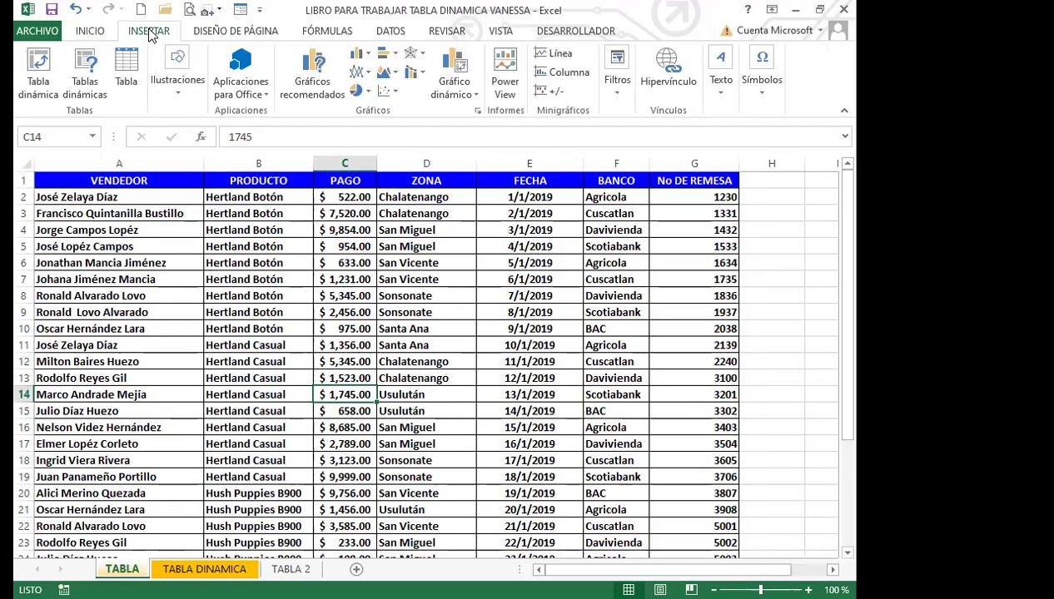
{"action": "left_click", "coordinate": [84, 75]}
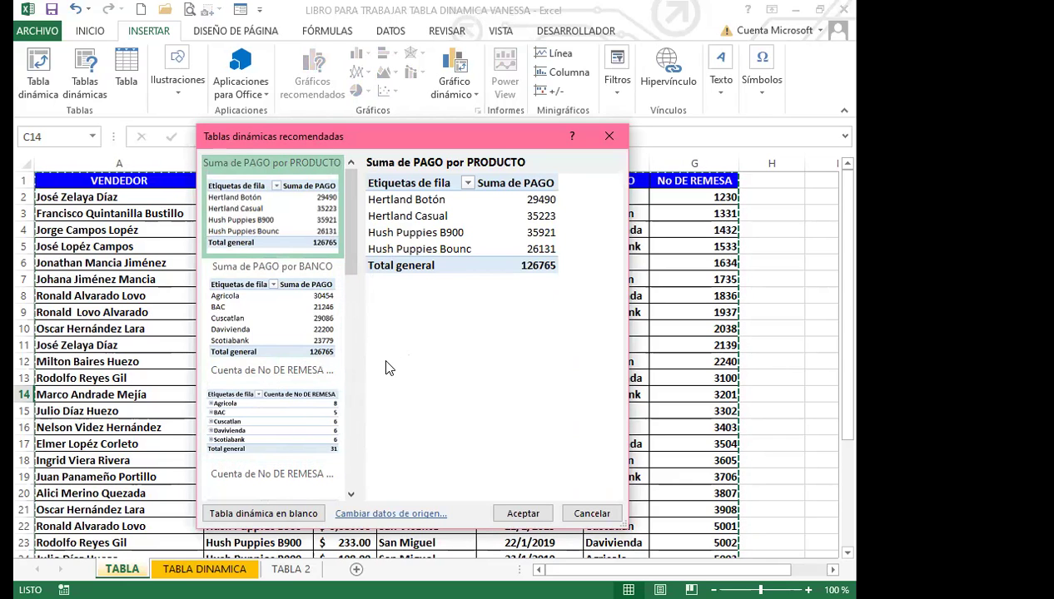
Step: Preview the recommended pivot tables for payments by ZONA, VENDEDOR and PRODUCTO and for the No DE REMESA count by ZONA
{"action": "left_click_drag", "start_coordinate": [354, 277], "coordinate": [336, 424]}
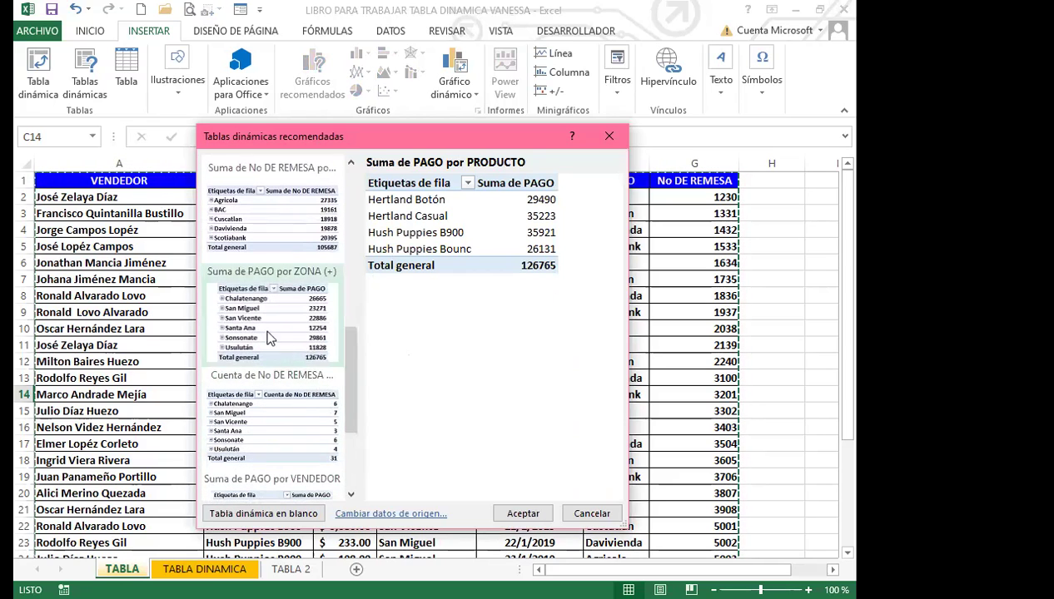
{"action": "left_click", "coordinate": [268, 337]}
{"action": "left_click_drag", "start_coordinate": [352, 384], "coordinate": [350, 439]}
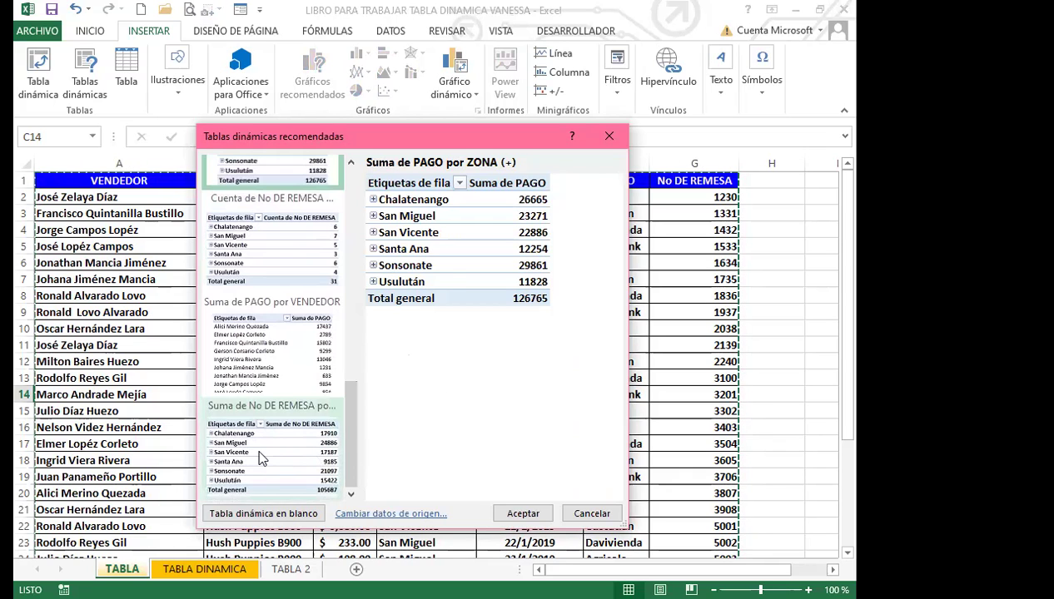
{"action": "left_click", "coordinate": [276, 350]}
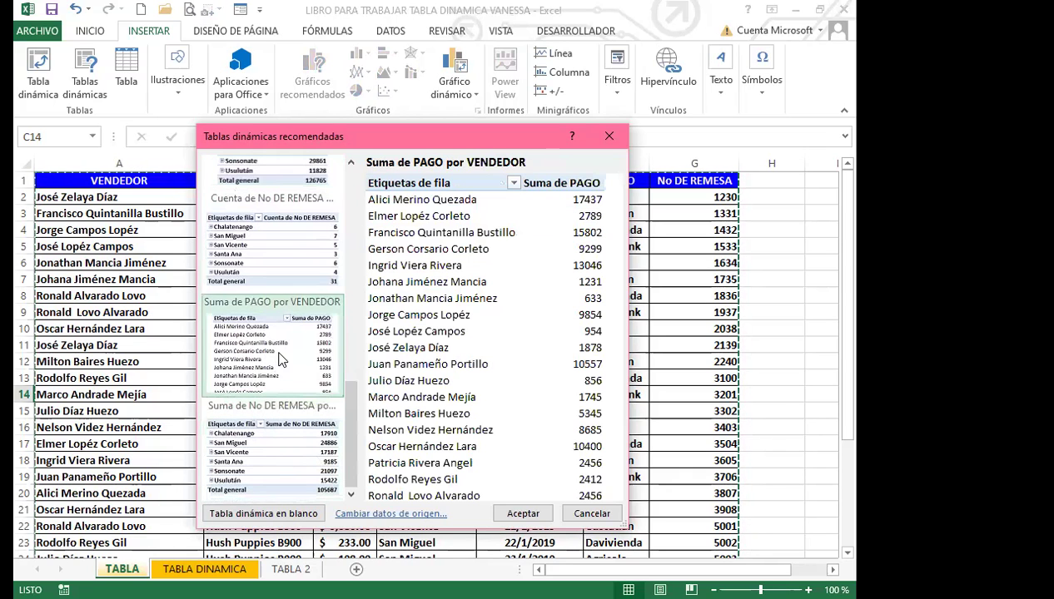
{"action": "left_click", "coordinate": [288, 258]}
{"action": "left_click_drag", "start_coordinate": [345, 404], "coordinate": [349, 185]}
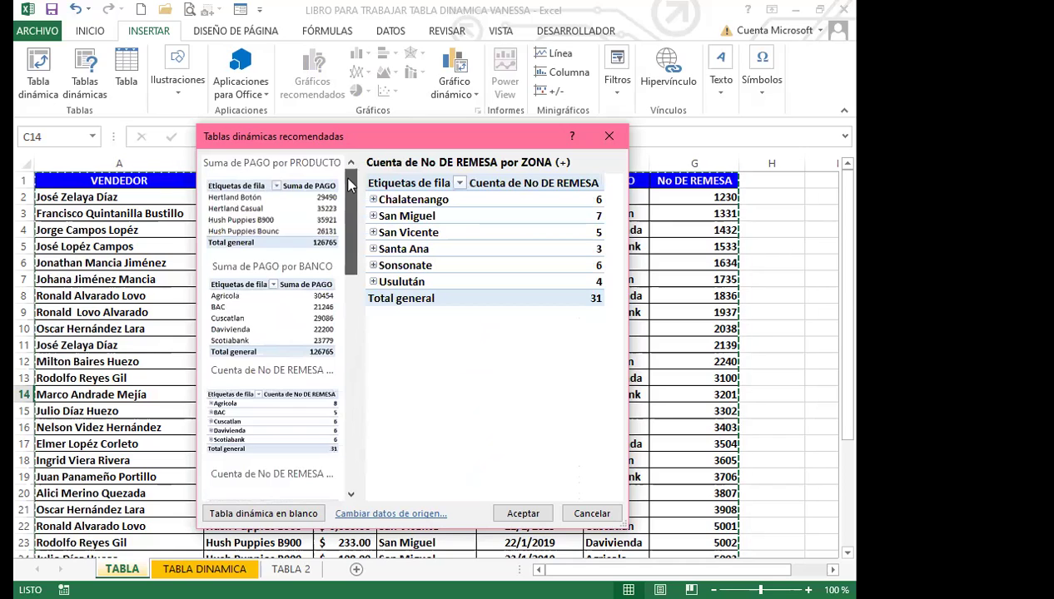
{"action": "left_click", "coordinate": [295, 208]}
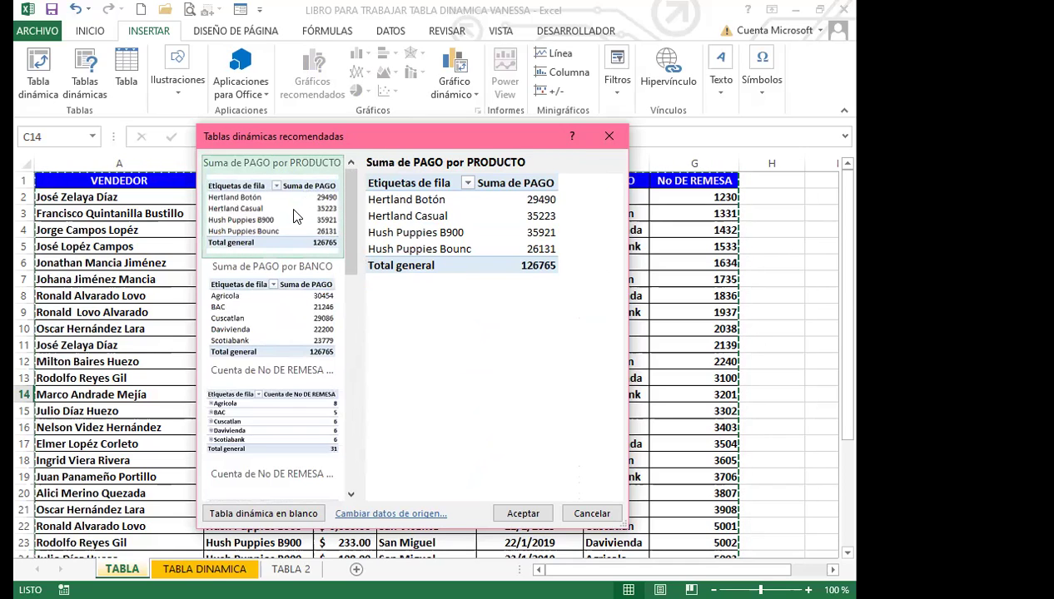
Step: Compare the recommended pivot tables for payments by BANCO and for No DE REMESA counts and sums by BANCO and PRODUCTO
{"action": "left_click", "coordinate": [271, 314]}
{"action": "left_click", "coordinate": [267, 401]}
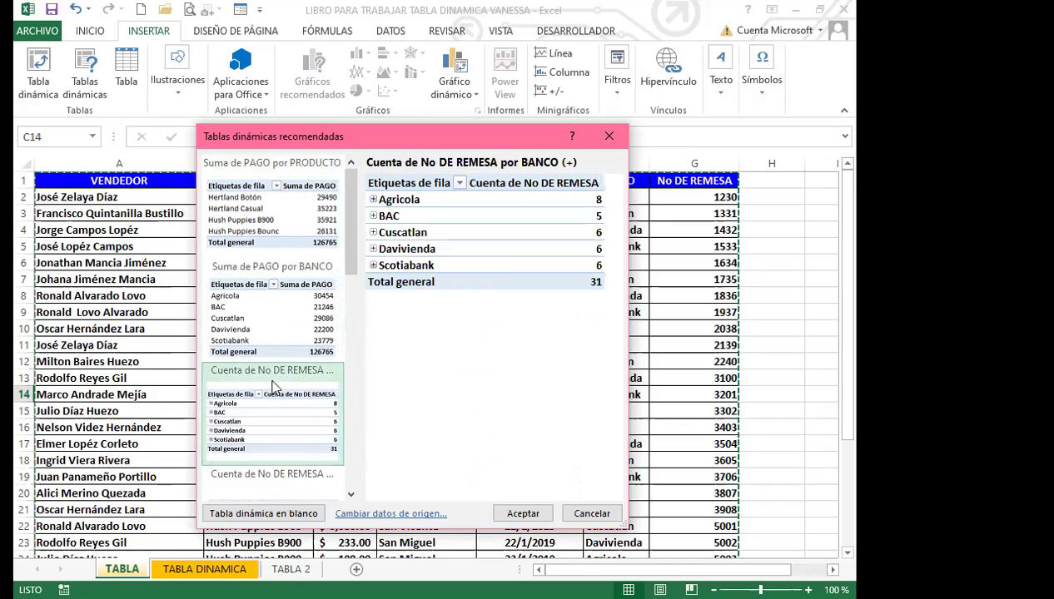
{"action": "scroll", "coordinate": [349, 283], "scroll_direction": "down", "scroll_amount": 3}
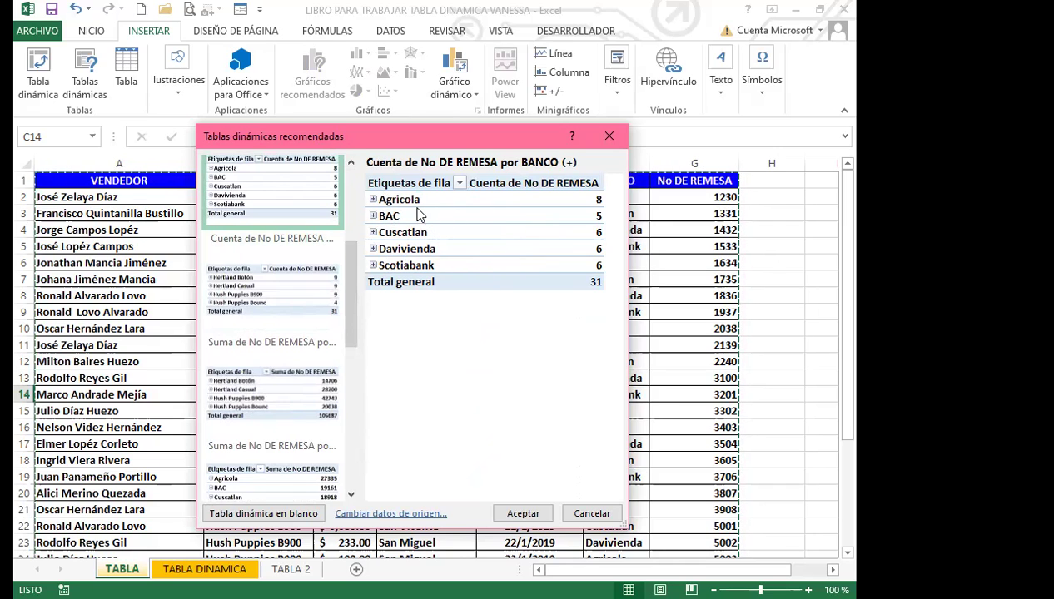
{"action": "left_click", "coordinate": [276, 307]}
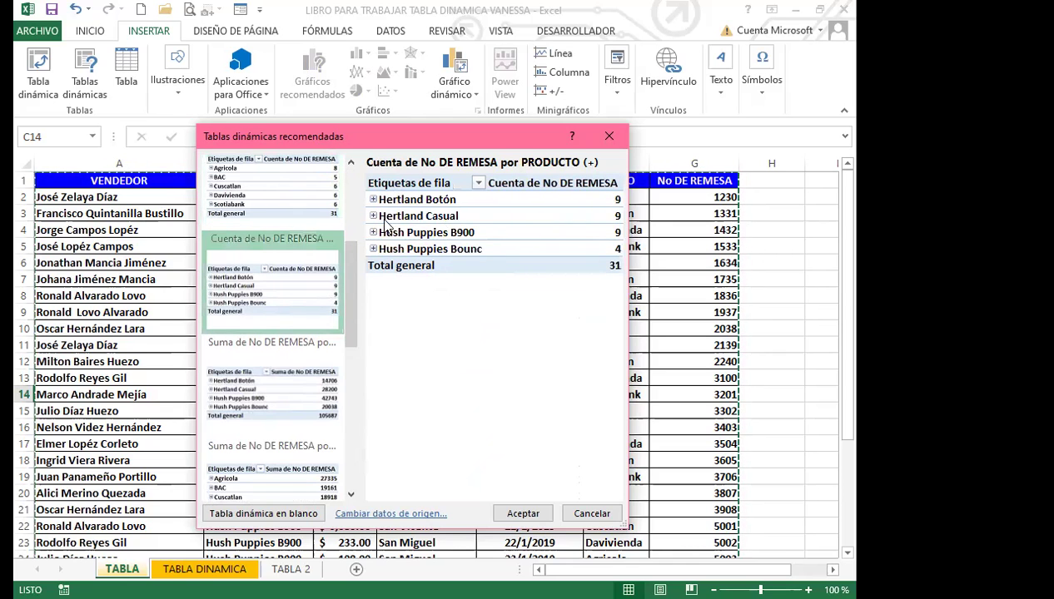
{"action": "left_click", "coordinate": [280, 389]}
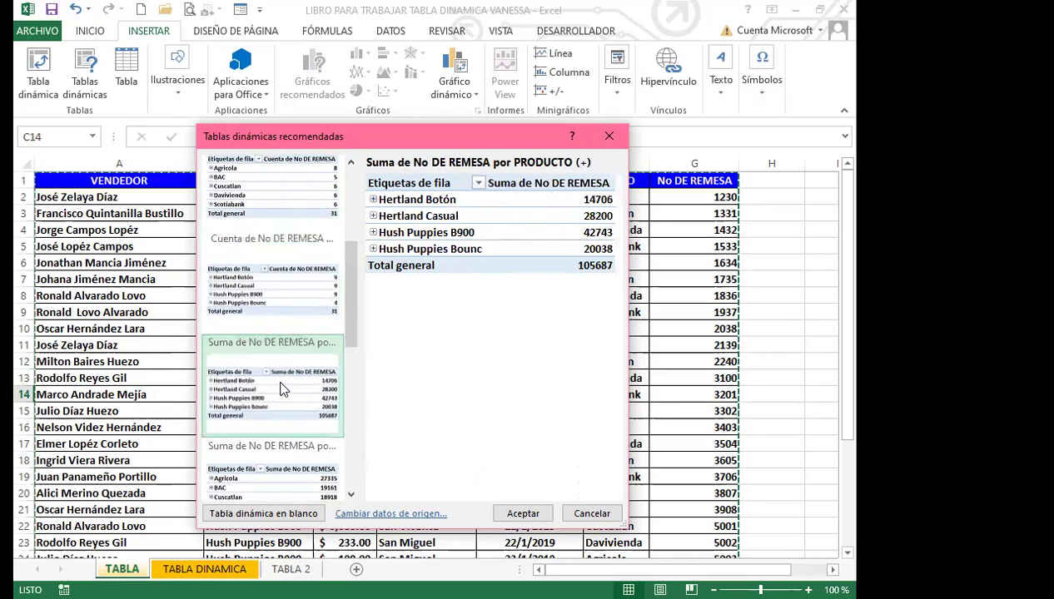
{"action": "left_click", "coordinate": [273, 460]}
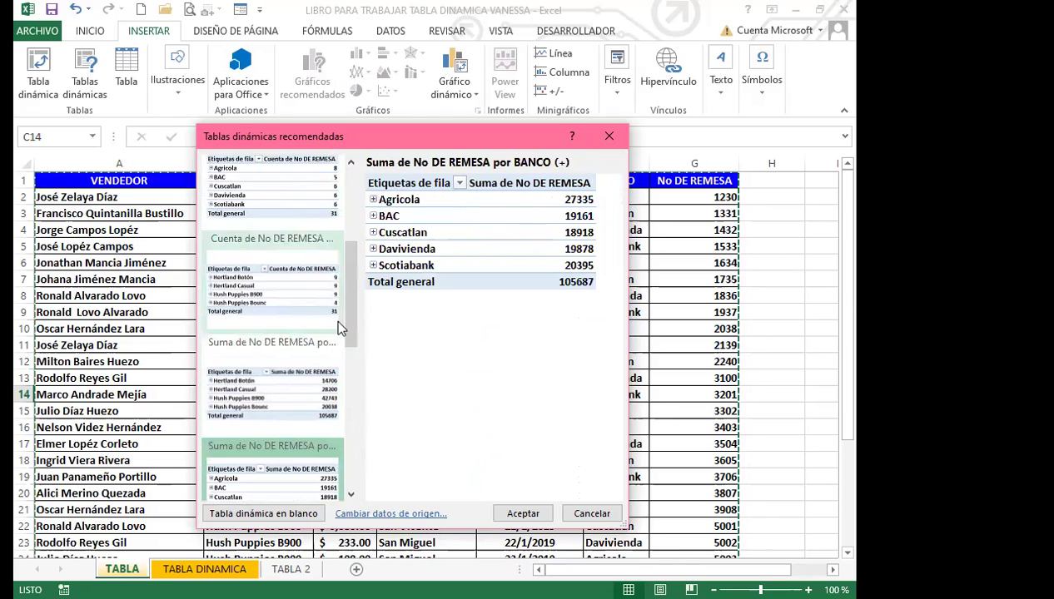
Step: Preview the last recommended layouts, including the sum of No DE REMESA by ZONA, and return to Suma de PAGO por PRODUCTO
{"action": "left_click_drag", "start_coordinate": [348, 318], "coordinate": [343, 466]}
{"action": "left_click", "coordinate": [282, 258]}
{"action": "left_click", "coordinate": [282, 343]}
{"action": "left_click", "coordinate": [267, 438]}
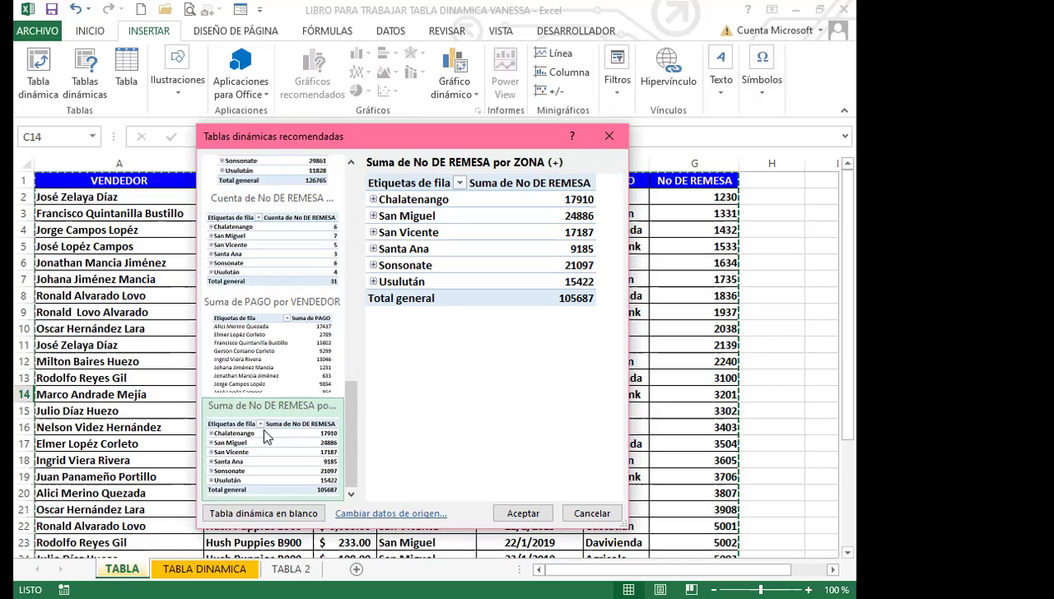
{"action": "left_click_drag", "start_coordinate": [355, 409], "coordinate": [353, 218]}
{"action": "left_click", "coordinate": [277, 198]}
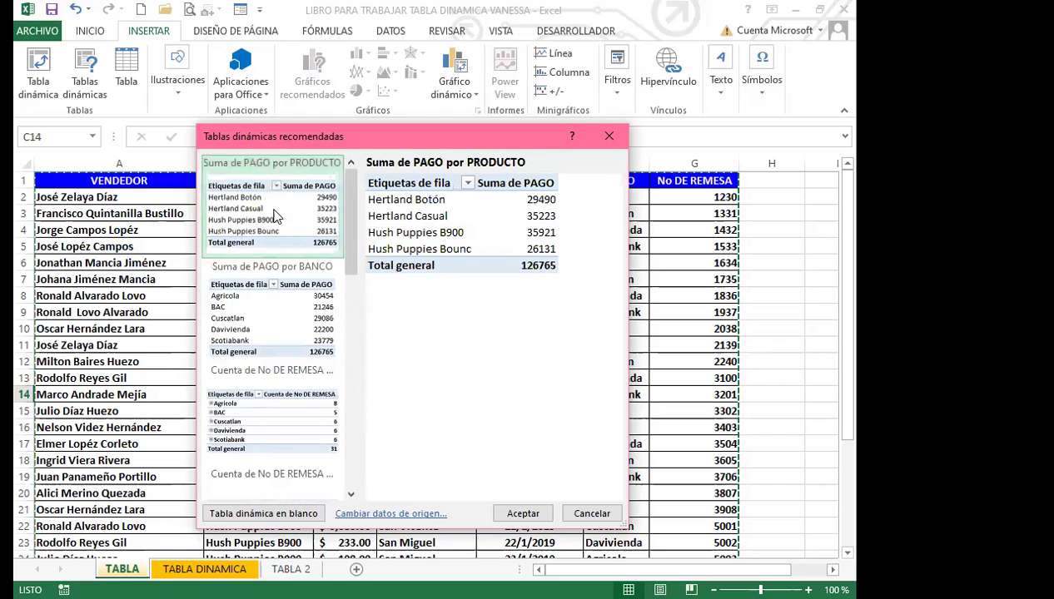
Step: Go through the bank, zone and seller recommendations once more, then close the recommended pivot tables without inserting one
{"action": "left_click", "coordinate": [279, 308]}
{"action": "left_click", "coordinate": [288, 387]}
{"action": "scroll", "coordinate": [350, 266], "scroll_direction": "down", "scroll_amount": 1}
{"action": "left_click_drag", "start_coordinate": [350, 267], "coordinate": [352, 430]}
{"action": "left_click", "coordinate": [290, 387]}
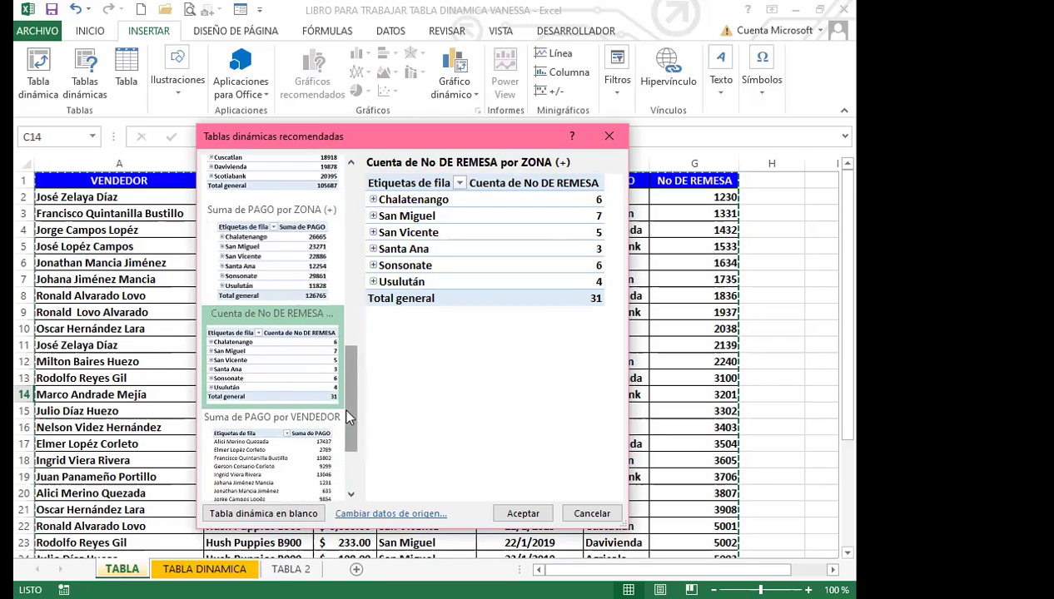
{"action": "left_click", "coordinate": [292, 447]}
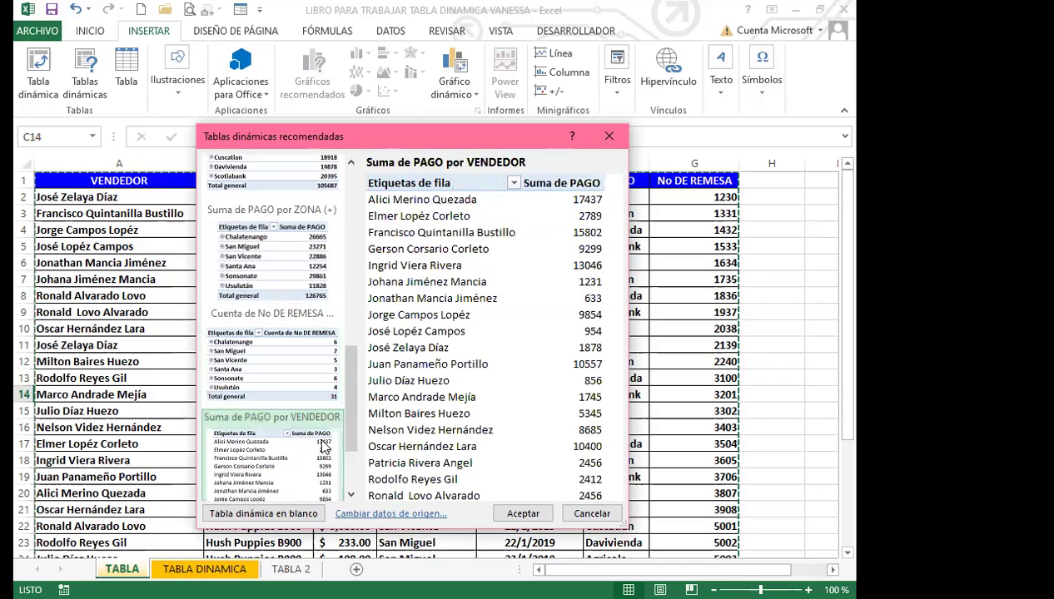
{"action": "left_click_drag", "start_coordinate": [350, 421], "coordinate": [353, 473]}
{"action": "left_click", "coordinate": [272, 453]}
{"action": "left_click", "coordinate": [272, 349]}
{"action": "left_click", "coordinate": [279, 185]}
{"action": "scroll", "coordinate": [353, 419], "scroll_direction": "up", "scroll_amount": 10}
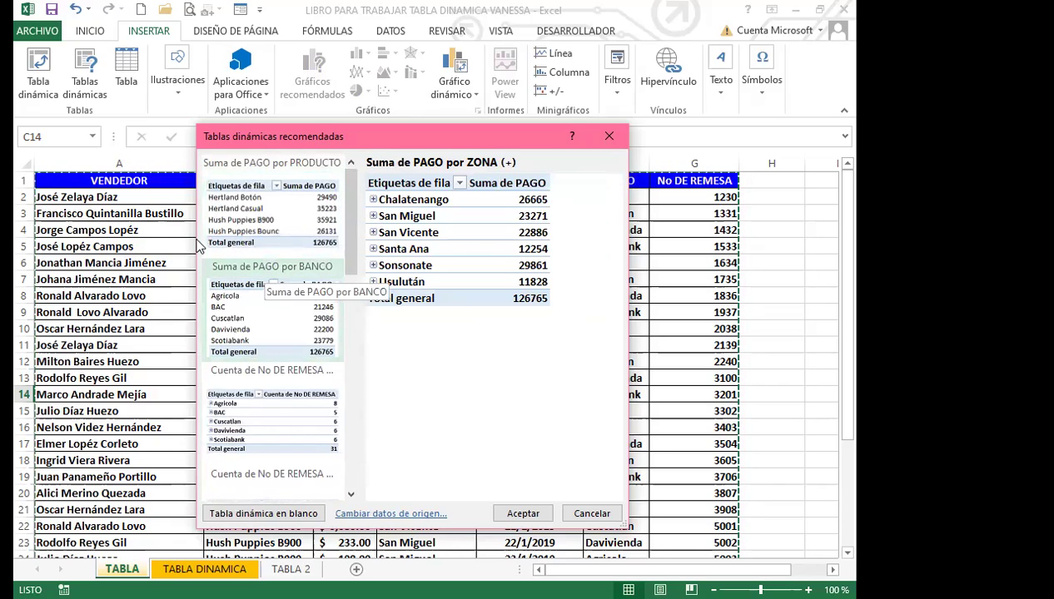
{"action": "key", "text": "Escape"}
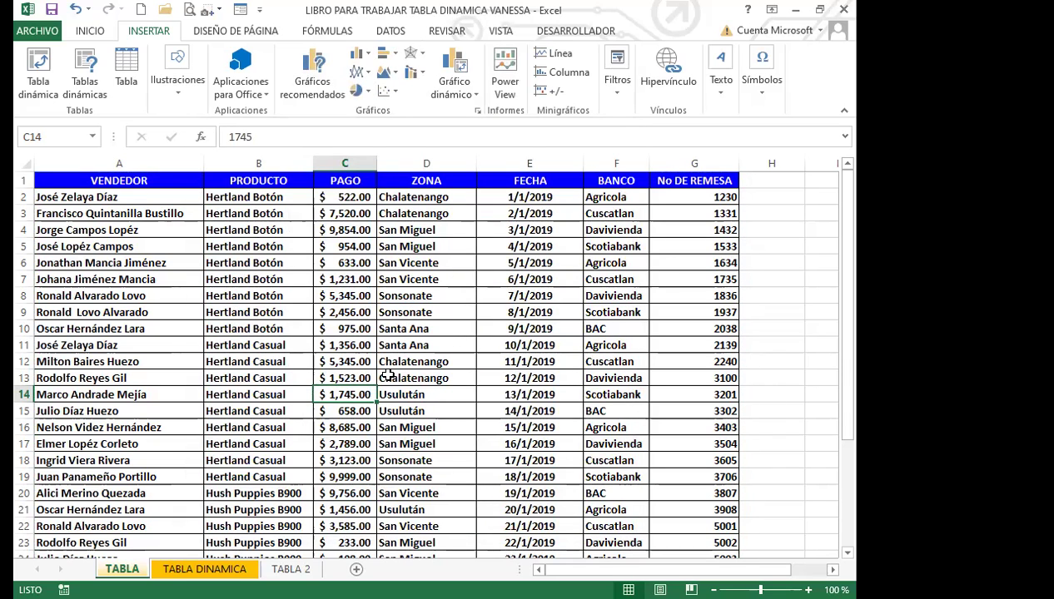
{"action": "left_click", "coordinate": [291, 408]}
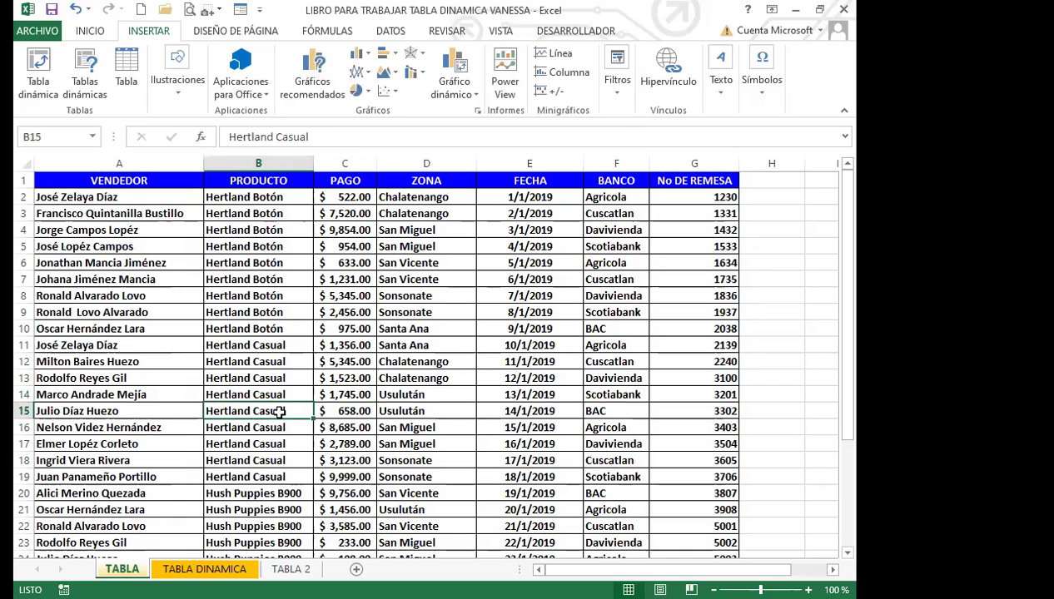
{"action": "left_click", "coordinate": [368, 362]}
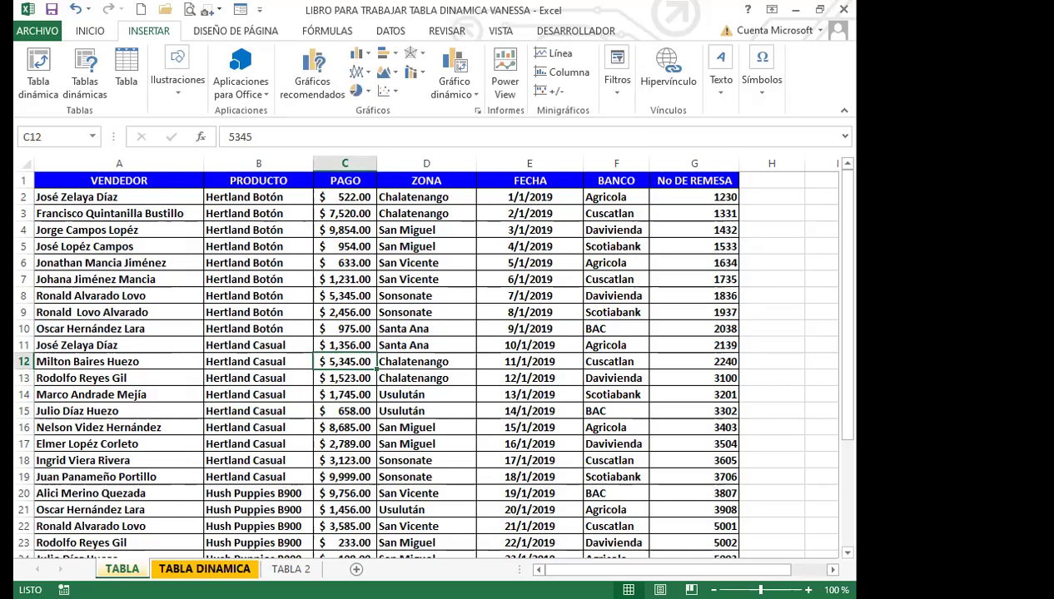
{"action": "left_click", "coordinate": [287, 569]}
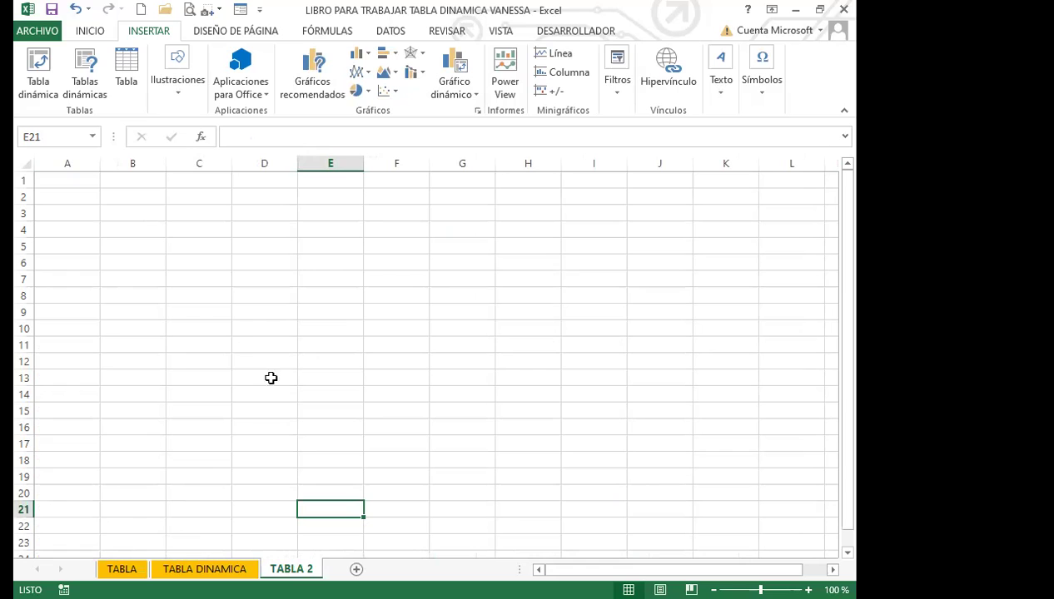
Step: Show the field list for the pivot table on the TABLA DINAMICA sheet
{"action": "left_click", "coordinate": [204, 568]}
{"action": "left_click", "coordinate": [353, 426]}
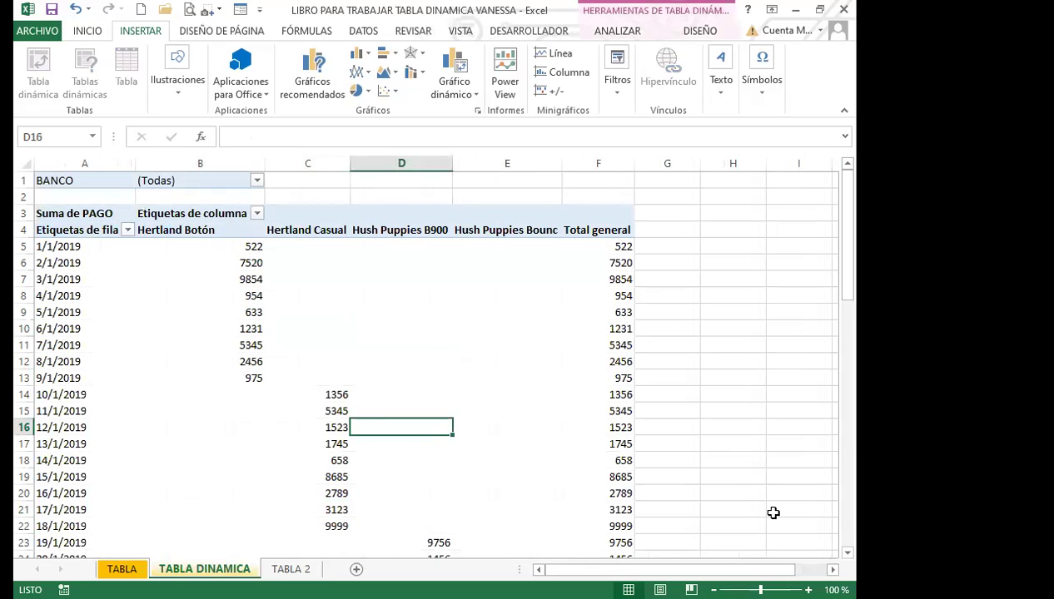
{"action": "left_click", "coordinate": [414, 360]}
{"action": "mouse_move", "coordinate": [414, 360]}
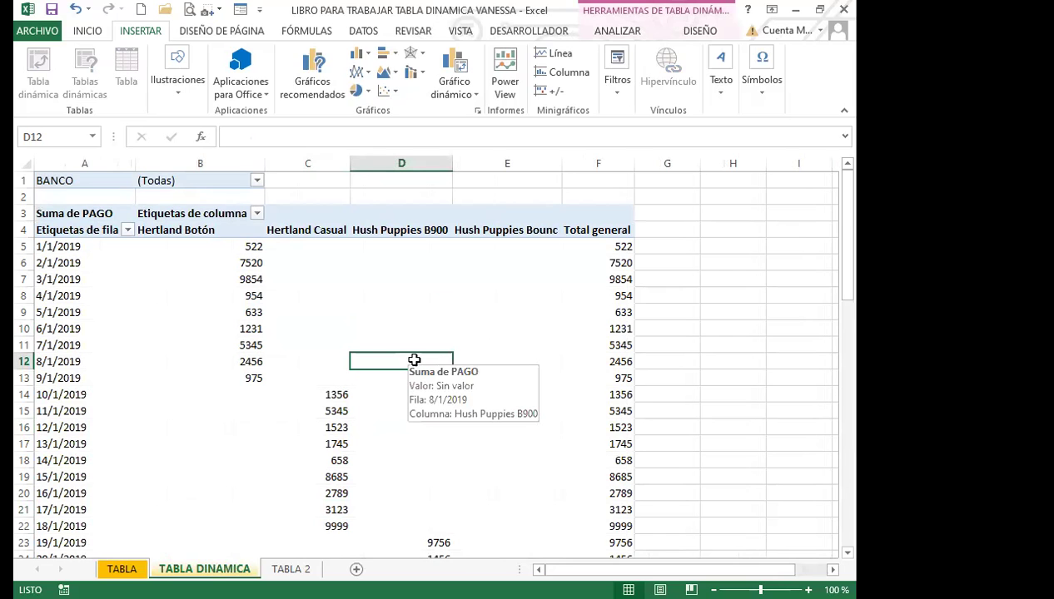
{"action": "left_click", "coordinate": [393, 295]}
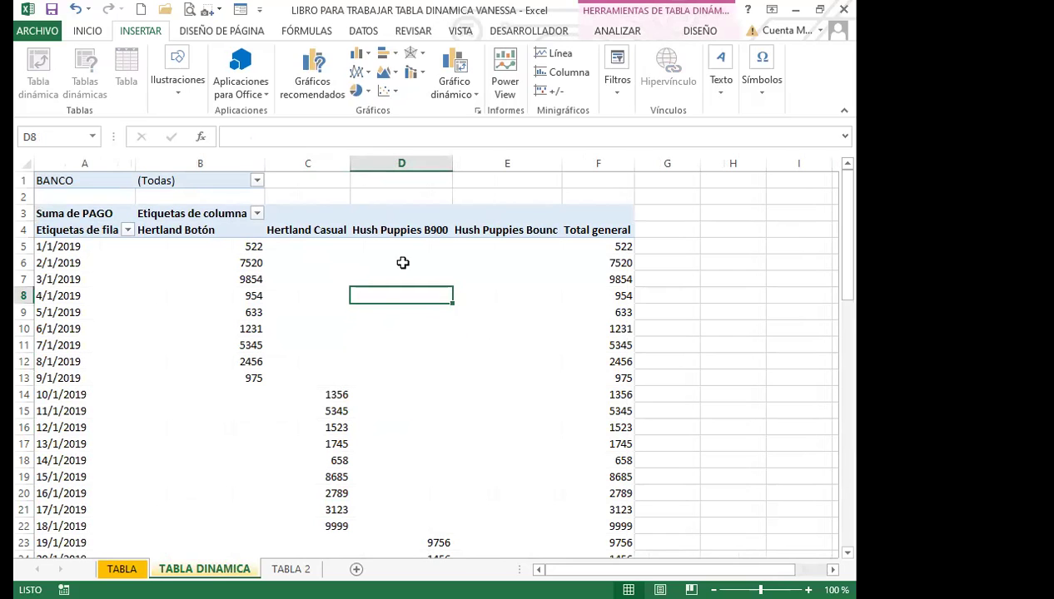
{"action": "left_click", "coordinate": [385, 217]}
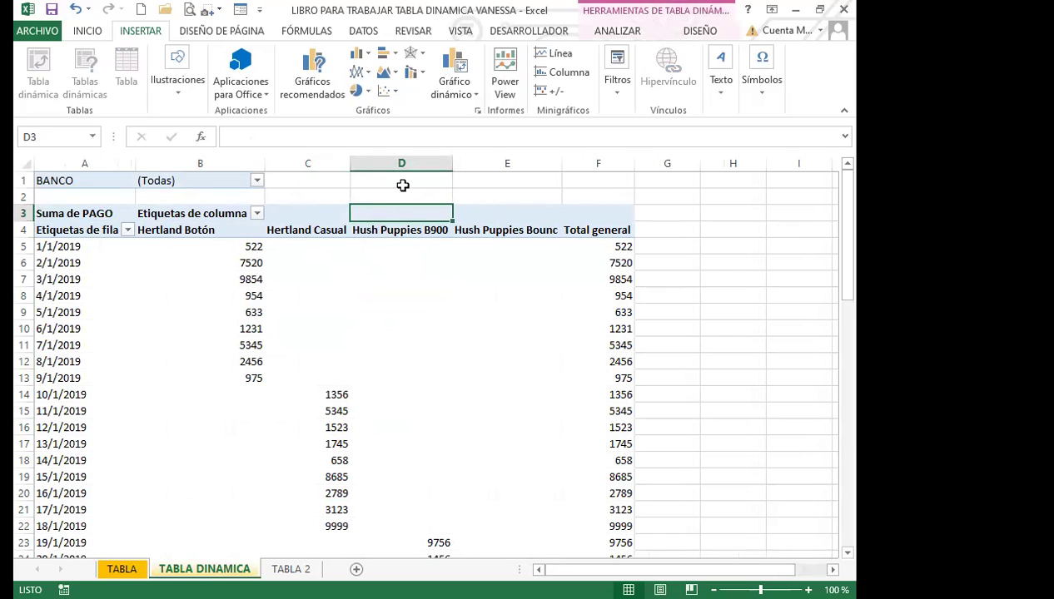
{"action": "left_click", "coordinate": [695, 32]}
{"action": "left_click", "coordinate": [620, 31]}
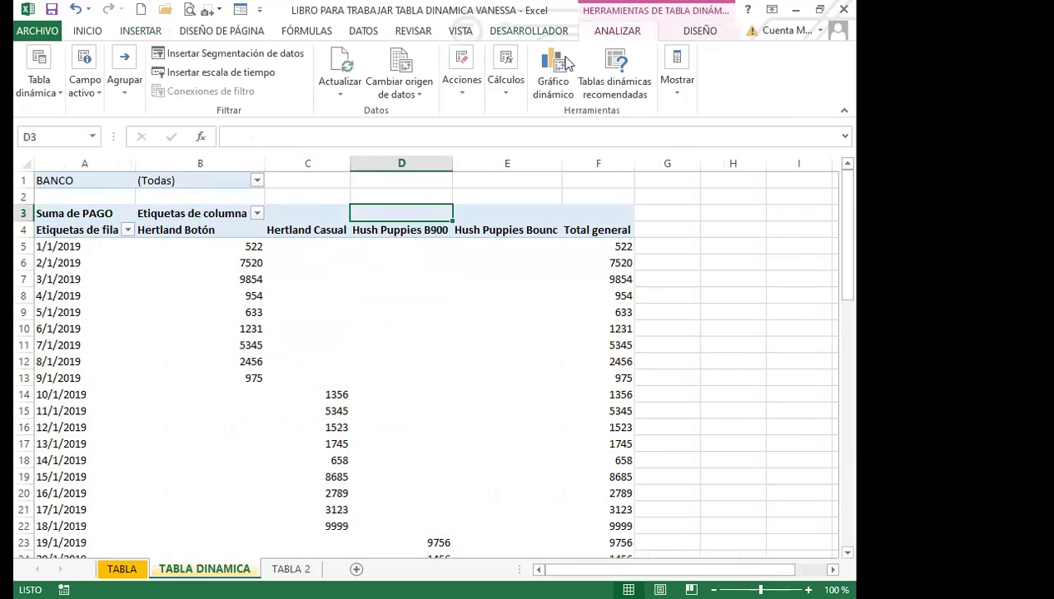
{"action": "left_click", "coordinate": [688, 78]}
{"action": "left_click", "coordinate": [679, 140]}
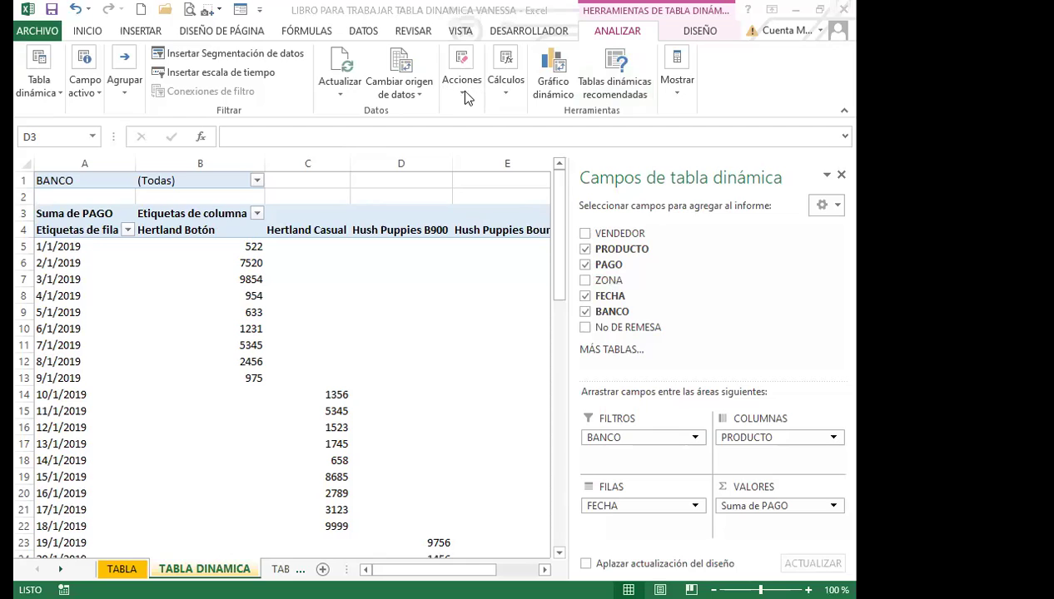
Step: Look at the refresh options for the pivot table's data without applying any of them
{"action": "left_click", "coordinate": [348, 99]}
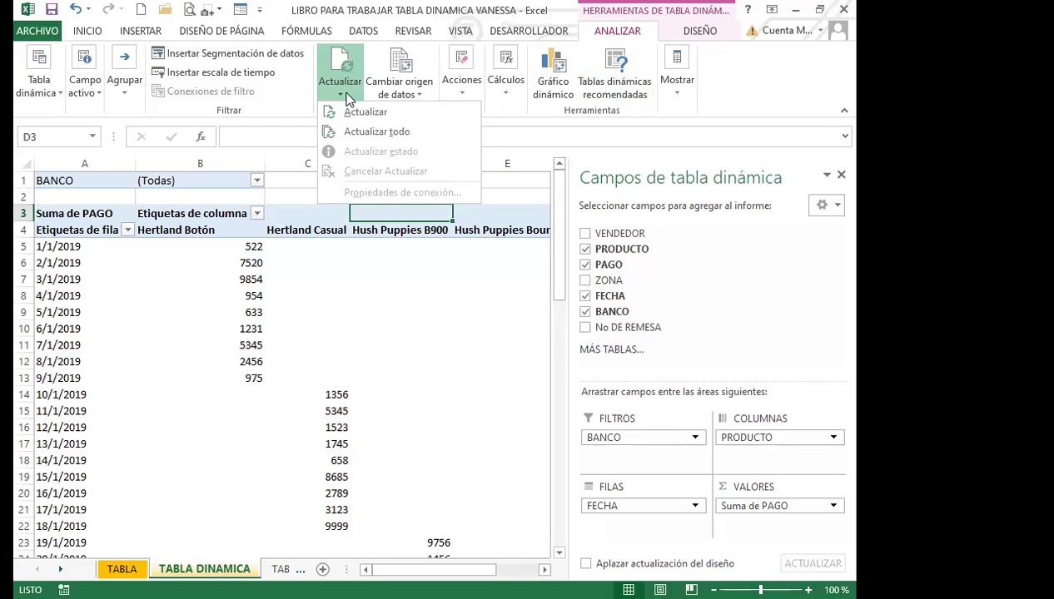
{"action": "left_click", "coordinate": [472, 315]}
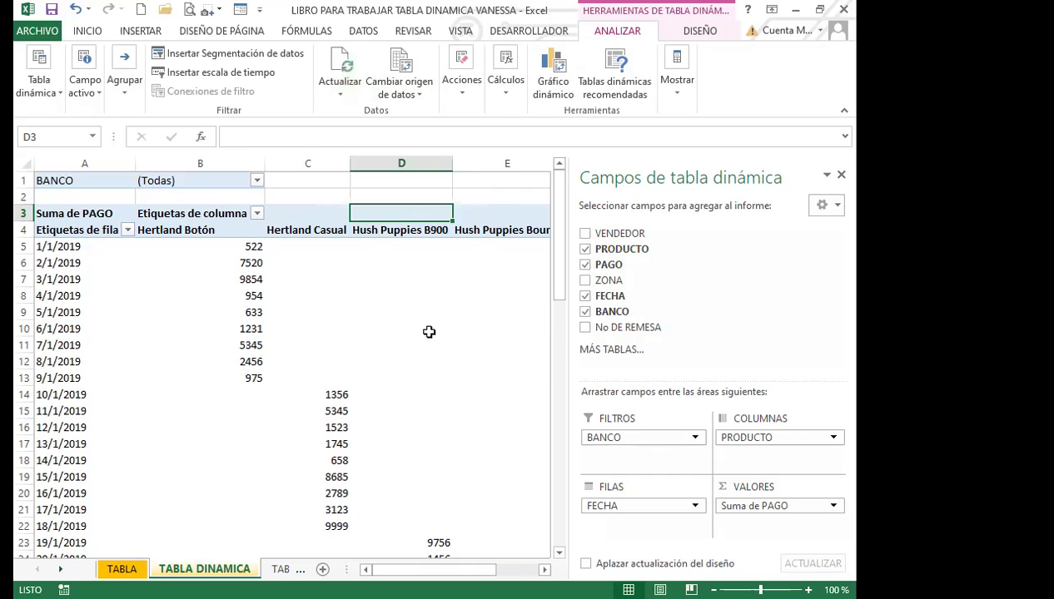
{"action": "left_click", "coordinate": [398, 311]}
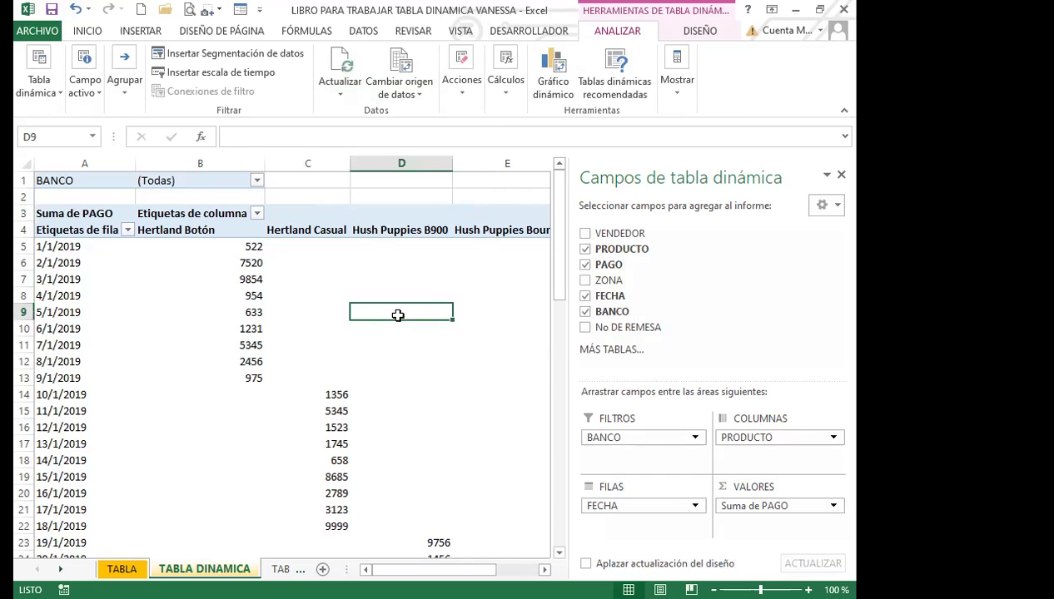
{"action": "left_click", "coordinate": [368, 371]}
{"action": "left_click", "coordinate": [396, 295]}
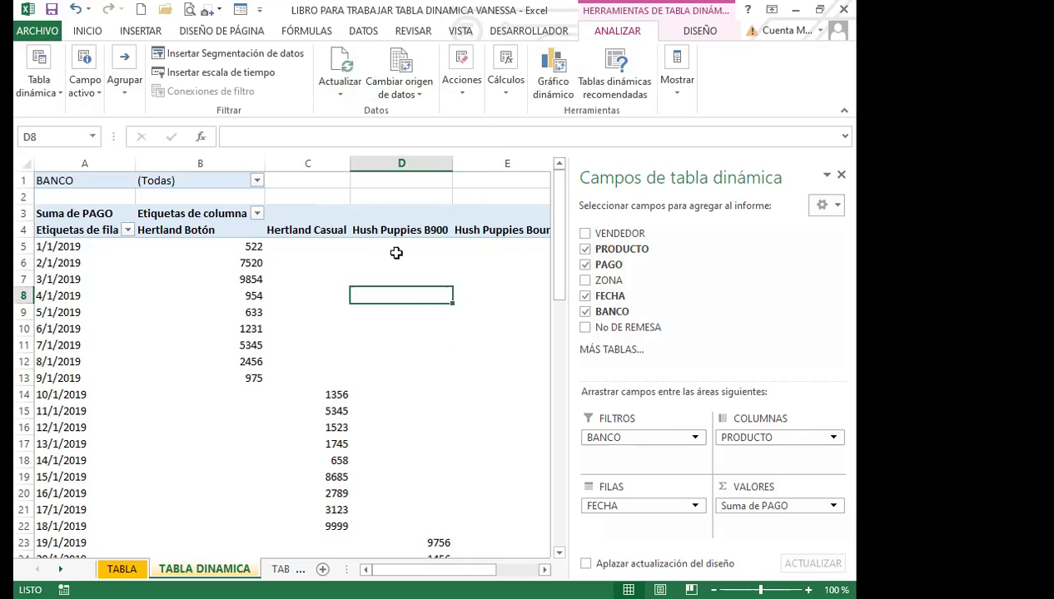
Step: Insert the recommended pivot table Suma de PAGO por BANCO from the TABLA sales data on a new sheet
{"action": "left_click", "coordinate": [122, 568]}
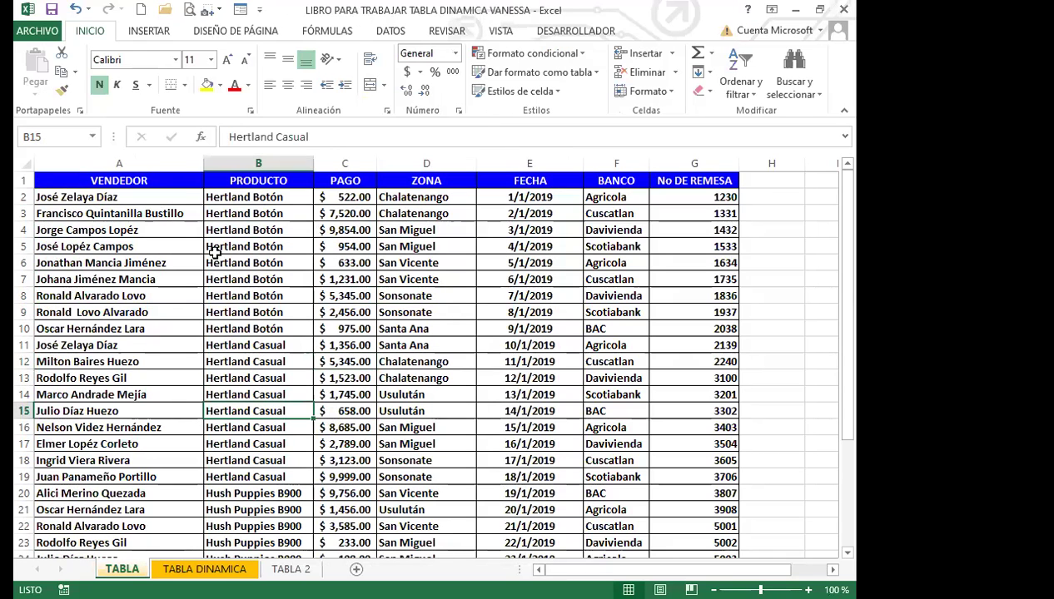
{"action": "left_click", "coordinate": [148, 33]}
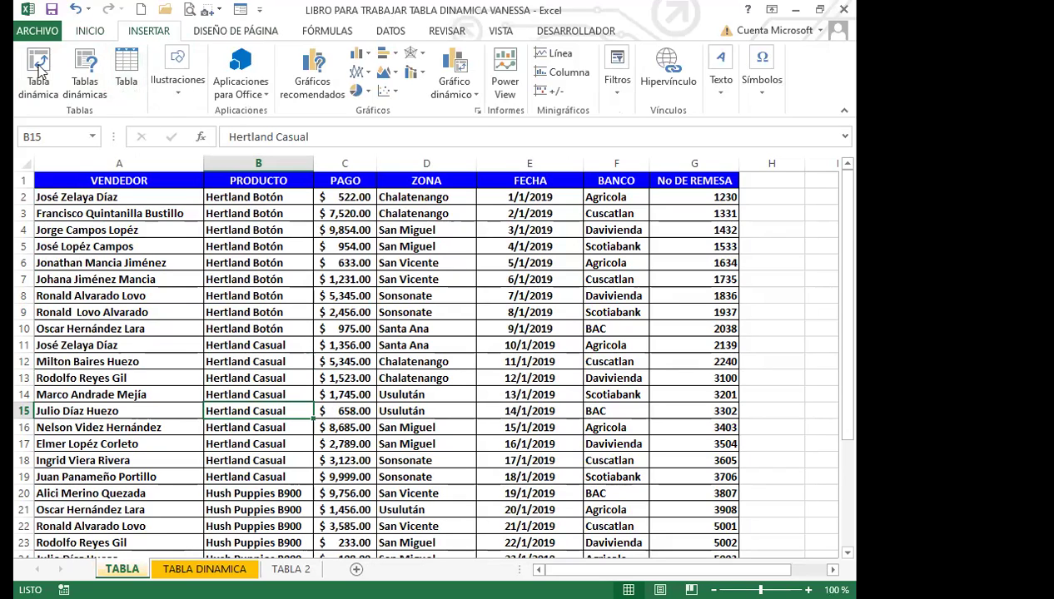
{"action": "left_click", "coordinate": [96, 65]}
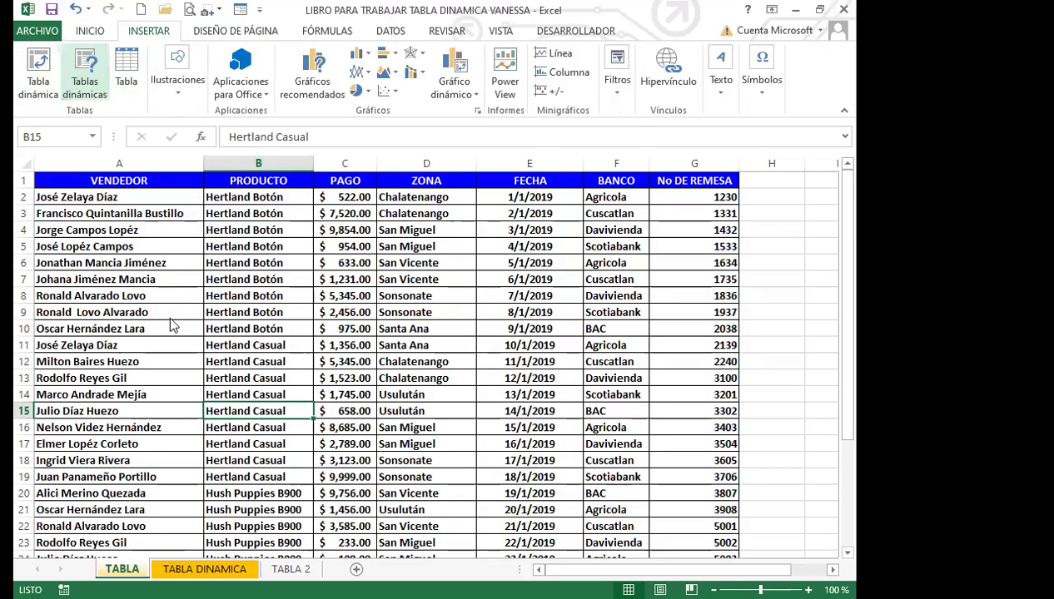
{"action": "left_click", "coordinate": [287, 326]}
{"action": "left_click", "coordinate": [521, 514]}
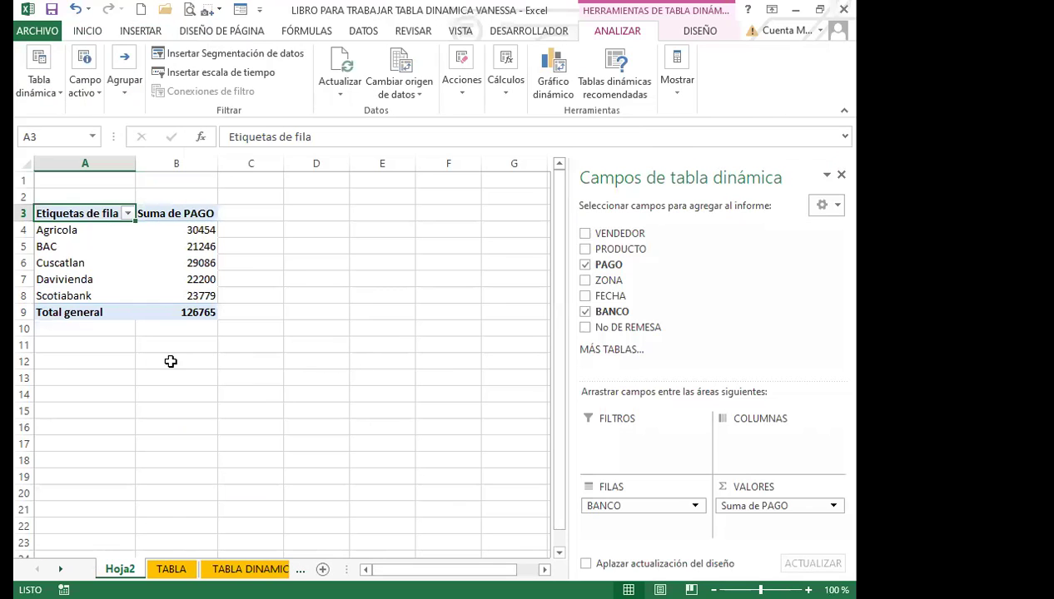
{"action": "left_click", "coordinate": [141, 371]}
{"action": "left_click", "coordinate": [255, 352]}
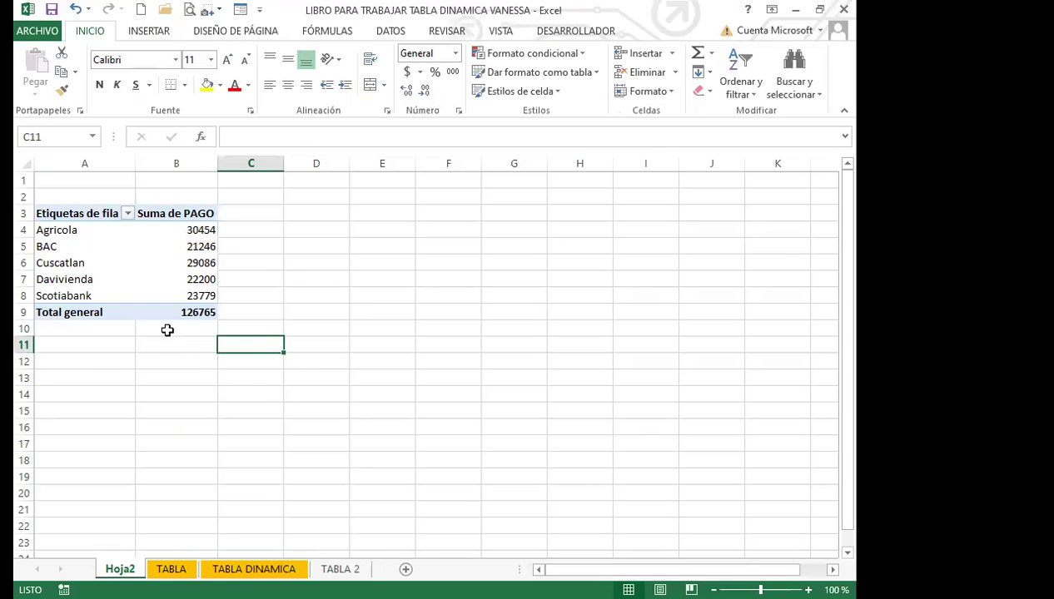
{"action": "left_click", "coordinate": [150, 315]}
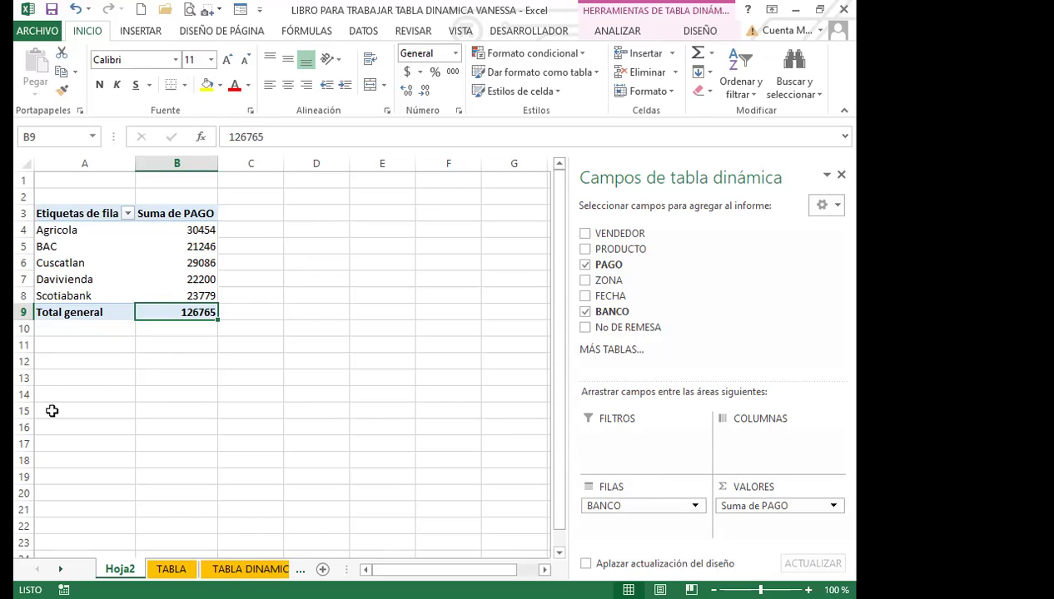
Step: Look over the bank names and payment sums in the pivot table on Hoja2
{"action": "left_click", "coordinate": [71, 378]}
{"action": "left_click_drag", "start_coordinate": [58, 230], "coordinate": [104, 300]}
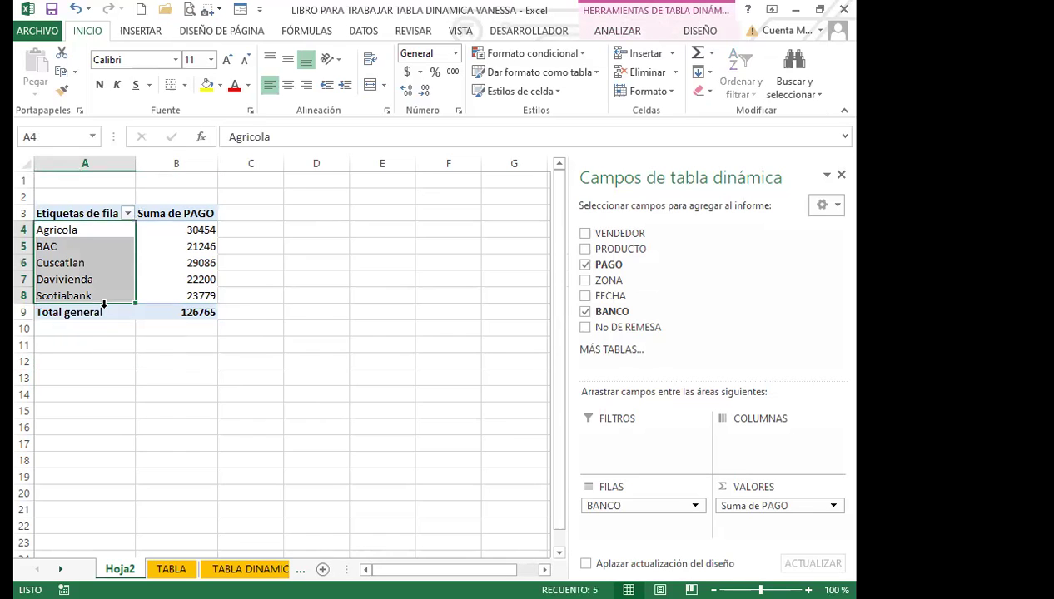
{"action": "left_click", "coordinate": [171, 291]}
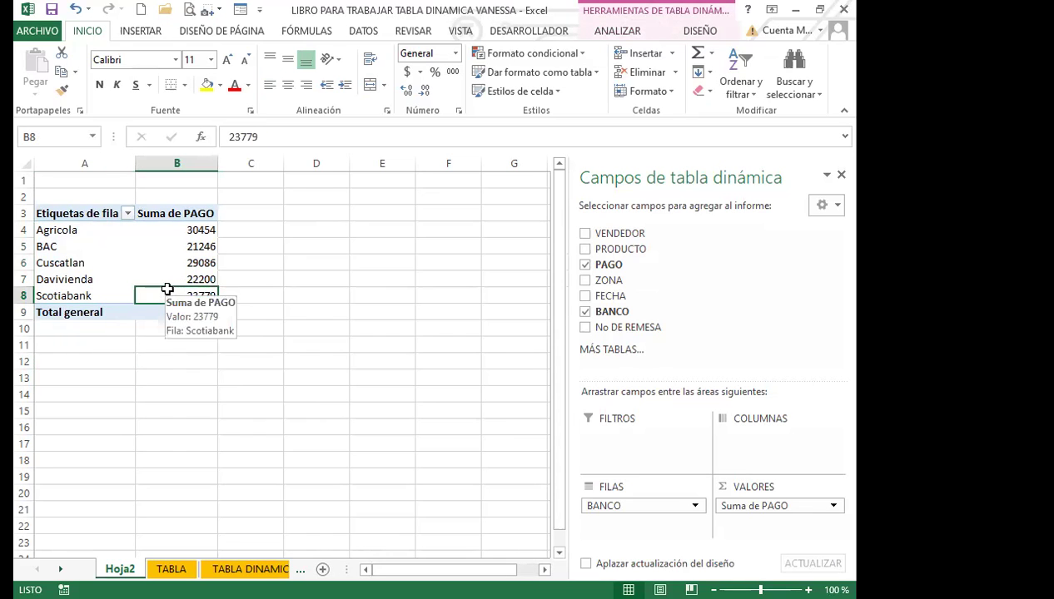
{"action": "left_click", "coordinate": [151, 379]}
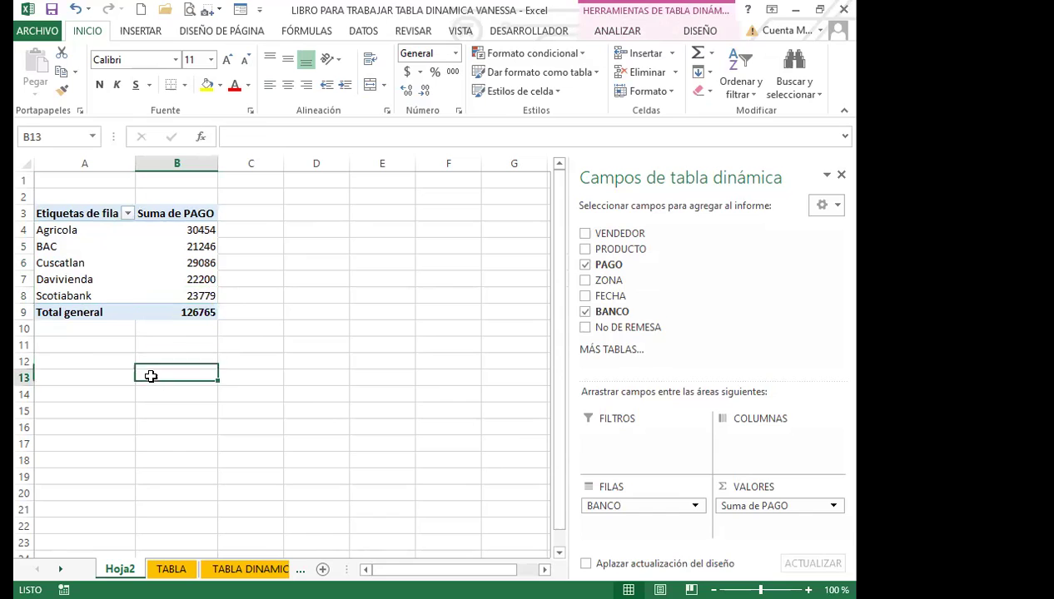
Step: Move the TABLA sheet to the front of the workbook, ahead of Hoja2
{"action": "left_click", "coordinate": [171, 570]}
{"action": "left_click_drag", "start_coordinate": [106, 574], "coordinate": [100, 572]}
{"action": "left_click", "coordinate": [214, 460]}
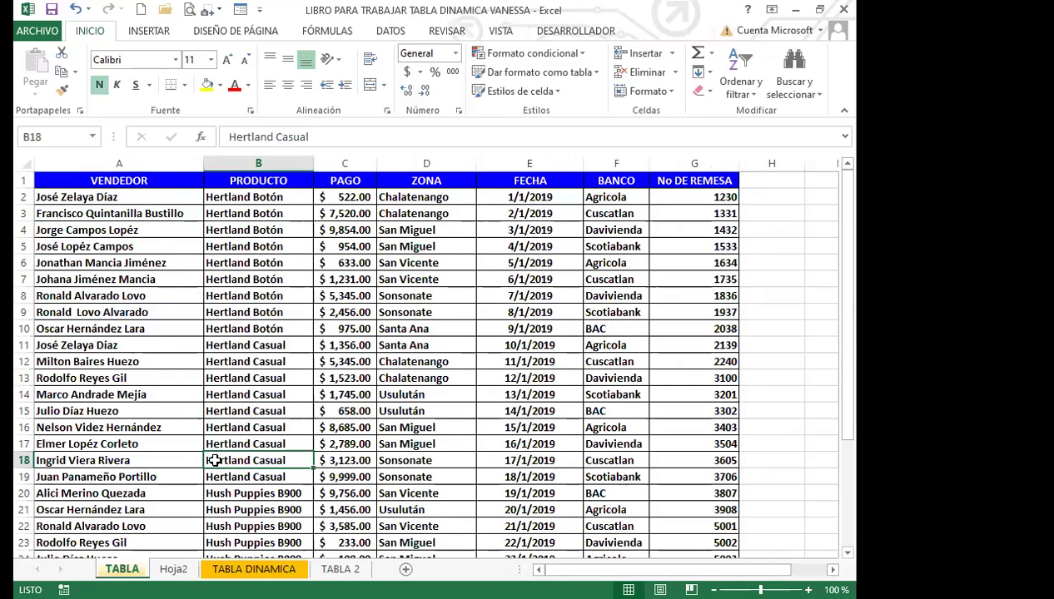
Step: Create an empty pivot table from TABLA!$A$1:$G$32 on the existing sheet TABLA 2 at cell A4
{"action": "left_click", "coordinate": [341, 569]}
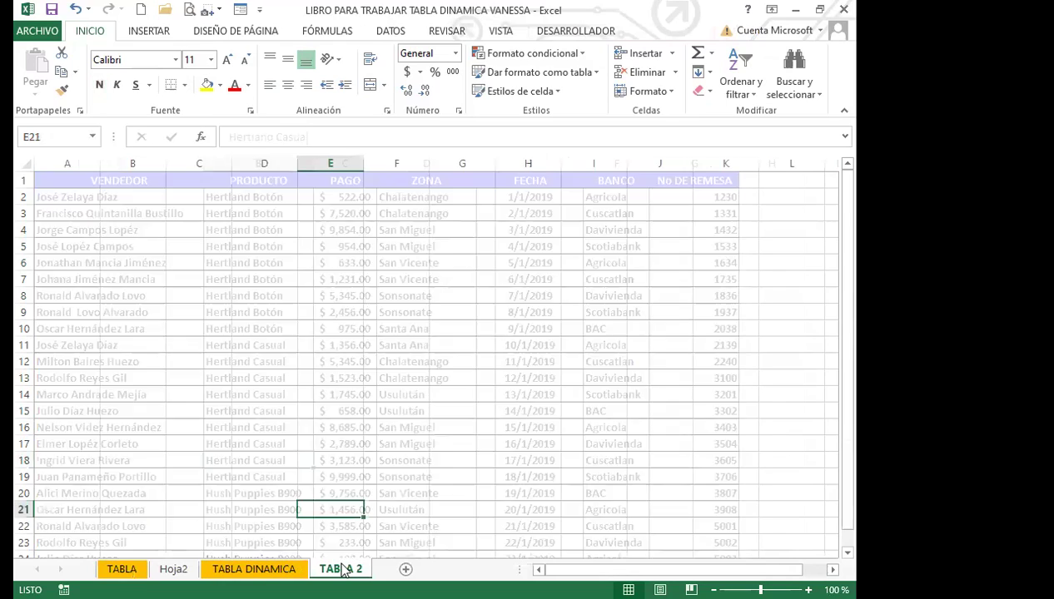
{"action": "left_click", "coordinate": [262, 569]}
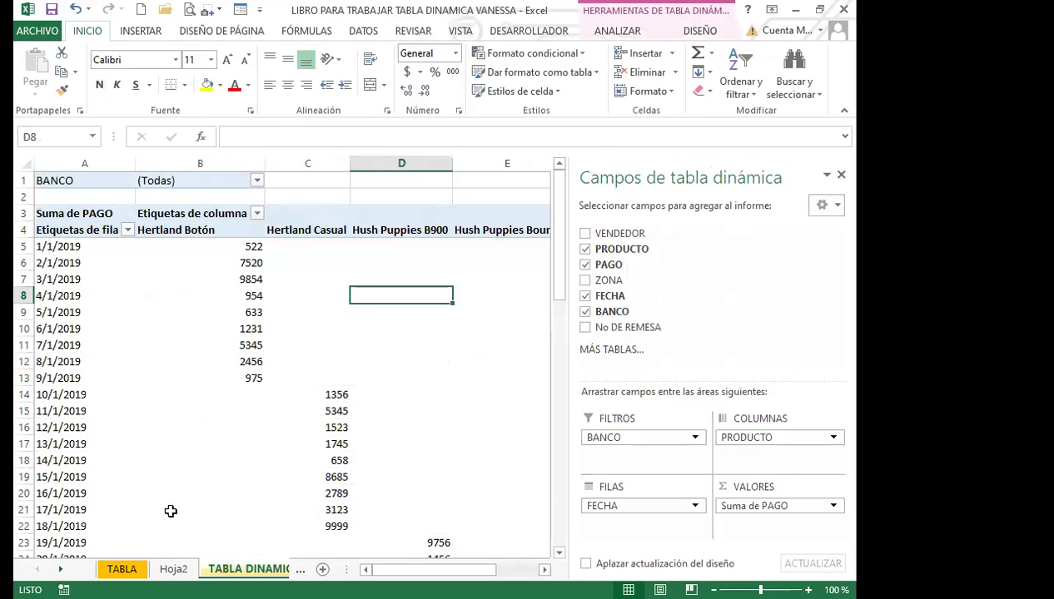
{"action": "left_click", "coordinate": [122, 569]}
{"action": "left_click", "coordinate": [274, 410]}
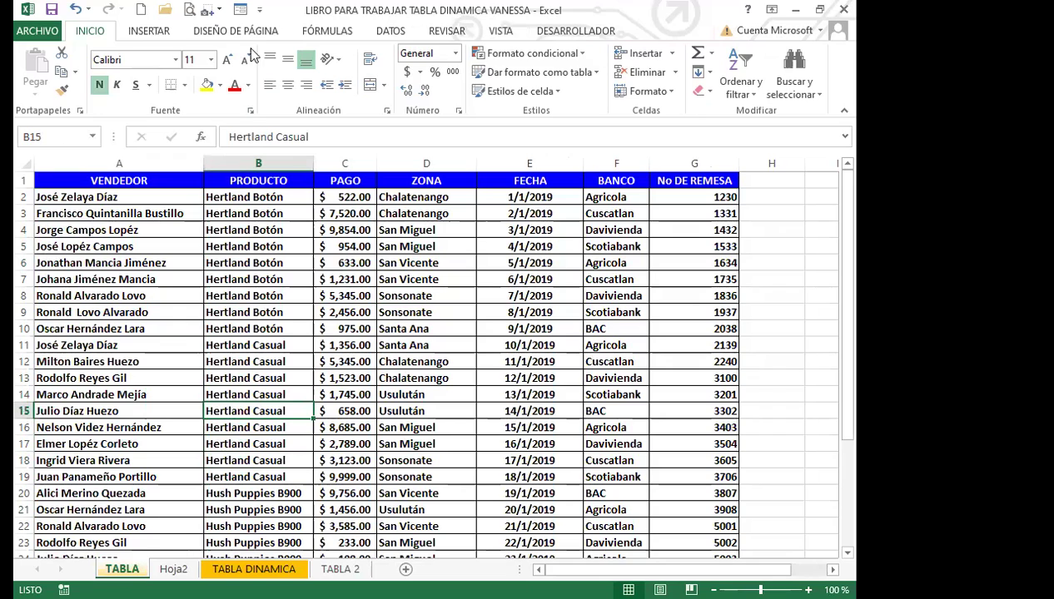
{"action": "left_click", "coordinate": [145, 33]}
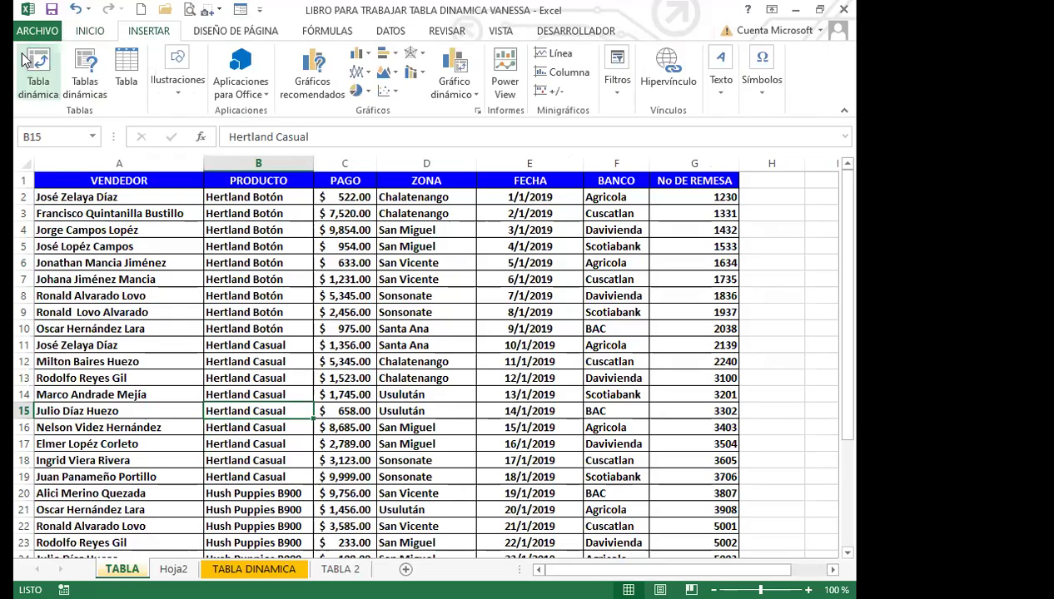
{"action": "left_click", "coordinate": [33, 67]}
{"action": "left_click", "coordinate": [269, 336]}
{"action": "left_click", "coordinate": [340, 569]}
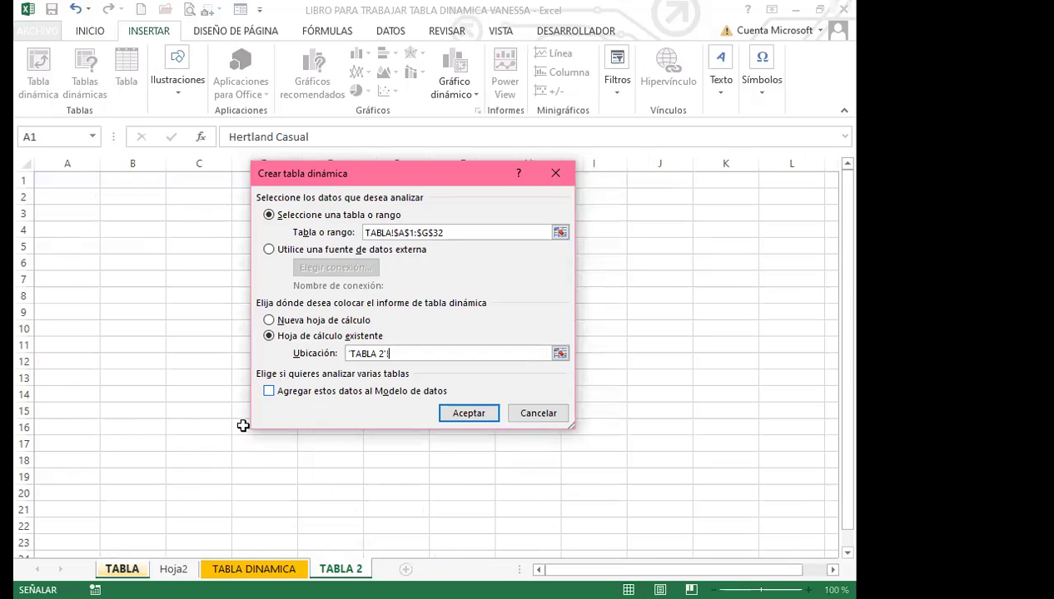
{"action": "left_click", "coordinate": [46, 229]}
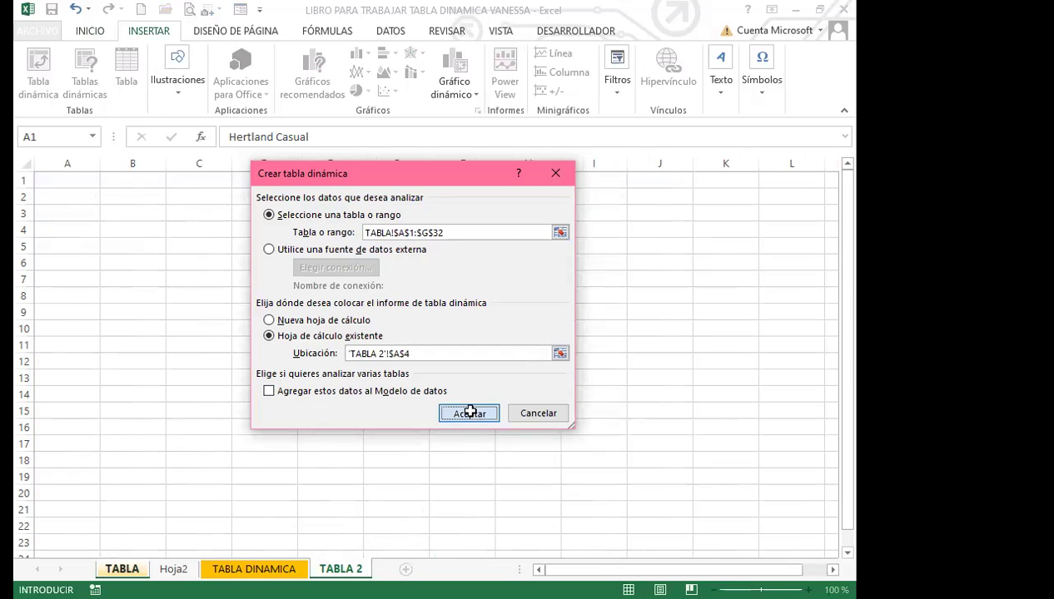
{"action": "left_click", "coordinate": [468, 413]}
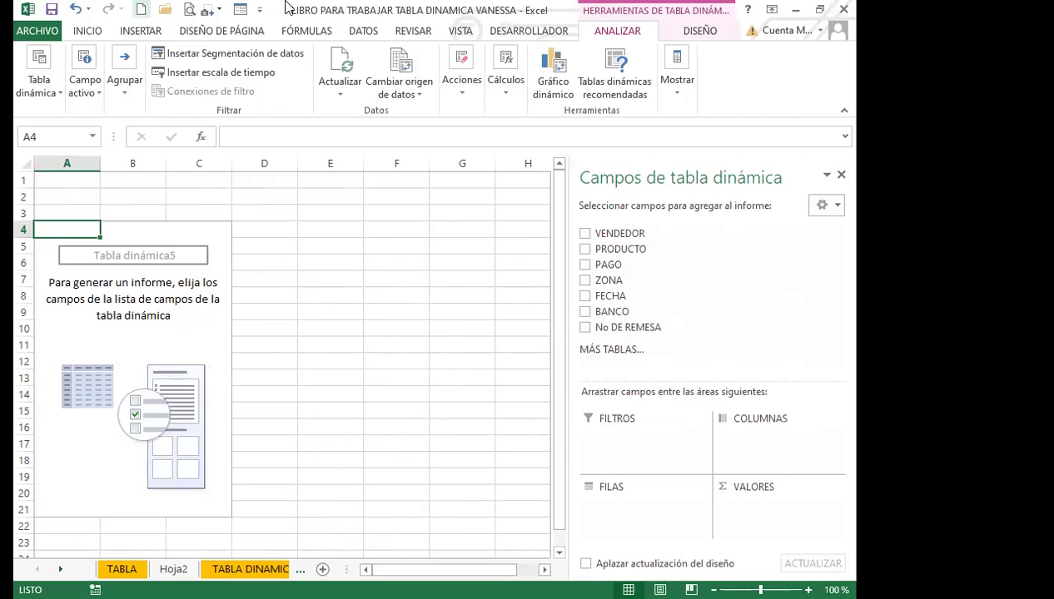
Step: Apply the recommended layout Suma de PAGO por VENDEDOR to the empty pivot table on TABLA 2
{"action": "left_click", "coordinate": [615, 73]}
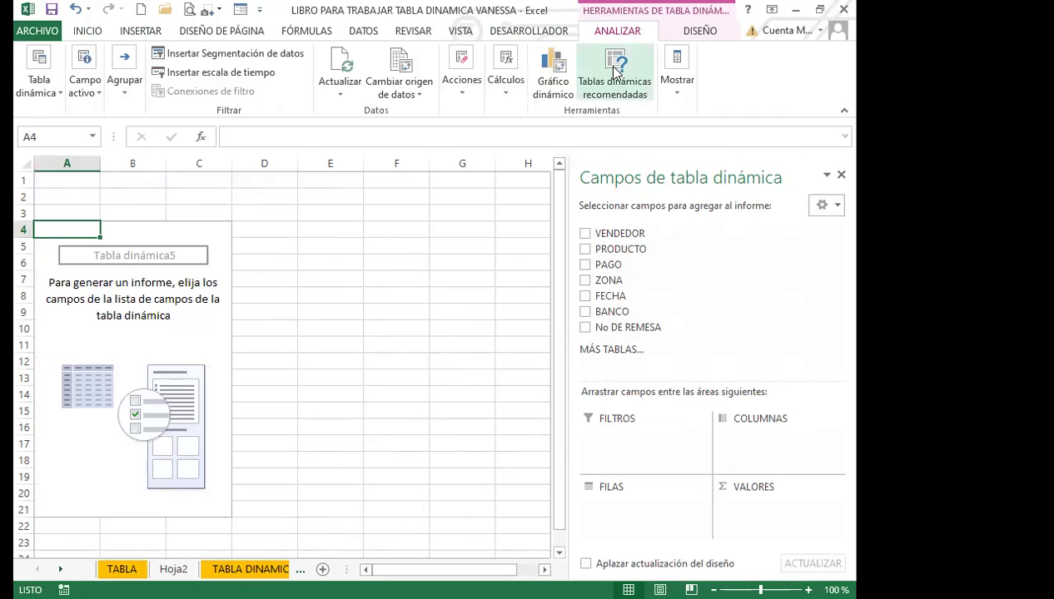
{"action": "left_click_drag", "start_coordinate": [348, 230], "coordinate": [350, 449]}
{"action": "left_click", "coordinate": [221, 429]}
{"action": "left_click", "coordinate": [522, 515]}
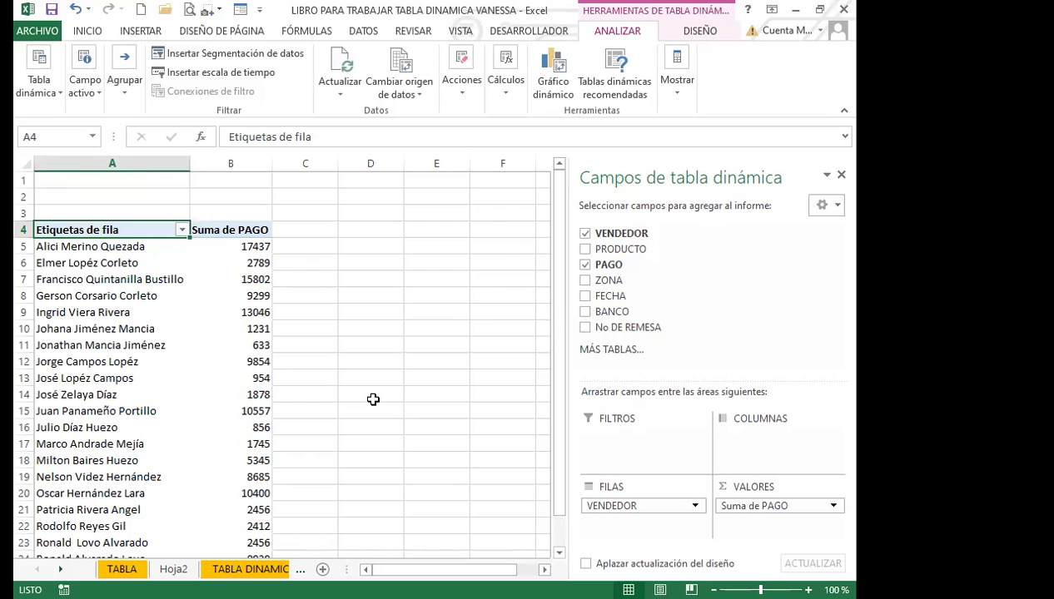
Step: Add PRODUCTO as the column field and ZONA as the report filter of the seller pivot table
{"action": "left_click", "coordinate": [584, 249]}
{"action": "left_click_drag", "start_coordinate": [628, 521], "coordinate": [741, 446]}
{"action": "left_click", "coordinate": [585, 280]}
{"action": "left_click_drag", "start_coordinate": [647, 522], "coordinate": [640, 441]}
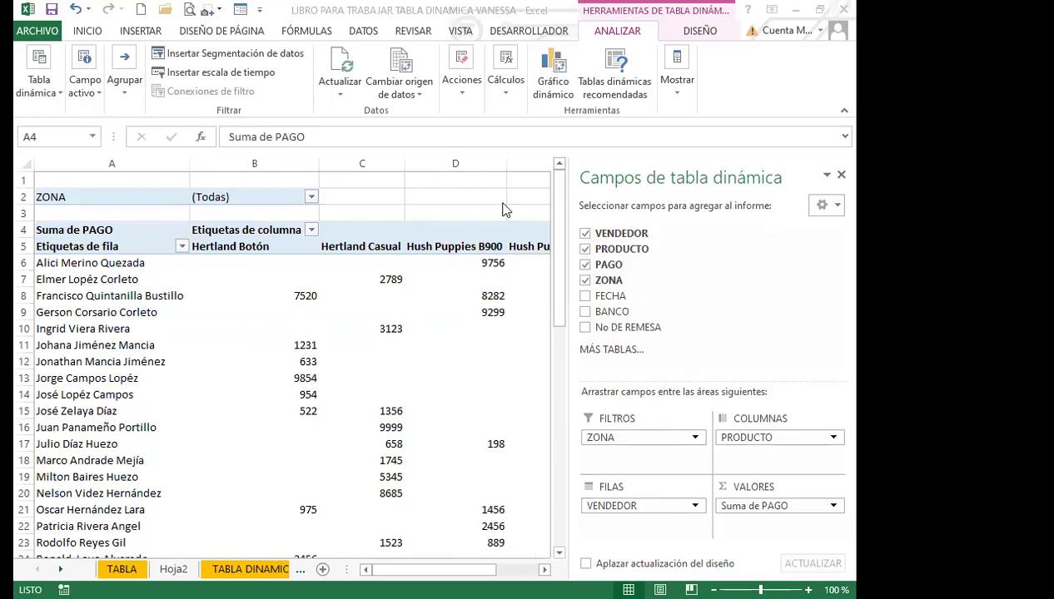
Step: Hide the field list and review the payments by seller and product in the TABLA 2 pivot table down to the grand total
{"action": "left_click", "coordinate": [667, 237]}
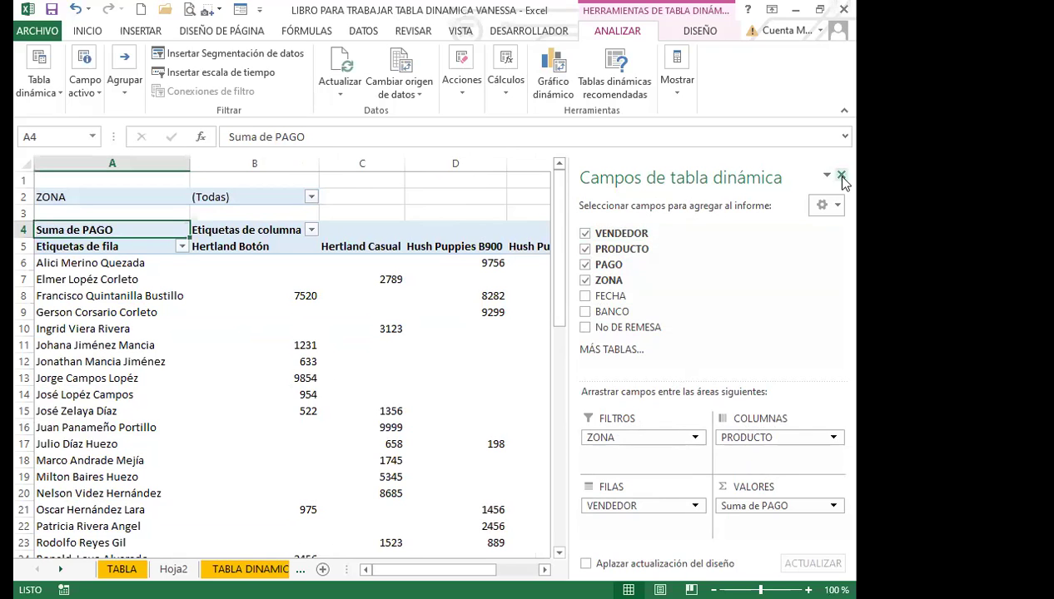
{"action": "left_click", "coordinate": [839, 175]}
{"action": "left_click", "coordinate": [579, 198]}
{"action": "scroll", "coordinate": [698, 423], "scroll_direction": "down", "scroll_amount": 5}
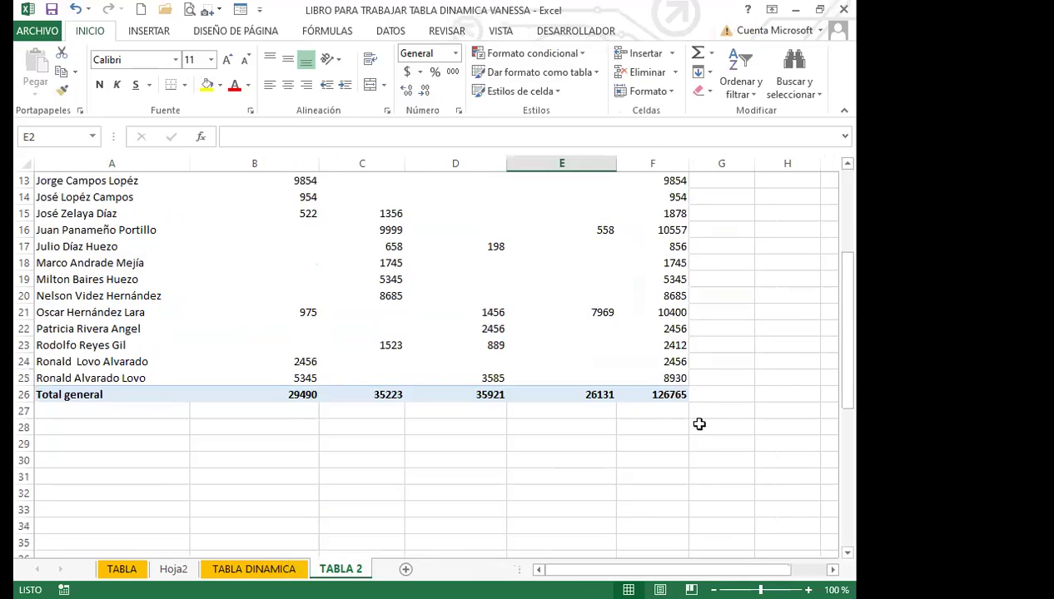
{"action": "scroll", "coordinate": [726, 416], "scroll_direction": "up", "scroll_amount": 3}
{"action": "scroll", "coordinate": [726, 416], "scroll_direction": "up", "scroll_amount": 2}
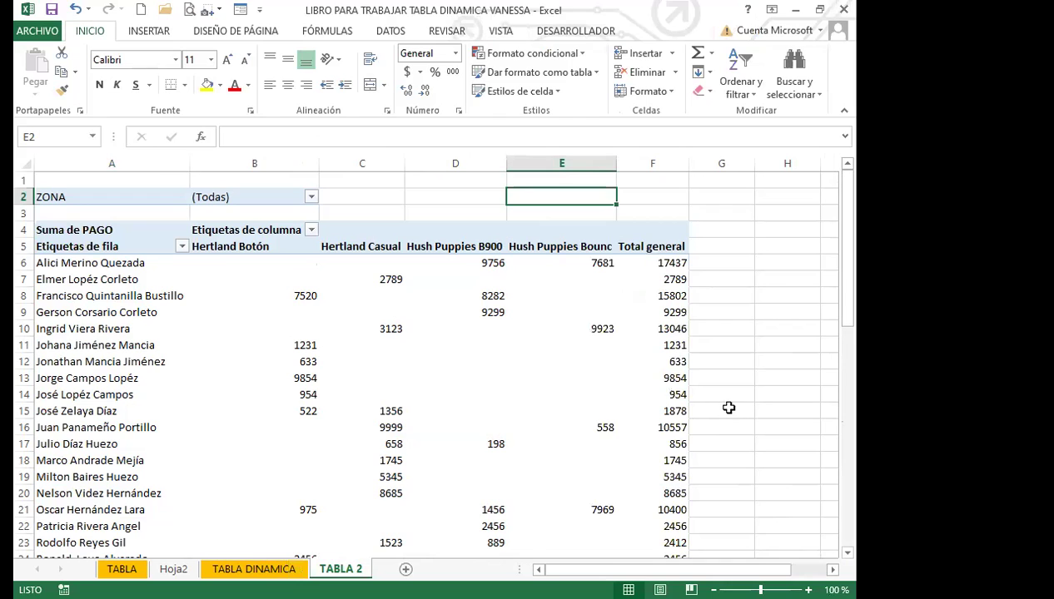
{"action": "left_click", "coordinate": [450, 244]}
{"action": "left_click", "coordinate": [358, 247]}
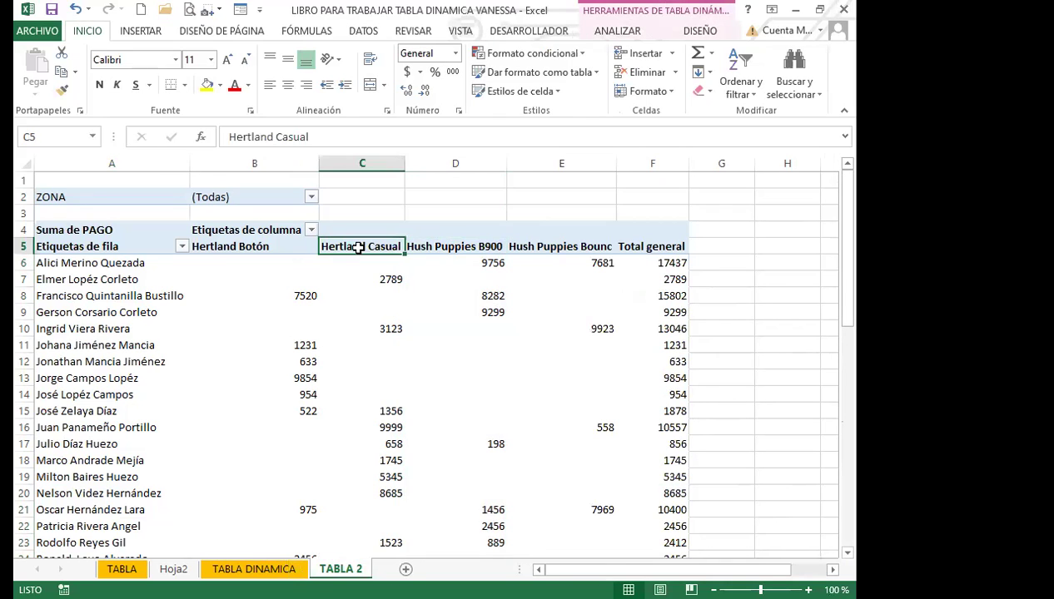
{"action": "mouse_move", "coordinate": [601, 326]}
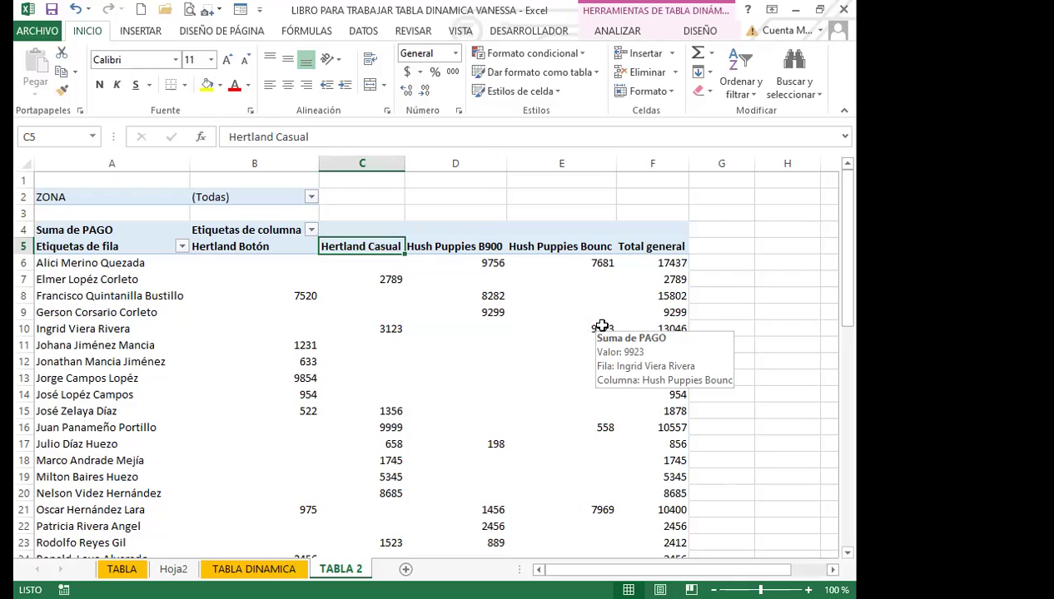
Step: Replace the TABLA 2 pivot table's layout with the recommended Suma de PAGO por ZONA (+)
{"action": "left_click", "coordinate": [624, 31]}
{"action": "left_click", "coordinate": [610, 66]}
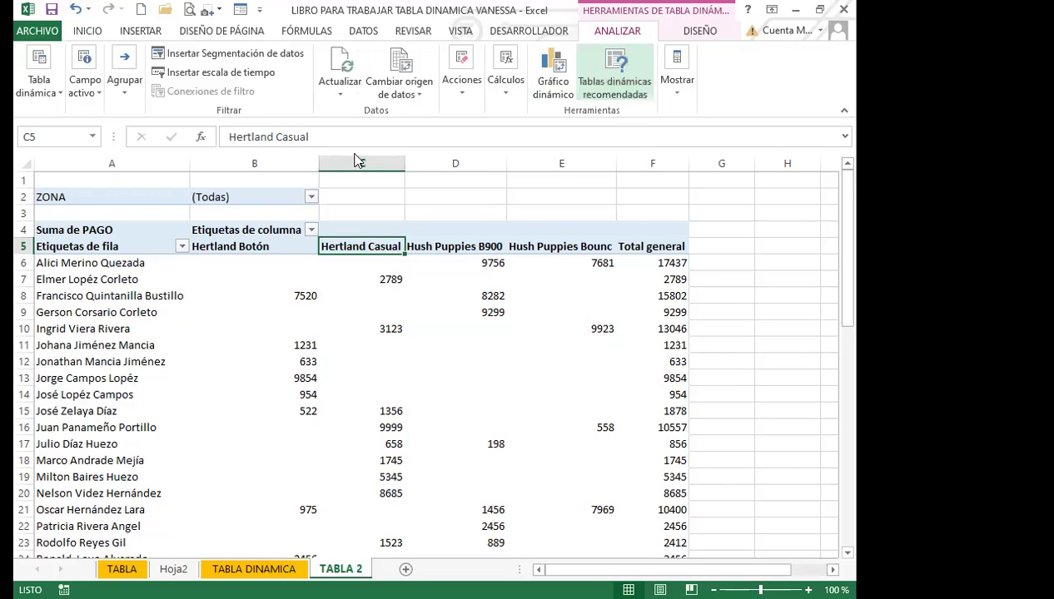
{"action": "left_click_drag", "start_coordinate": [348, 263], "coordinate": [352, 440]}
{"action": "left_click", "coordinate": [274, 287]}
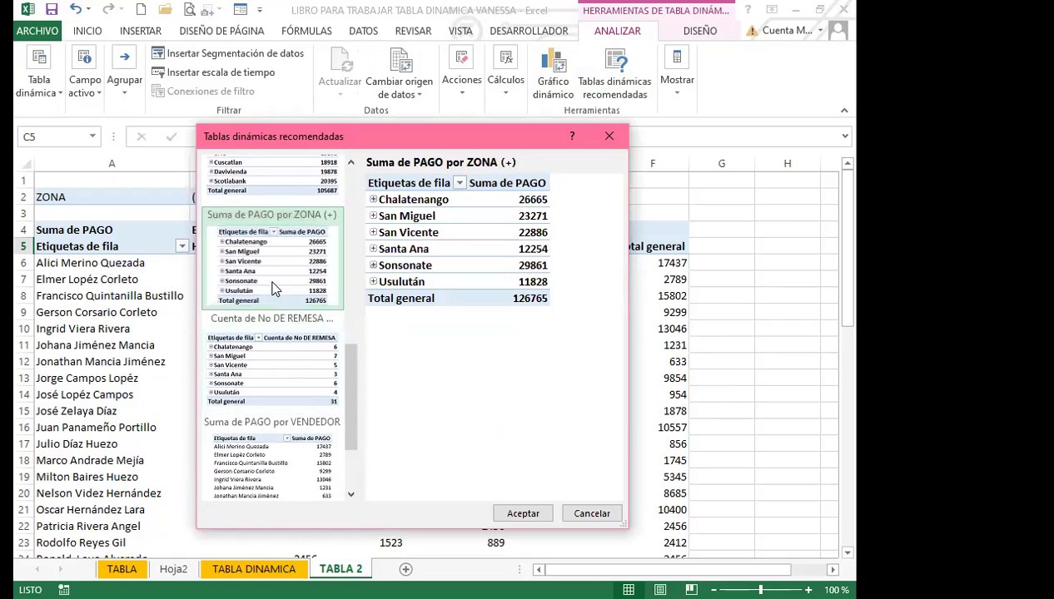
{"action": "left_click", "coordinate": [519, 513]}
Step: Show the field list again for the zone pivot table on TABLA 2
{"action": "left_click", "coordinate": [169, 290]}
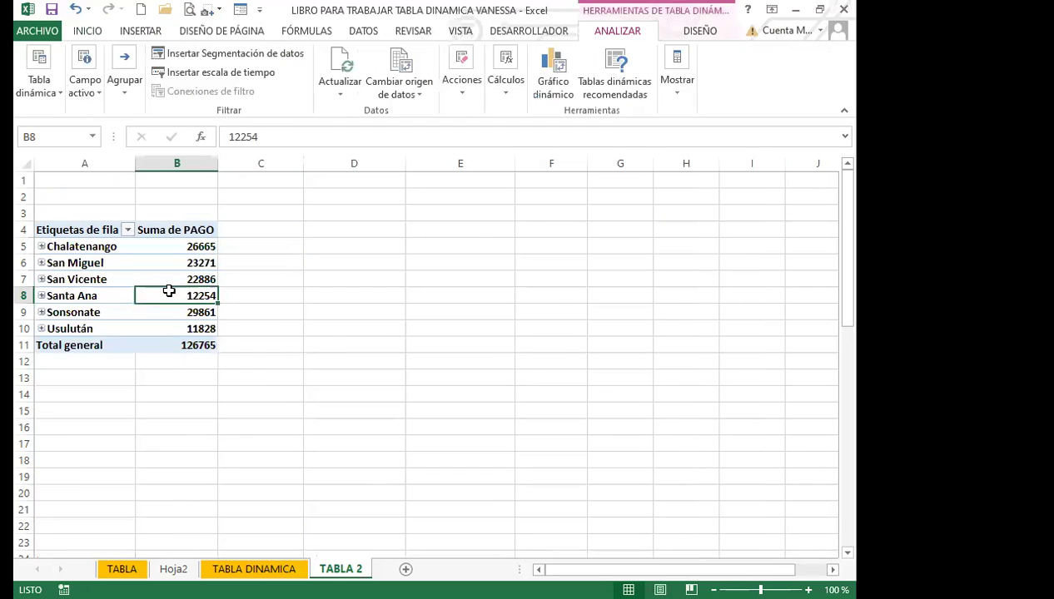
{"action": "left_click", "coordinate": [680, 98]}
{"action": "left_click", "coordinate": [673, 150]}
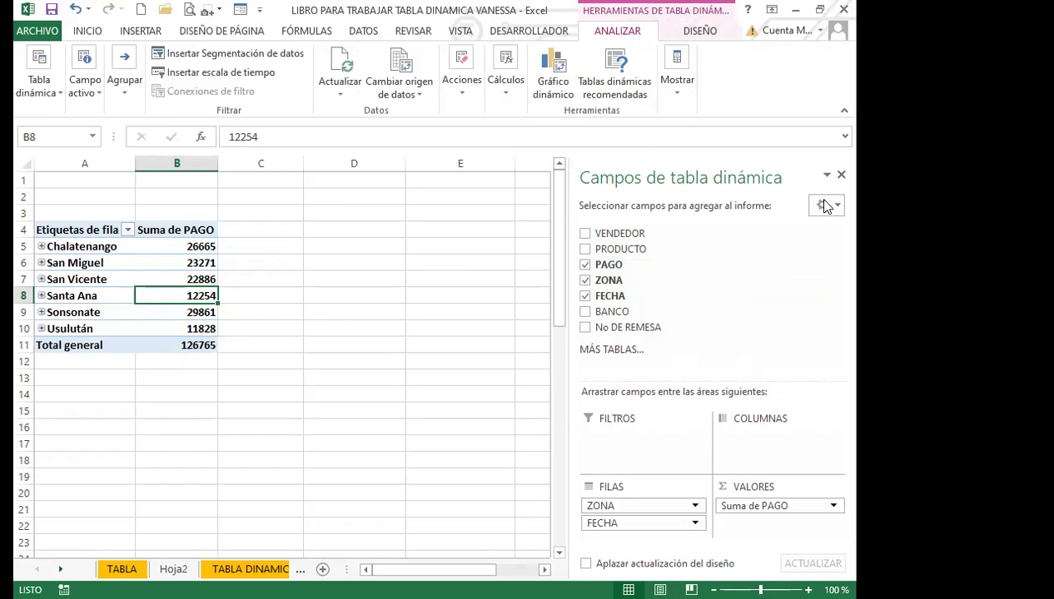
Step: Delete all cells of the TABLA 2 sheet, including the zone pivot table
{"action": "left_click", "coordinate": [258, 282]}
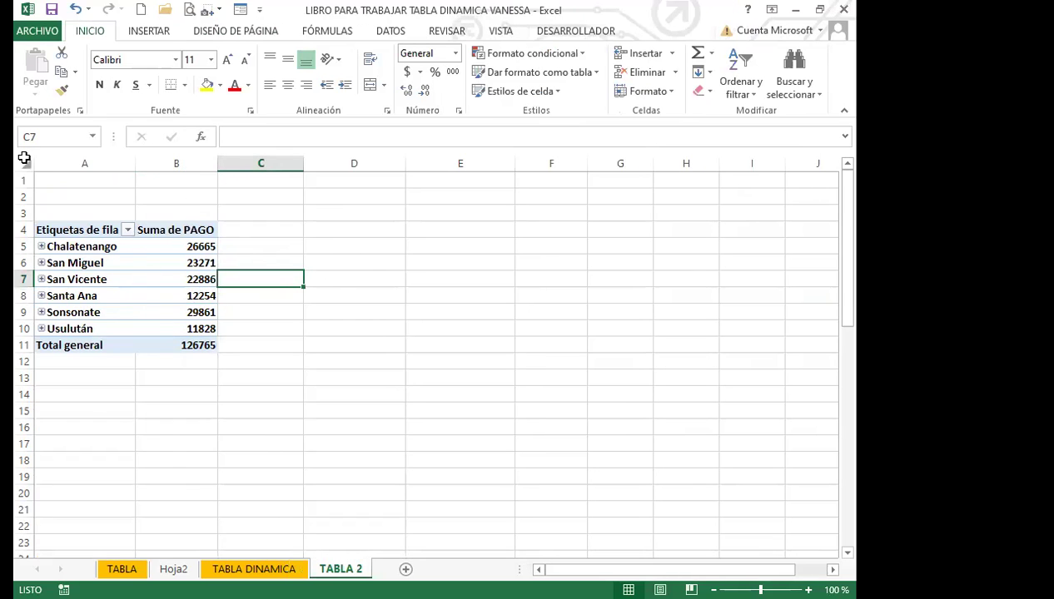
{"action": "left_click", "coordinate": [25, 163]}
{"action": "left_click", "coordinate": [642, 72]}
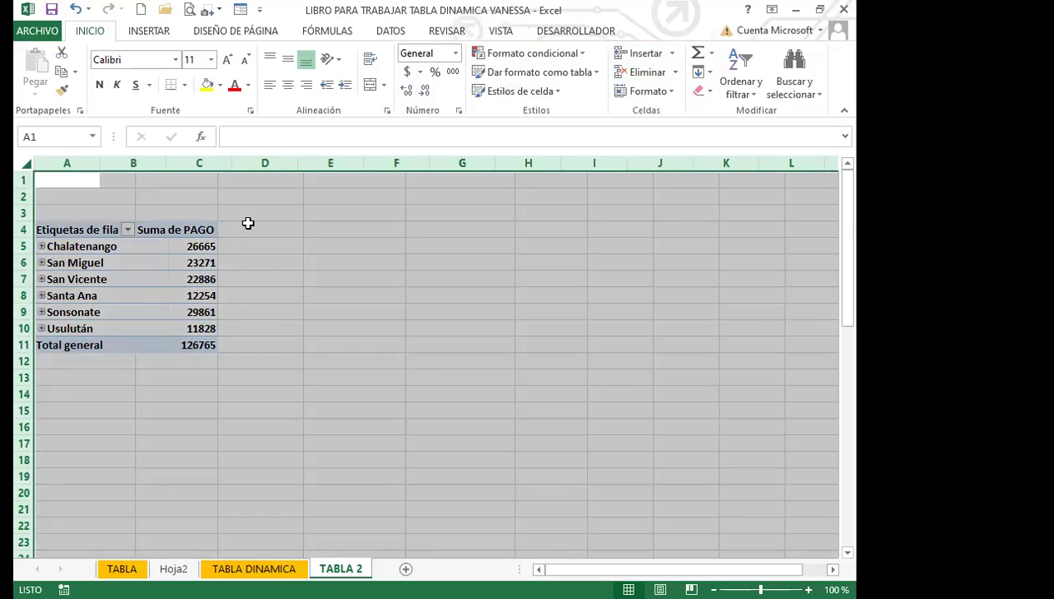
{"action": "left_click", "coordinate": [337, 313]}
{"action": "left_click", "coordinate": [338, 313]}
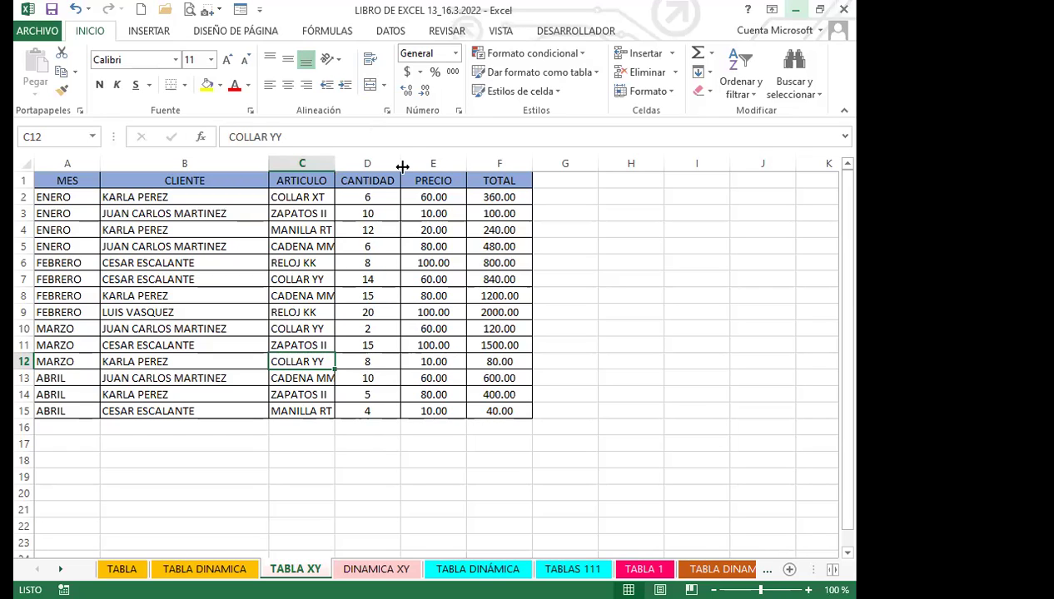
Step: Widen the ARTICULO column on the TABLA XY sheet to fit its text, and check how TOTAL is calculated from CANTIDAD and PRECIO
{"action": "left_click_drag", "start_coordinate": [402, 166], "coordinate": [383, 152]}
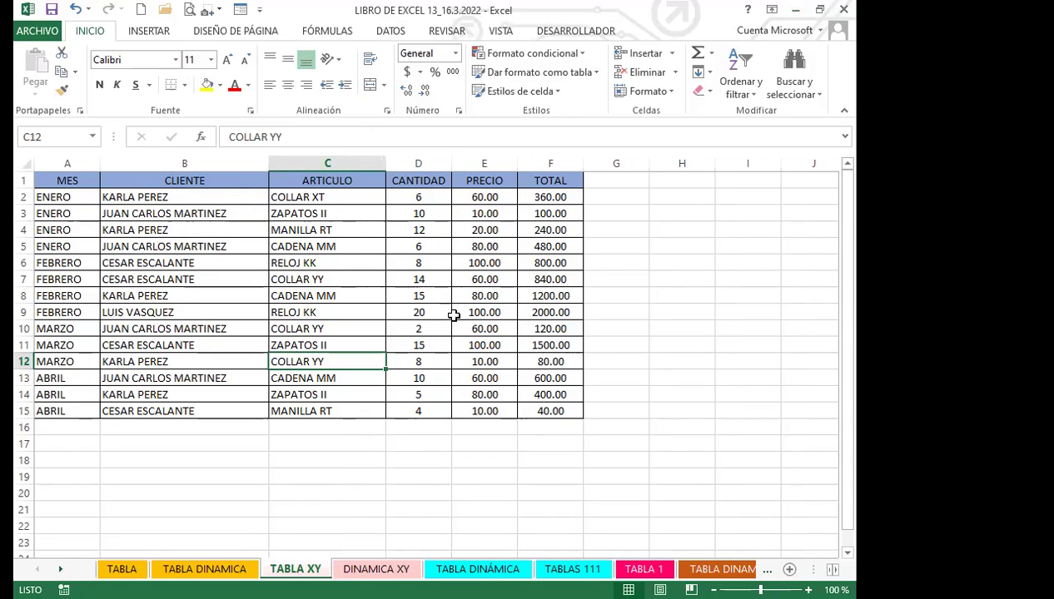
{"action": "left_click", "coordinate": [487, 257]}
{"action": "left_click", "coordinate": [520, 258]}
{"action": "left_click", "coordinate": [492, 262]}
{"action": "left_click", "coordinate": [405, 262]}
{"action": "left_click", "coordinate": [482, 263]}
{"action": "left_click", "coordinate": [541, 261]}
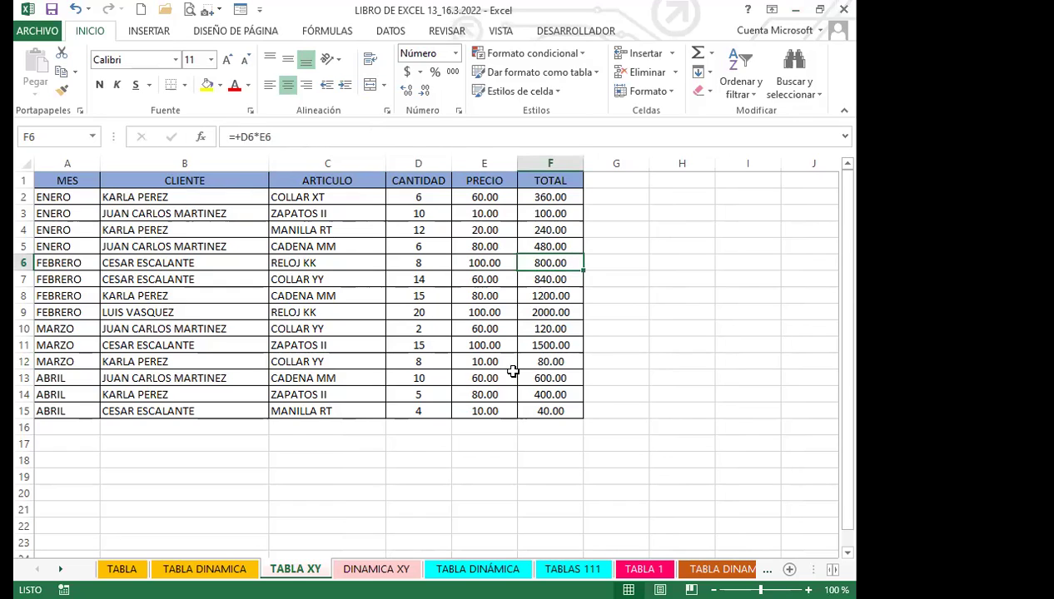
{"action": "key", "text": "ctrl+Down"}
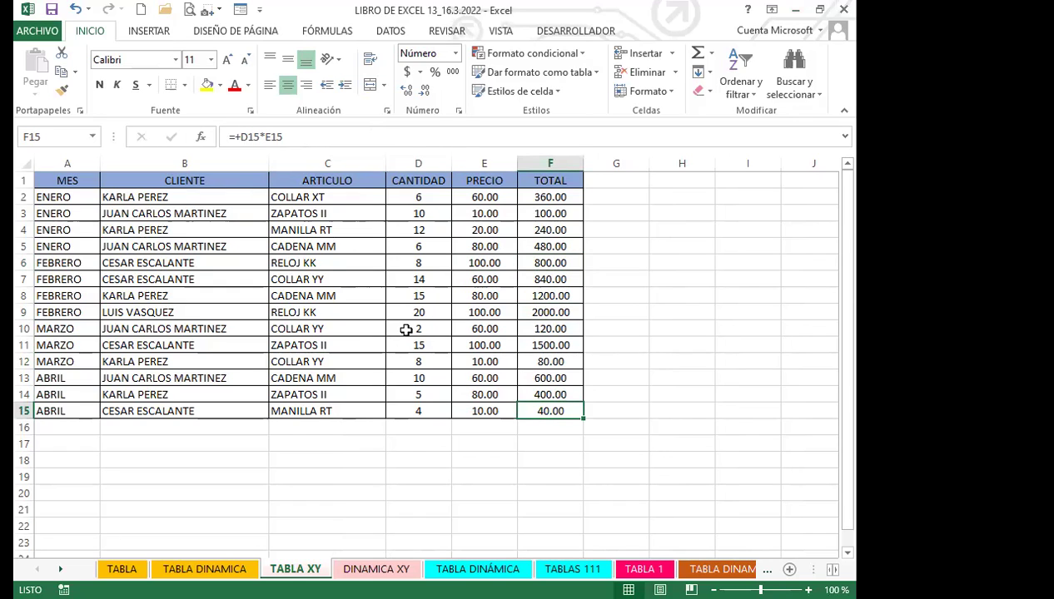
{"action": "left_click", "coordinate": [423, 277]}
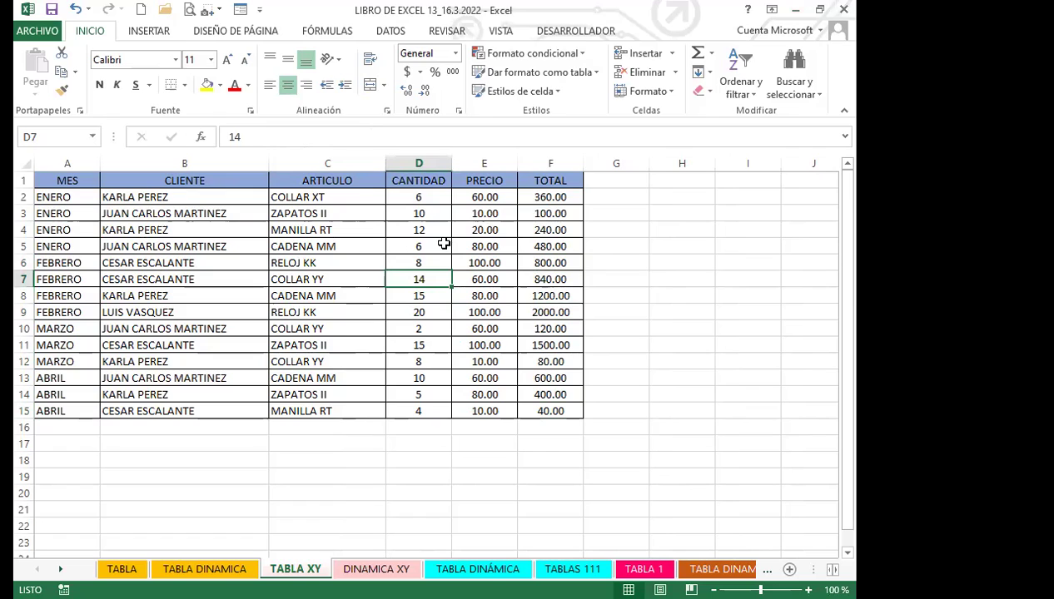
{"action": "left_click", "coordinate": [314, 274]}
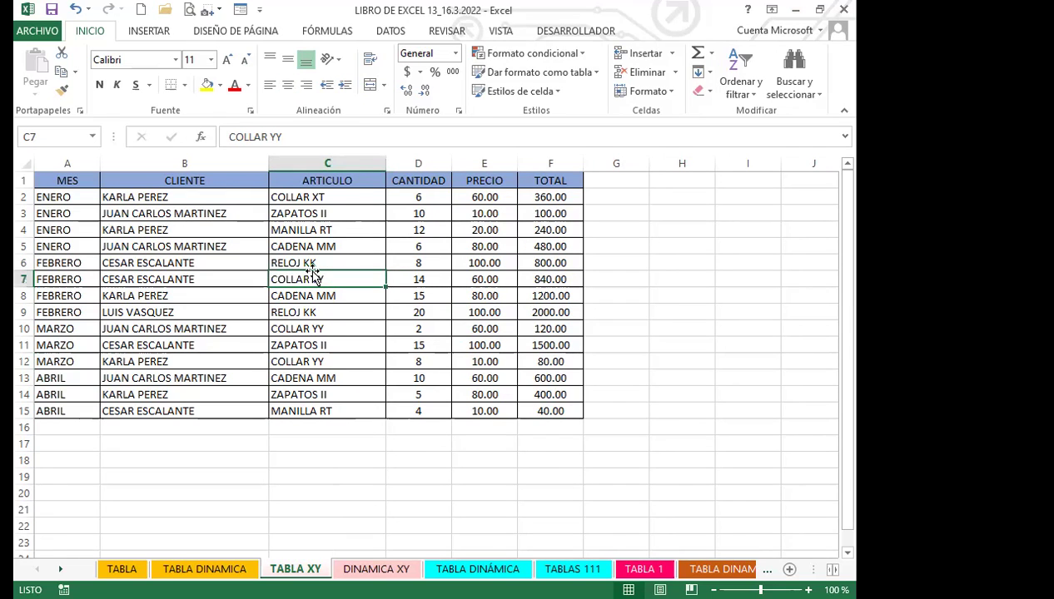
{"action": "left_click", "coordinate": [349, 340]}
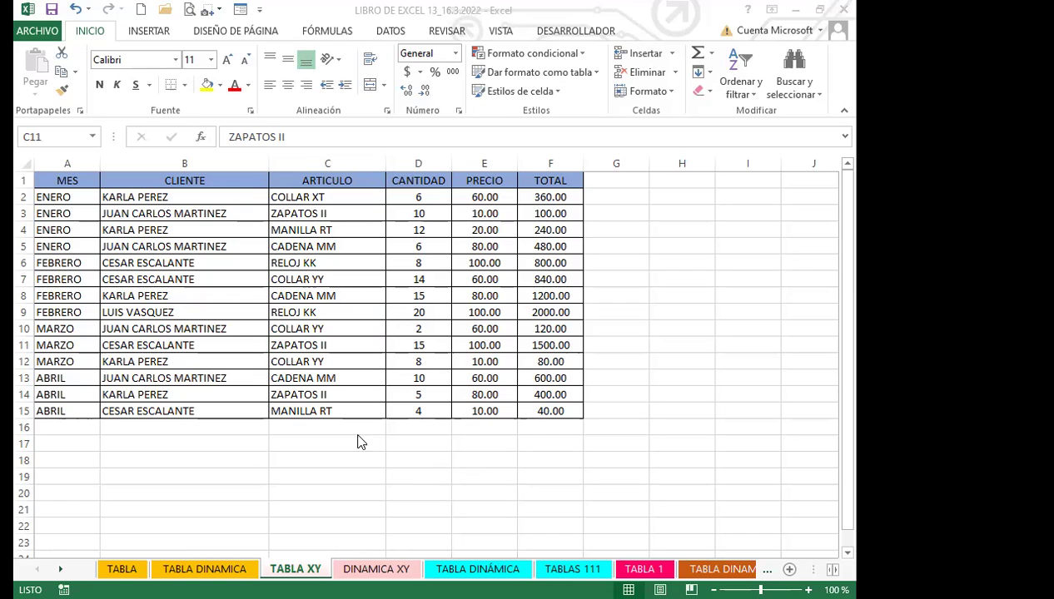
{"action": "left_click", "coordinate": [329, 442]}
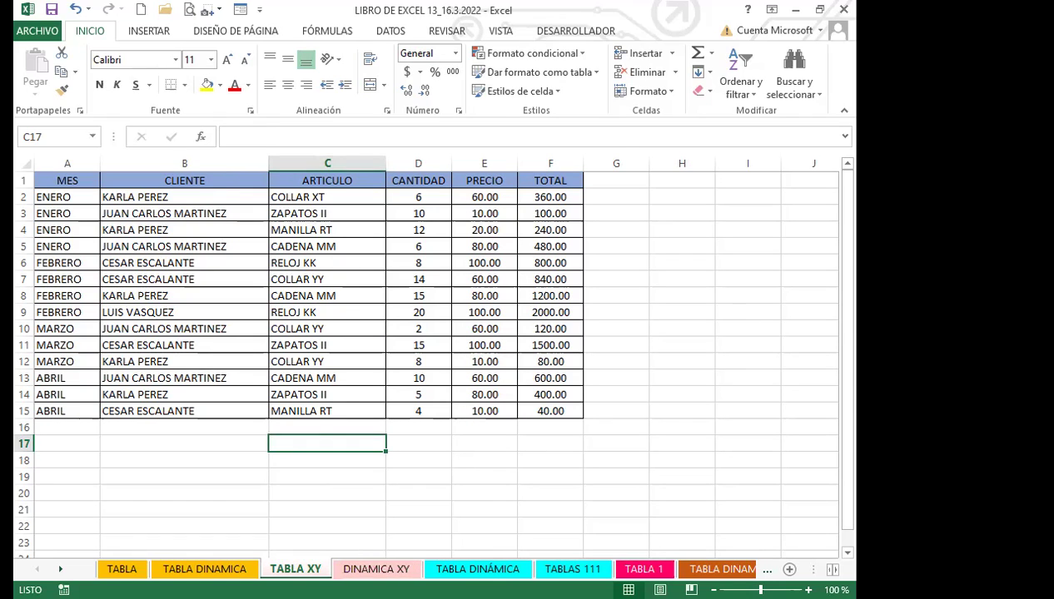
{"action": "left_click", "coordinate": [405, 380]}
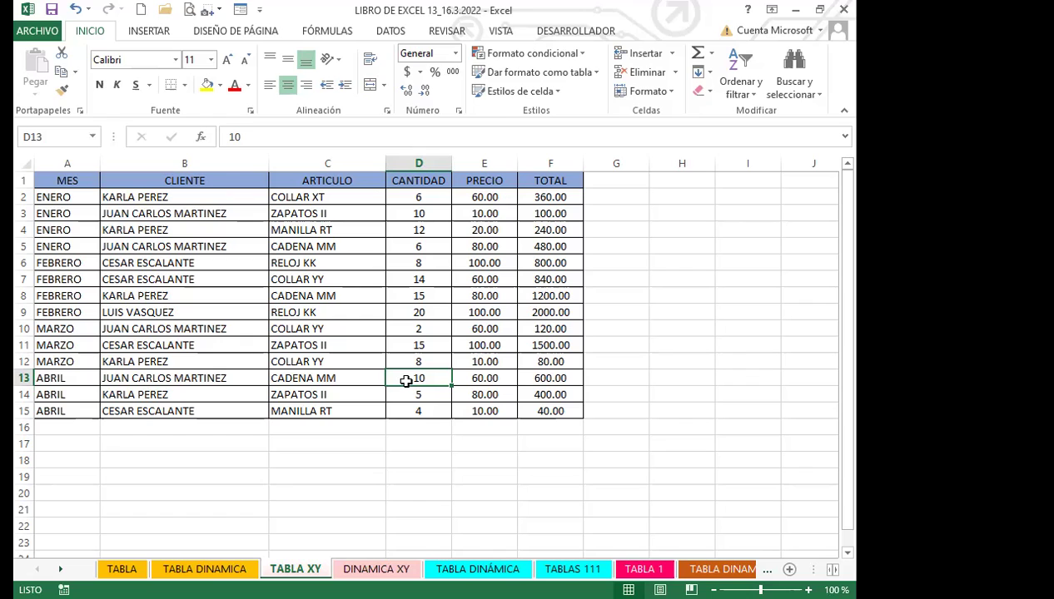
{"action": "left_click", "coordinate": [367, 280]}
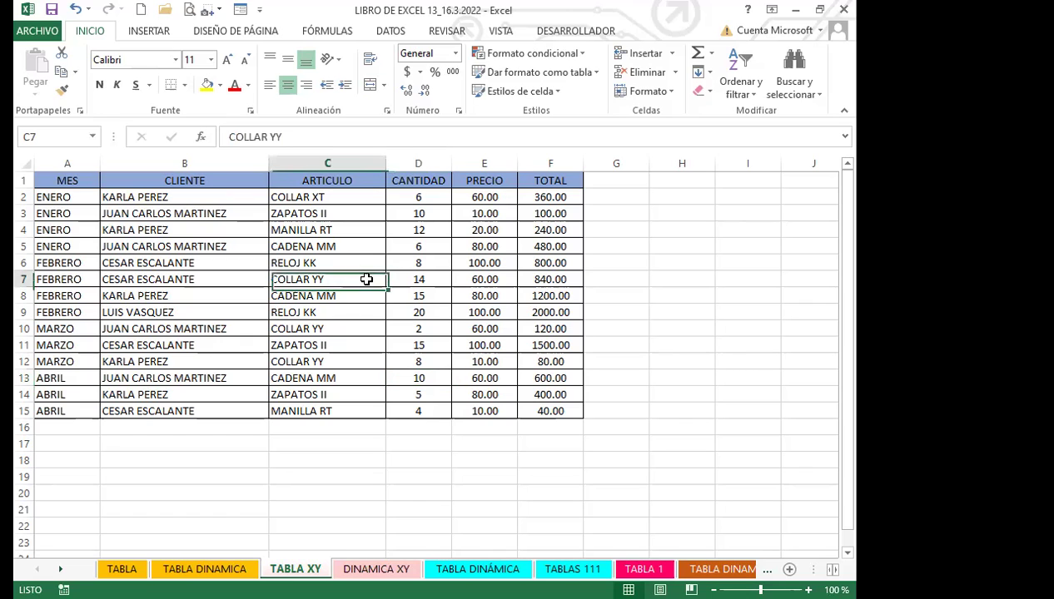
Step: Create a pivot table from the TABLA XY range A1:F15, placed at cell A2 of the existing DINAMICA XY sheet
{"action": "left_click", "coordinate": [150, 32]}
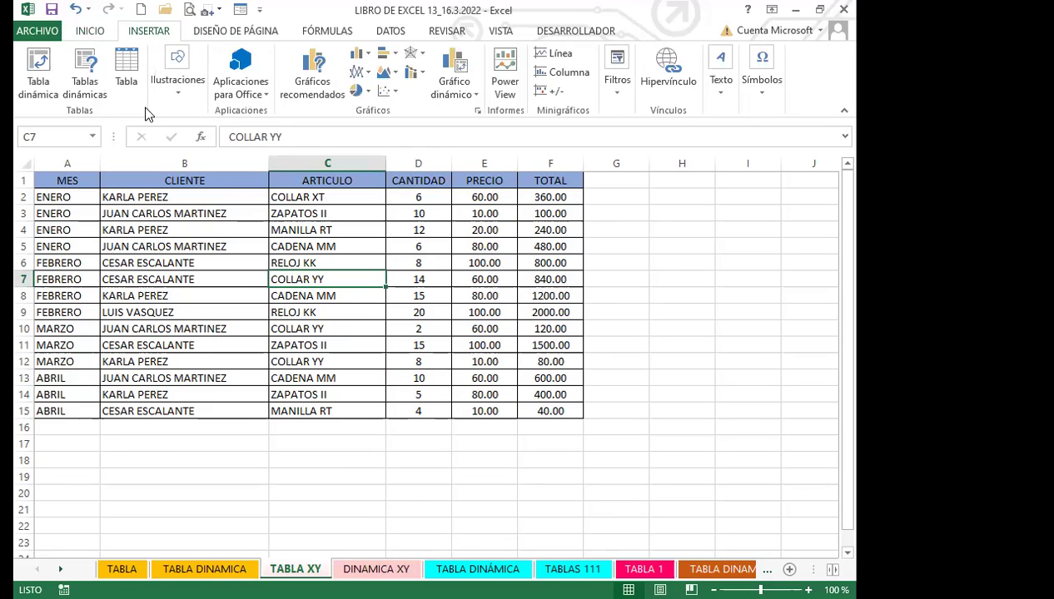
{"action": "left_click", "coordinate": [36, 69]}
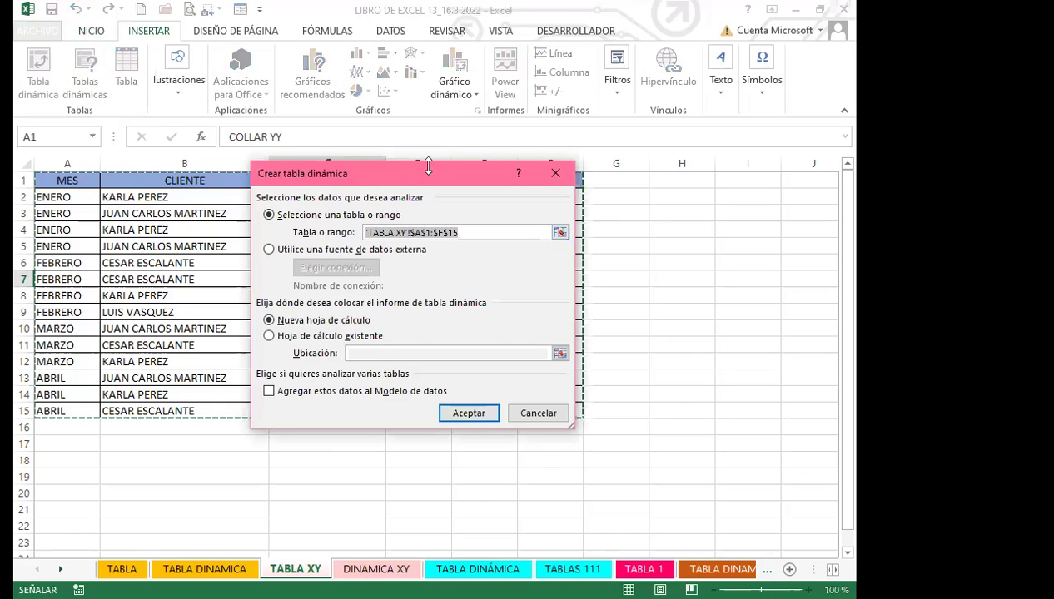
{"action": "left_click_drag", "start_coordinate": [558, 173], "coordinate": [672, 167]}
{"action": "left_click", "coordinate": [384, 330]}
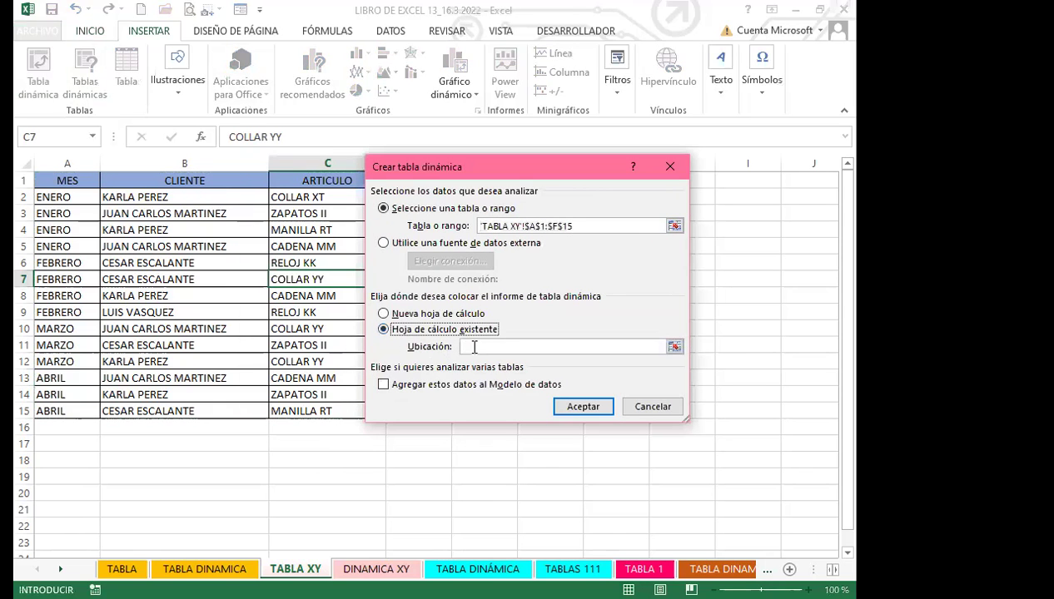
{"action": "left_click", "coordinate": [377, 569]}
{"action": "left_click", "coordinate": [69, 197]}
{"action": "left_click", "coordinate": [585, 408]}
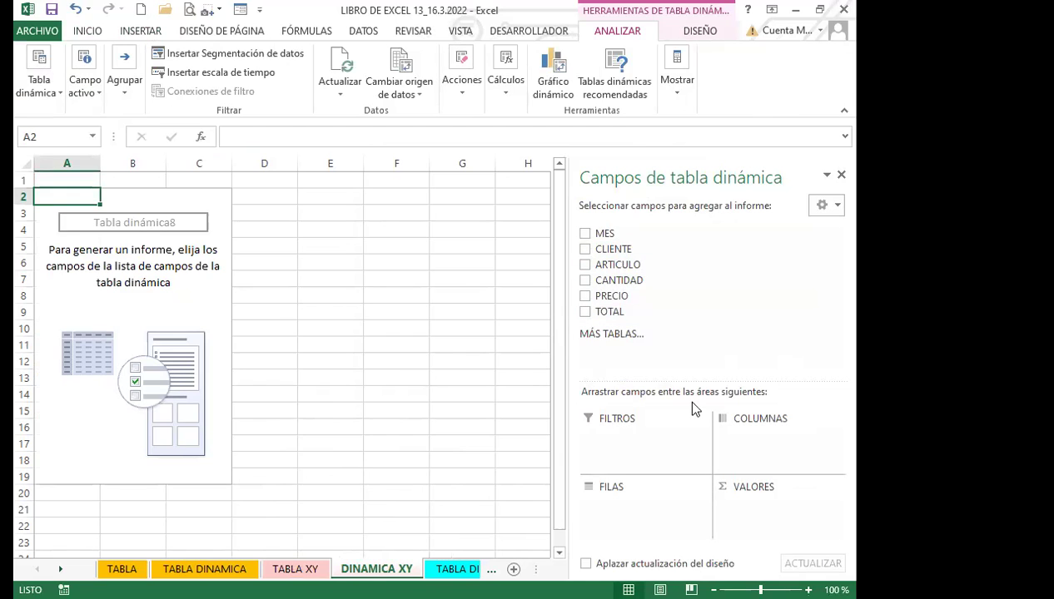
{"action": "left_click", "coordinate": [857, 75]}
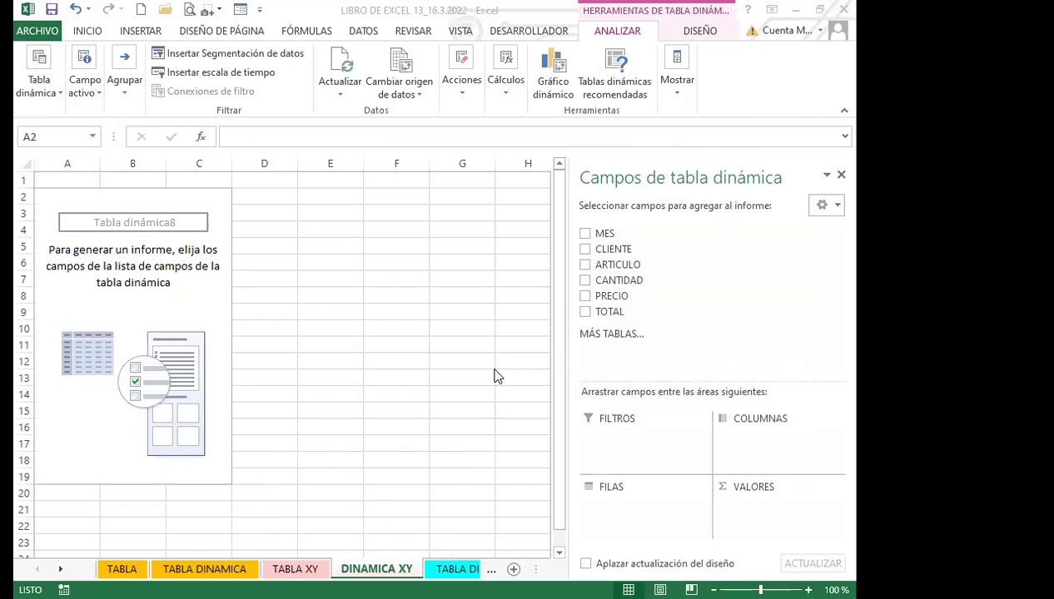
Step: Build the pivot layout with CLIENTE and ARTICULO as rows, the sum of TOTAL as values, and MES as columns
{"action": "left_click", "coordinate": [586, 234]}
{"action": "left_click", "coordinate": [586, 250]}
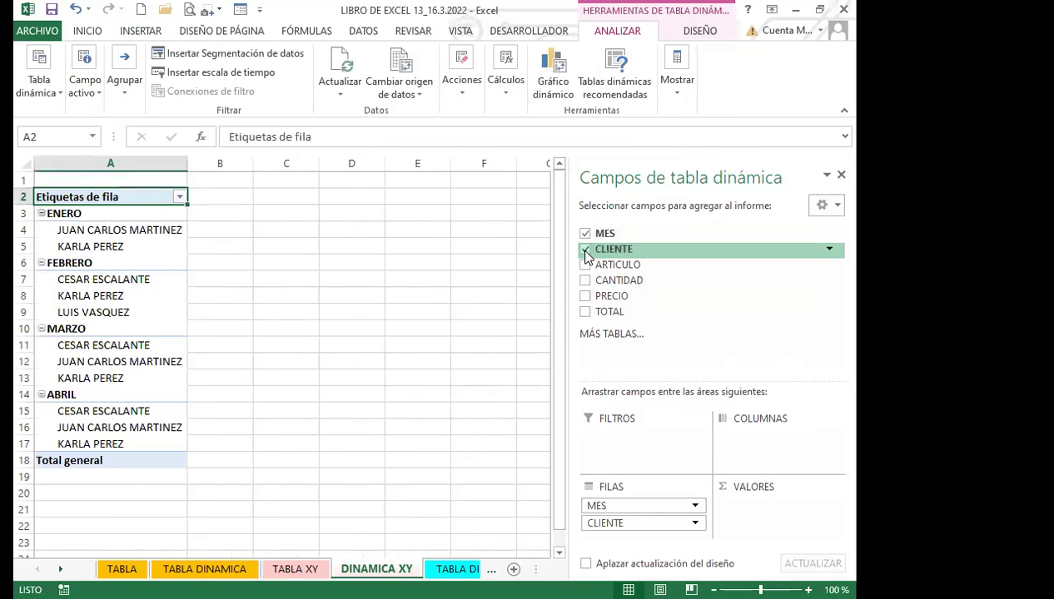
{"action": "left_click", "coordinate": [586, 265]}
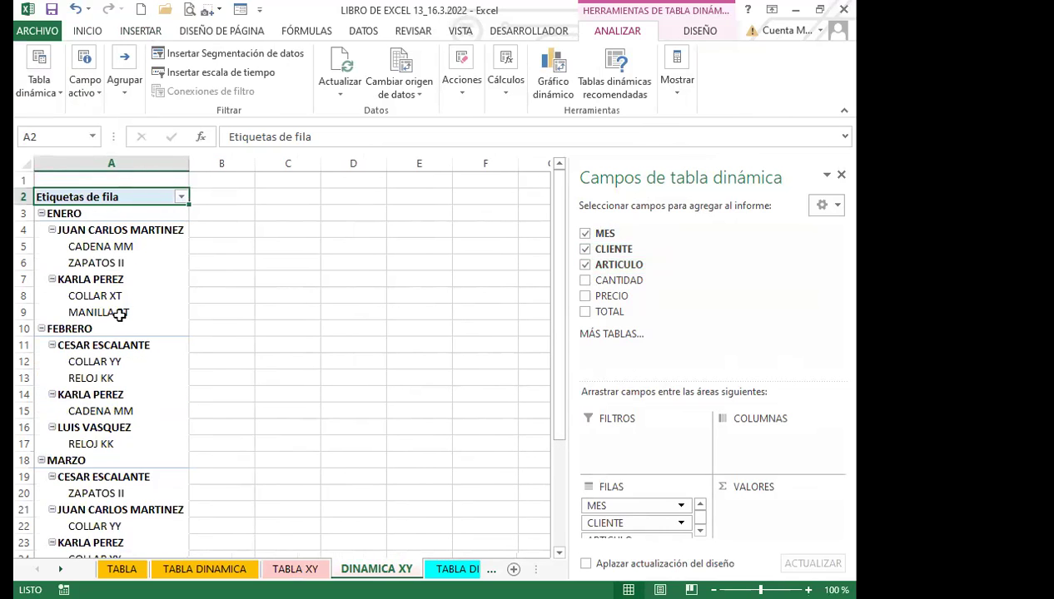
{"action": "left_click", "coordinate": [585, 312]}
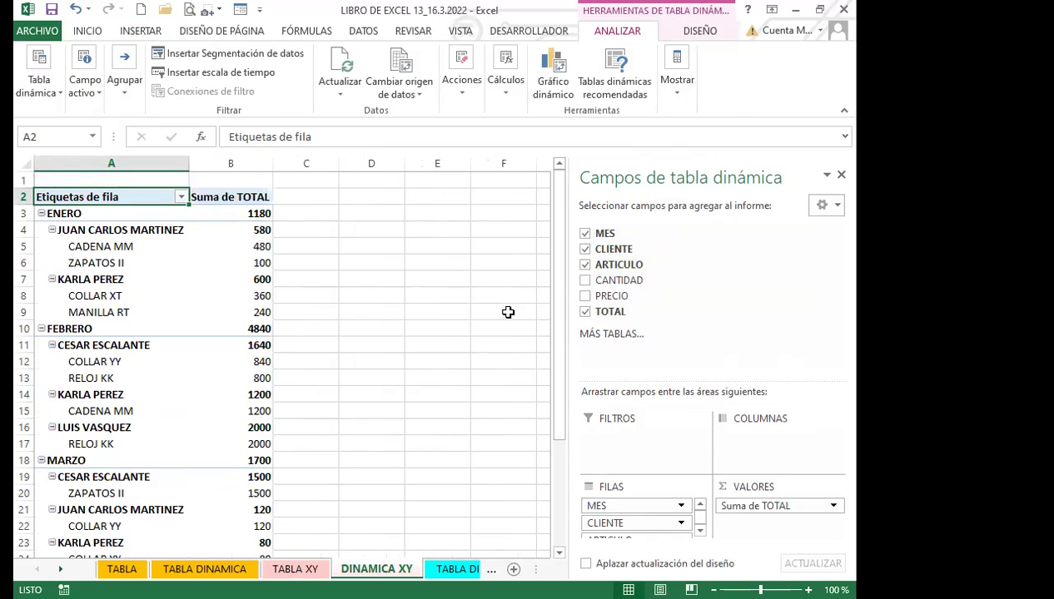
{"action": "left_click_drag", "start_coordinate": [635, 508], "coordinate": [761, 450]}
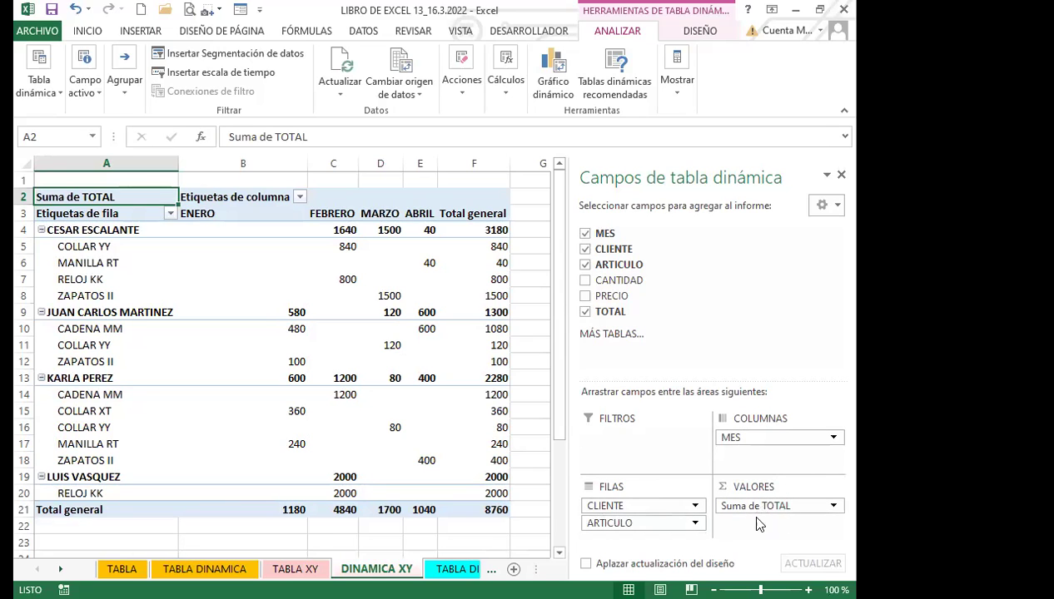
Step: Compare a client's ENERO total in the pivot table with the matching source rows on the TABLA XY sheet
{"action": "left_click", "coordinate": [297, 374]}
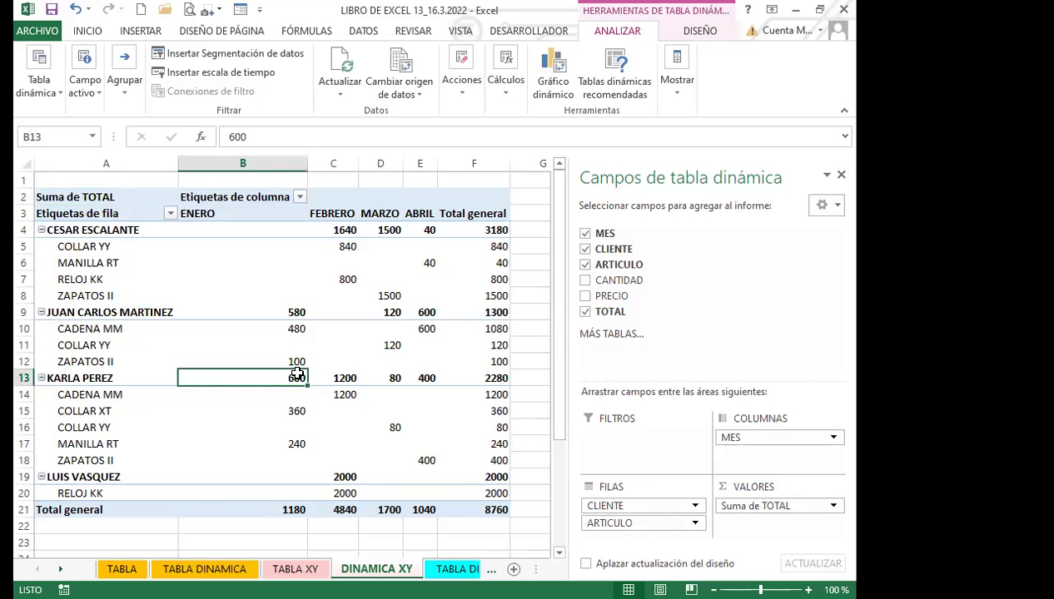
{"action": "mouse_move", "coordinate": [298, 374]}
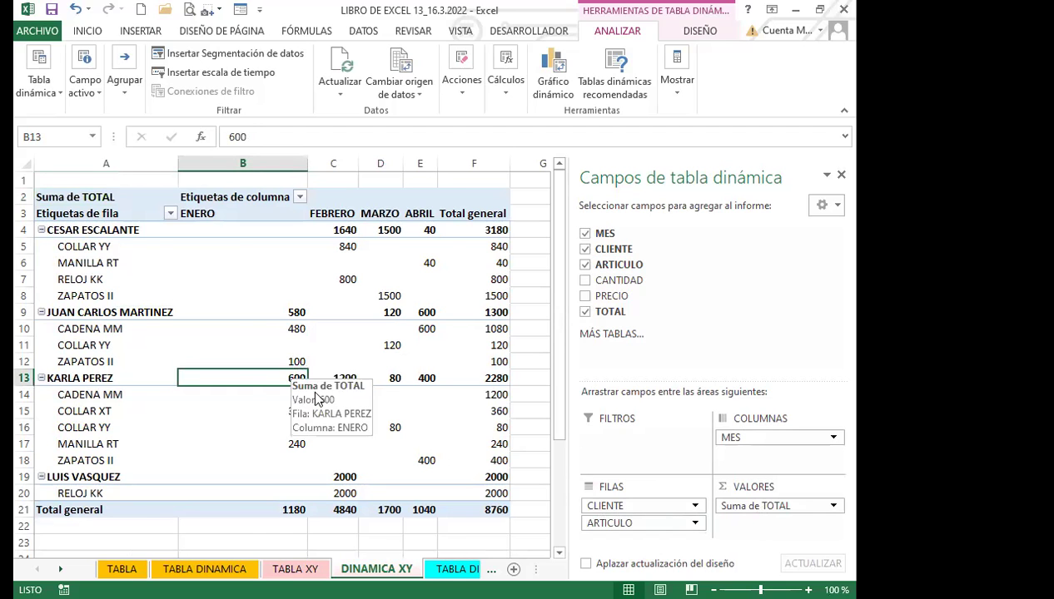
{"action": "left_click", "coordinate": [295, 569]}
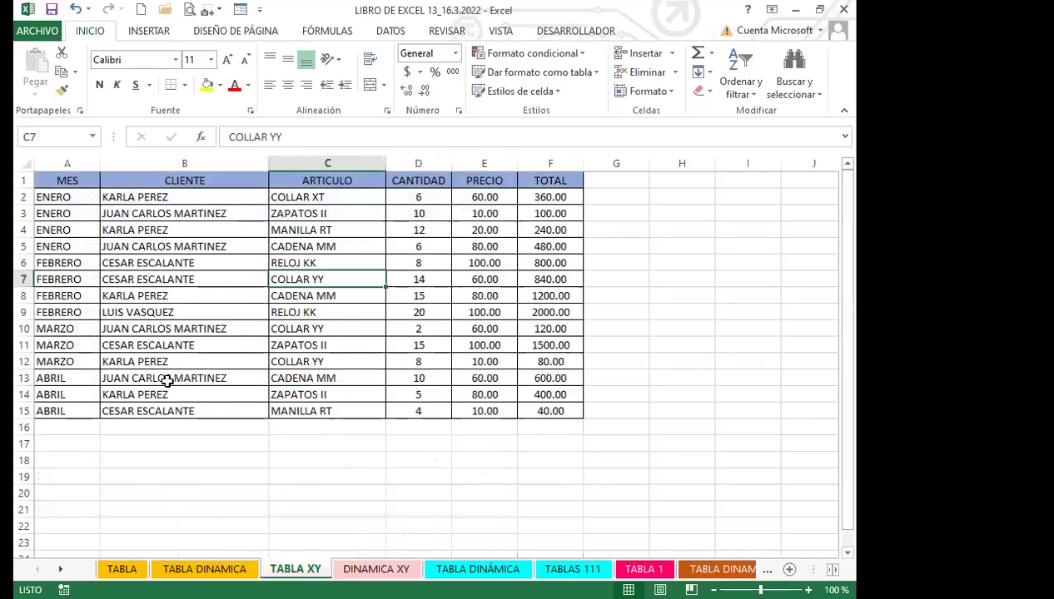
{"action": "left_click", "coordinate": [399, 438]}
{"action": "left_click", "coordinate": [153, 293]}
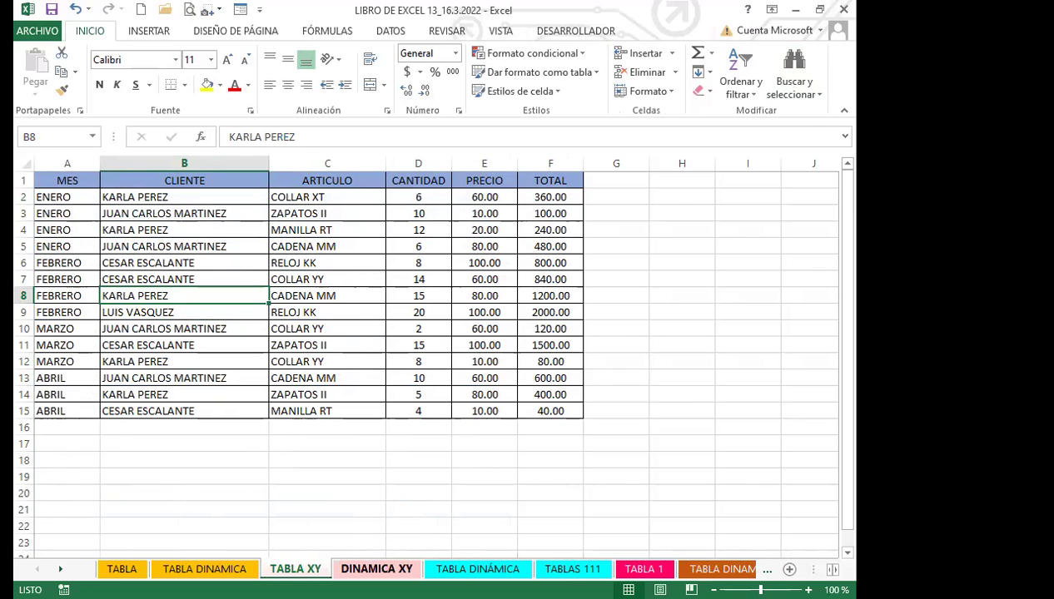
{"action": "left_click", "coordinate": [370, 570]}
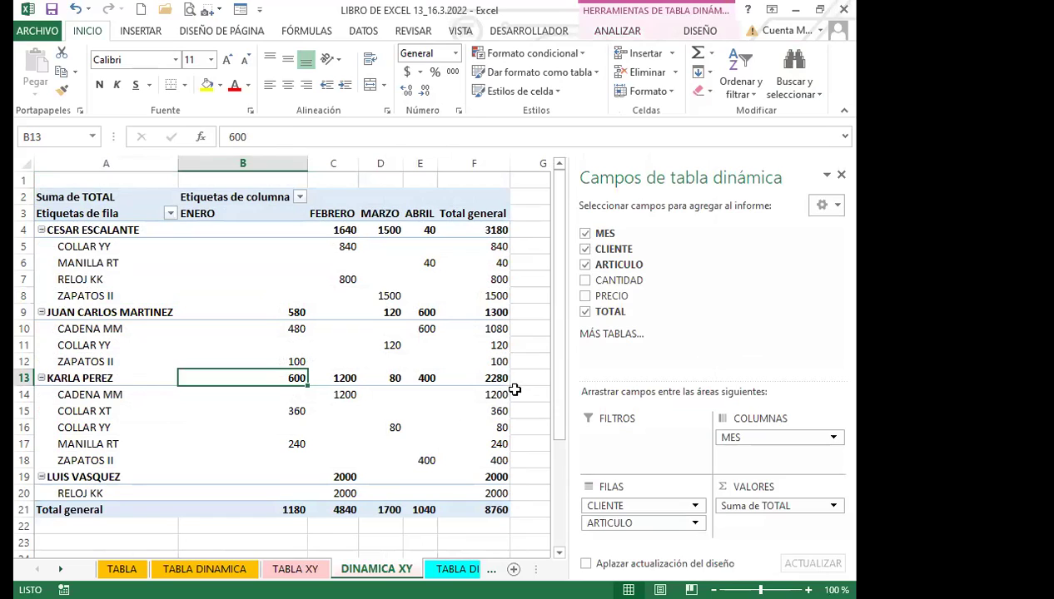
Step: Collapse the article rows under the first three clients in the pivot table and check the TABLA XY source data
{"action": "left_click", "coordinate": [42, 231]}
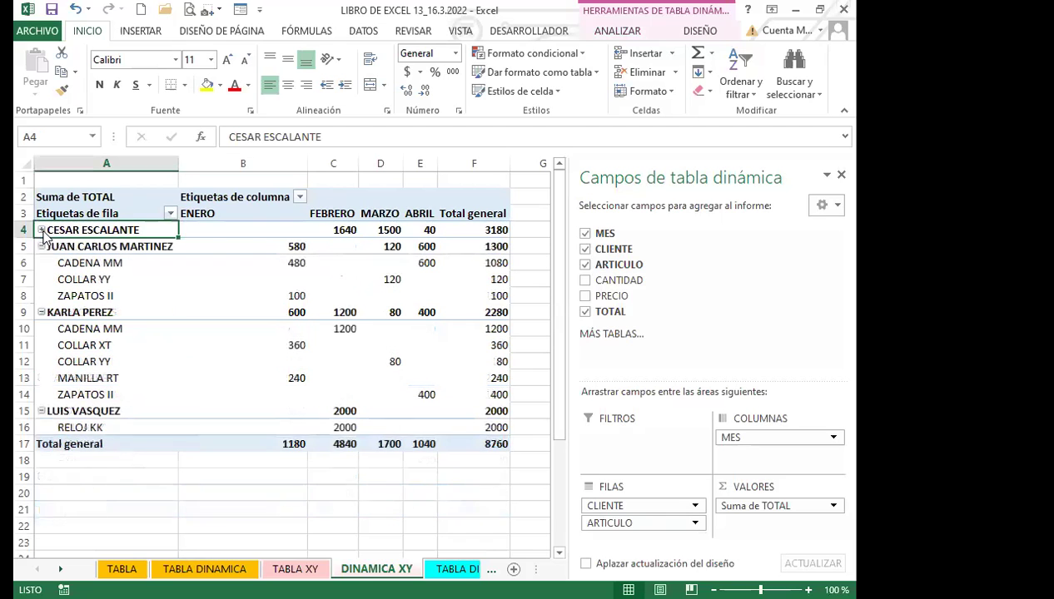
{"action": "left_click", "coordinate": [42, 247]}
{"action": "left_click", "coordinate": [41, 263]}
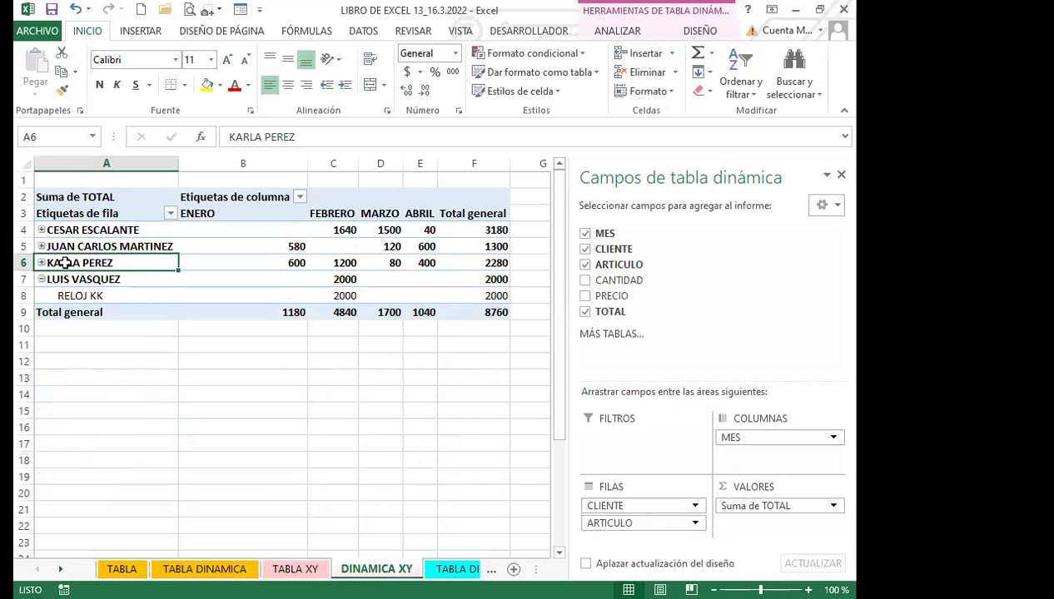
{"action": "left_click", "coordinate": [286, 569]}
{"action": "mouse_move", "coordinate": [355, 229]}
Step: Expand the article rows of the three collapsed clients again
{"action": "left_click", "coordinate": [41, 229]}
{"action": "left_click", "coordinate": [41, 230]}
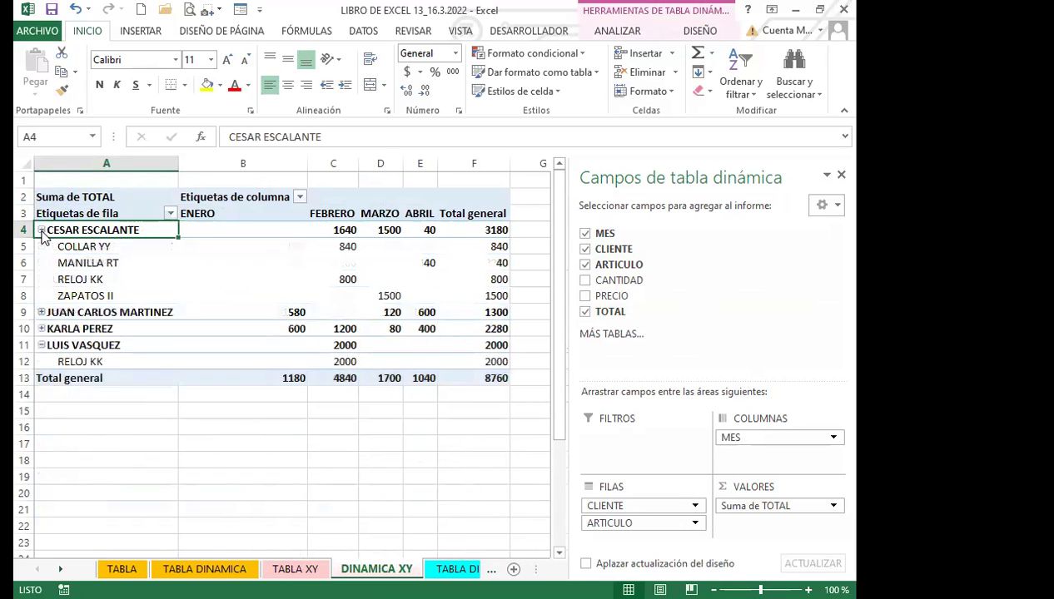
{"action": "left_click", "coordinate": [41, 312]}
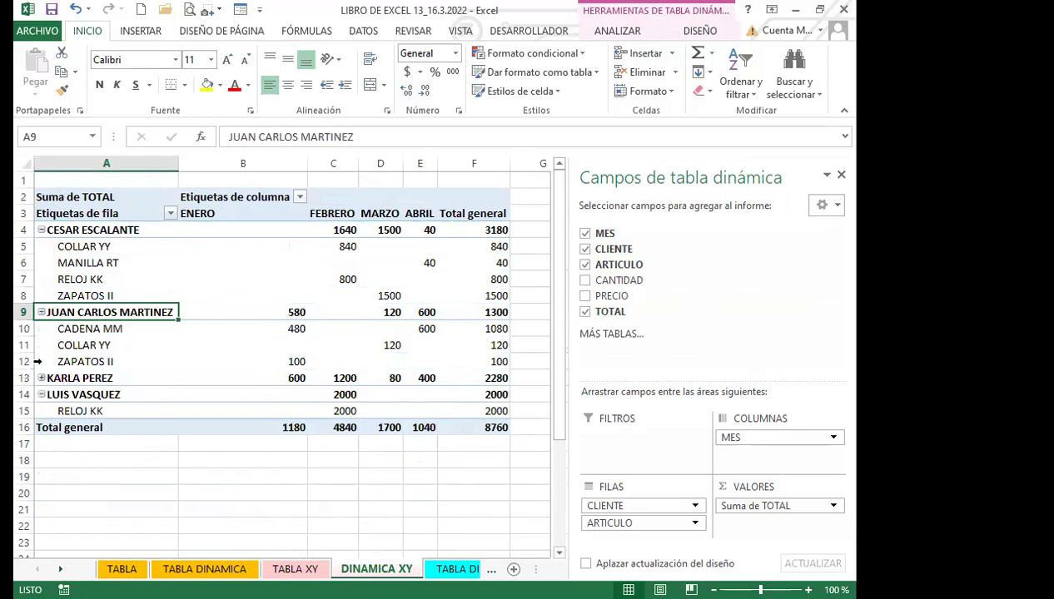
{"action": "left_click", "coordinate": [41, 378]}
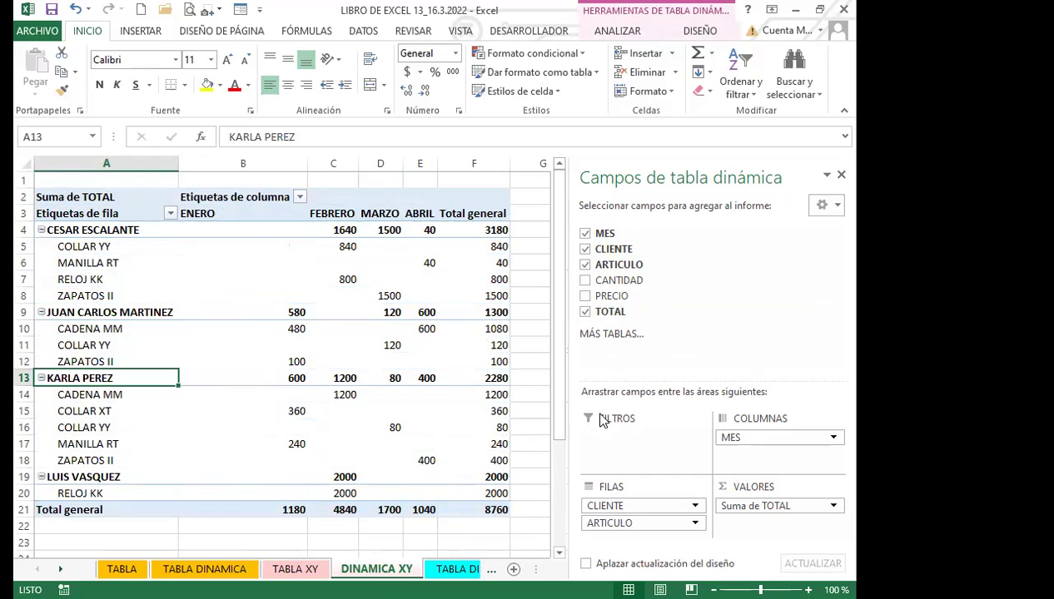
Step: Move MES to the pivot table's report filter and filter the report to ENERO
{"action": "left_click_drag", "start_coordinate": [604, 233], "coordinate": [608, 428]}
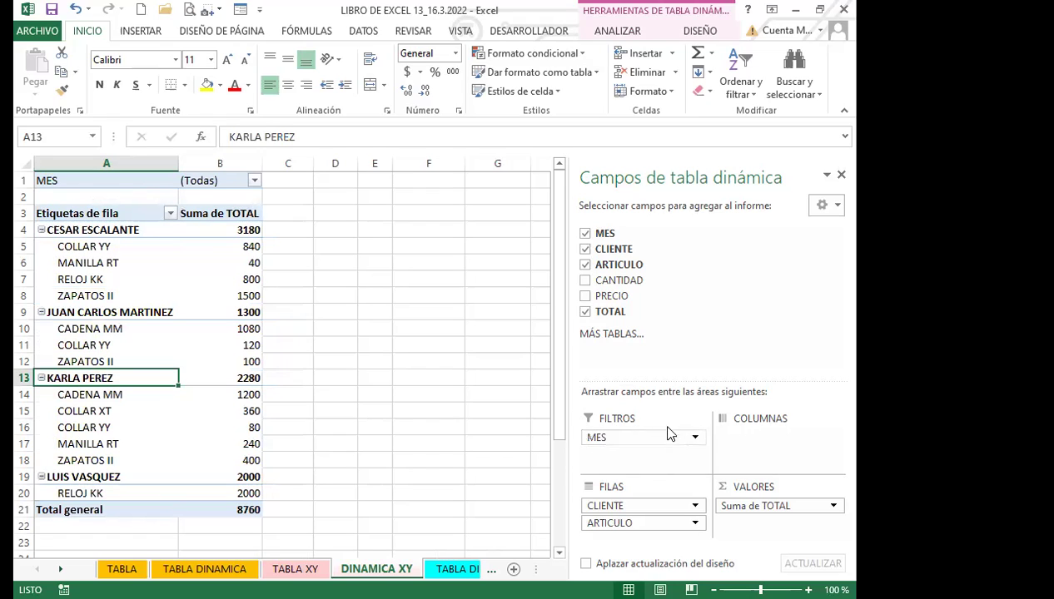
{"action": "left_click", "coordinate": [253, 183]}
{"action": "left_click", "coordinate": [102, 232]}
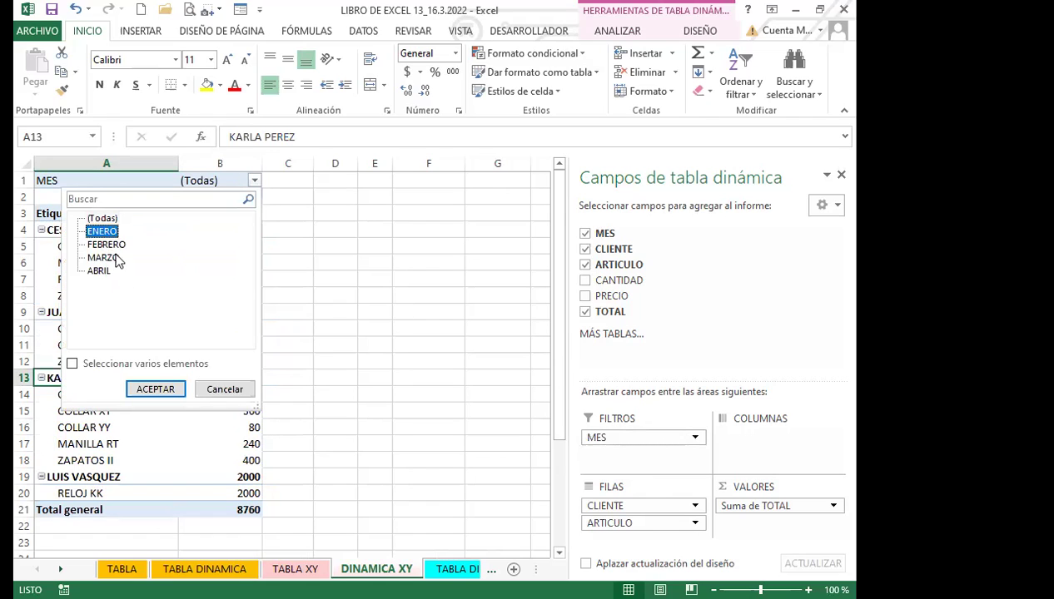
{"action": "left_click", "coordinate": [161, 391]}
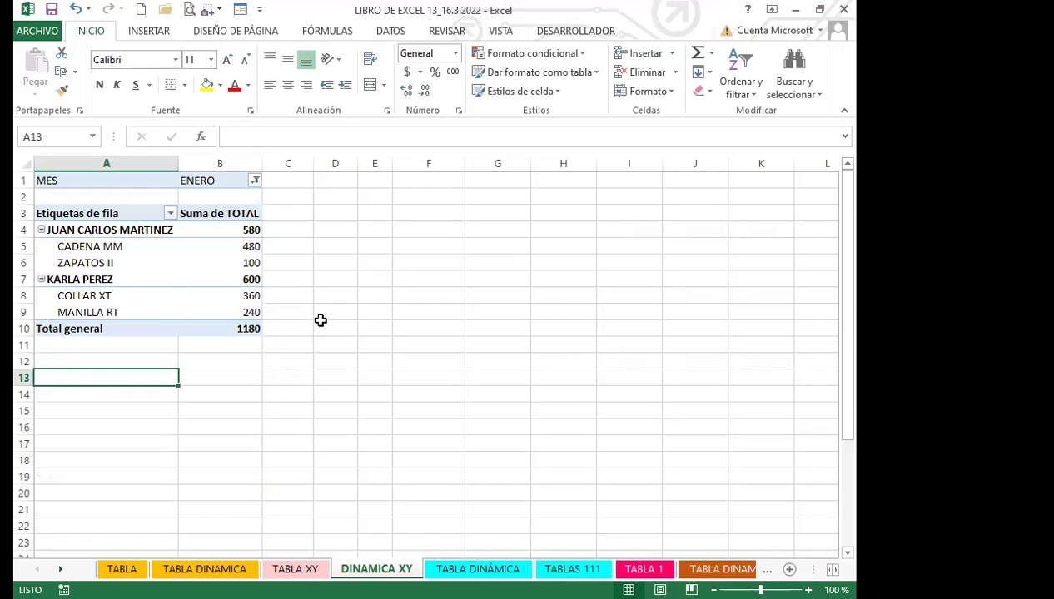
Step: Allow multiple items in the MES report filter and show only FEBRERO and MARZO
{"action": "mouse_move", "coordinate": [179, 301]}
{"action": "left_click", "coordinate": [254, 180]}
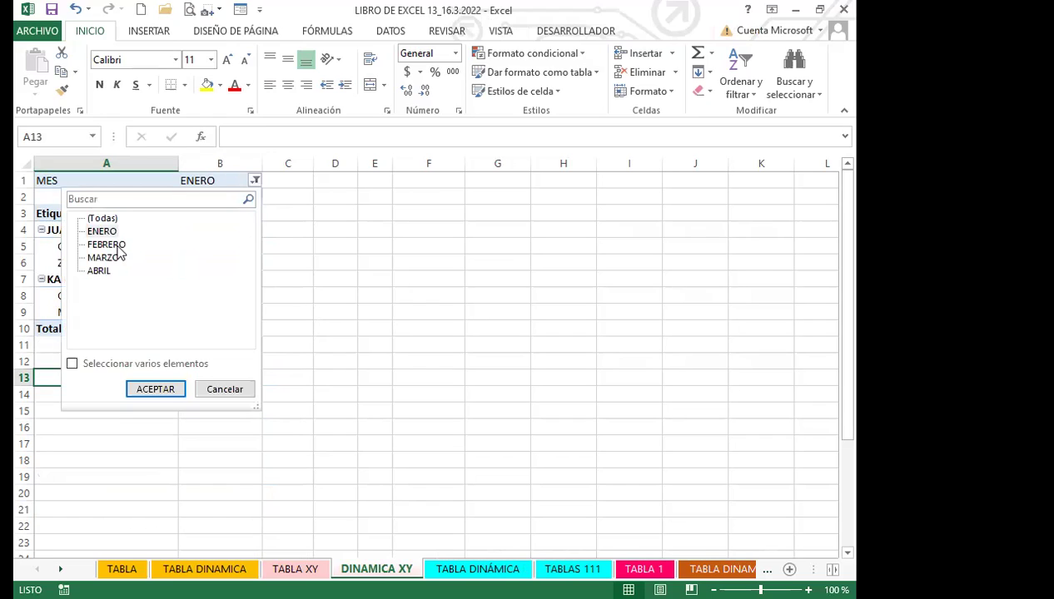
{"action": "left_click", "coordinate": [107, 258]}
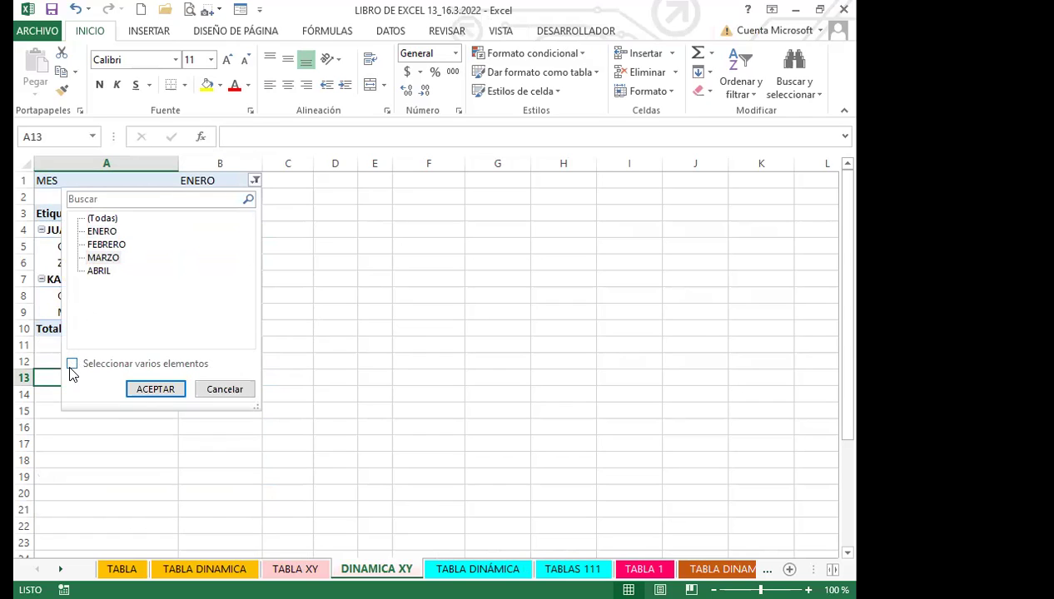
{"action": "left_click", "coordinate": [103, 259]}
{"action": "left_click", "coordinate": [72, 365]}
{"action": "left_click", "coordinate": [91, 244]}
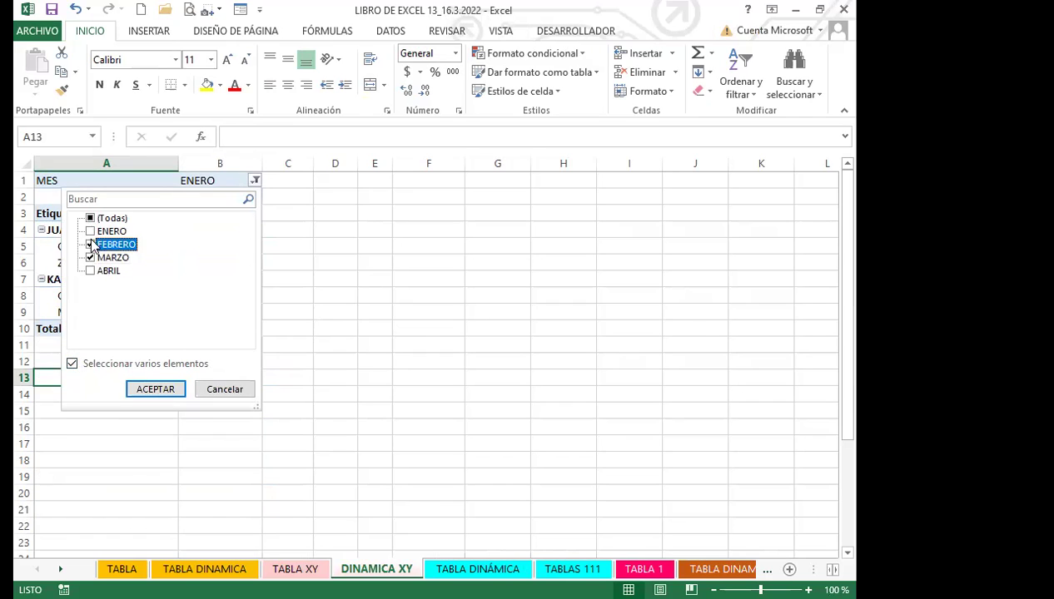
{"action": "left_click", "coordinate": [148, 389]}
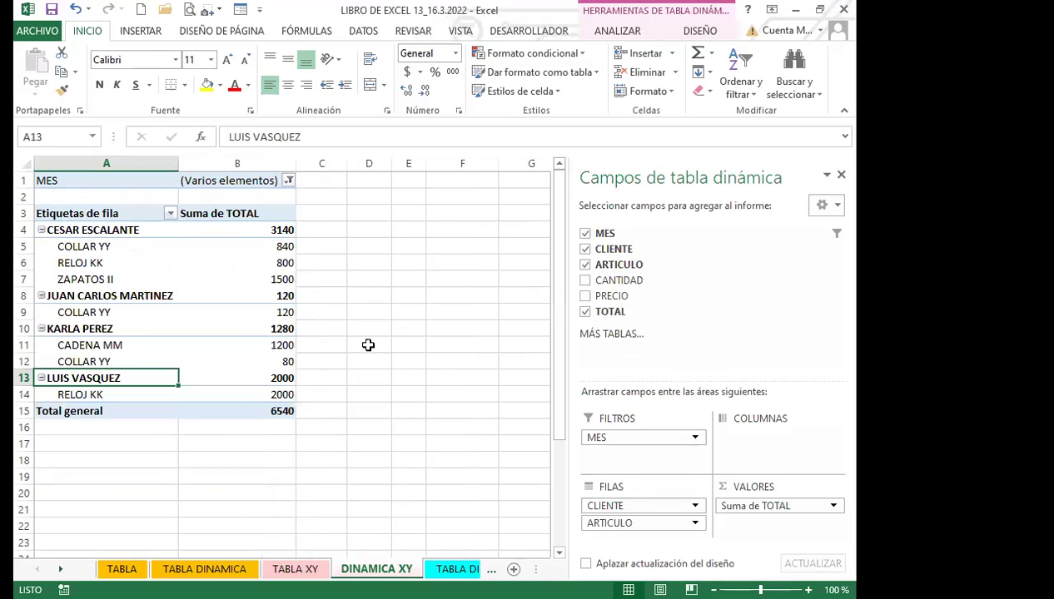
Step: Move MES from the report filter back to the columns, and compare the pivot table with the TABLA XY rows
{"action": "left_click_drag", "start_coordinate": [593, 437], "coordinate": [737, 444]}
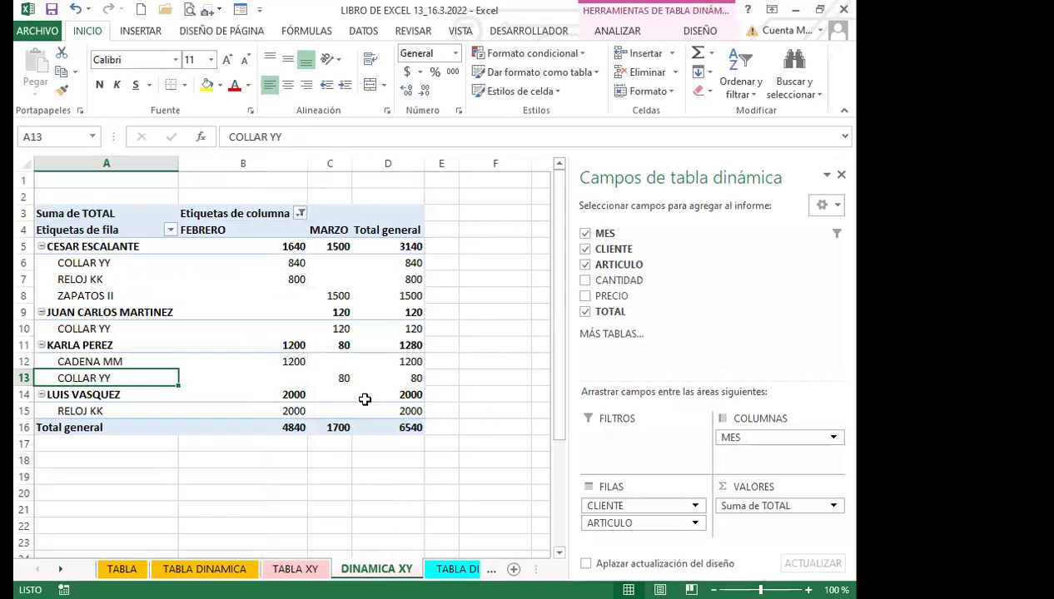
{"action": "mouse_move", "coordinate": [365, 399]}
{"action": "left_click", "coordinate": [295, 569]}
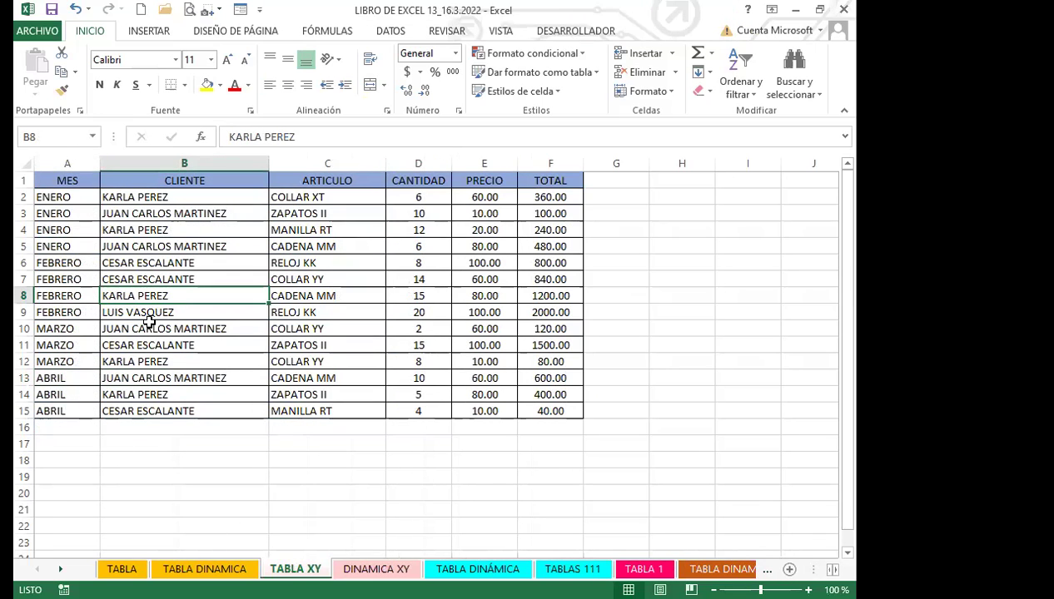
{"action": "left_click", "coordinate": [286, 289]}
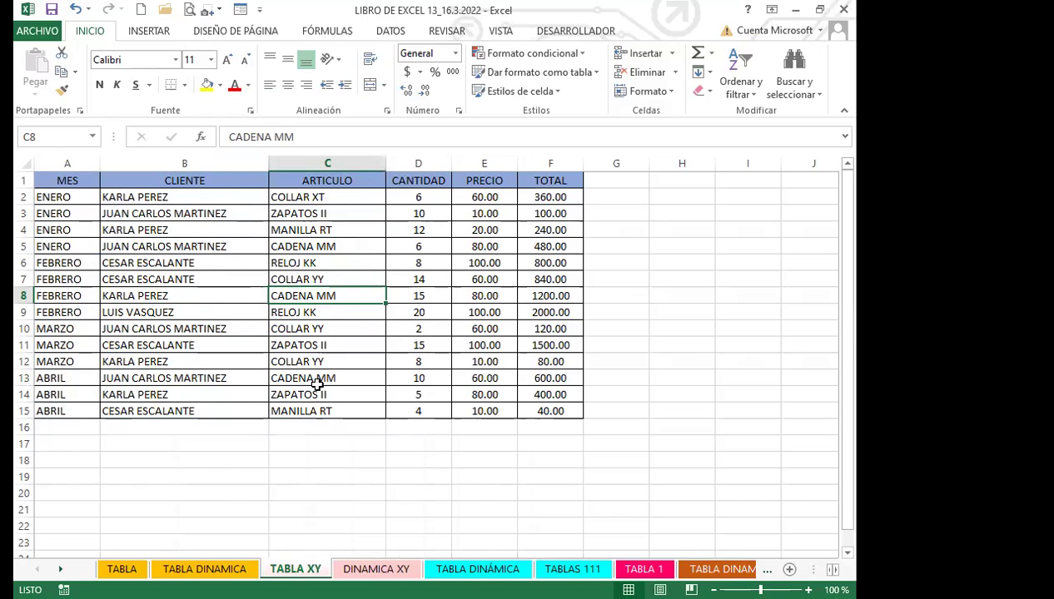
{"action": "left_click", "coordinate": [384, 567]}
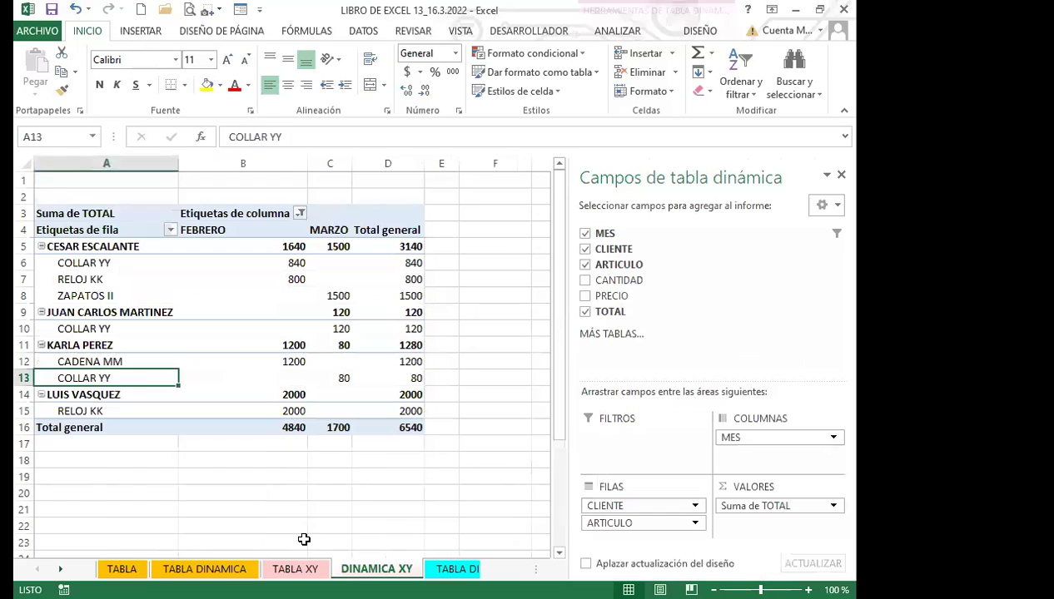
Step: Include ENERO and ABRIL in the MES column filter so all four months are shown, and review the pivot table
{"action": "left_click", "coordinate": [299, 214]}
{"action": "left_click", "coordinate": [135, 387]}
{"action": "left_click", "coordinate": [136, 426]}
{"action": "left_click", "coordinate": [207, 523]}
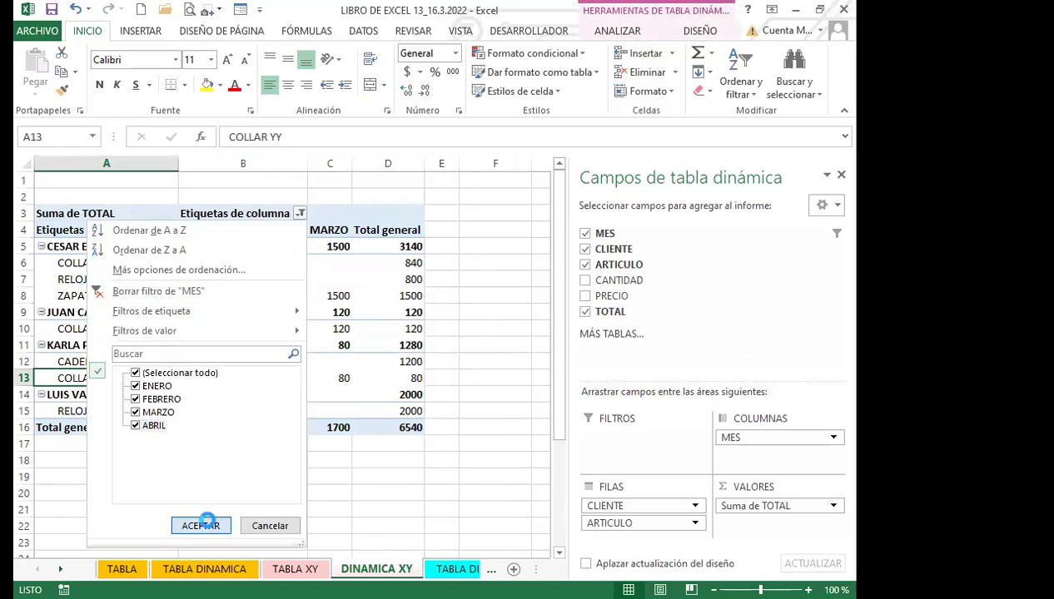
{"action": "scroll", "coordinate": [408, 360], "scroll_direction": "down", "scroll_amount": 1}
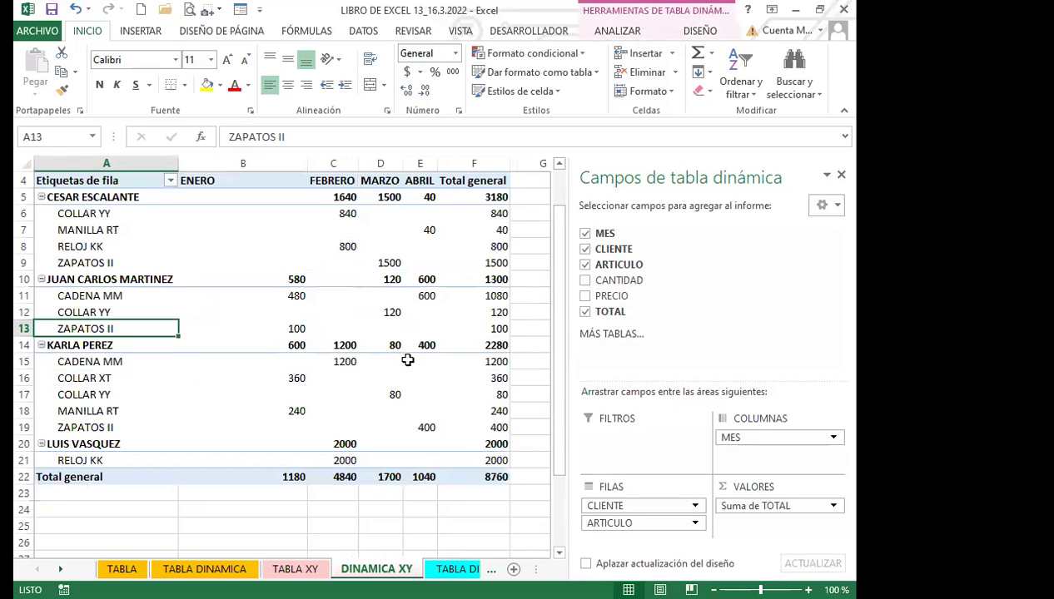
{"action": "scroll", "coordinate": [366, 265], "scroll_direction": "up", "scroll_amount": 1}
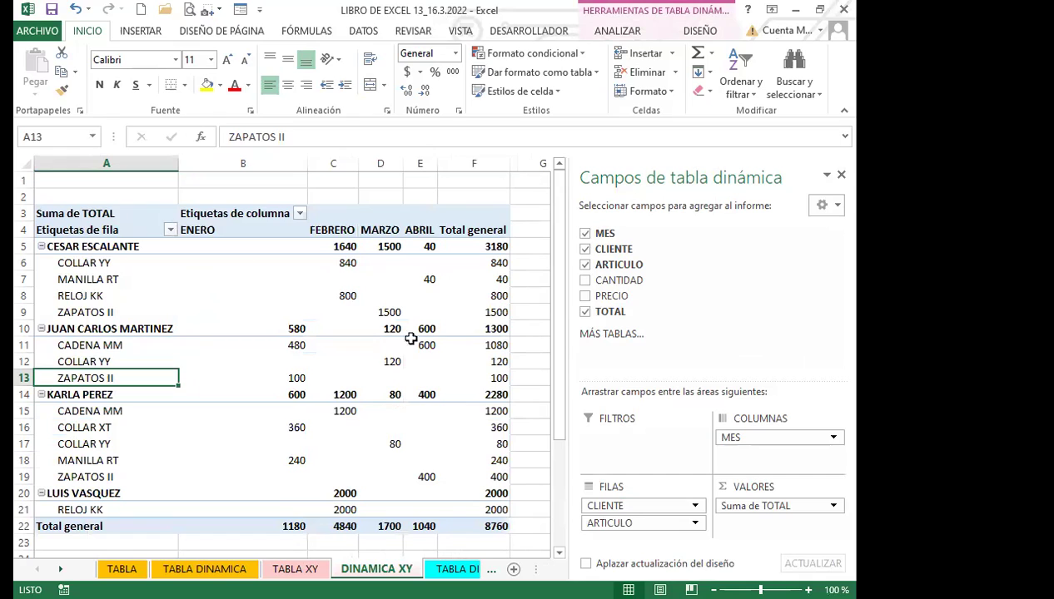
{"action": "left_click", "coordinate": [417, 374]}
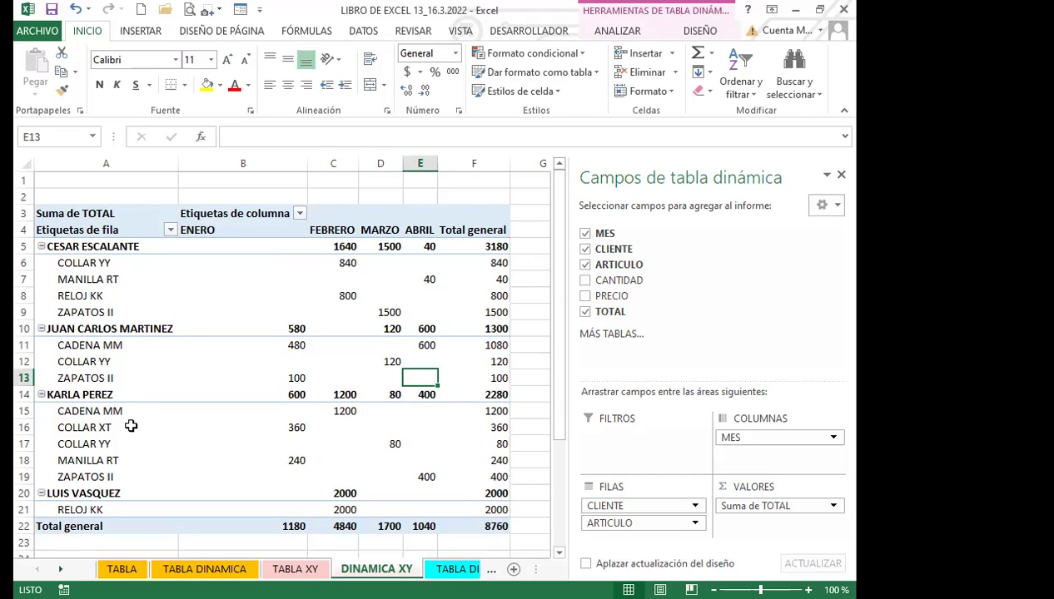
{"action": "scroll", "coordinate": [129, 423], "scroll_direction": "down", "scroll_amount": 1}
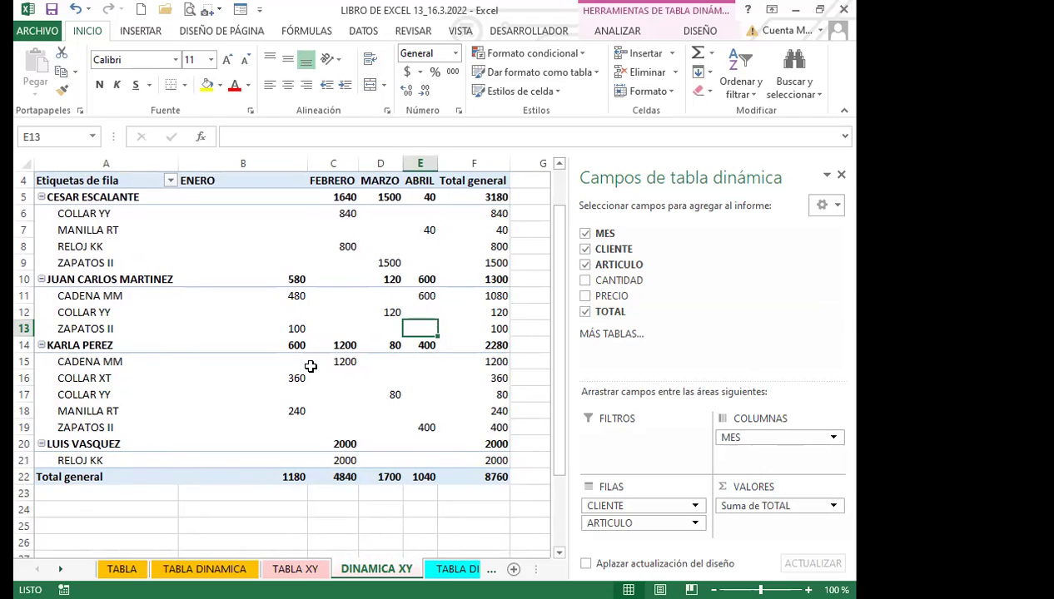
{"action": "left_click", "coordinate": [336, 394]}
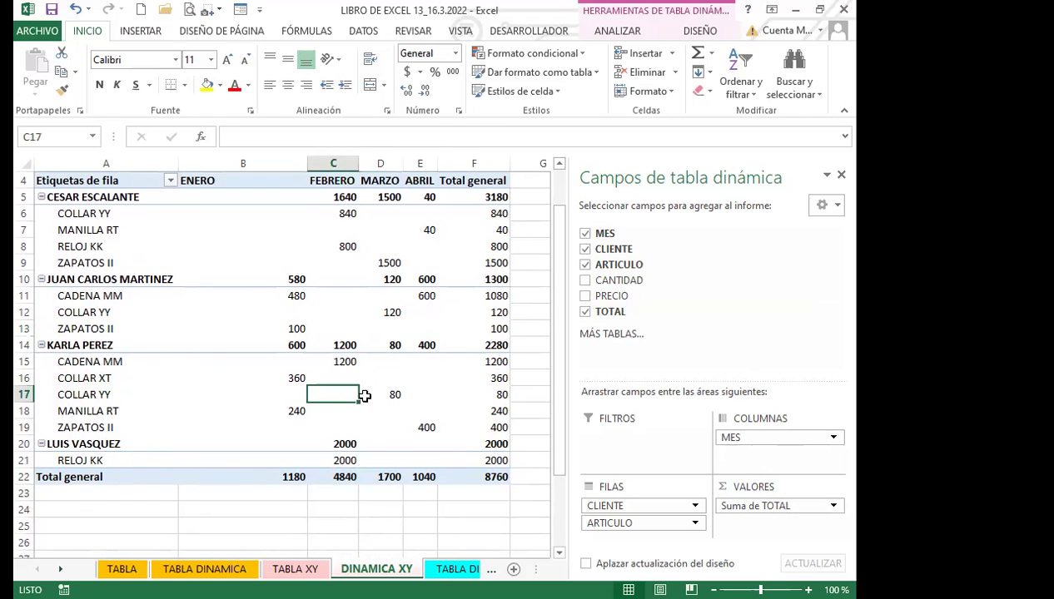
{"action": "left_click", "coordinate": [242, 392]}
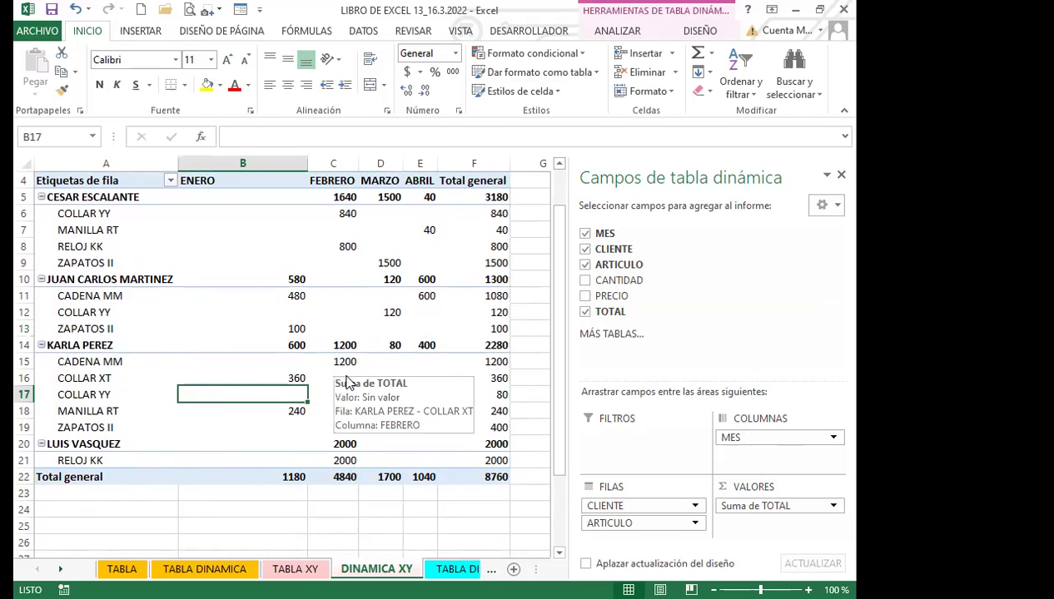
{"action": "left_click", "coordinate": [343, 333]}
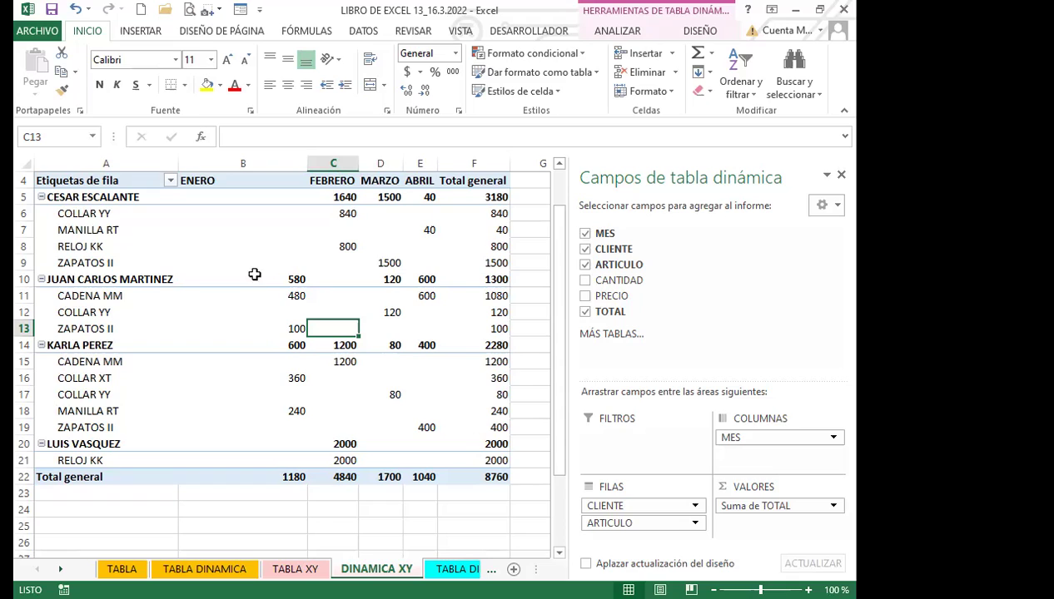
{"action": "left_click", "coordinate": [234, 330]}
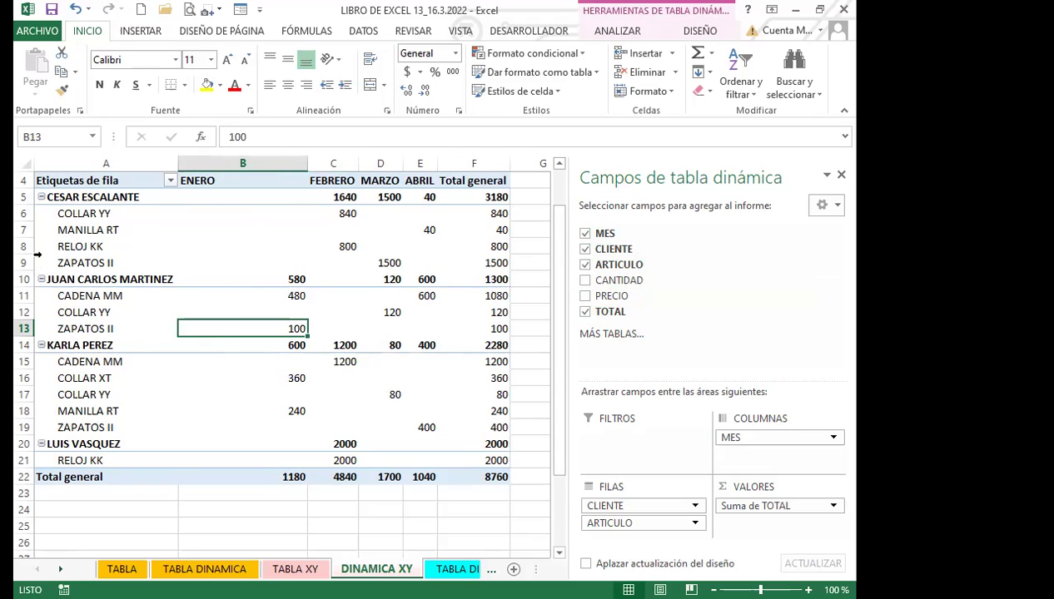
Step: Collapse all four clients in the DINAMICA XY pivot table so that their article rows are hidden
{"action": "left_click", "coordinate": [41, 197]}
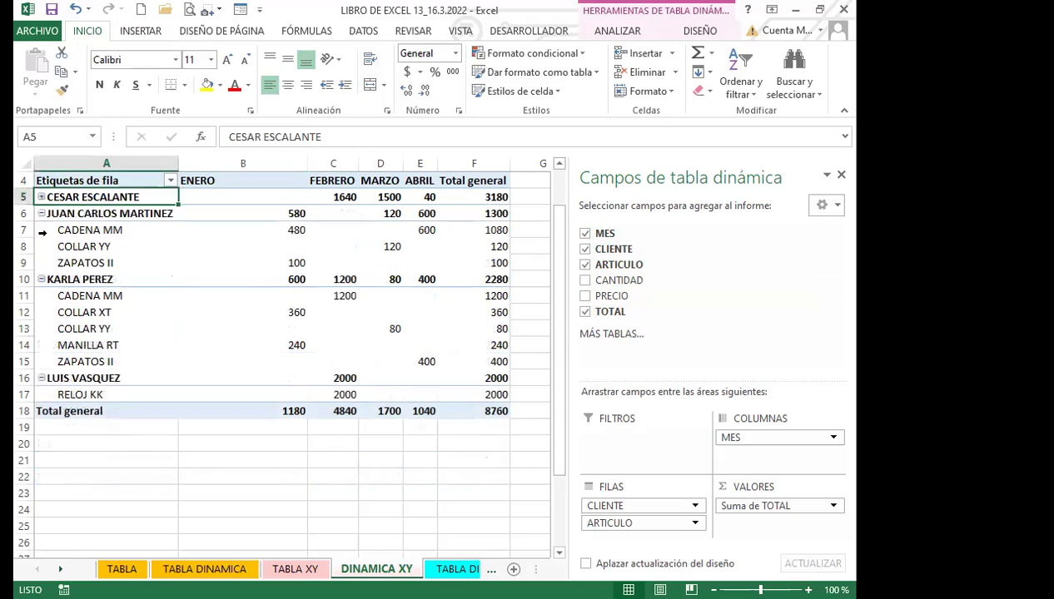
{"action": "left_click", "coordinate": [42, 283]}
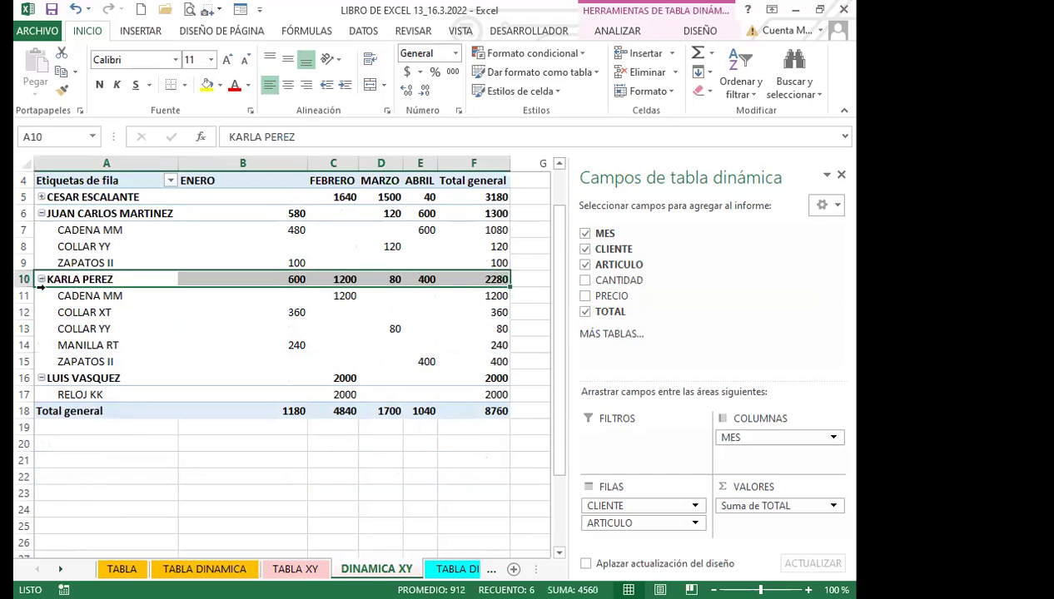
{"action": "left_click", "coordinate": [41, 279]}
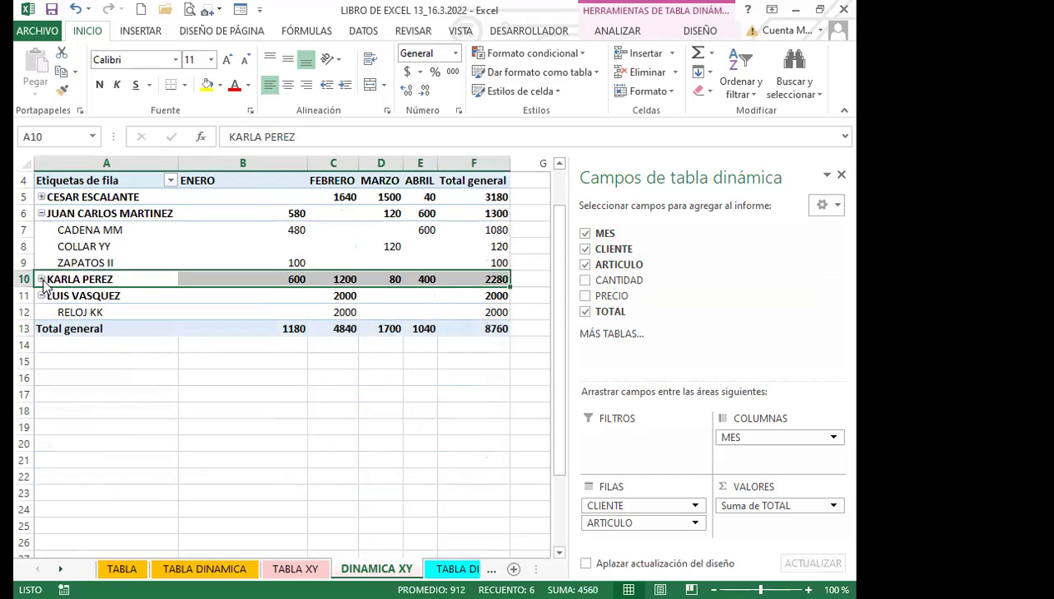
{"action": "left_click", "coordinate": [41, 295]}
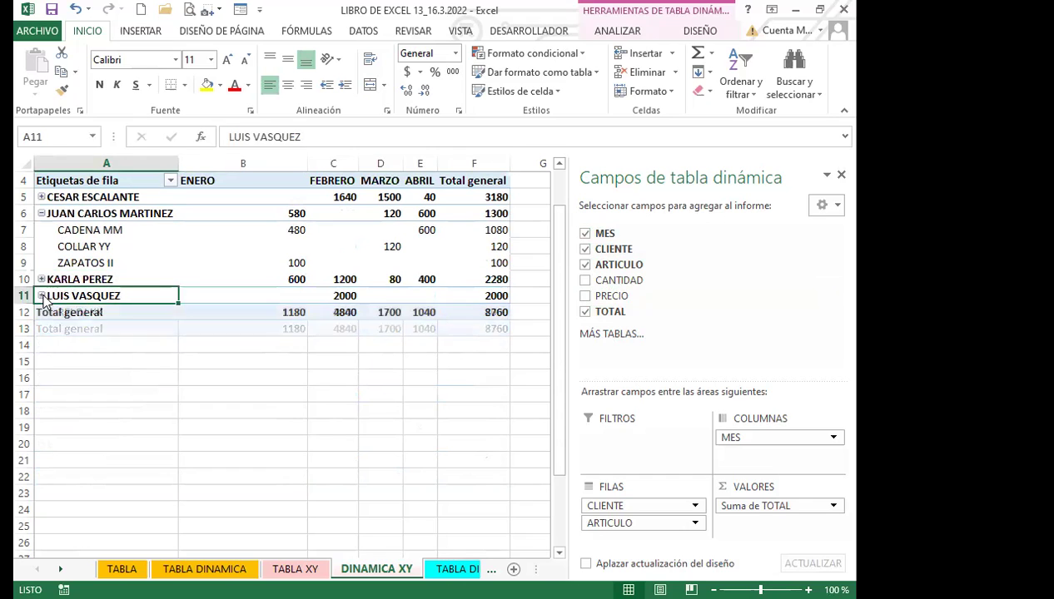
{"action": "left_click", "coordinate": [41, 213]}
{"action": "left_click", "coordinate": [216, 374]}
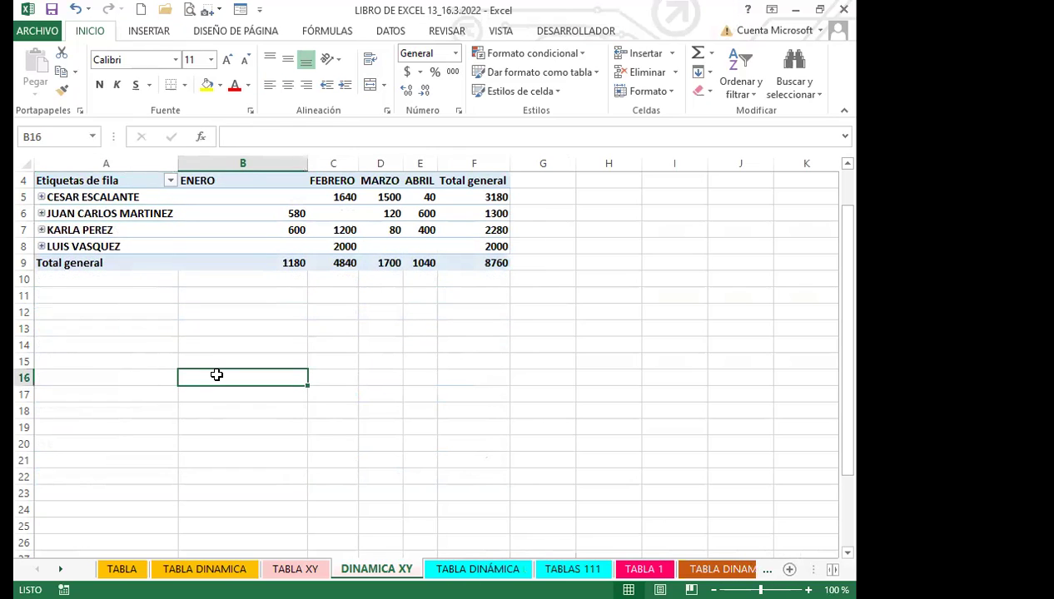
{"action": "scroll", "coordinate": [217, 375], "scroll_direction": "up", "scroll_amount": 1}
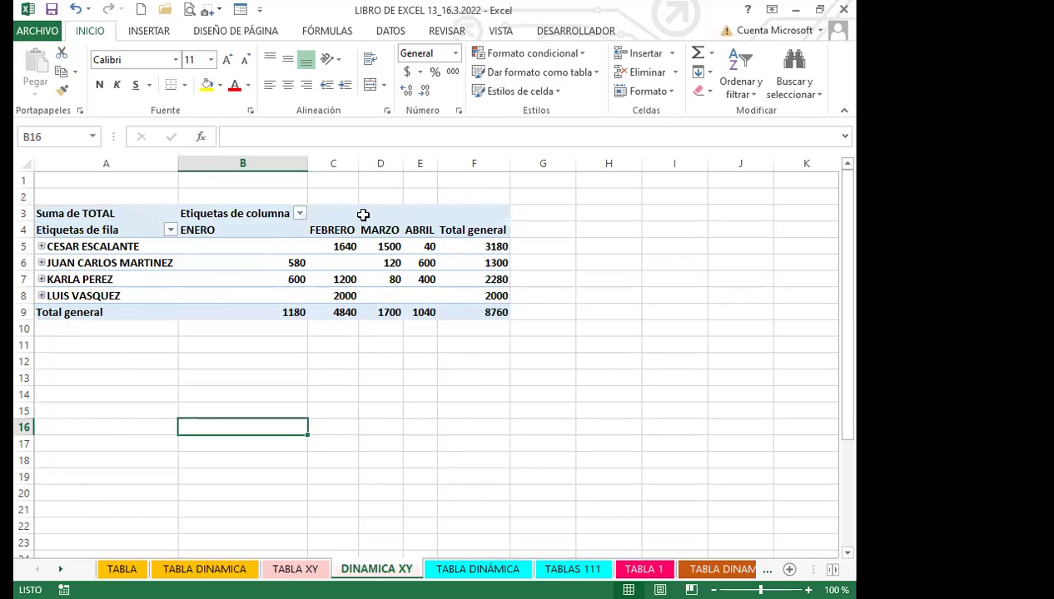
{"action": "left_click", "coordinate": [363, 215]}
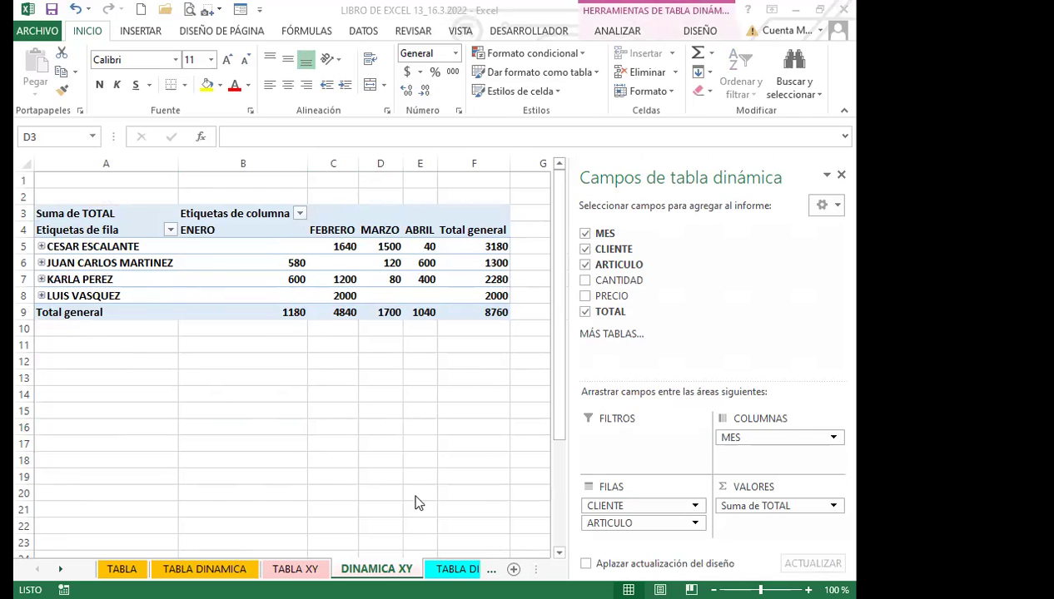
Step: Open the TABLA DINÁMICA sheet, widen its horizontal scroll bar and bring the whole supplier payments table into view
{"action": "key", "text": "ctrl+Page_Down"}
{"action": "scroll", "coordinate": [322, 405], "scroll_direction": "up", "scroll_amount": 5}
{"action": "scroll", "coordinate": [298, 396], "scroll_direction": "up", "scroll_amount": 3}
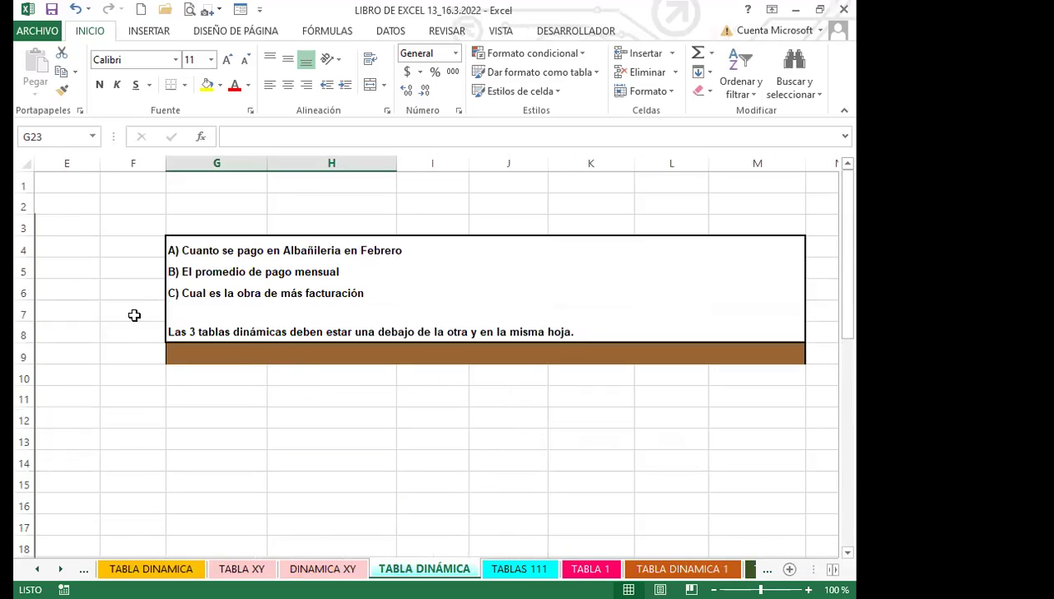
{"action": "left_click", "coordinate": [250, 438]}
{"action": "scroll", "coordinate": [416, 358], "scroll_direction": "left", "scroll_amount": 2}
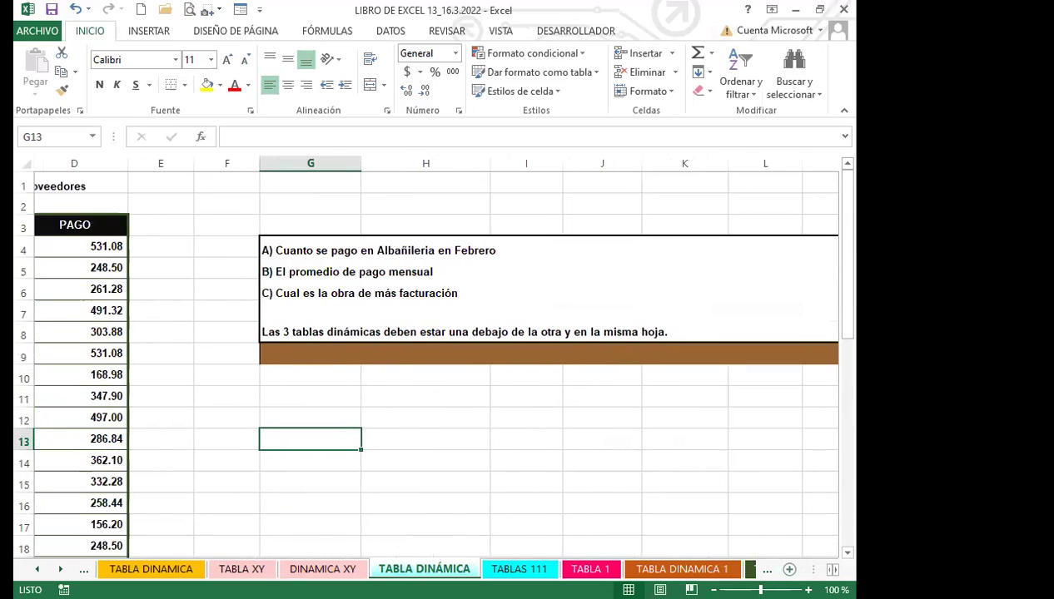
{"action": "scroll", "coordinate": [433, 357], "scroll_direction": "left", "scroll_amount": 1}
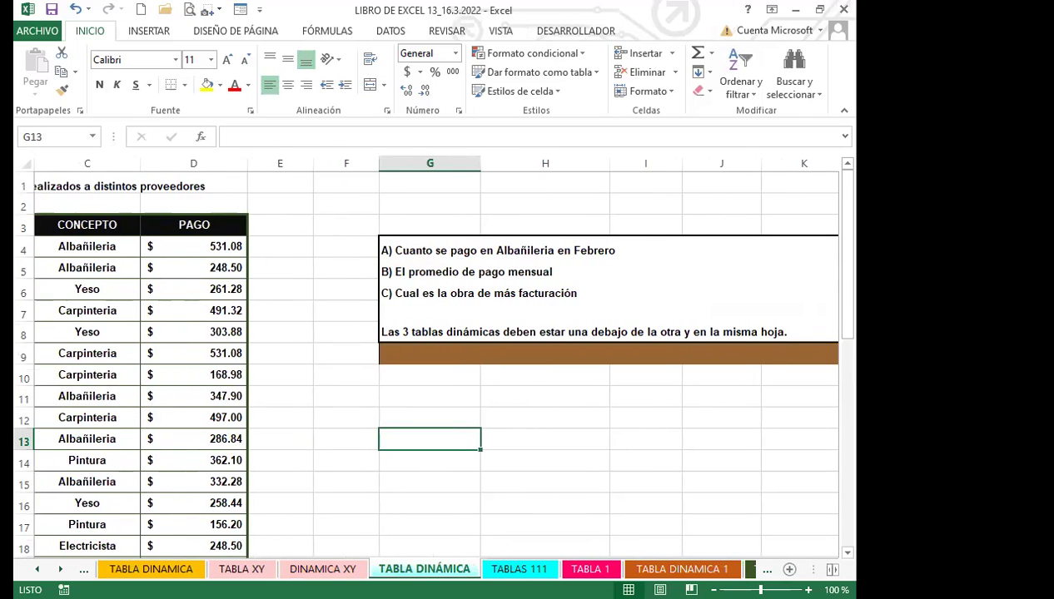
{"action": "left_click_drag", "start_coordinate": [813, 570], "coordinate": [738, 569]}
{"action": "scroll", "coordinate": [416, 358], "scroll_direction": "left", "scroll_amount": 2}
{"action": "left_click", "coordinate": [471, 436]}
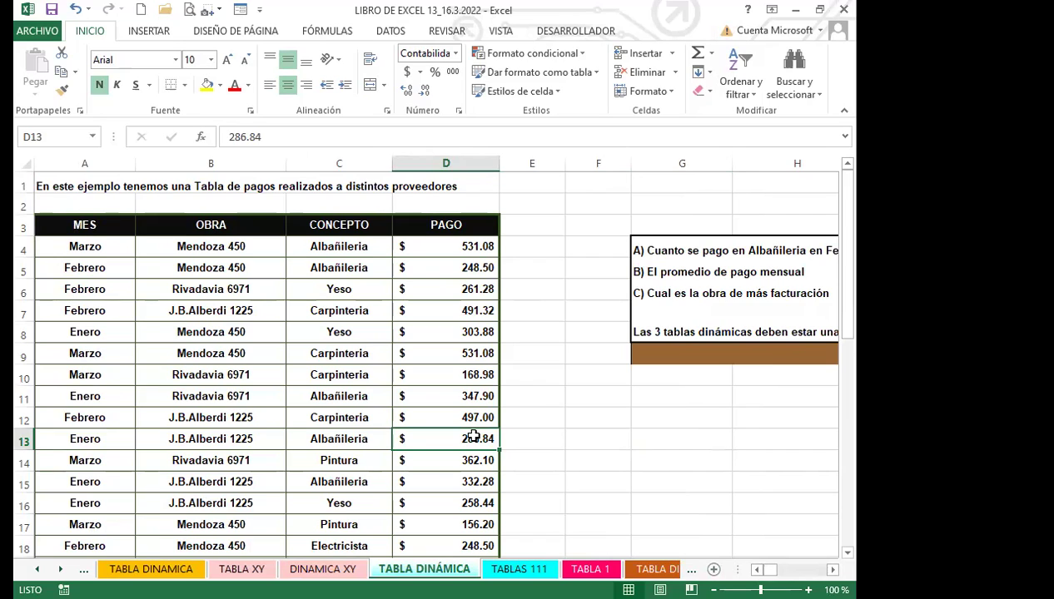
Step: Examine the PAGO, CONCEPTO, OBRA and MES columns of the supplier payments table down to its last row
{"action": "left_click", "coordinate": [430, 248]}
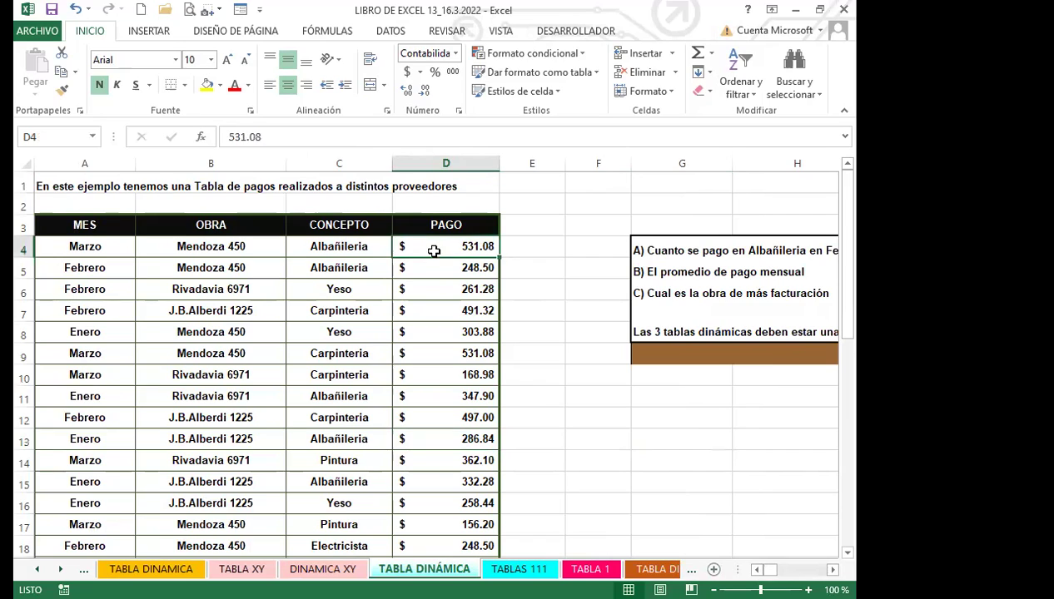
{"action": "left_click", "coordinate": [336, 247]}
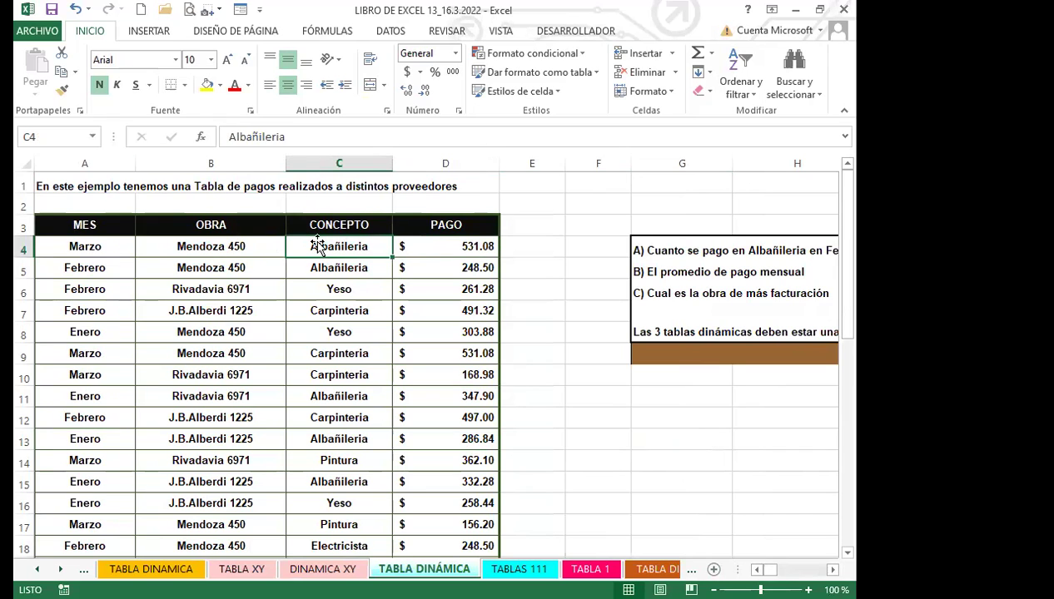
{"action": "left_click", "coordinate": [237, 244]}
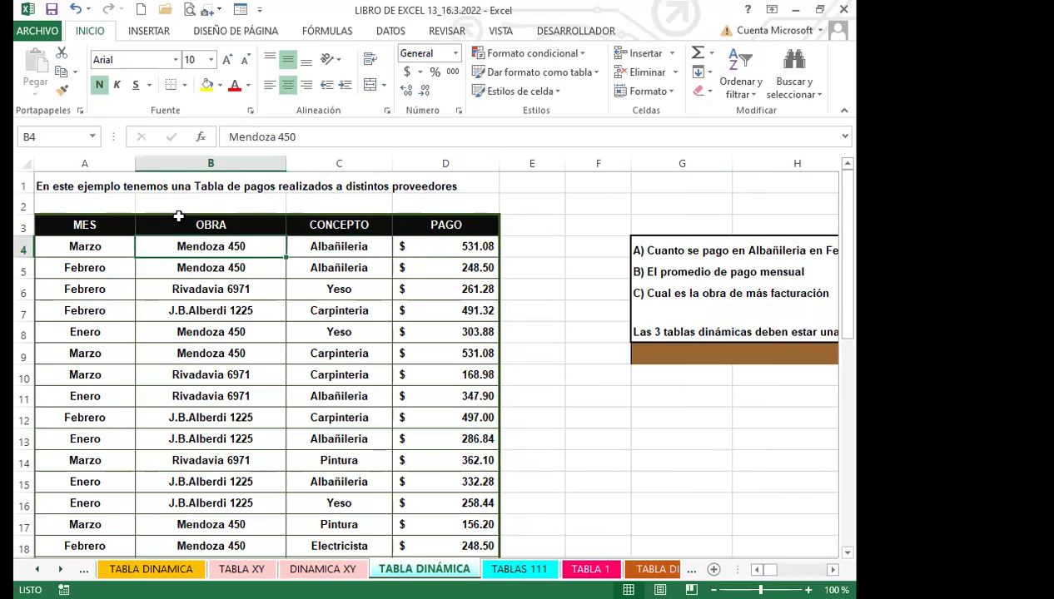
{"action": "left_click", "coordinate": [107, 249]}
{"action": "scroll", "coordinate": [124, 457], "scroll_direction": "down", "scroll_amount": 3}
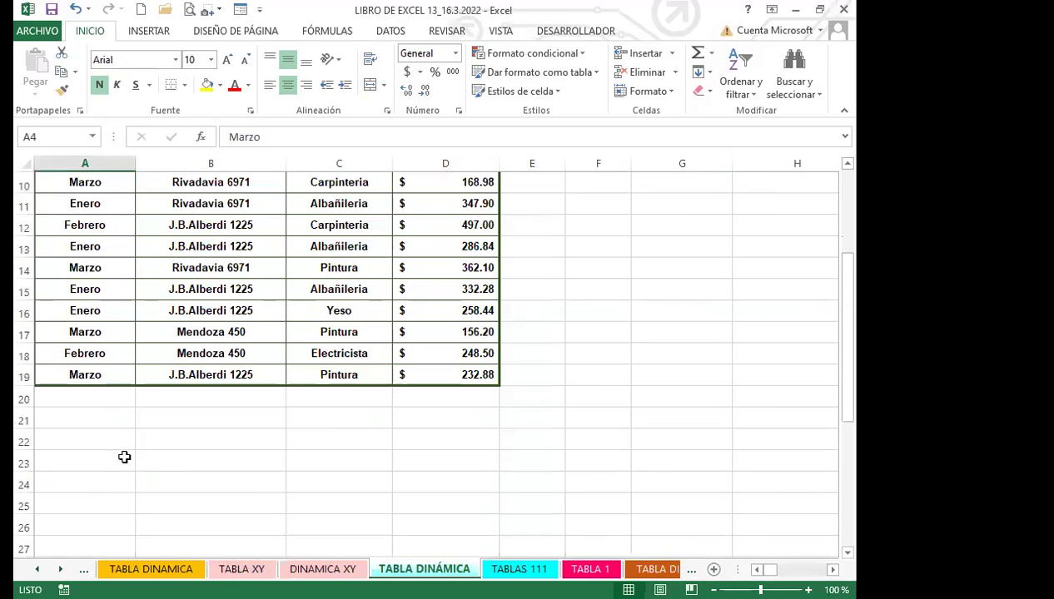
{"action": "scroll", "coordinate": [124, 457], "scroll_direction": "up", "scroll_amount": 3}
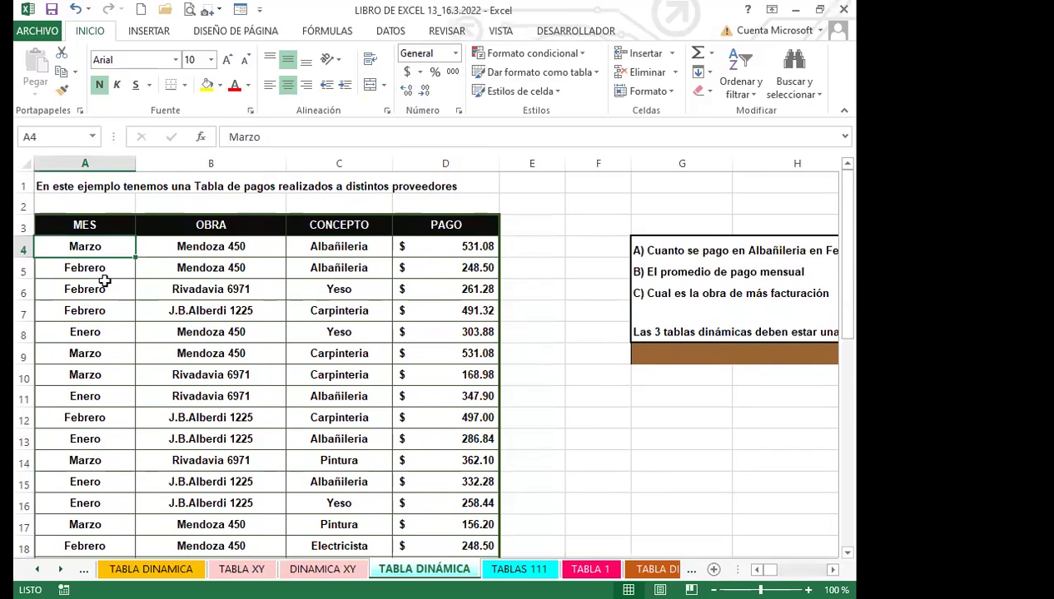
{"action": "left_click", "coordinate": [109, 414]}
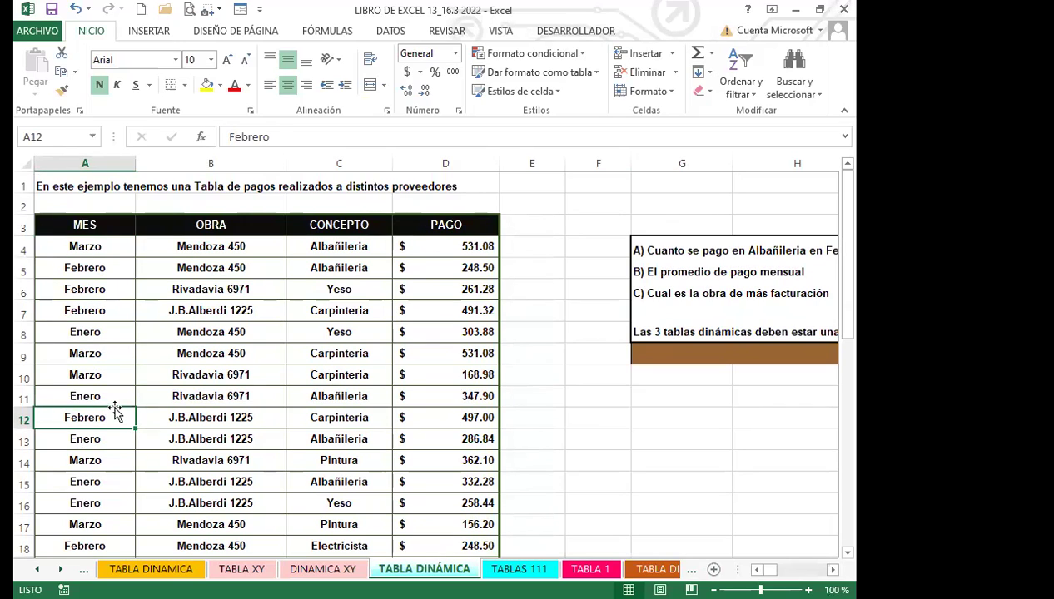
{"action": "left_click", "coordinate": [147, 403]}
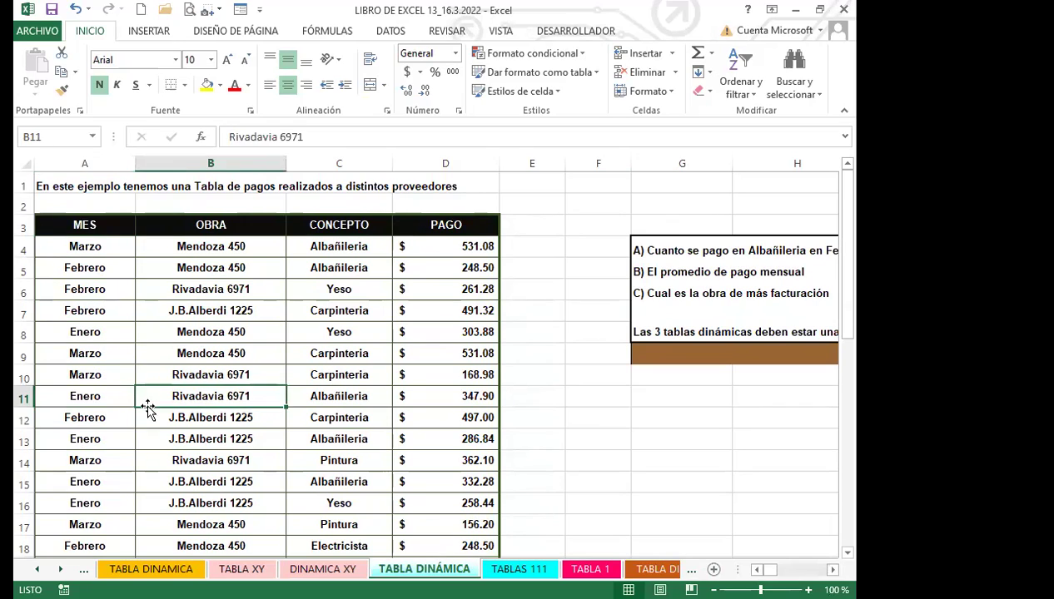
{"action": "left_click", "coordinate": [211, 439]}
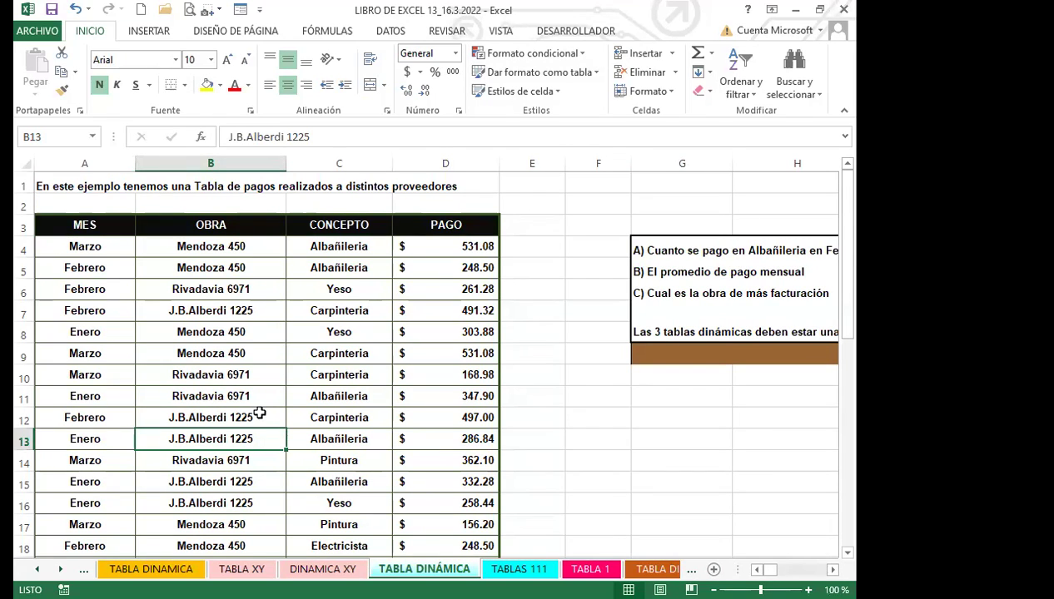
Step: Review exercise questions A to C beside the supplier payments table and compare them with the payment rows
{"action": "left_click", "coordinate": [684, 425]}
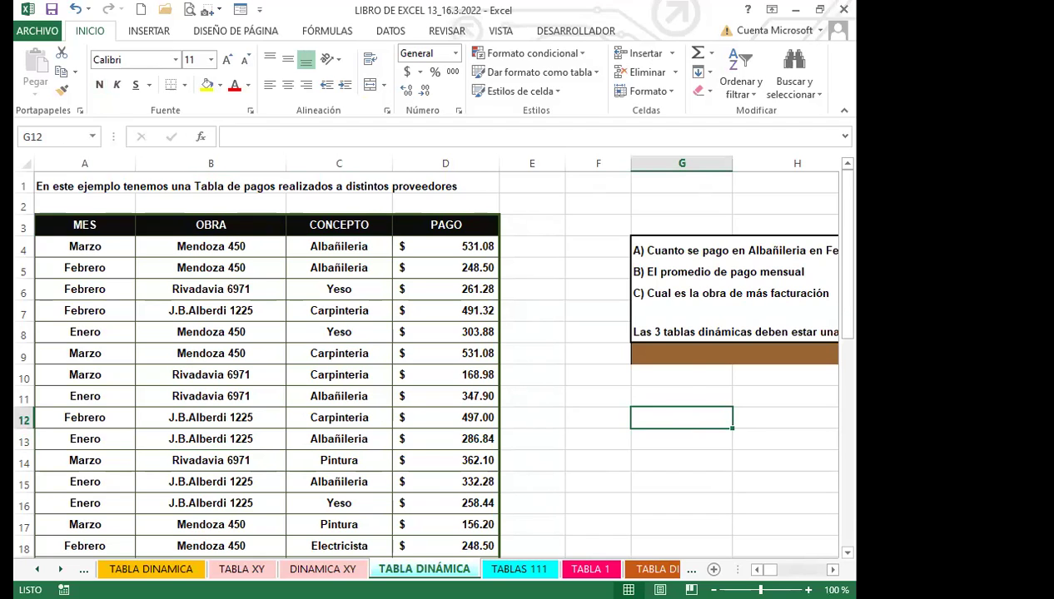
{"action": "left_click", "coordinate": [833, 570]}
{"action": "left_click", "coordinate": [832, 569]}
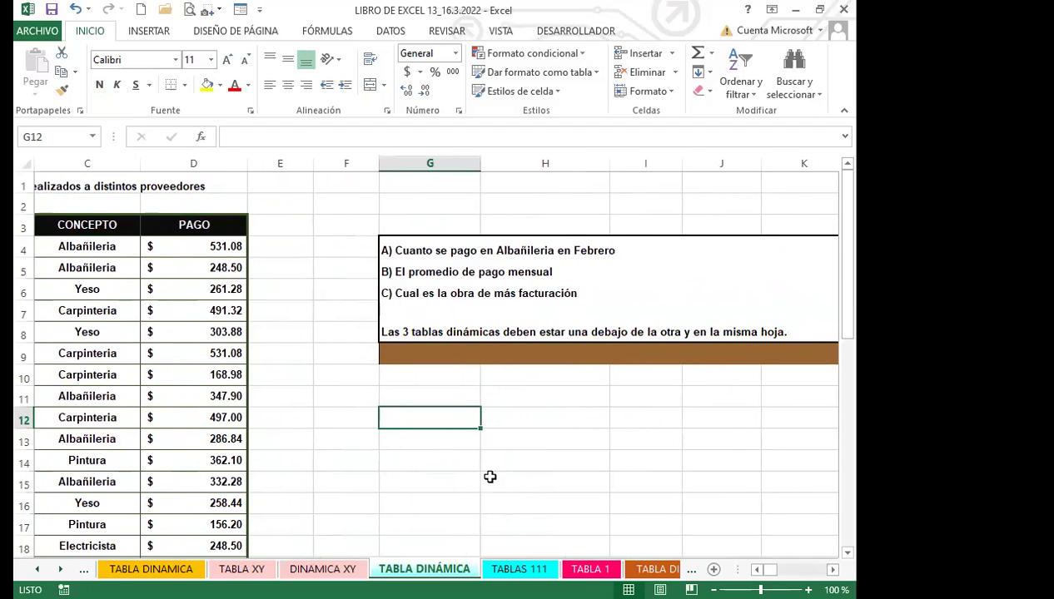
{"action": "left_click", "coordinate": [756, 569]}
{"action": "left_click", "coordinate": [756, 570]}
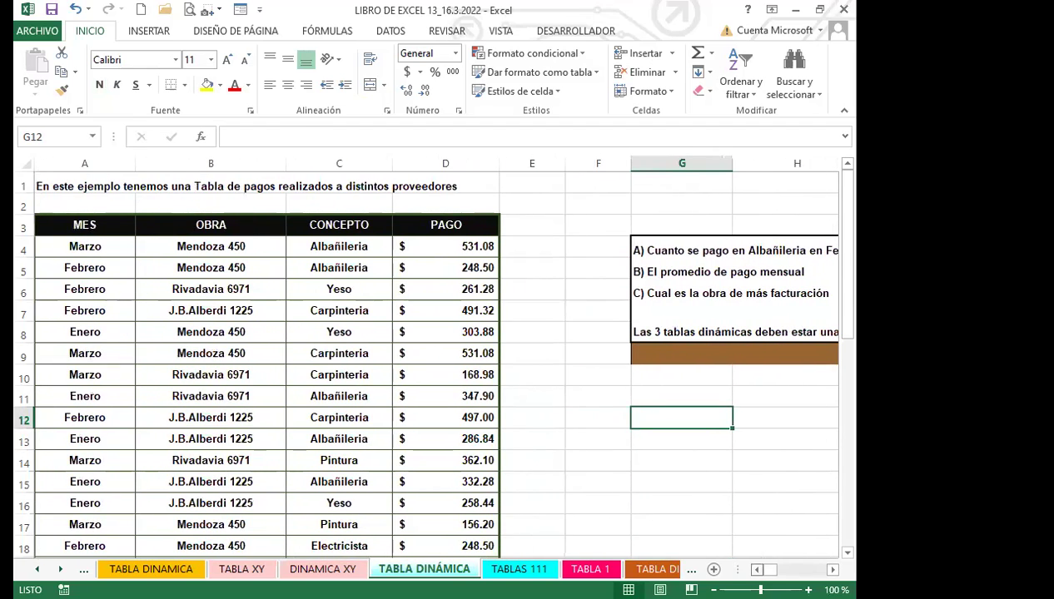
{"action": "scroll", "coordinate": [322, 463], "scroll_direction": "down", "scroll_amount": 8}
{"action": "scroll", "coordinate": [322, 464], "scroll_direction": "up", "scroll_amount": 8}
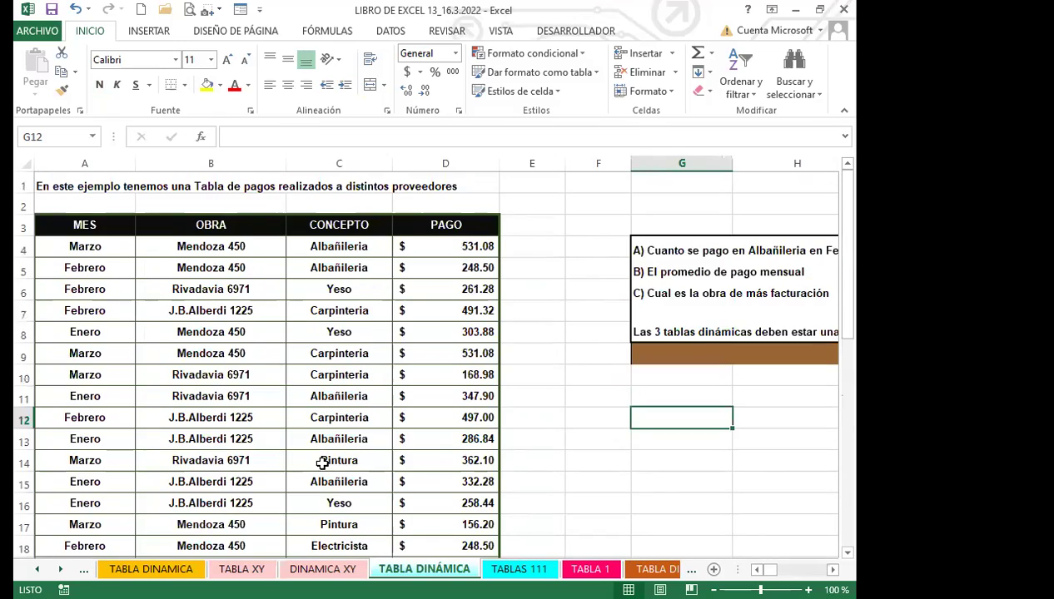
{"action": "scroll", "coordinate": [322, 464], "scroll_direction": "down", "scroll_amount": 3}
{"action": "scroll", "coordinate": [322, 463], "scroll_direction": "up", "scroll_amount": 3}
{"action": "scroll", "coordinate": [345, 458], "scroll_direction": "down", "scroll_amount": 2}
{"action": "scroll", "coordinate": [399, 482], "scroll_direction": "up", "scroll_amount": 2}
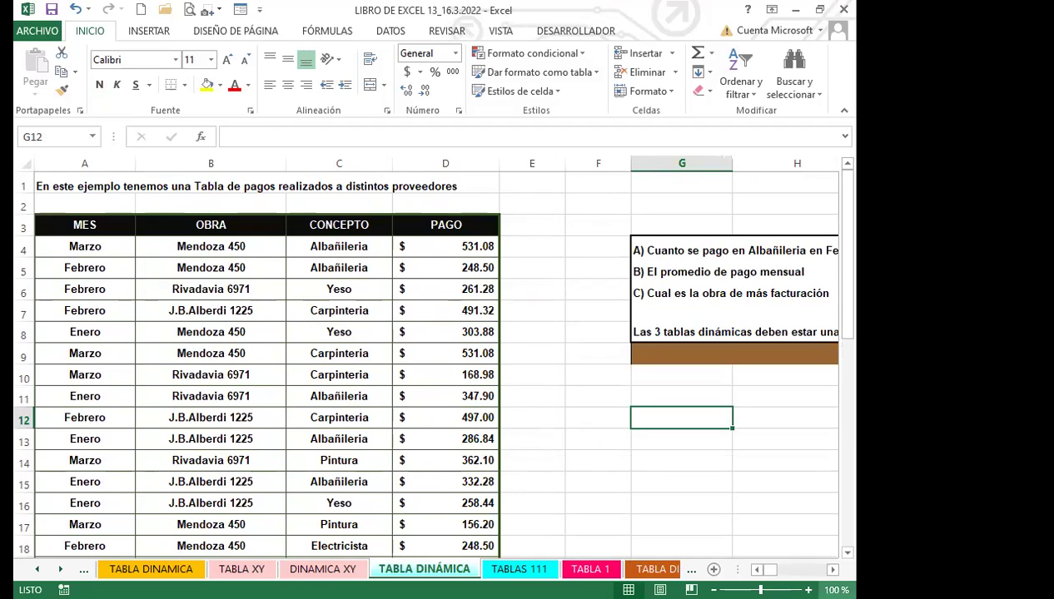
{"action": "left_click", "coordinate": [832, 569]}
{"action": "left_click", "coordinate": [832, 569]}
{"action": "scroll", "coordinate": [317, 473], "scroll_direction": "right", "scroll_amount": 1}
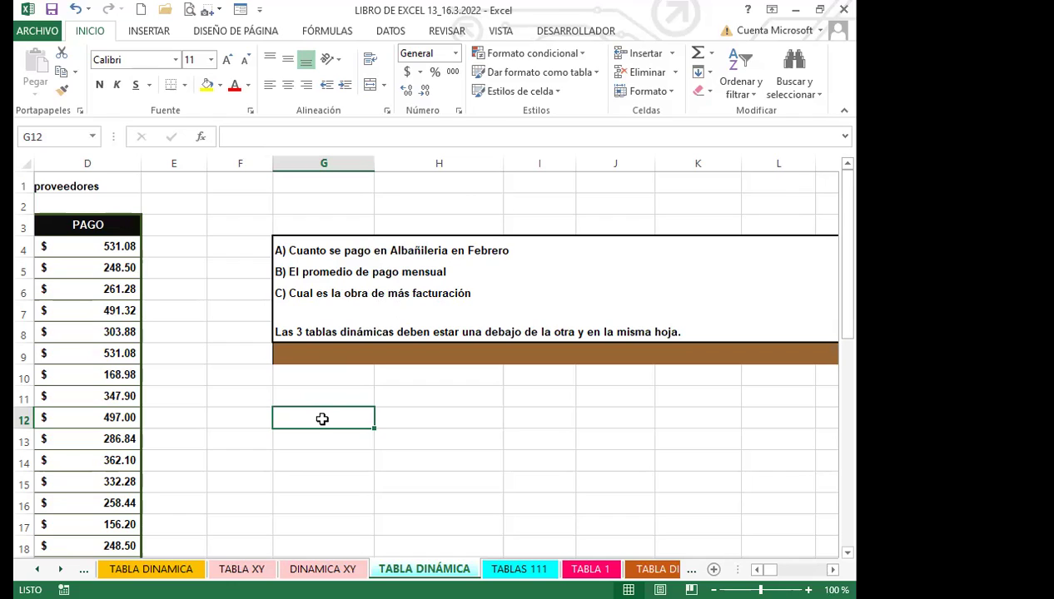
Step: Delete the instruction in cell G8 about placing the three pivot tables one below another on the same sheet
{"action": "left_click", "coordinate": [312, 335]}
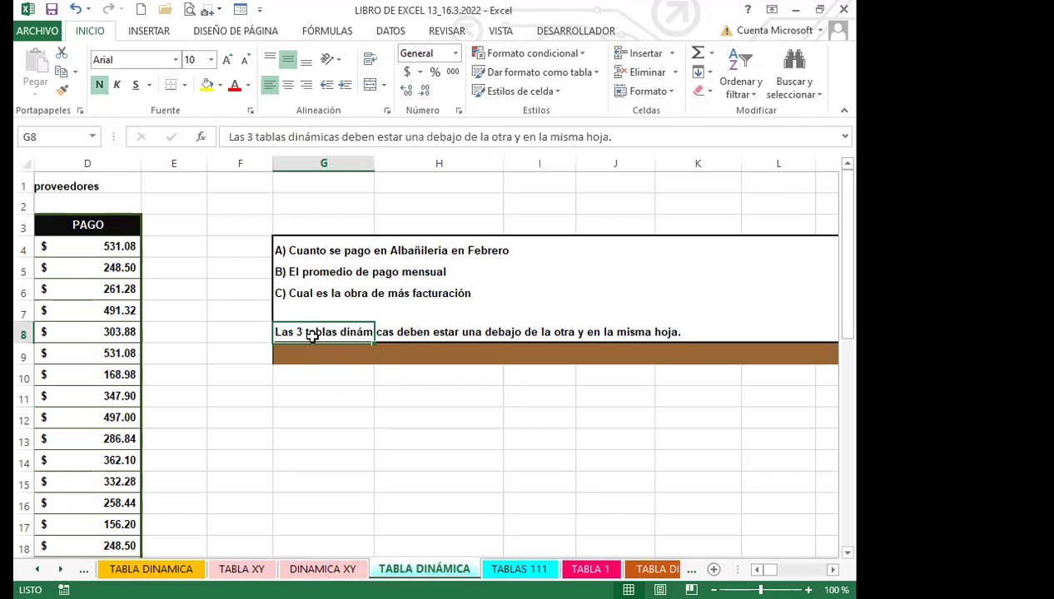
{"action": "key", "text": "Delete"}
{"action": "left_click", "coordinate": [330, 375]}
{"action": "left_click", "coordinate": [309, 332]}
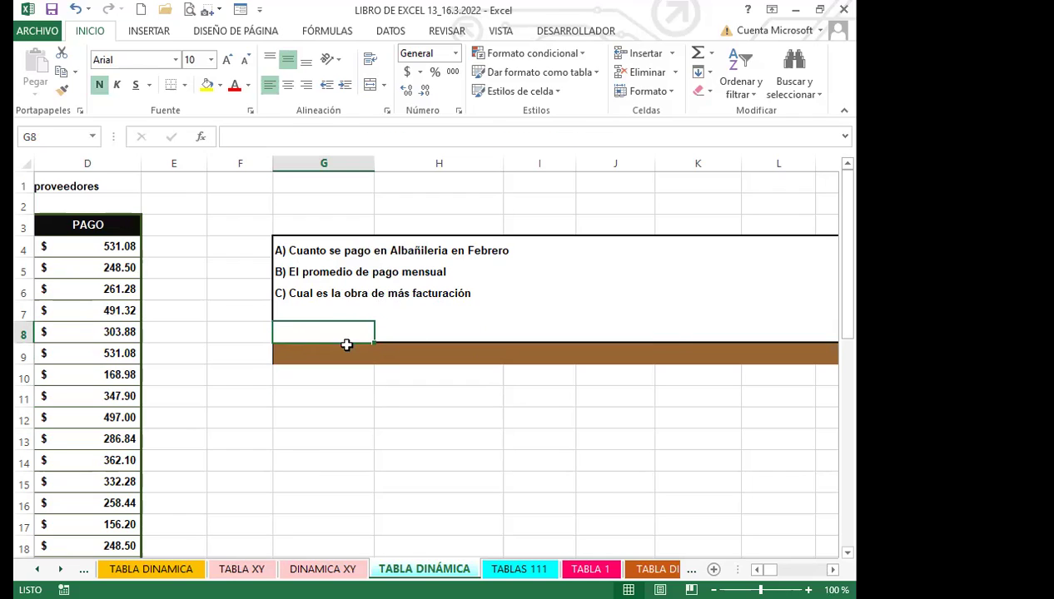
{"action": "left_click", "coordinate": [308, 391]}
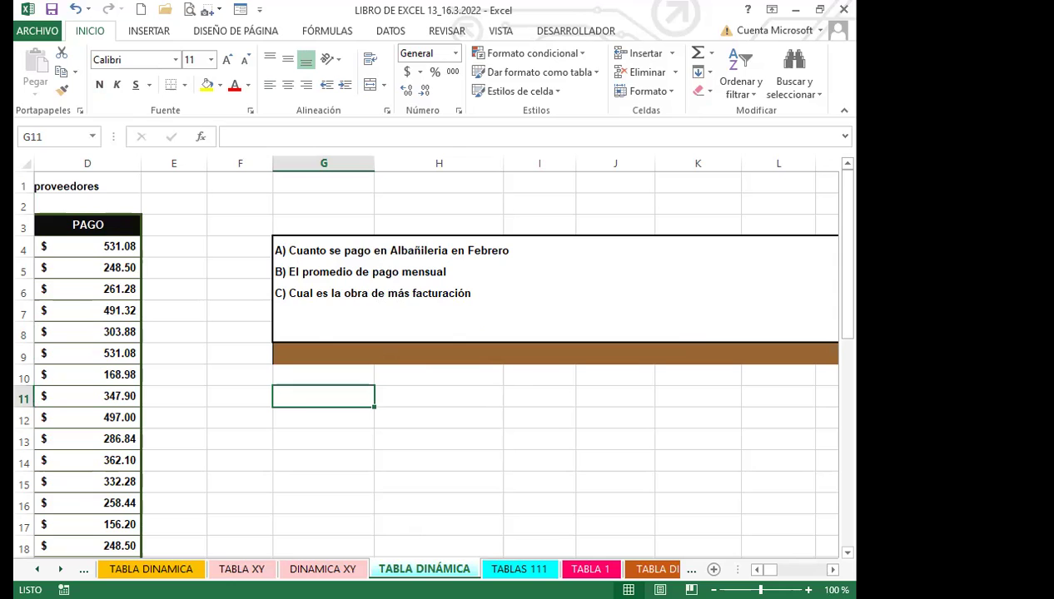
Step: Check the empty area of the TABLAS 111 sheet and return to the TABLA DINÁMICA sheet
{"action": "left_click", "coordinate": [519, 570]}
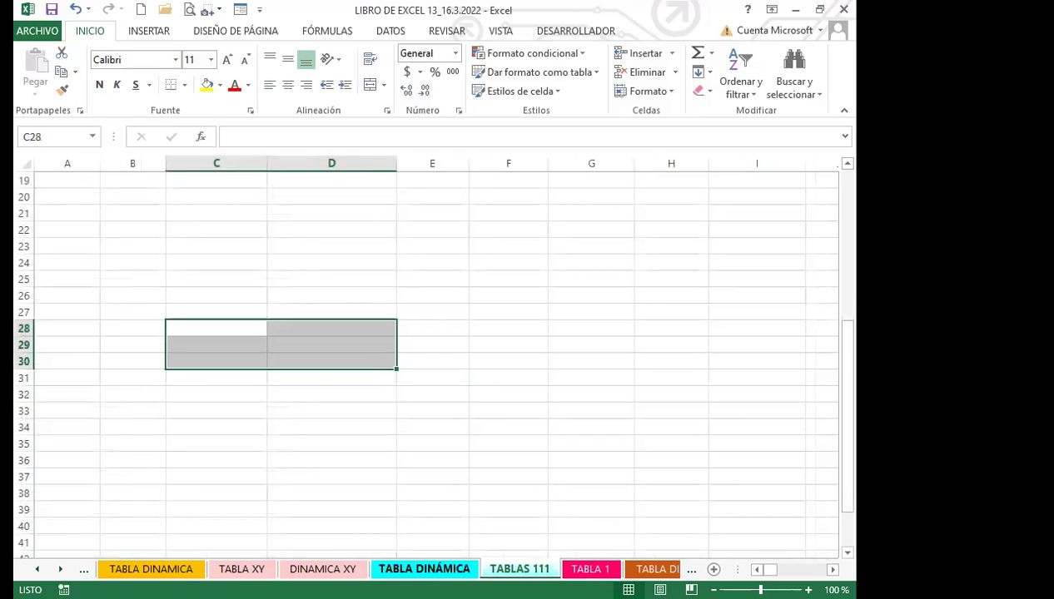
{"action": "left_click", "coordinate": [404, 570]}
{"action": "left_click", "coordinate": [519, 569]}
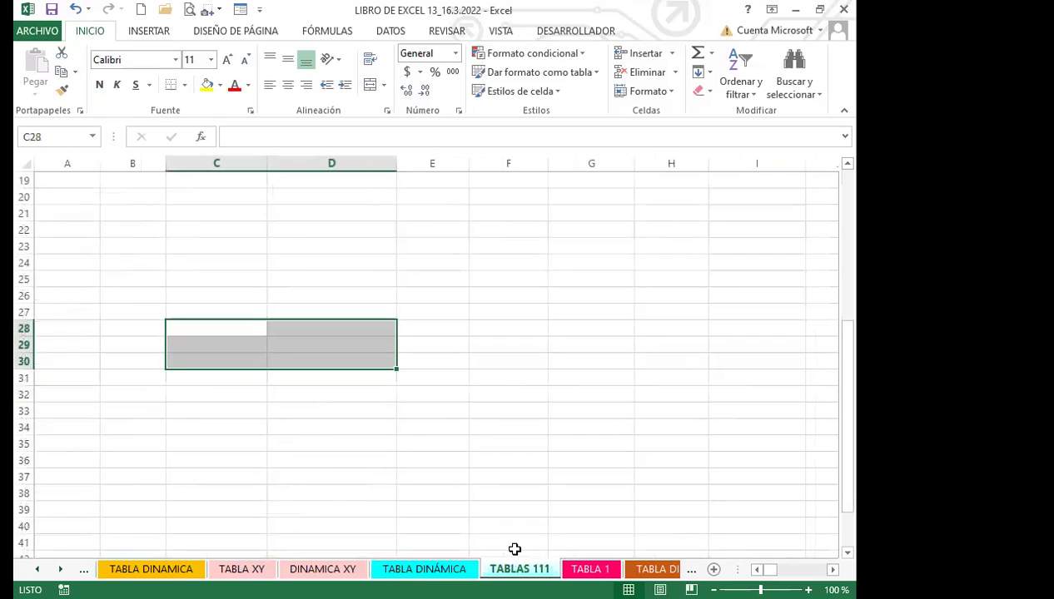
{"action": "left_click", "coordinate": [424, 569]}
{"action": "left_click", "coordinate": [242, 441]}
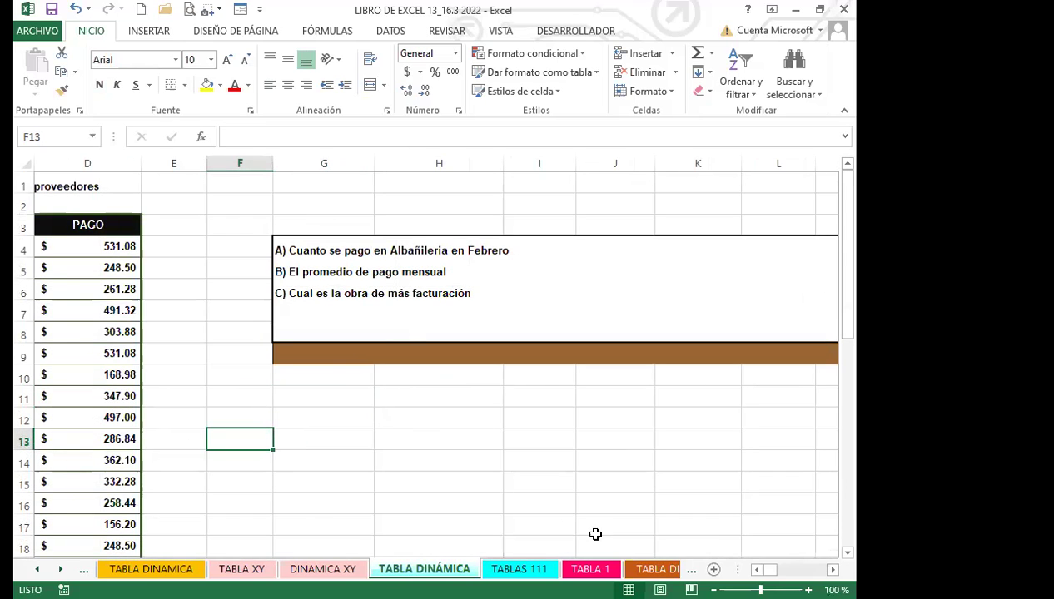
Step: Try to create a pivot table from the supplier payments table at cell A2 of the existing TABLAS 111 sheet
{"action": "scroll", "coordinate": [750, 563], "scroll_direction": "left", "scroll_amount": 2}
{"action": "scroll", "coordinate": [433, 358], "scroll_direction": "left", "scroll_amount": 2}
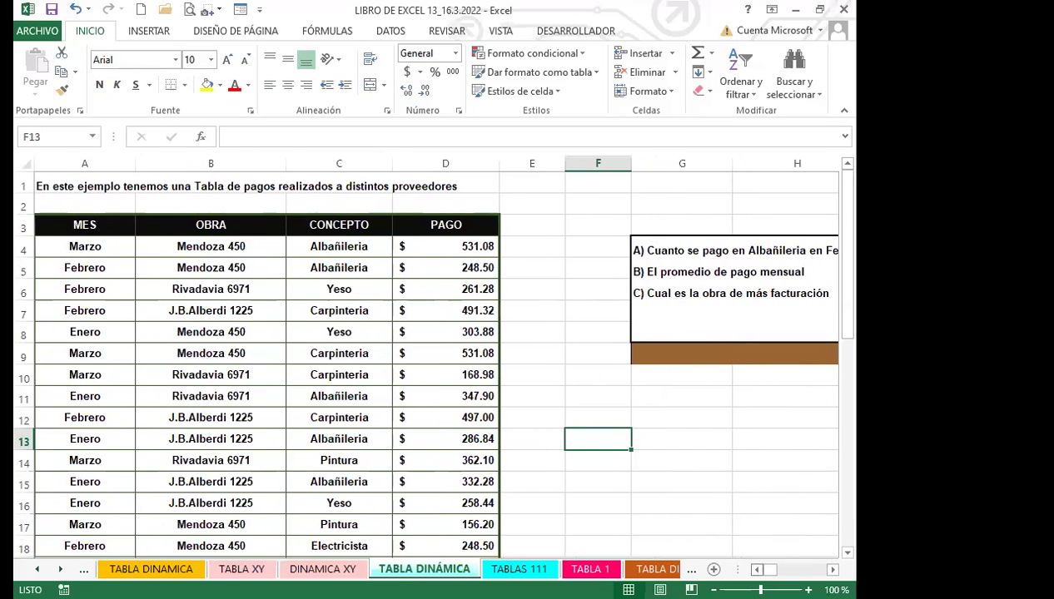
{"action": "left_click", "coordinate": [248, 375]}
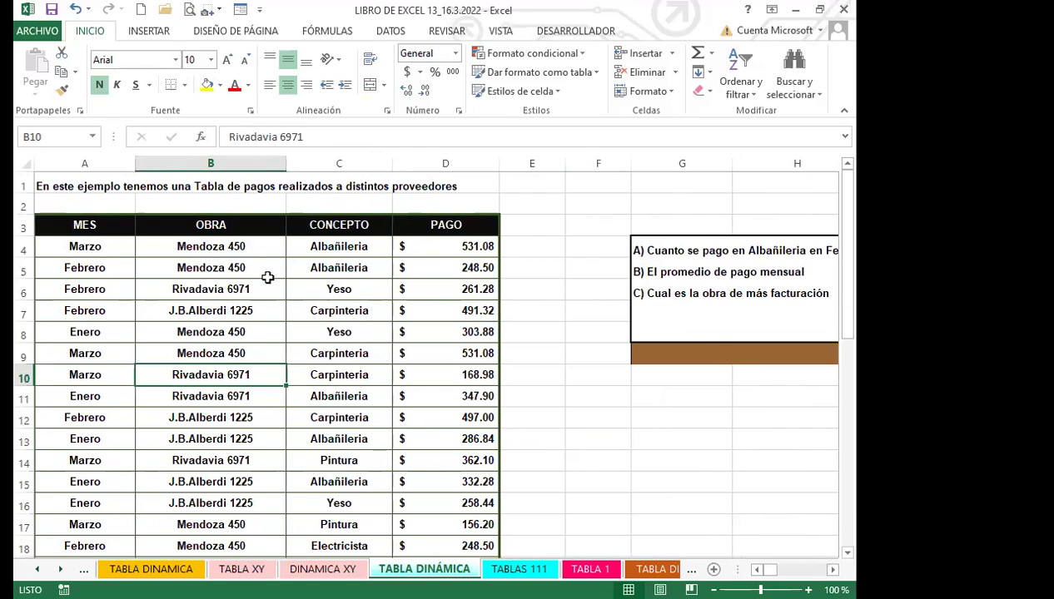
{"action": "left_click", "coordinate": [149, 33]}
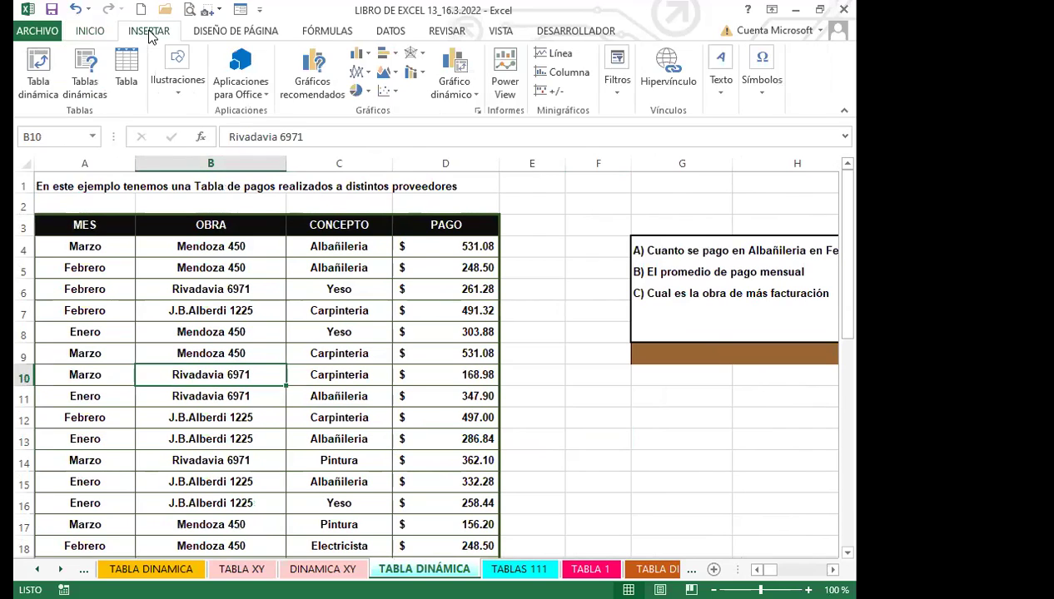
{"action": "left_click", "coordinate": [37, 67]}
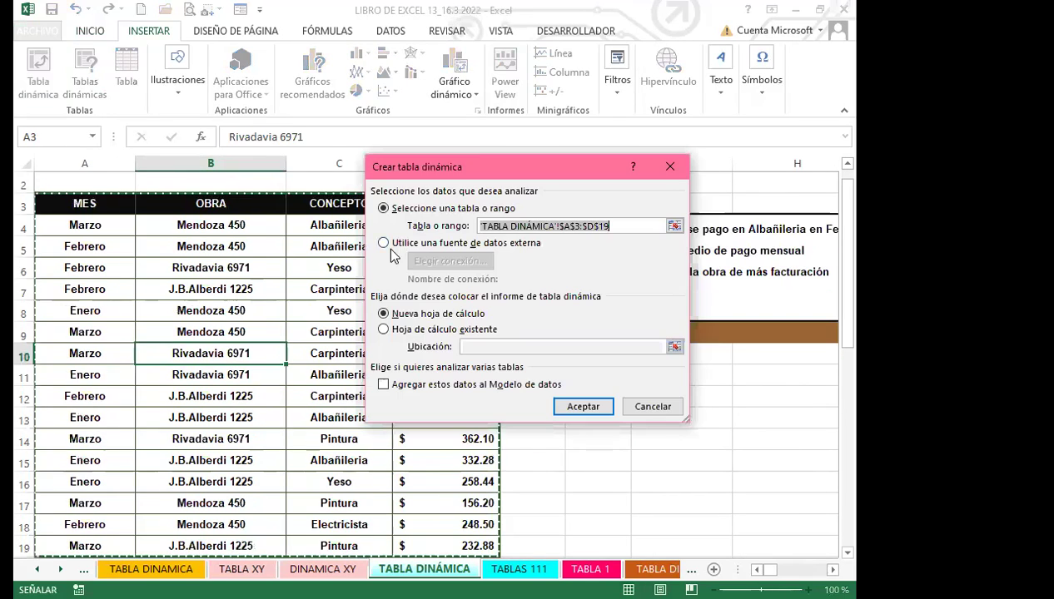
{"action": "left_click", "coordinate": [384, 329]}
{"action": "left_click", "coordinate": [478, 346]}
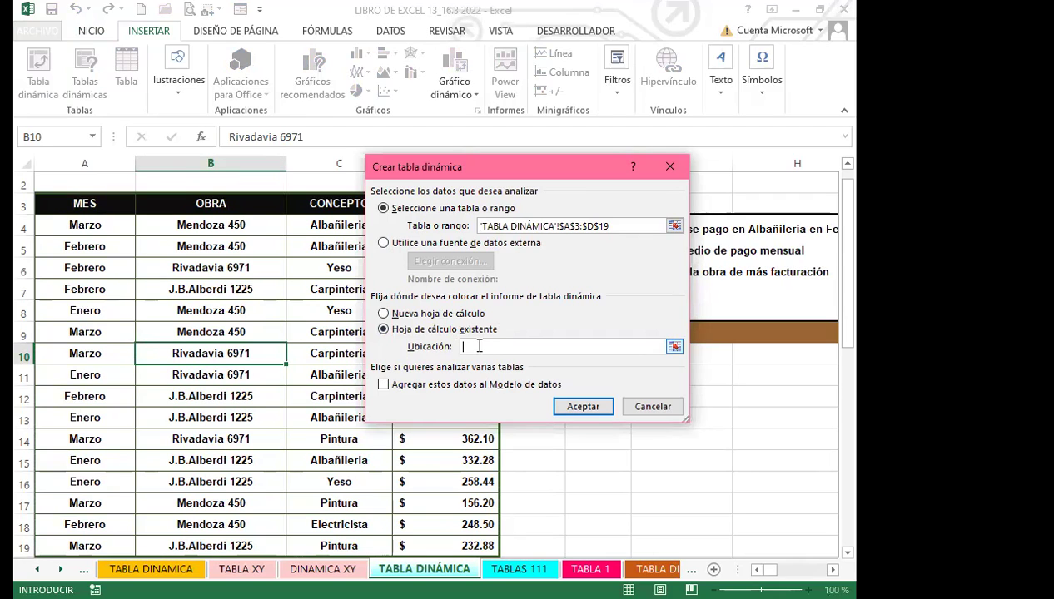
{"action": "left_click", "coordinate": [524, 569]}
{"action": "scroll", "coordinate": [45, 206], "scroll_direction": "up", "scroll_amount": 5}
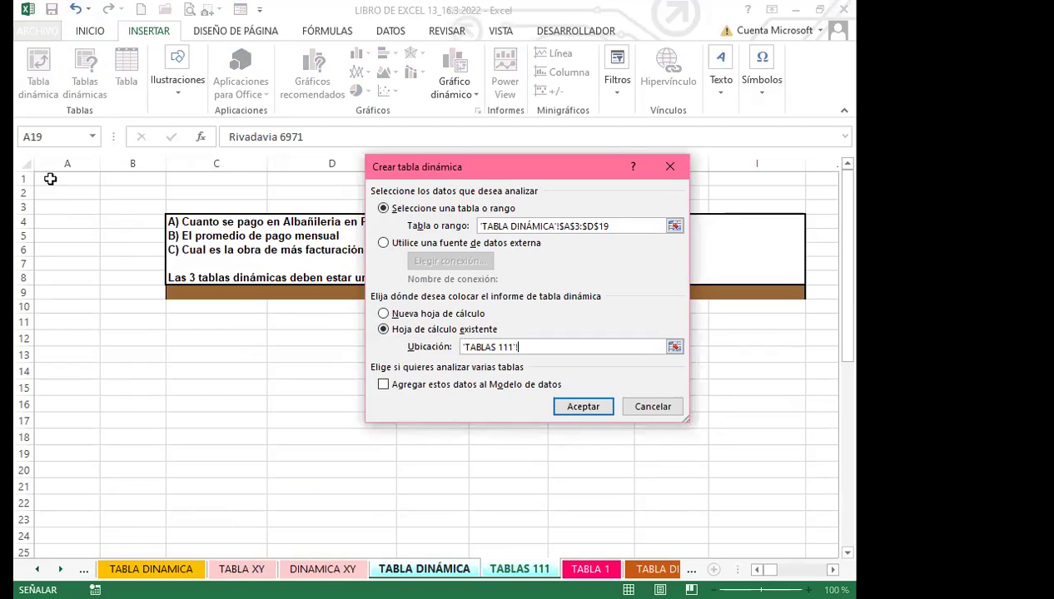
{"action": "left_click", "coordinate": [45, 190]}
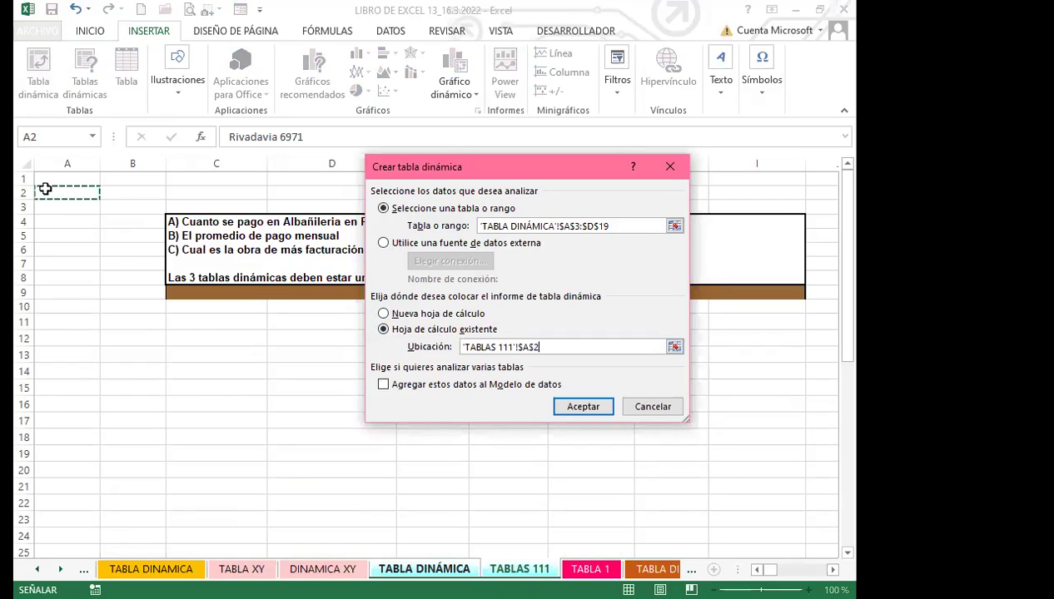
{"action": "left_click", "coordinate": [580, 407]}
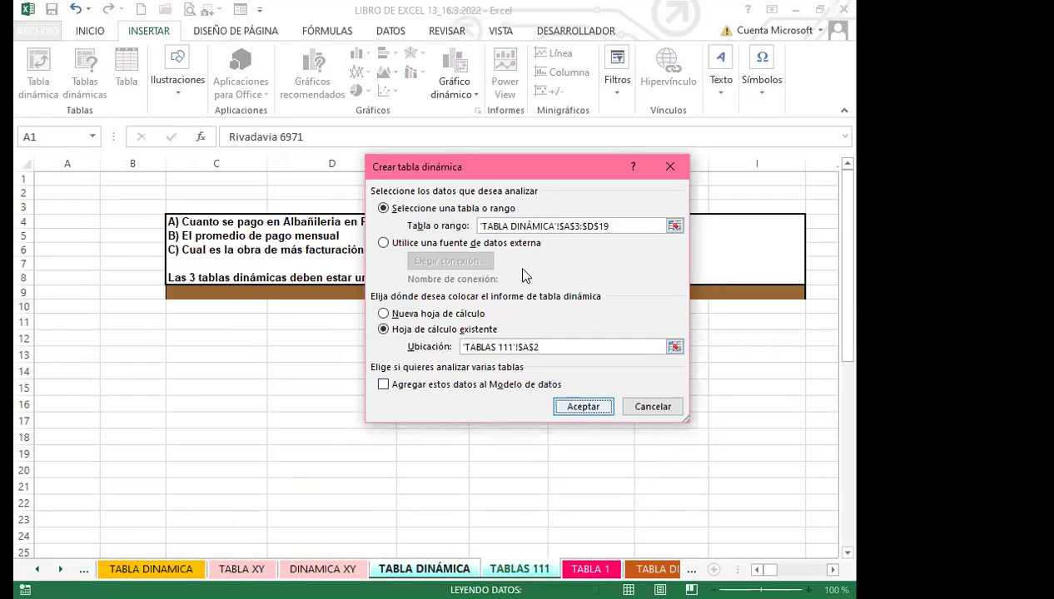
{"action": "left_click", "coordinate": [585, 272]}
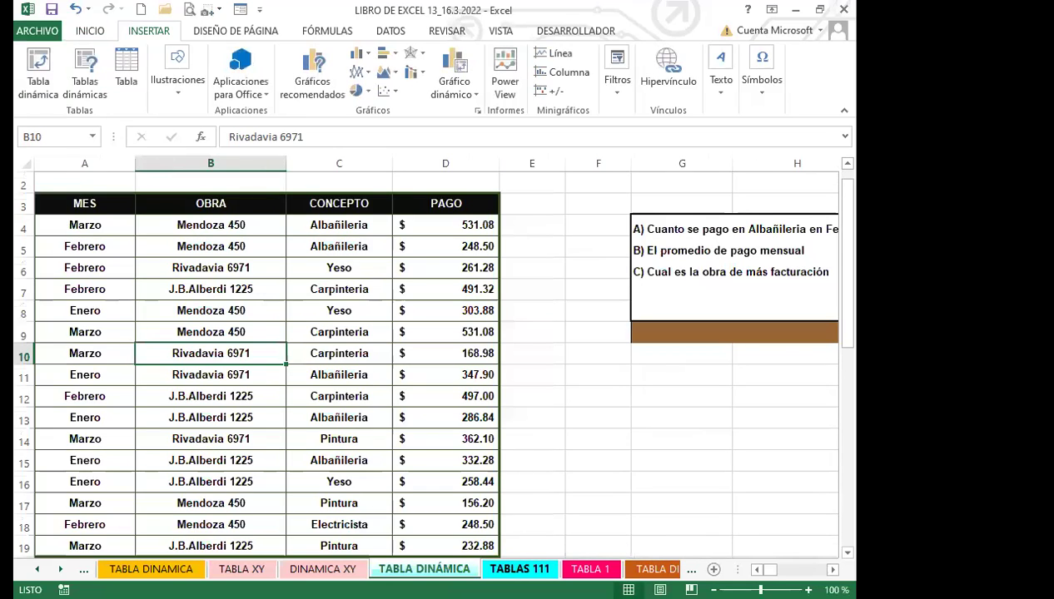
Step: Delete the question block in C4:I9 of the TABLAS 111 sheet
{"action": "left_click", "coordinate": [520, 569]}
{"action": "left_click_drag", "start_coordinate": [171, 324], "coordinate": [410, 284]}
{"action": "left_click", "coordinate": [410, 284]}
{"action": "left_click_drag", "start_coordinate": [175, 220], "coordinate": [603, 293]}
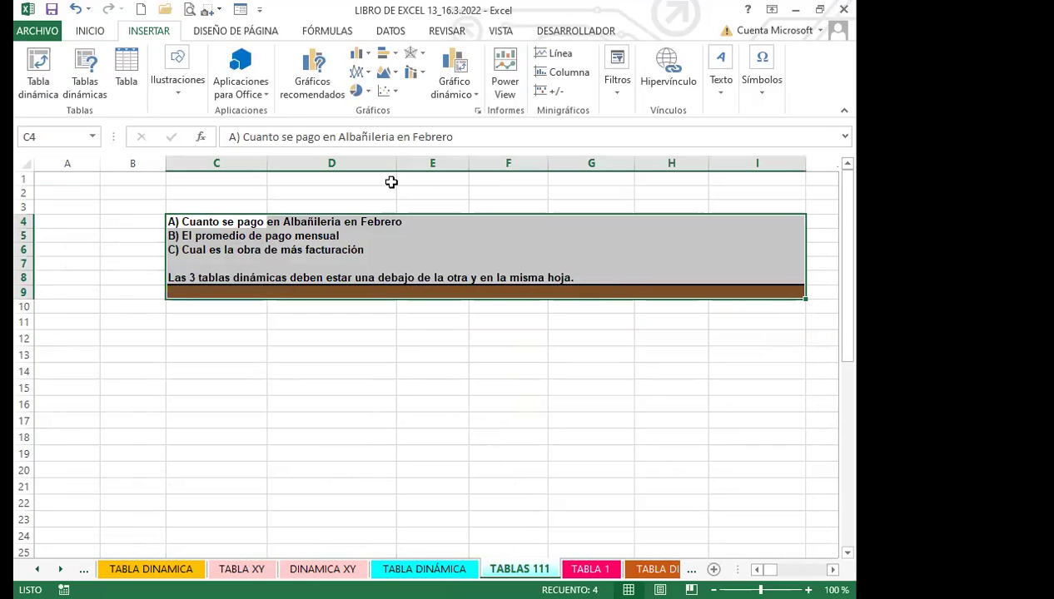
{"action": "left_click", "coordinate": [92, 32]}
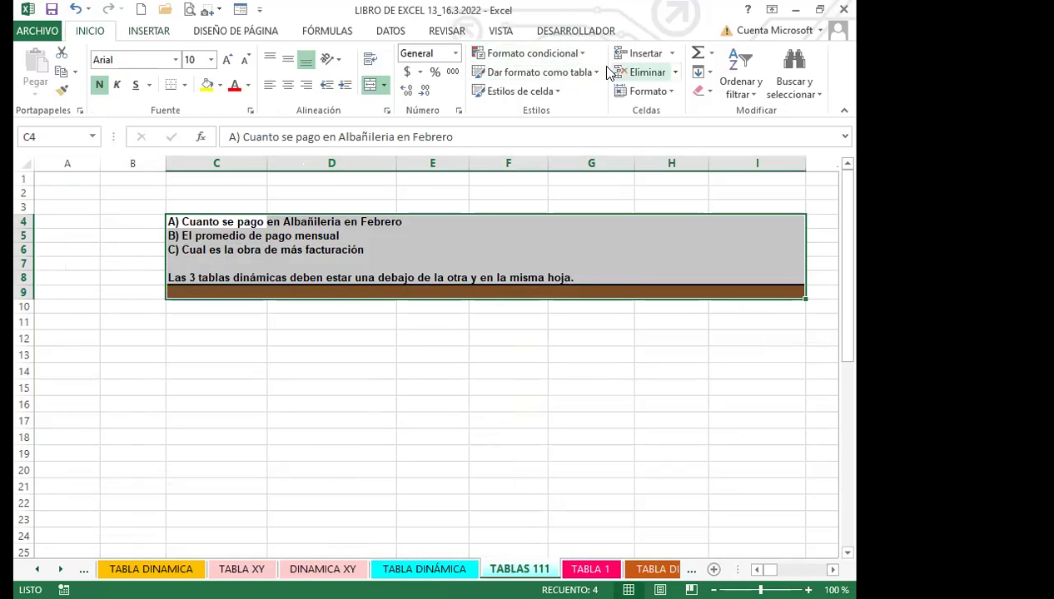
{"action": "left_click", "coordinate": [641, 72]}
{"action": "left_click", "coordinate": [371, 260]}
Step: Create a pivot table from the supplier payments table in A3:D19, placed at cell A2 of the existing TABLAS 111 sheet
{"action": "left_click", "coordinate": [423, 569]}
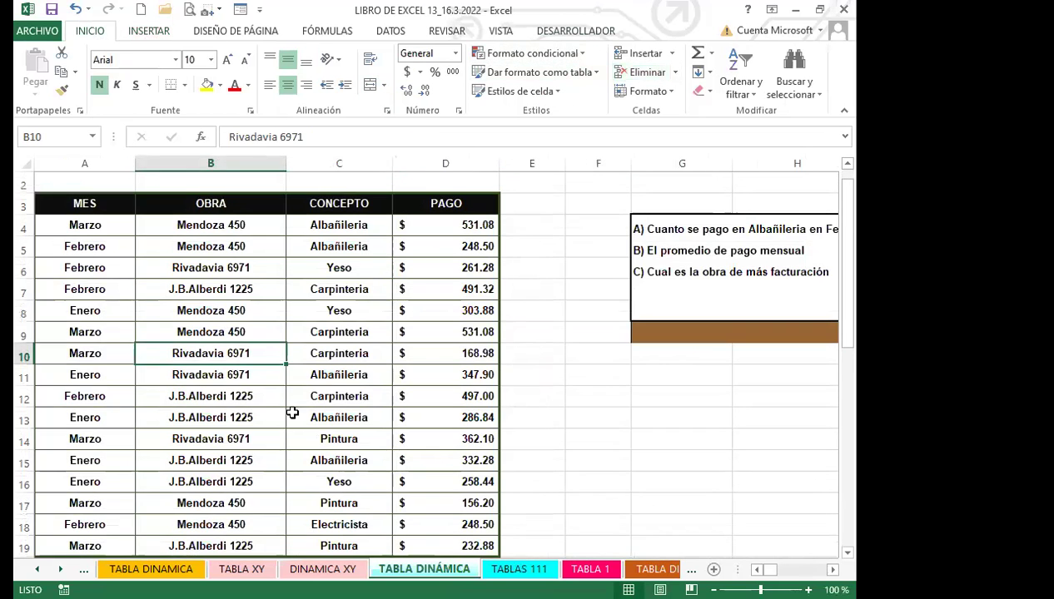
{"action": "left_click", "coordinate": [293, 397]}
{"action": "left_click", "coordinate": [149, 32]}
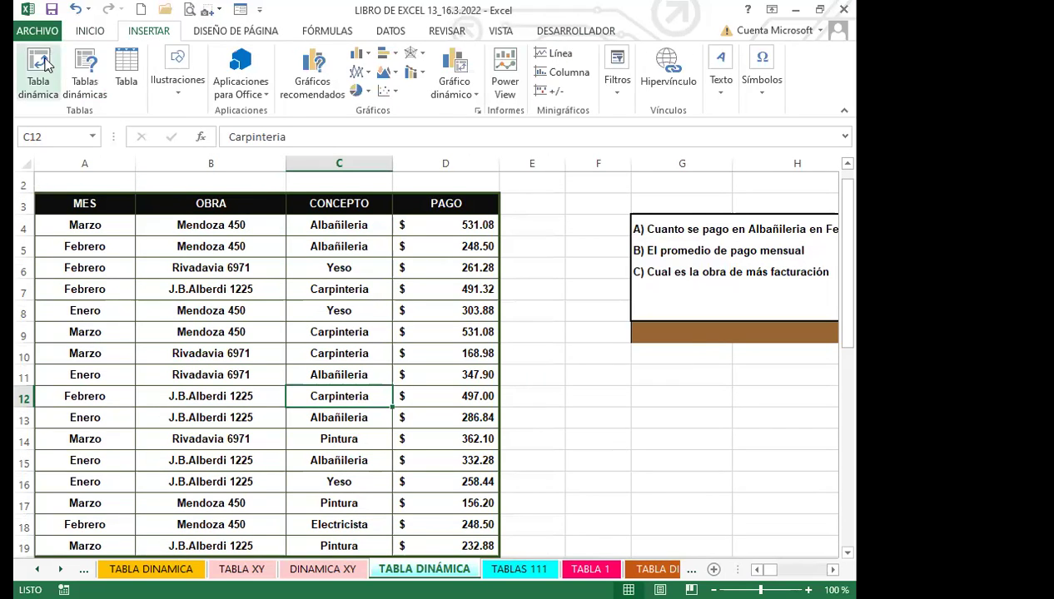
{"action": "left_click", "coordinate": [45, 65]}
{"action": "left_click", "coordinate": [385, 329]}
{"action": "left_click", "coordinate": [487, 348]}
{"action": "left_click", "coordinate": [519, 568]}
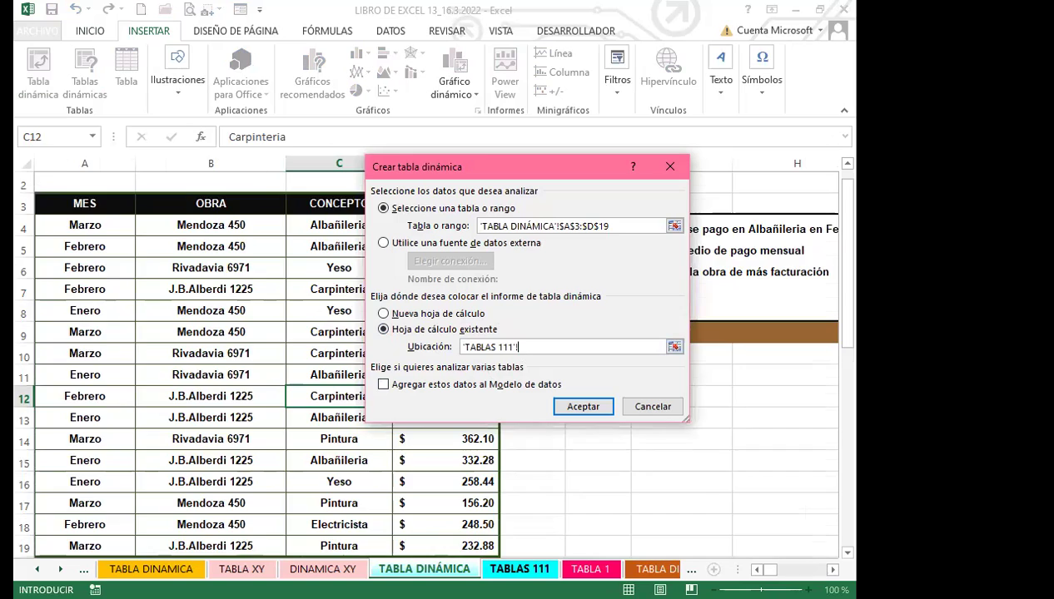
{"action": "left_click", "coordinate": [48, 195]}
{"action": "left_click", "coordinate": [582, 406]}
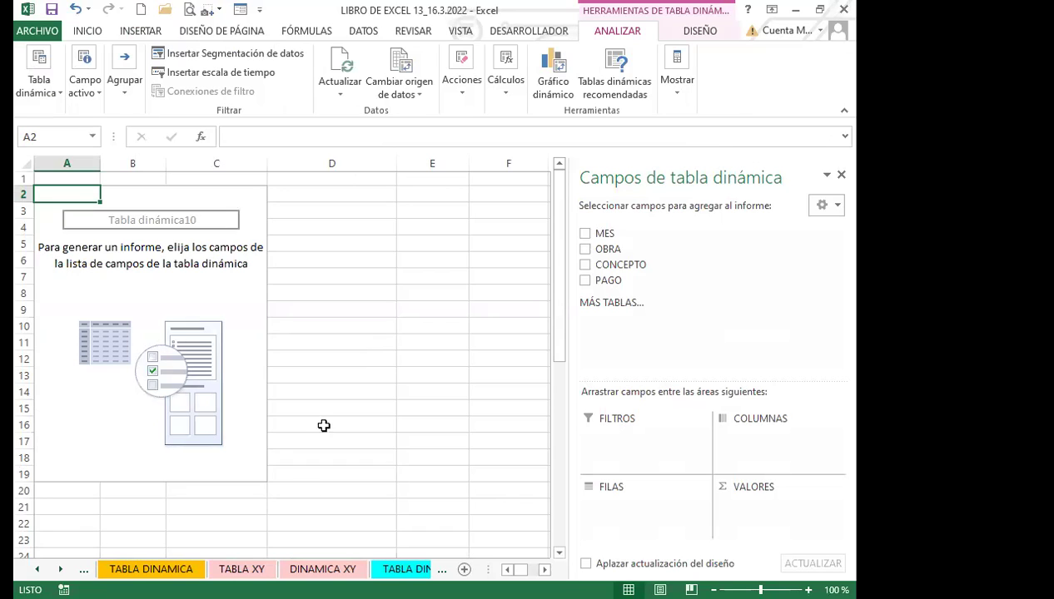
Step: Lay out the new pivot table with MES as rows, CONCEPTO as columns and the sum of PAGO as values
{"action": "left_click", "coordinate": [399, 459]}
{"action": "left_click", "coordinate": [424, 569]}
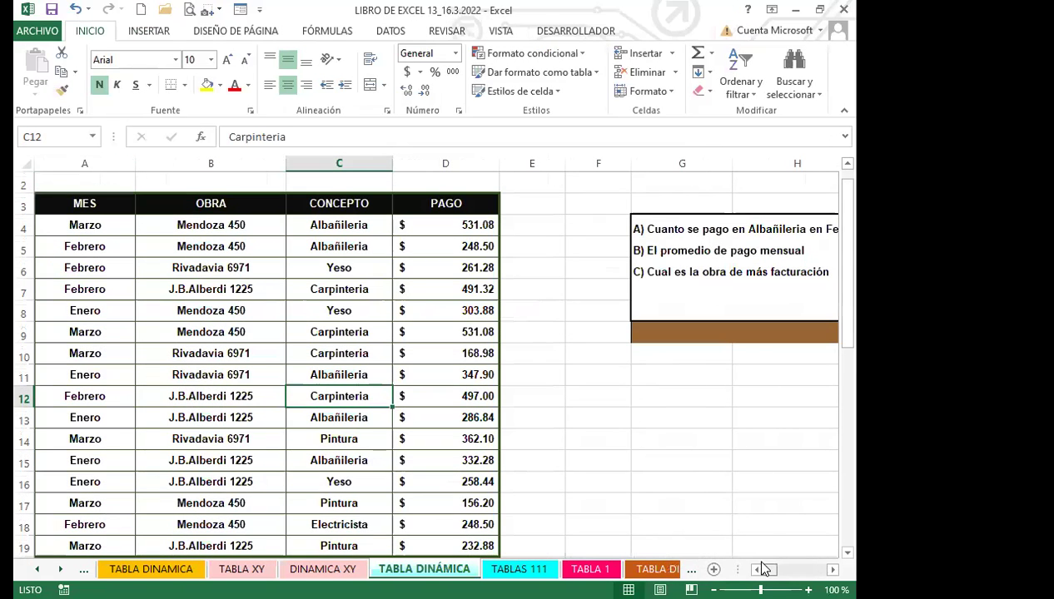
{"action": "scroll", "coordinate": [764, 569], "scroll_direction": "right", "scroll_amount": 2}
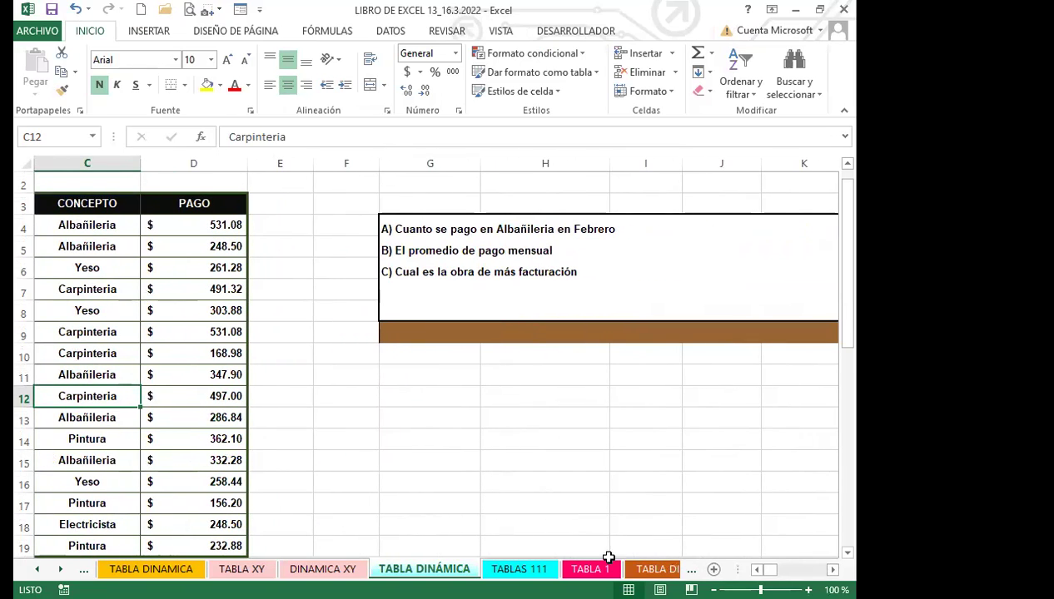
{"action": "key", "text": "ctrl+Page_Down"}
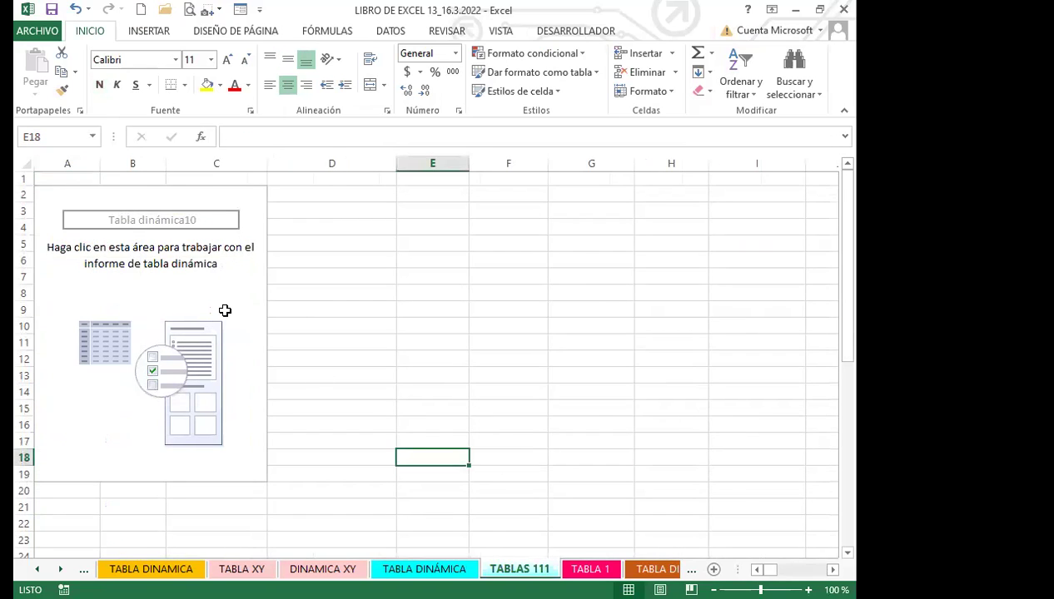
{"action": "left_click", "coordinate": [223, 309]}
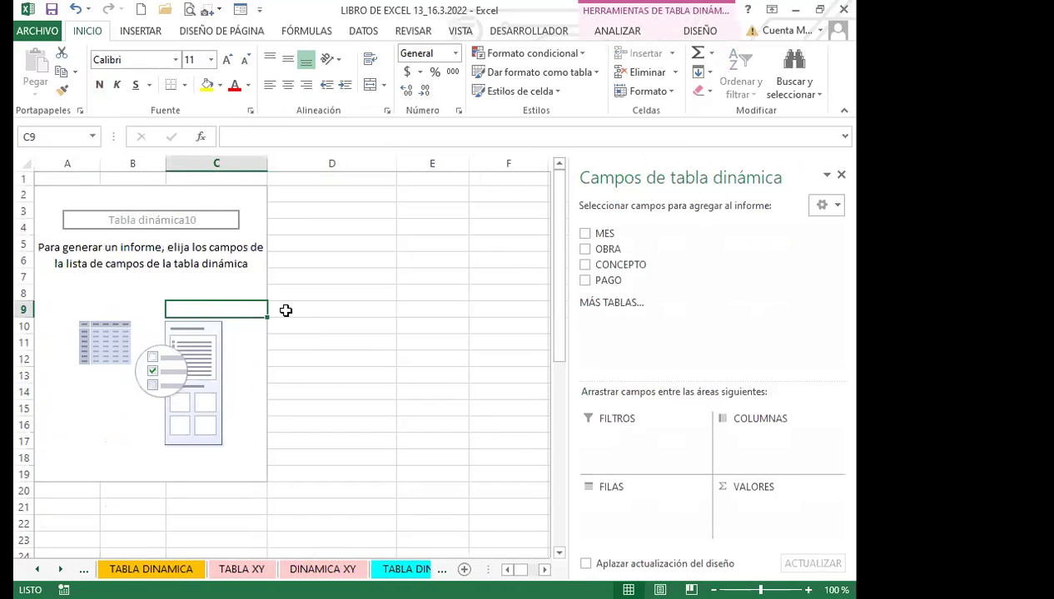
{"action": "left_click", "coordinate": [585, 235]}
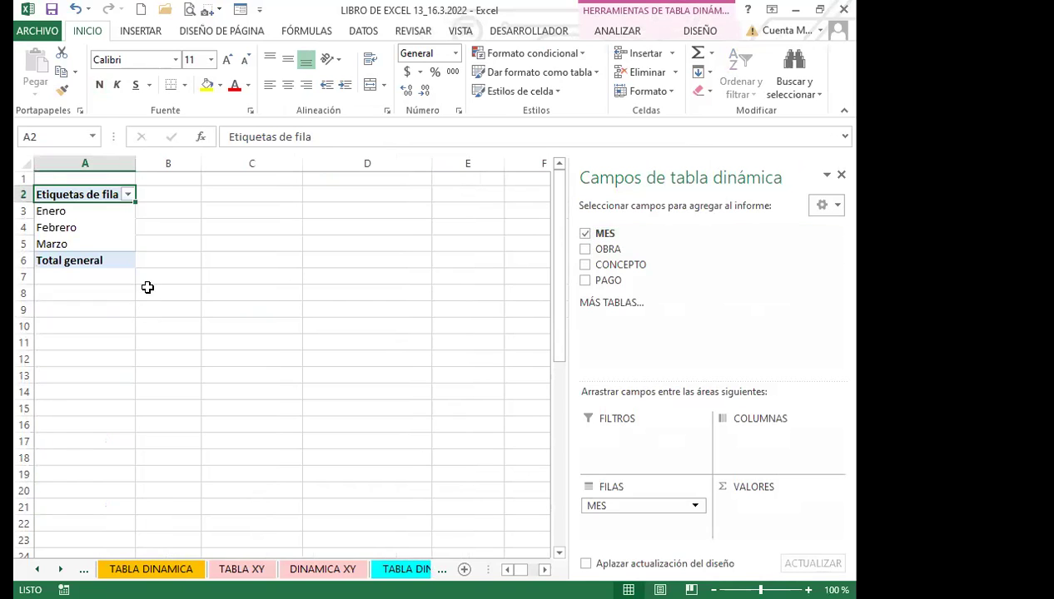
{"action": "left_click", "coordinate": [585, 266]}
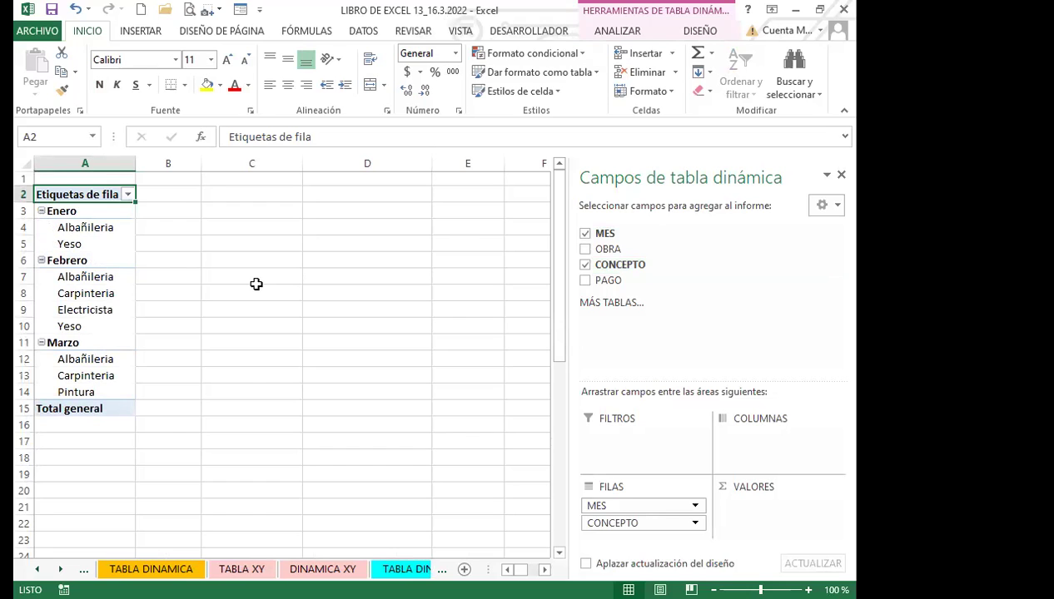
{"action": "left_click", "coordinate": [586, 281]}
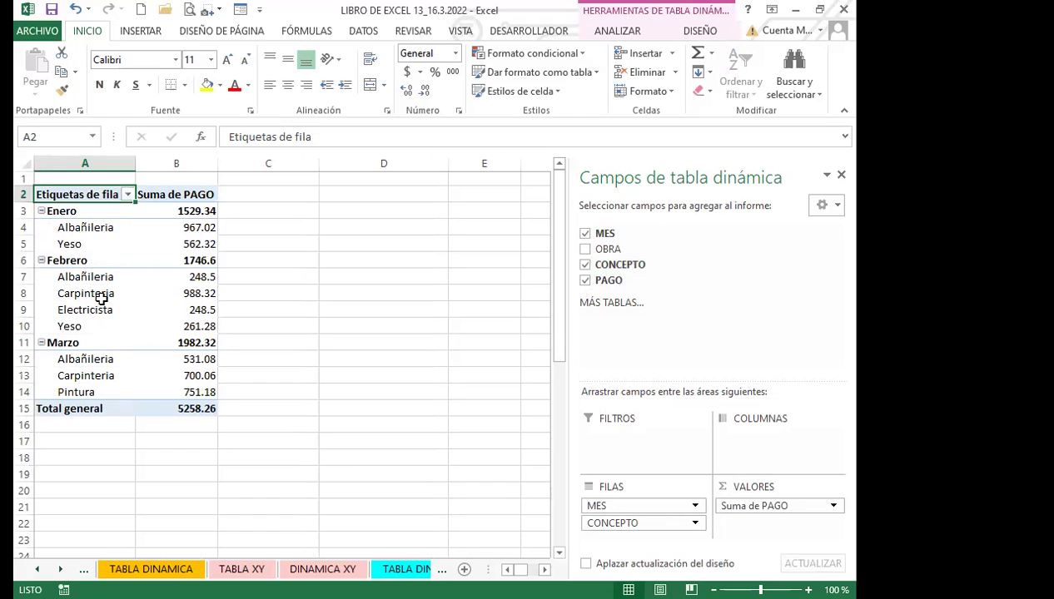
{"action": "left_click_drag", "start_coordinate": [628, 525], "coordinate": [761, 441]}
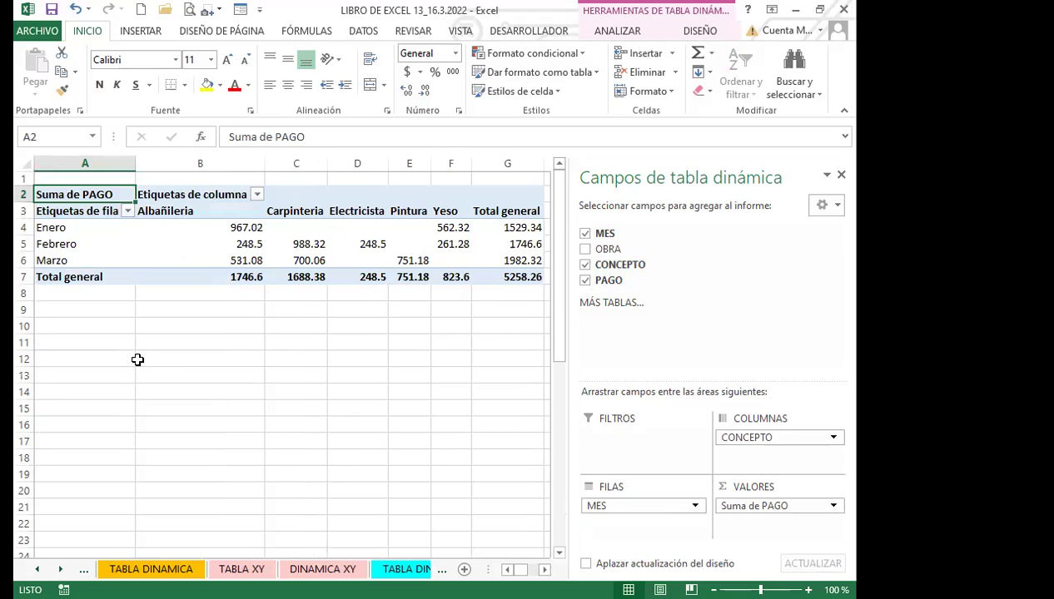
Step: Review the pivot table's month rows and close the pivot field list
{"action": "left_click", "coordinate": [135, 359]}
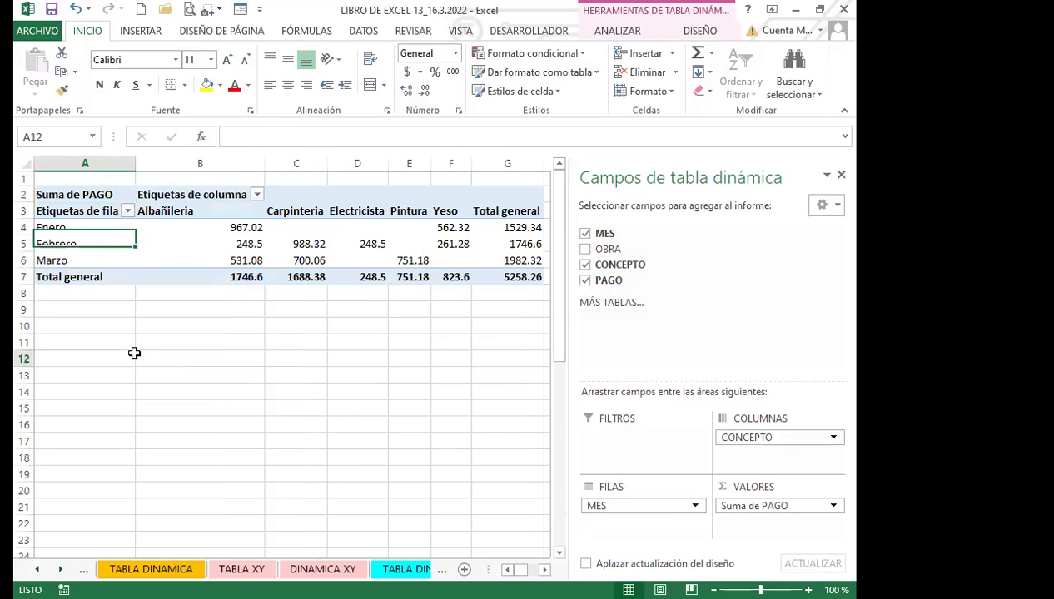
{"action": "left_click", "coordinate": [47, 227]}
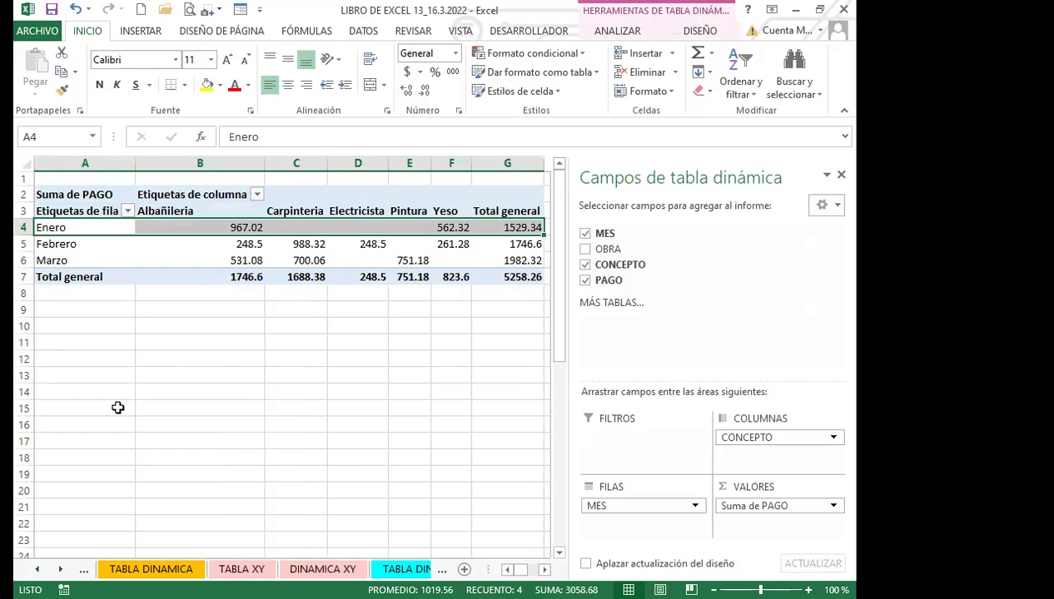
{"action": "left_click", "coordinate": [194, 421]}
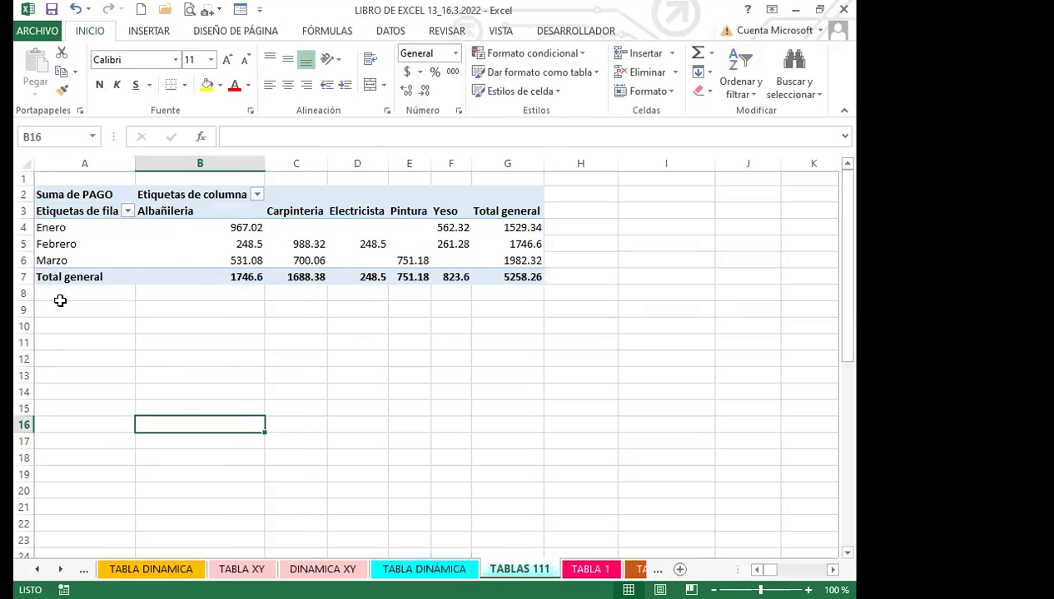
{"action": "left_click", "coordinate": [50, 228]}
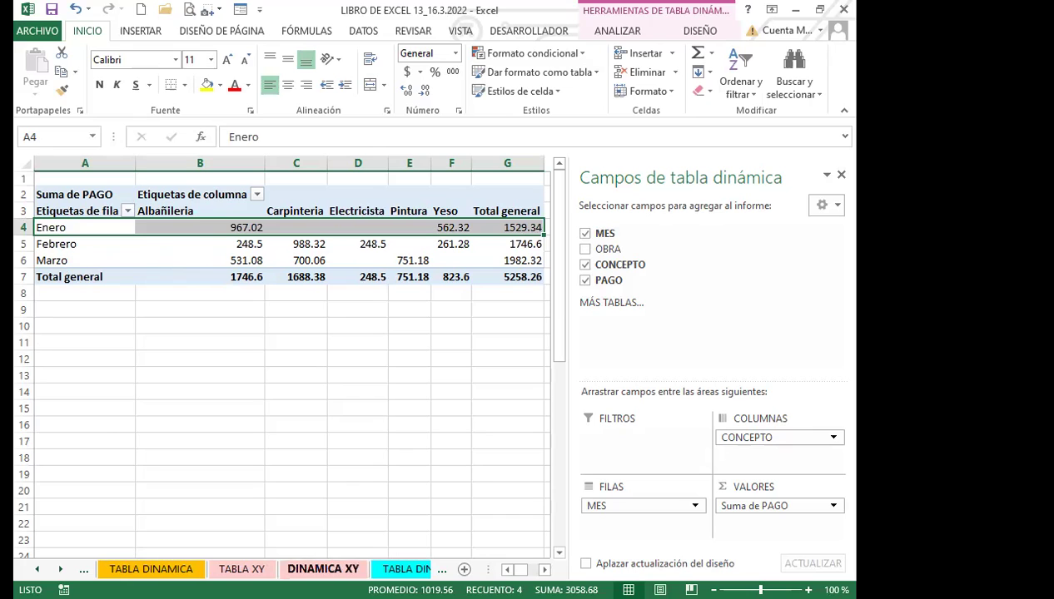
{"action": "left_click", "coordinate": [841, 174]}
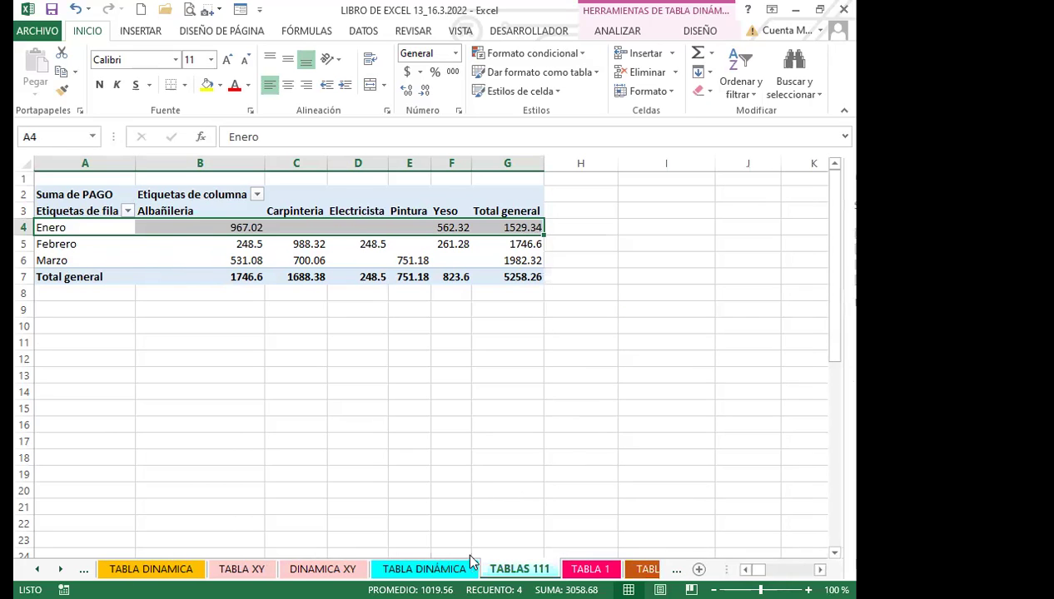
Step: Recheck question A on the TABLA DINÁMICA sheet and filter the pivot table's MES rows on TABLAS 111 to Febrero only
{"action": "left_click", "coordinate": [453, 569]}
{"action": "scroll", "coordinate": [525, 356], "scroll_direction": "up", "scroll_amount": 1}
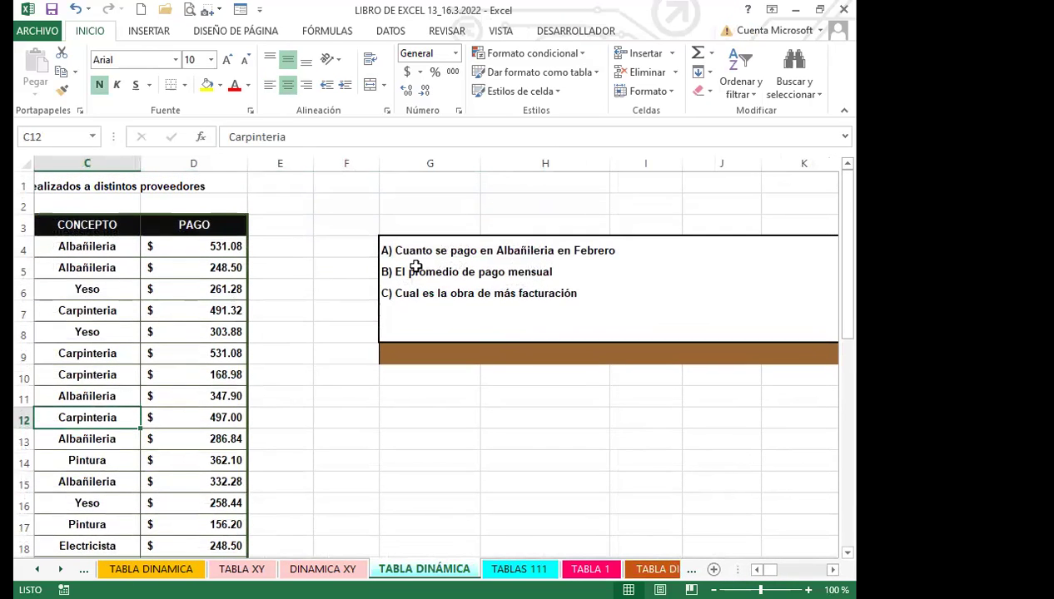
{"action": "left_click", "coordinate": [518, 568]}
{"action": "left_click", "coordinate": [343, 454]}
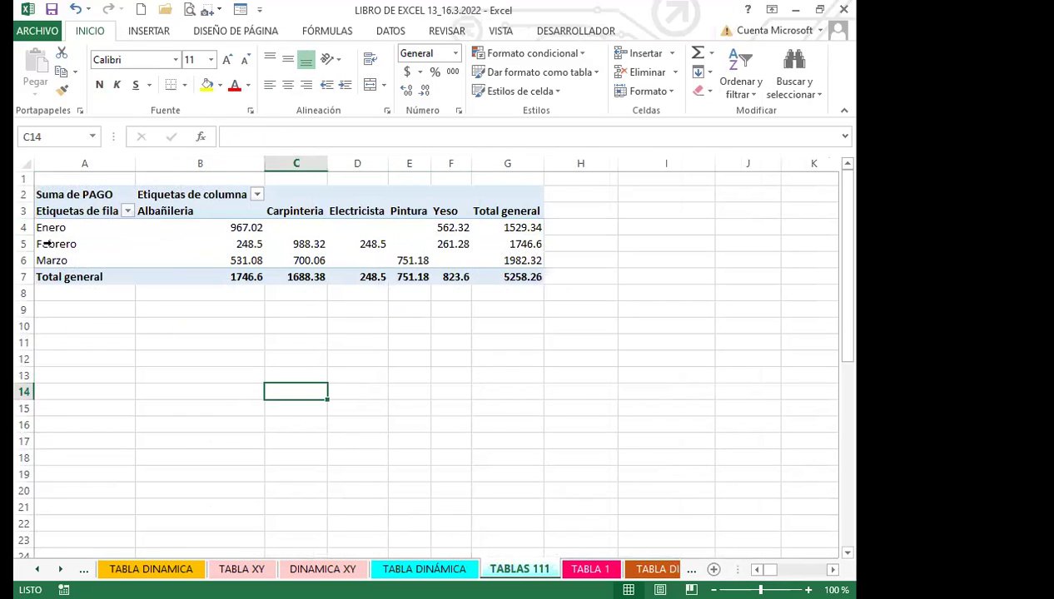
{"action": "left_click", "coordinate": [38, 244]}
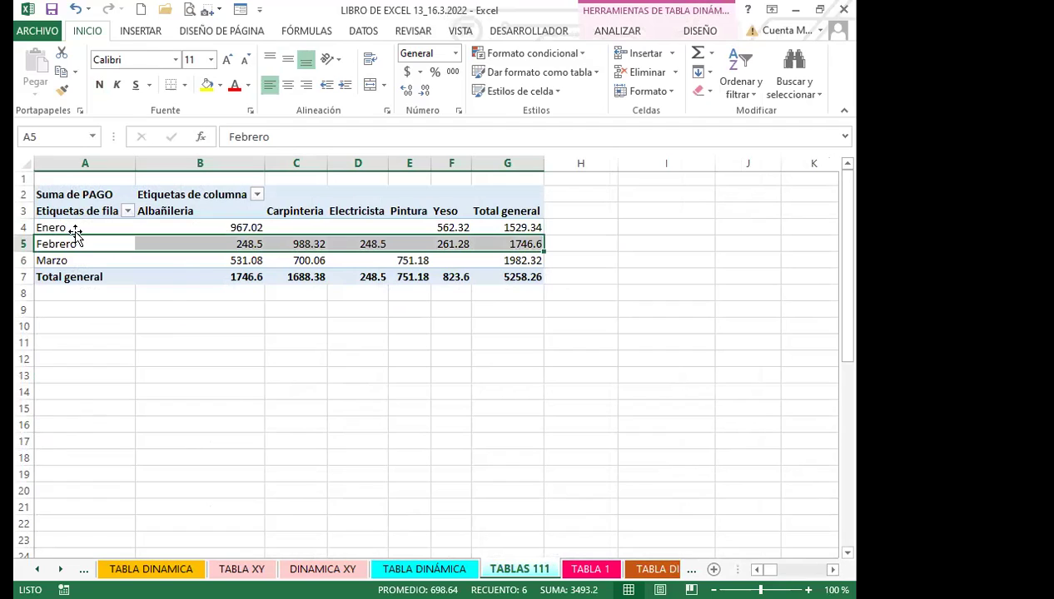
{"action": "left_click", "coordinate": [126, 211]}
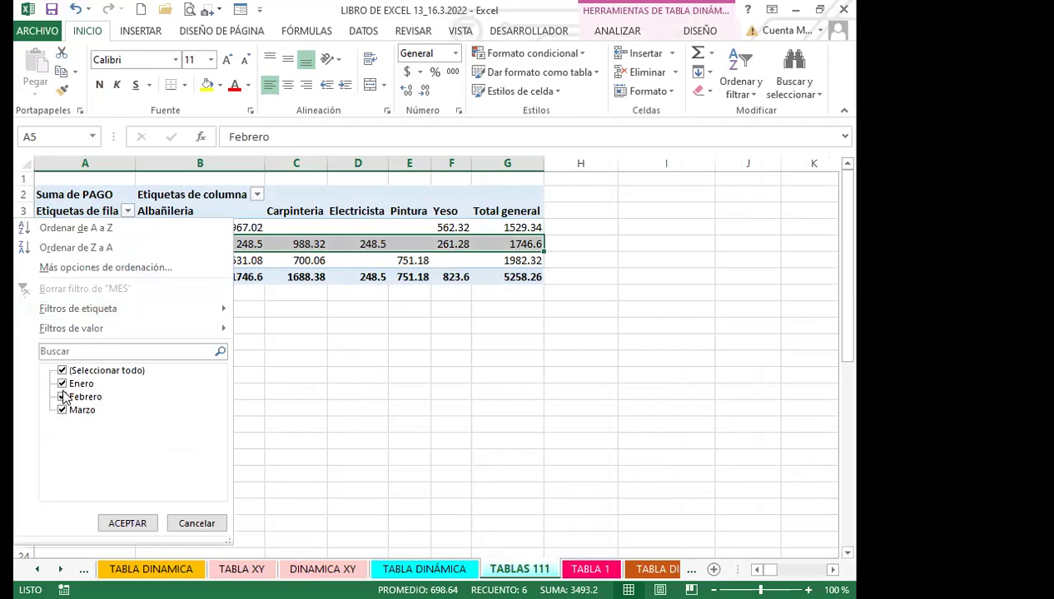
{"action": "left_click", "coordinate": [63, 384]}
{"action": "left_click", "coordinate": [62, 409]}
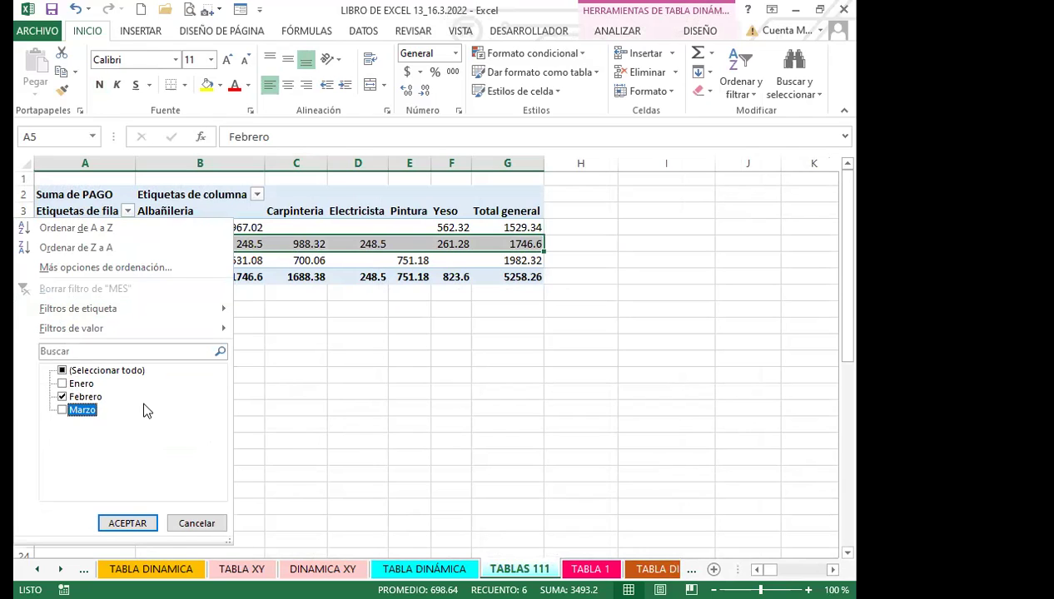
{"action": "left_click", "coordinate": [126, 524]}
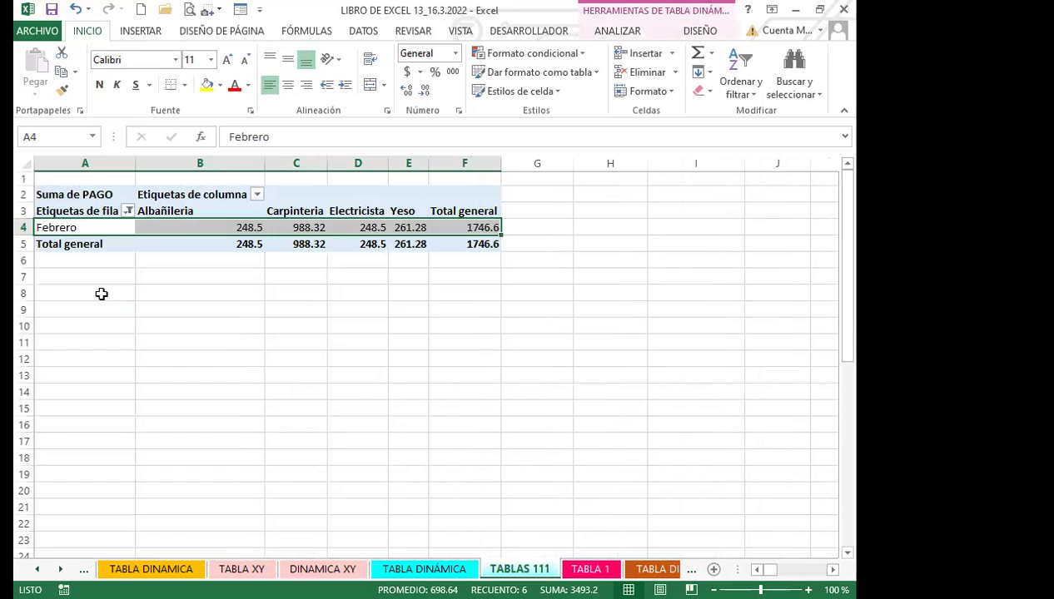
Step: Filter the pivot table's CONCEPTO columns to show only Albañileria
{"action": "left_click", "coordinate": [257, 195]}
{"action": "left_click", "coordinate": [92, 380]}
{"action": "left_click", "coordinate": [92, 394]}
{"action": "left_click", "coordinate": [92, 407]}
{"action": "left_click", "coordinate": [92, 420]}
{"action": "left_click", "coordinate": [92, 421]}
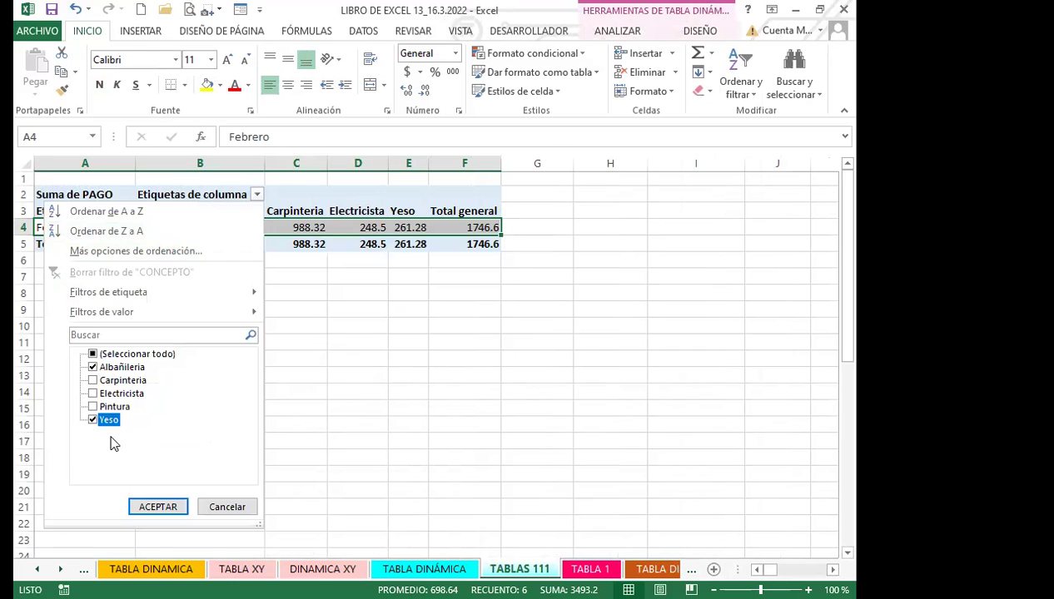
{"action": "left_click", "coordinate": [92, 421]}
{"action": "left_click", "coordinate": [159, 506]}
{"action": "left_click", "coordinate": [266, 325]}
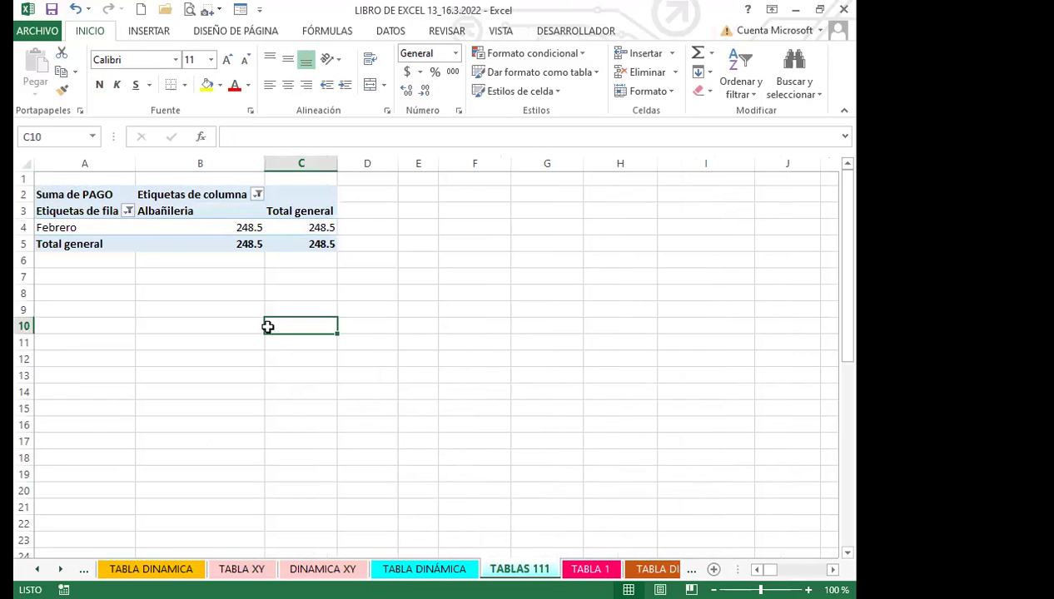
Step: Inspect the Albañileria column of the filtered pivot table and show its field list again
{"action": "left_click", "coordinate": [169, 232]}
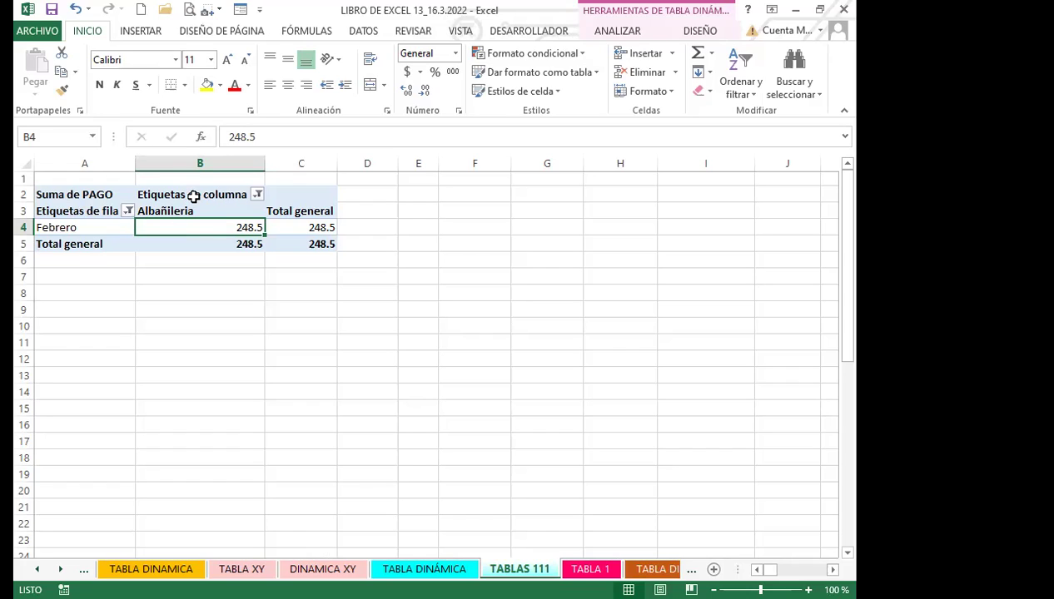
{"action": "left_click", "coordinate": [192, 197]}
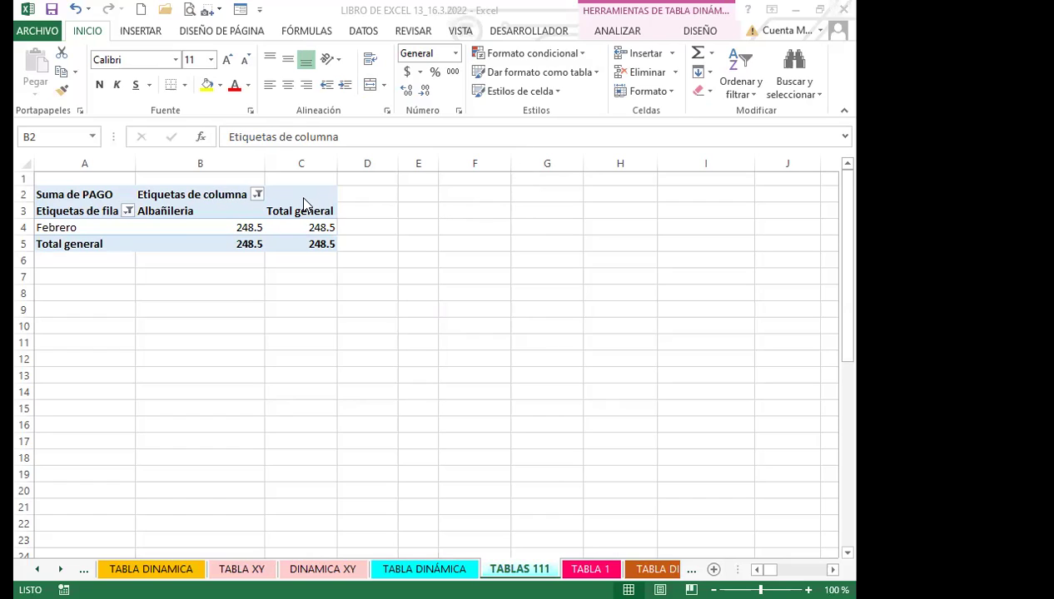
{"action": "left_click", "coordinate": [203, 218]}
{"action": "left_click", "coordinate": [203, 221]}
{"action": "left_click", "coordinate": [233, 204]}
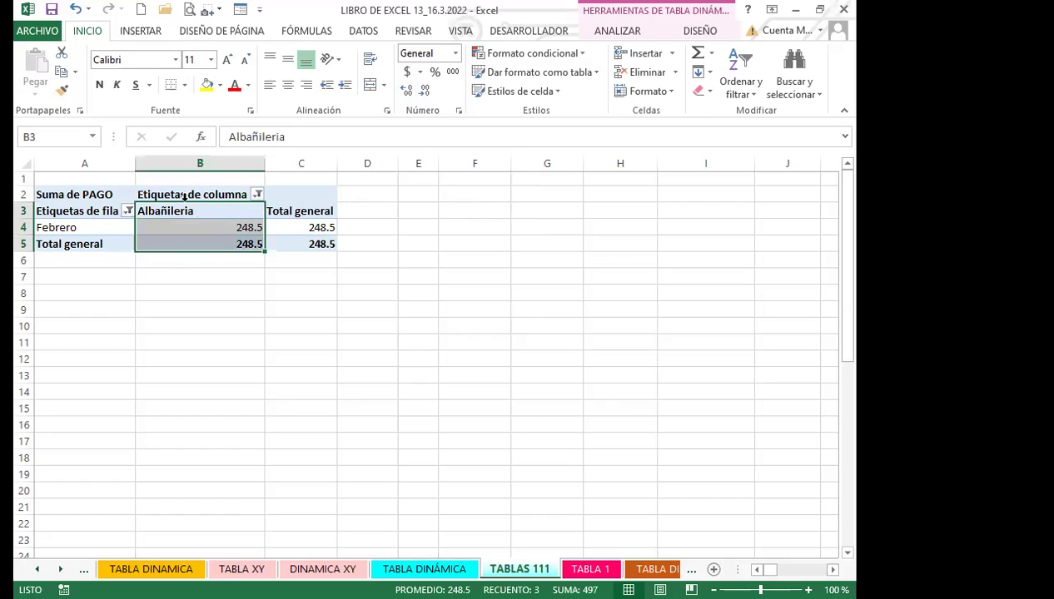
{"action": "left_click", "coordinate": [640, 36]}
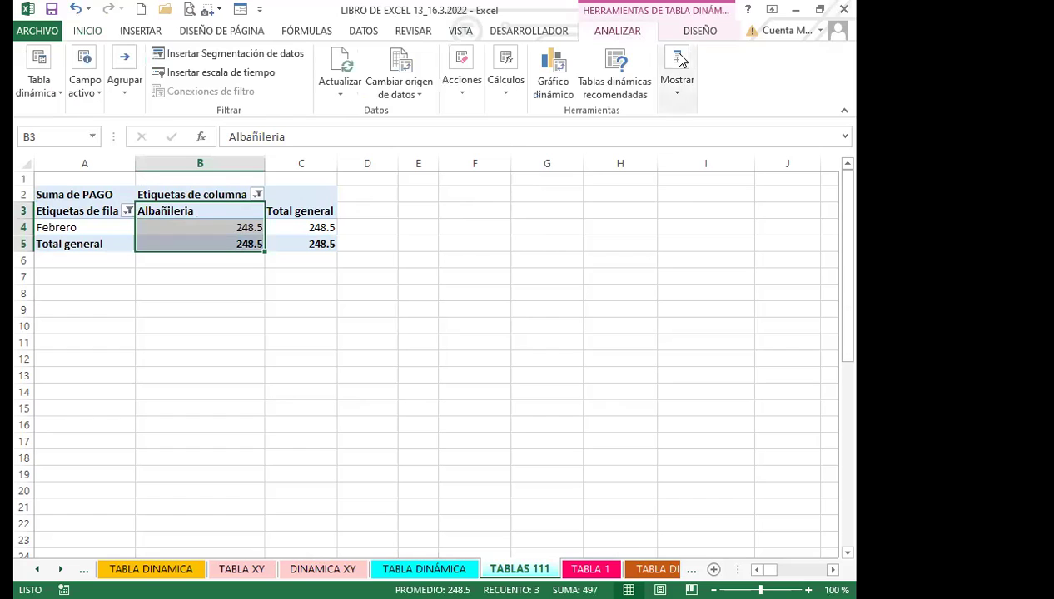
{"action": "left_click", "coordinate": [677, 70]}
{"action": "left_click", "coordinate": [678, 148]}
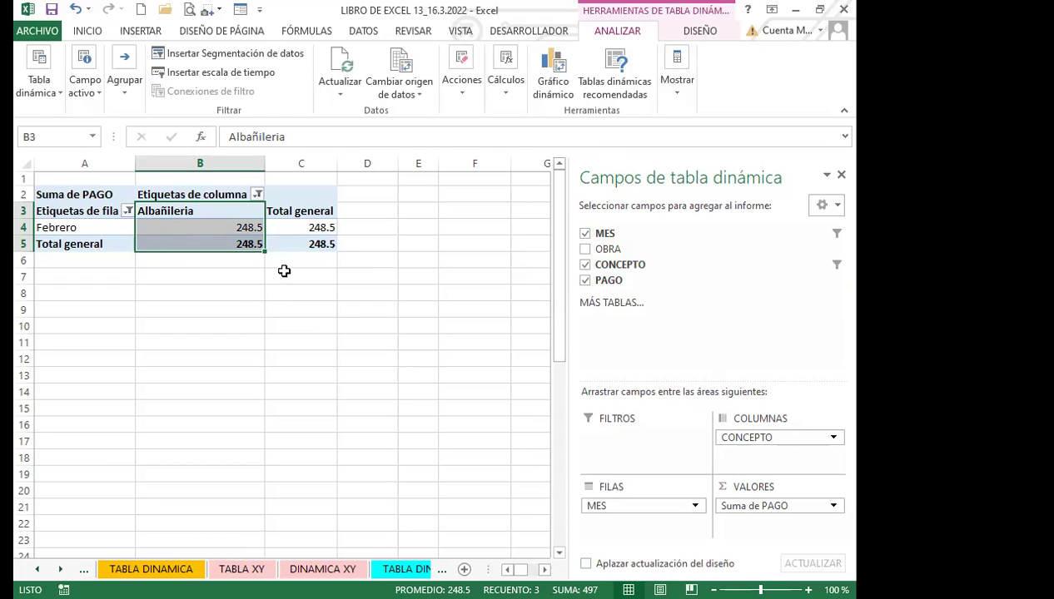
{"action": "left_click", "coordinate": [307, 196]}
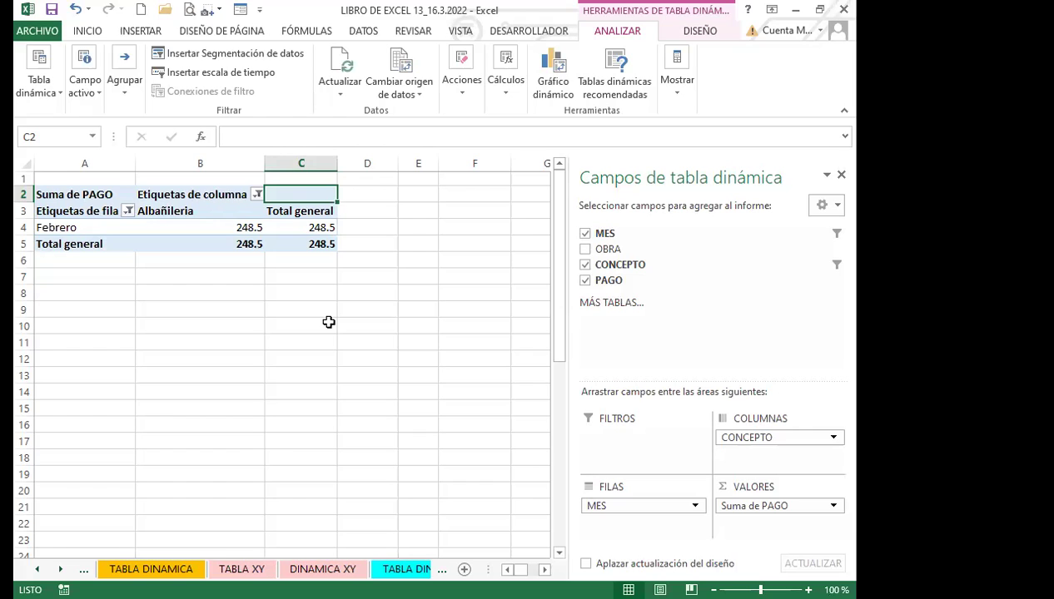
Step: Review the summary functions available in the value field settings of Suma de PAGO, leaving them without changes
{"action": "left_click", "coordinate": [833, 506]}
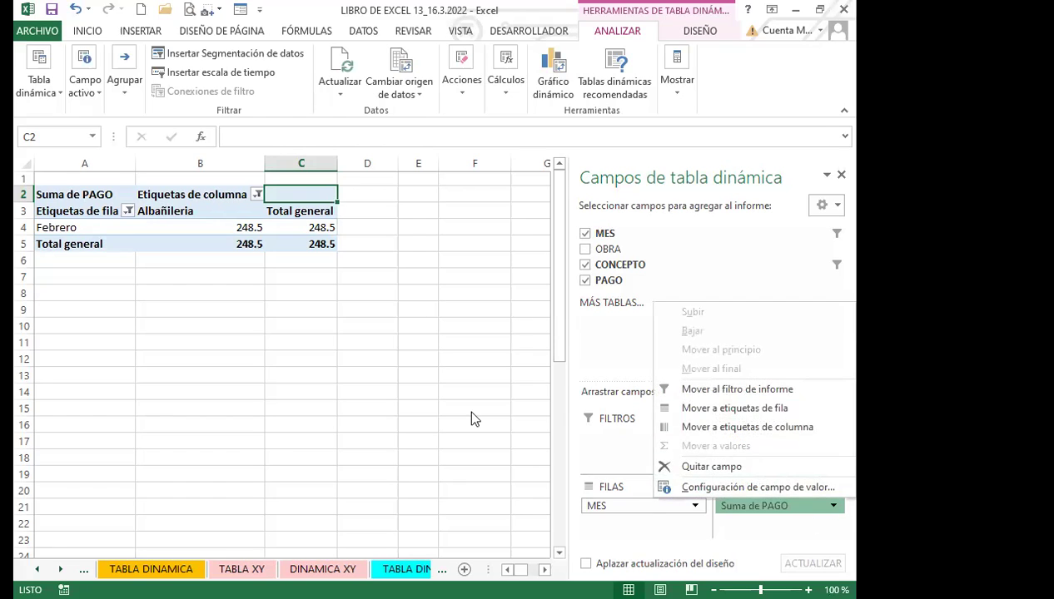
{"action": "left_click", "coordinate": [703, 496]}
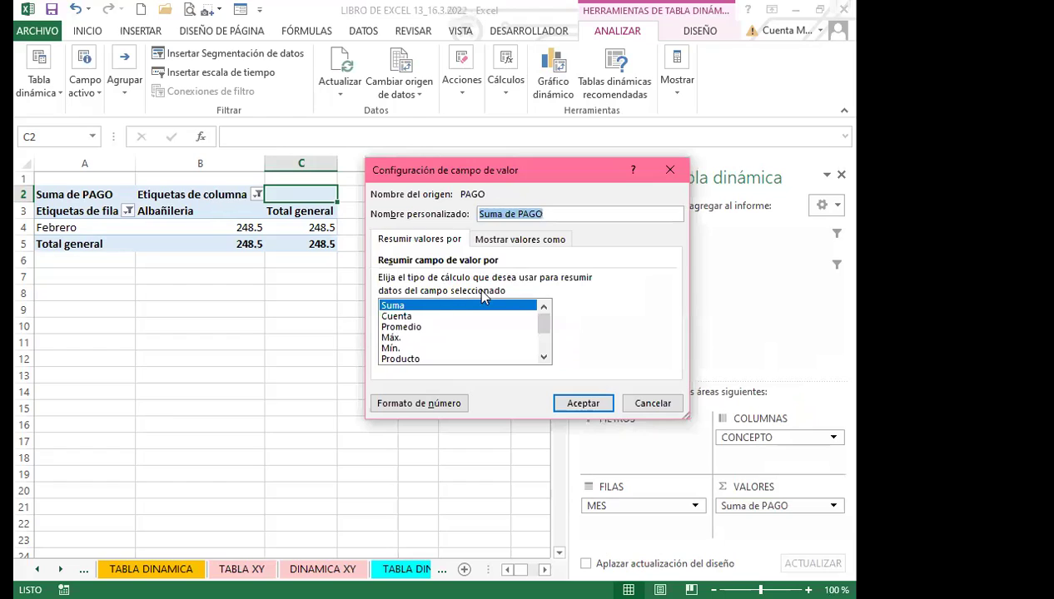
{"action": "mouse_move", "coordinate": [542, 323]}
{"action": "left_mouse_down"}
{"action": "mouse_move", "coordinate": [546, 351]}
{"action": "mouse_move", "coordinate": [539, 315]}
{"action": "left_mouse_up"}
{"action": "left_click_drag", "start_coordinate": [546, 326], "coordinate": [542, 305]}
{"action": "left_click", "coordinate": [662, 405]}
{"action": "left_click", "coordinate": [411, 389]}
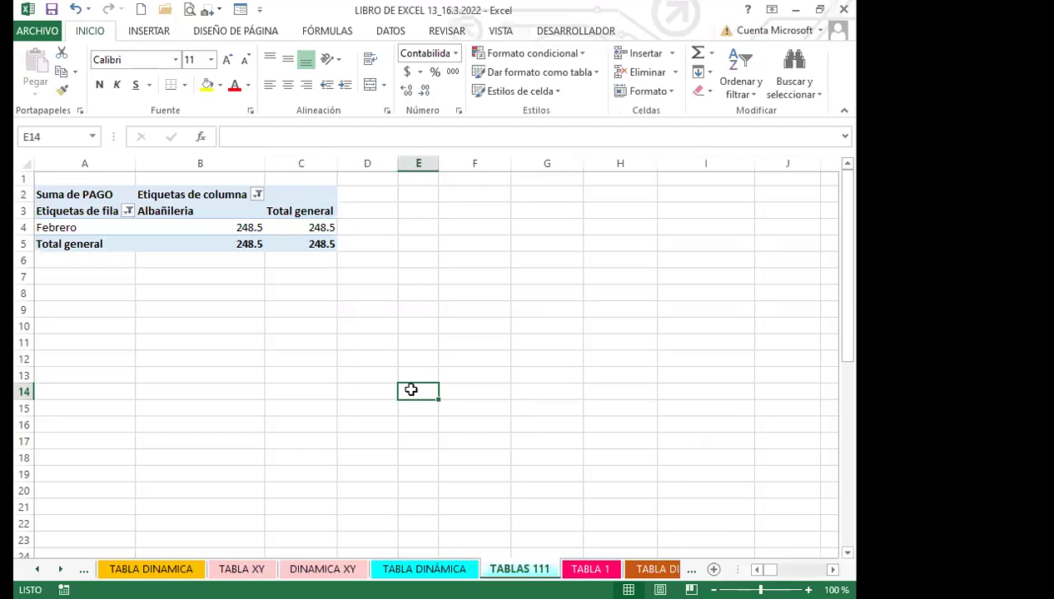
Step: Reset the pivot table's filters to include every CONCEPTO column and every MES row
{"action": "left_click", "coordinate": [297, 198]}
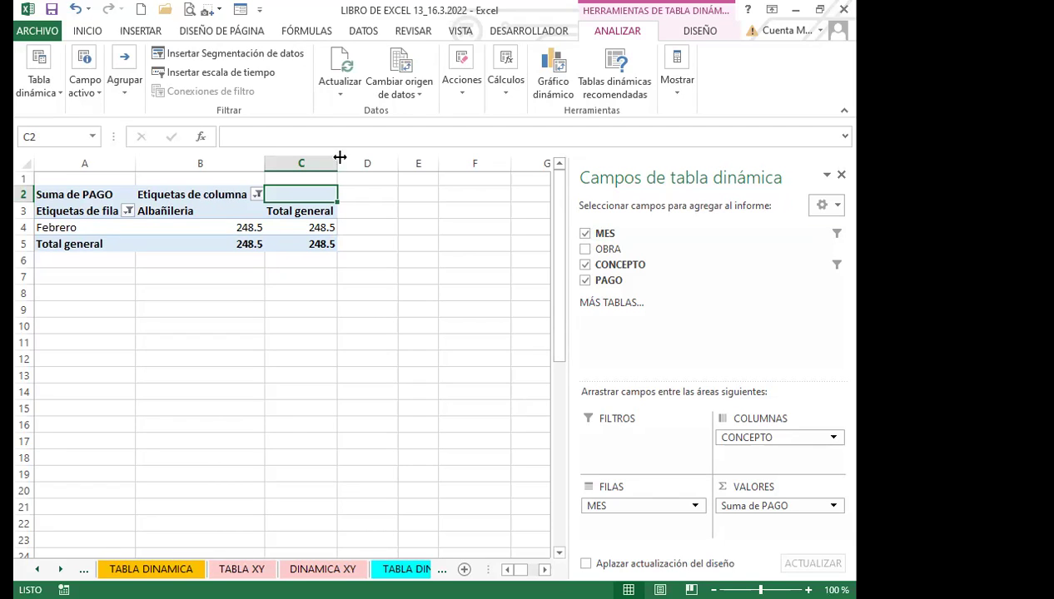
{"action": "left_click", "coordinate": [257, 195]}
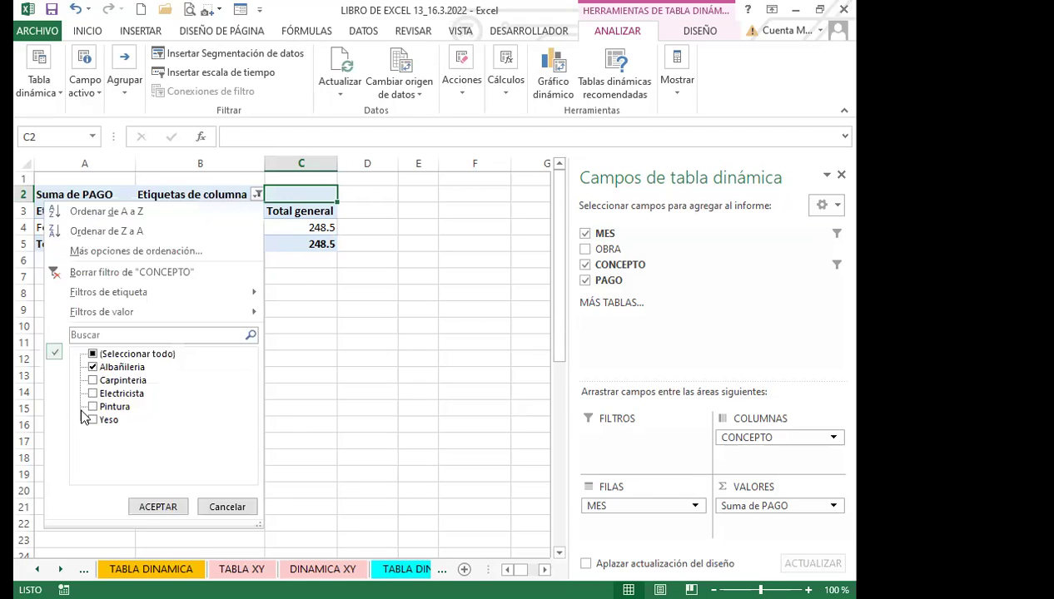
{"action": "left_click", "coordinate": [94, 355]}
{"action": "left_click", "coordinate": [169, 506]}
{"action": "left_click", "coordinate": [129, 210]}
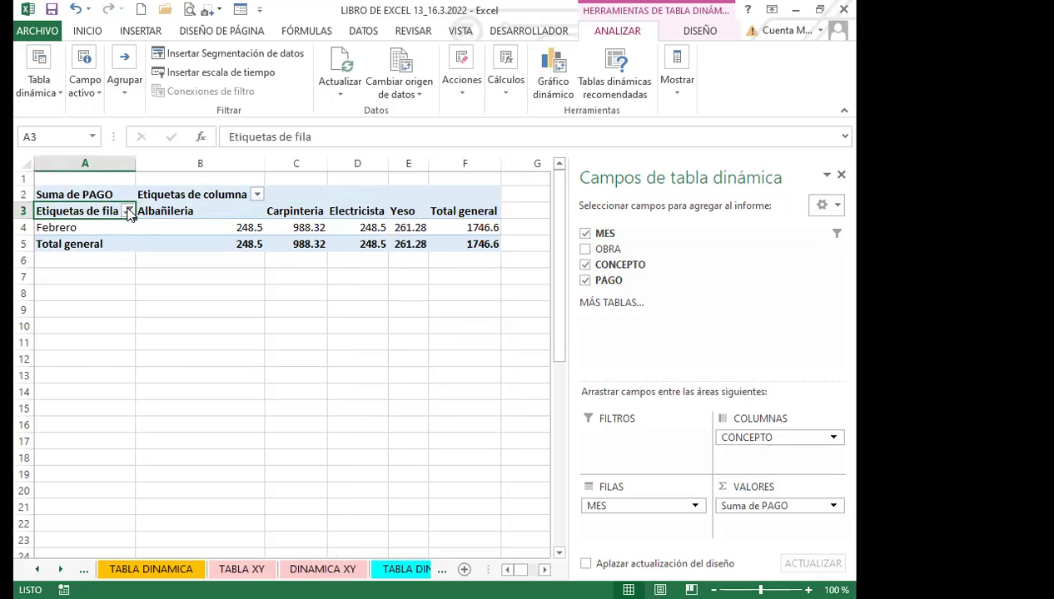
{"action": "left_click", "coordinate": [62, 371]}
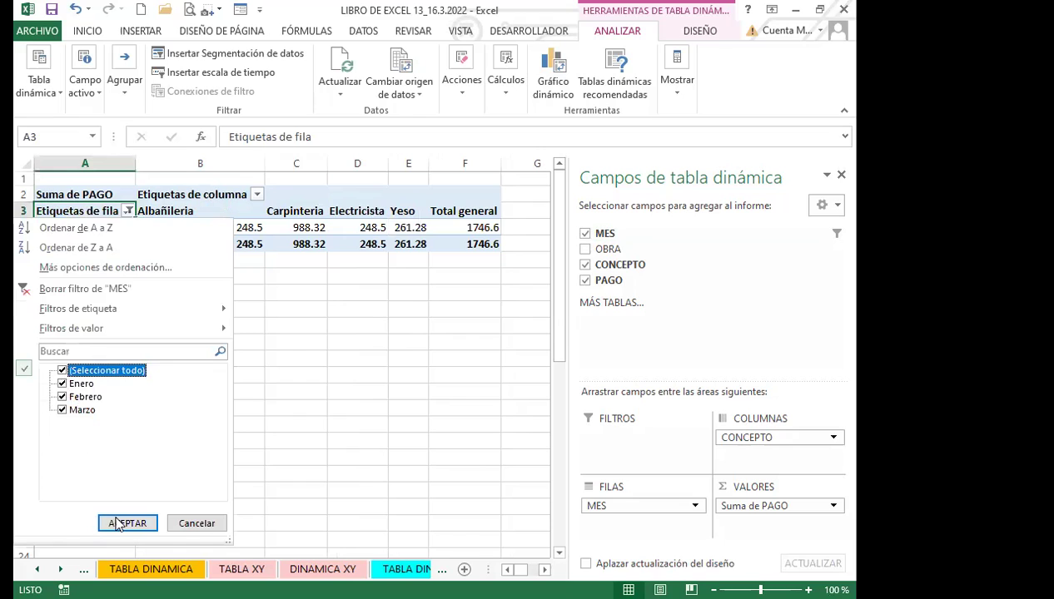
{"action": "key", "text": "Return"}
{"action": "left_click", "coordinate": [326, 421]}
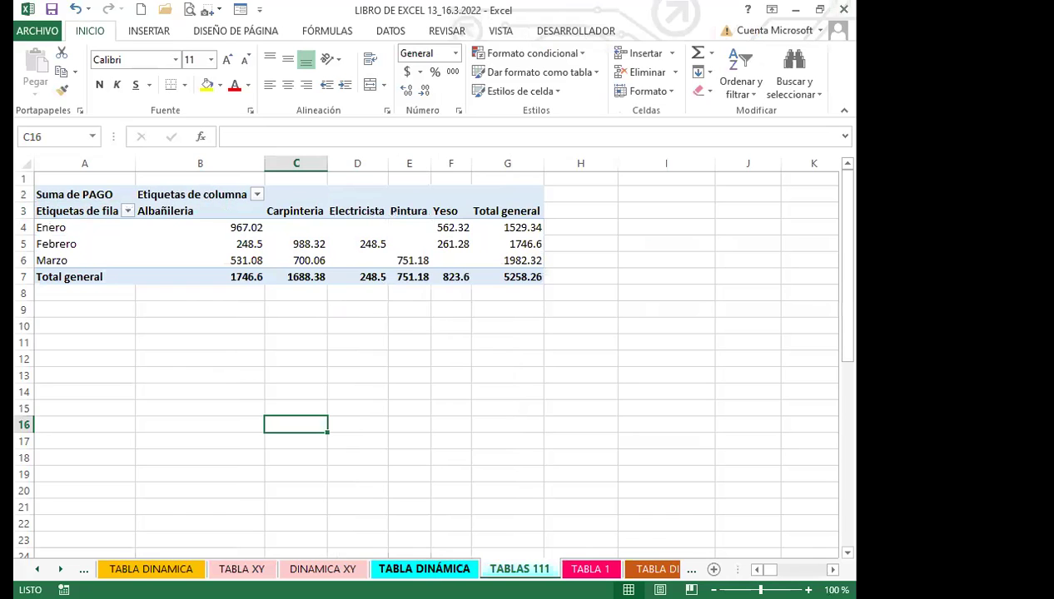
Step: Read question B on the TABLA DINÁMICA sheet and check the CONCEPTO and PAGO columns of the payments table
{"action": "left_click", "coordinate": [434, 569]}
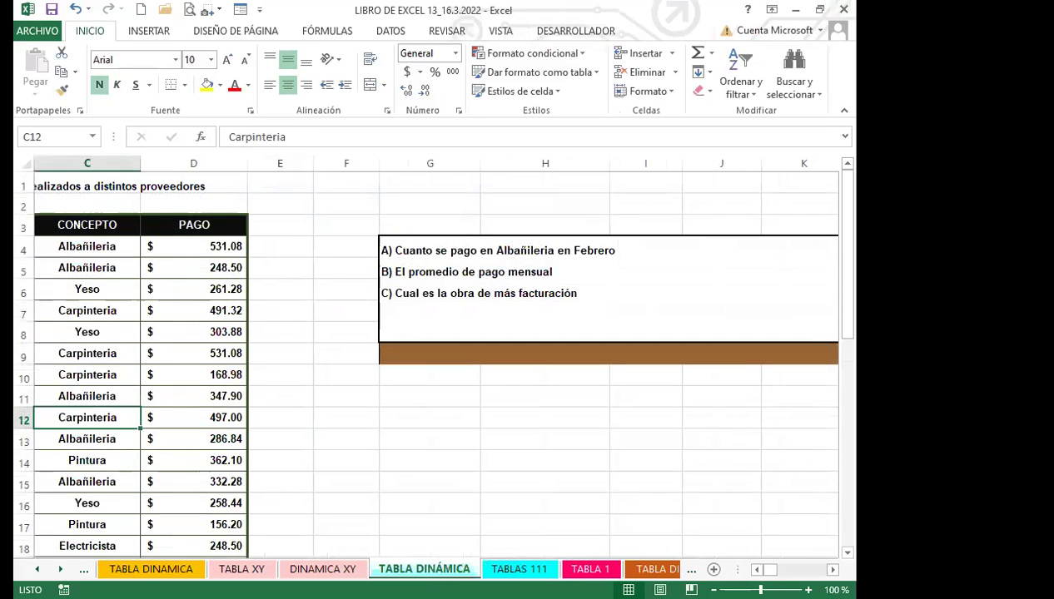
{"action": "left_click", "coordinate": [152, 394]}
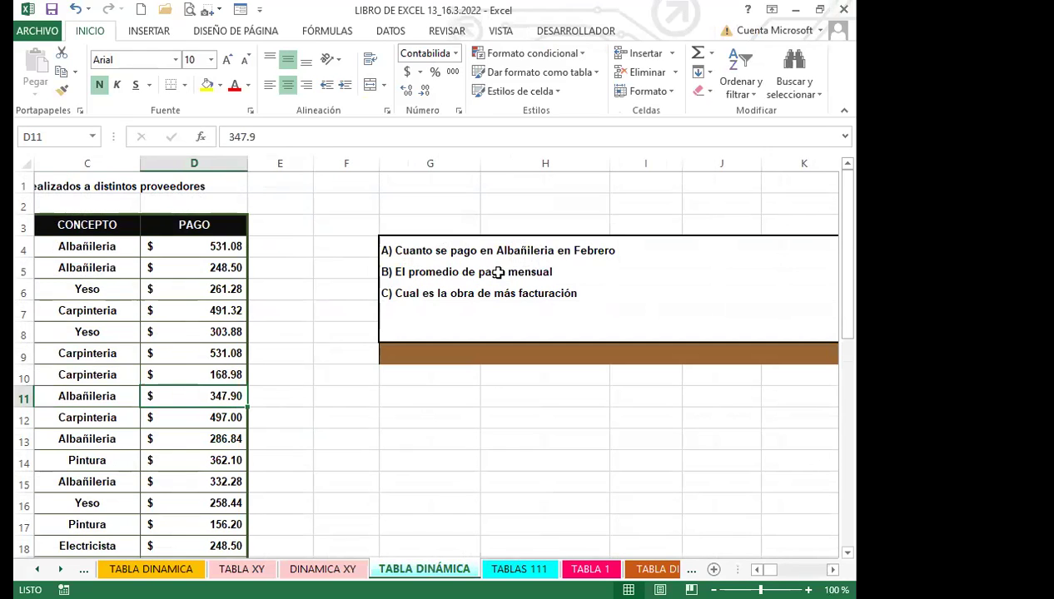
{"action": "left_click", "coordinate": [86, 336]}
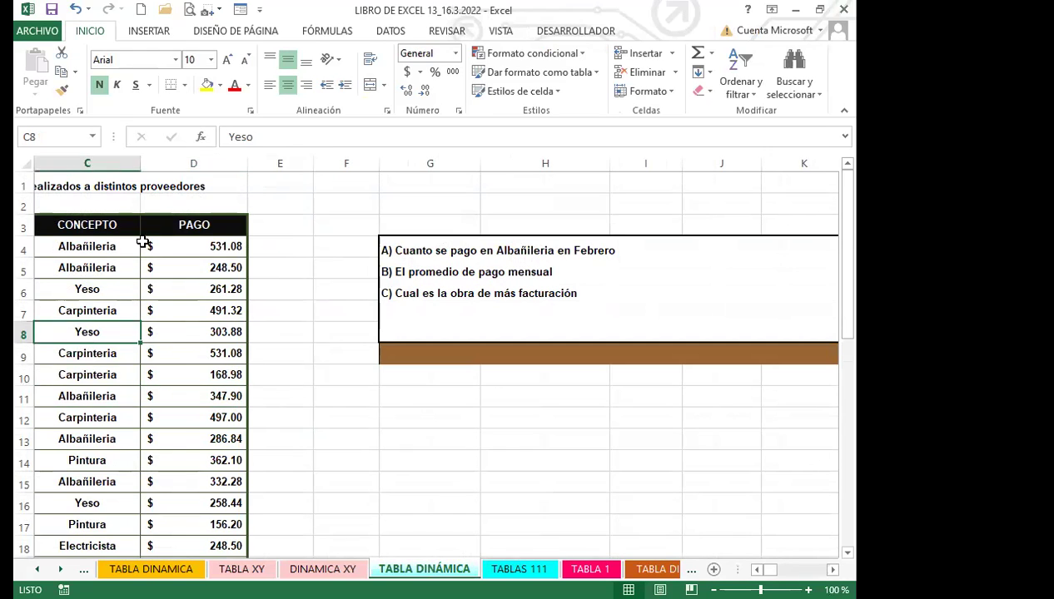
{"action": "left_click", "coordinate": [195, 243]}
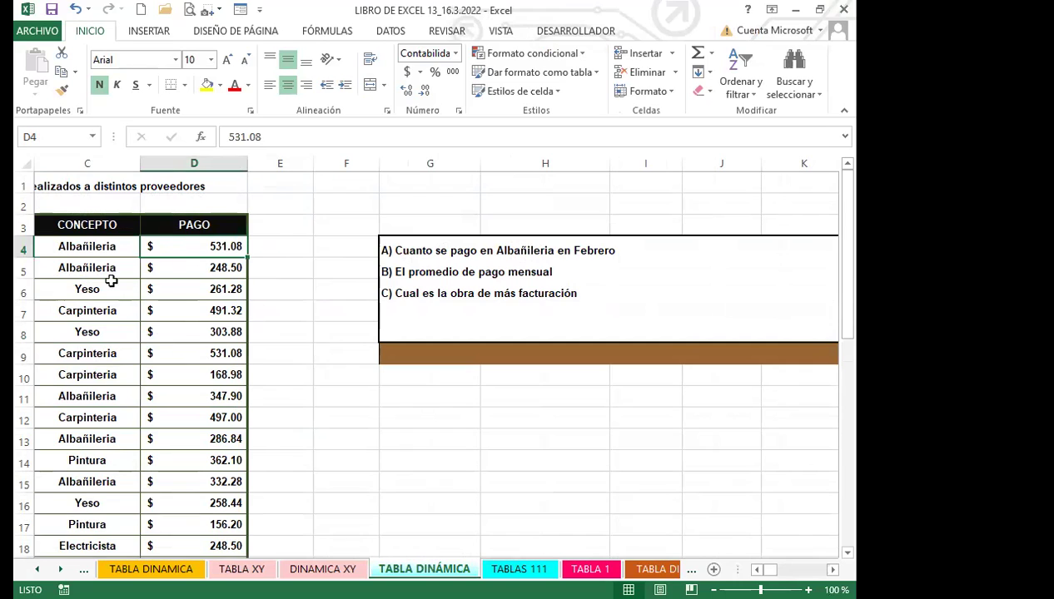
{"action": "left_click", "coordinate": [87, 268]}
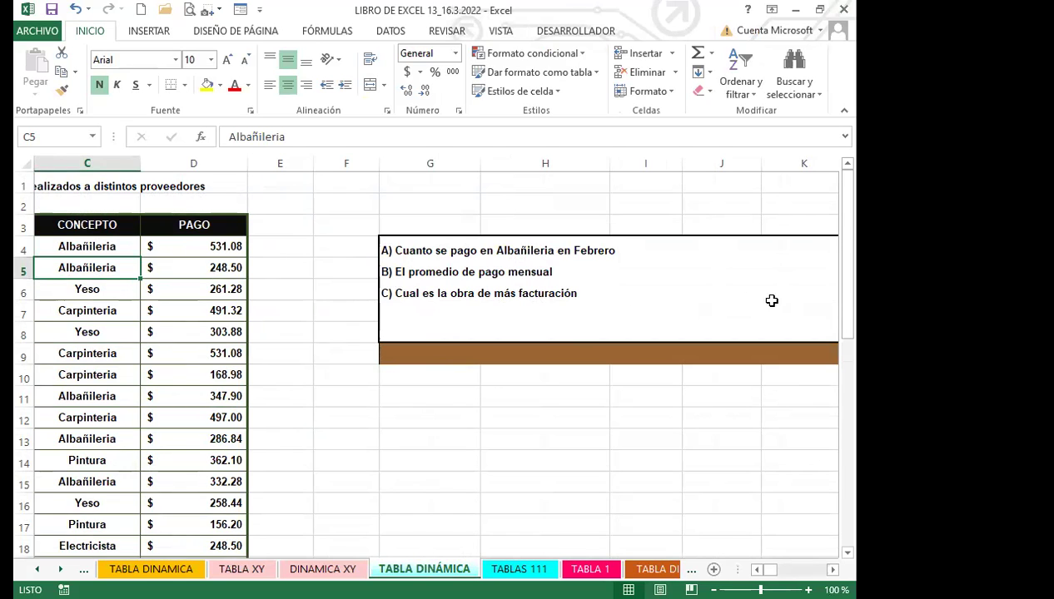
Step: Create a second pivot table from the supplier payments range A3:D19, placed at cell A20 of the existing TABLAS 111 sheet
{"action": "left_click", "coordinate": [75, 376]}
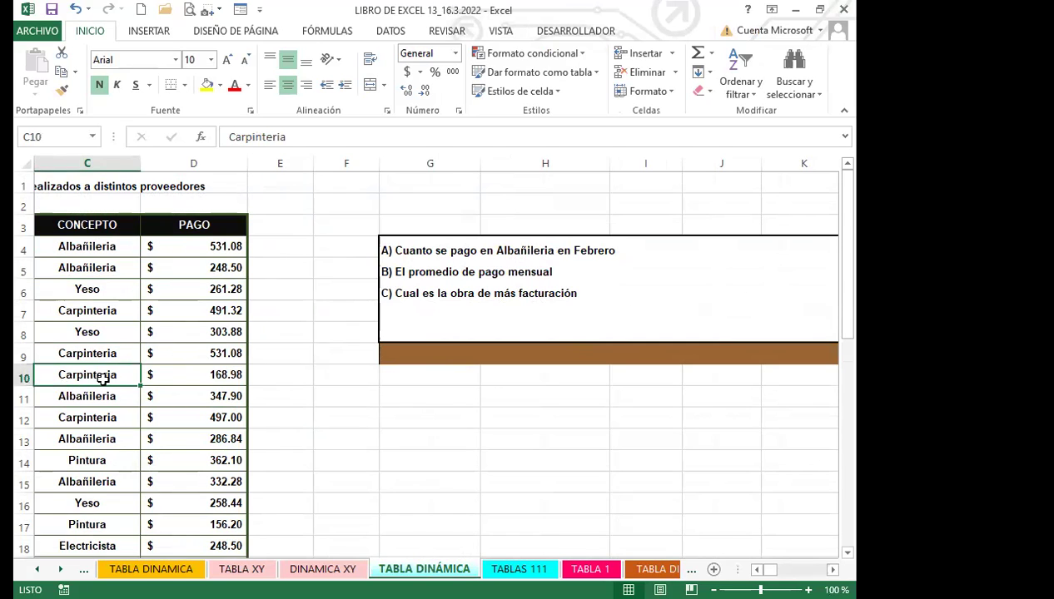
{"action": "left_click", "coordinate": [143, 33]}
{"action": "left_click", "coordinate": [39, 63]}
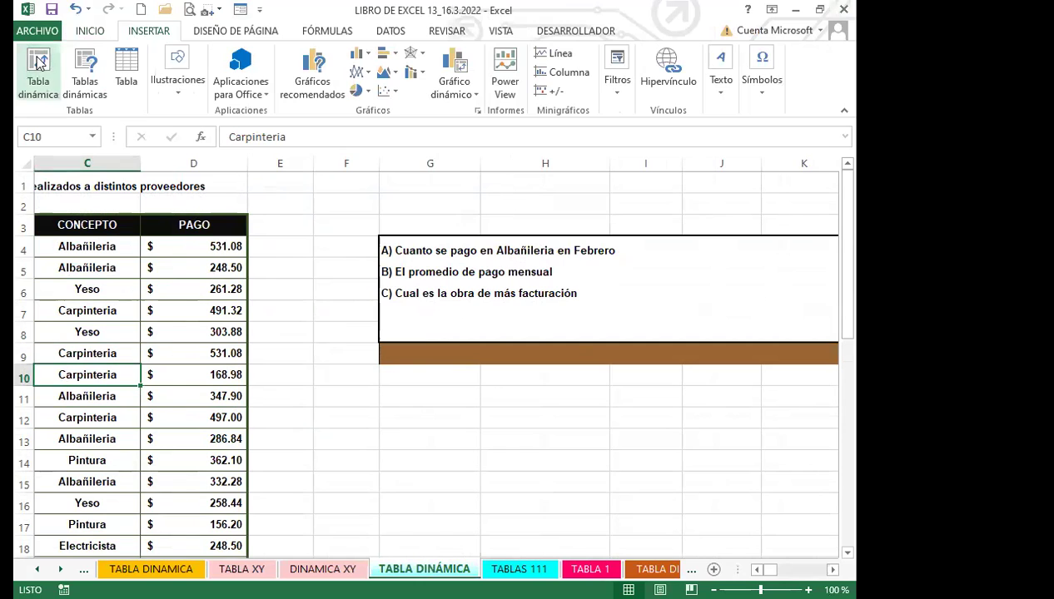
{"action": "left_click", "coordinate": [383, 330]}
{"action": "left_click", "coordinate": [456, 346]}
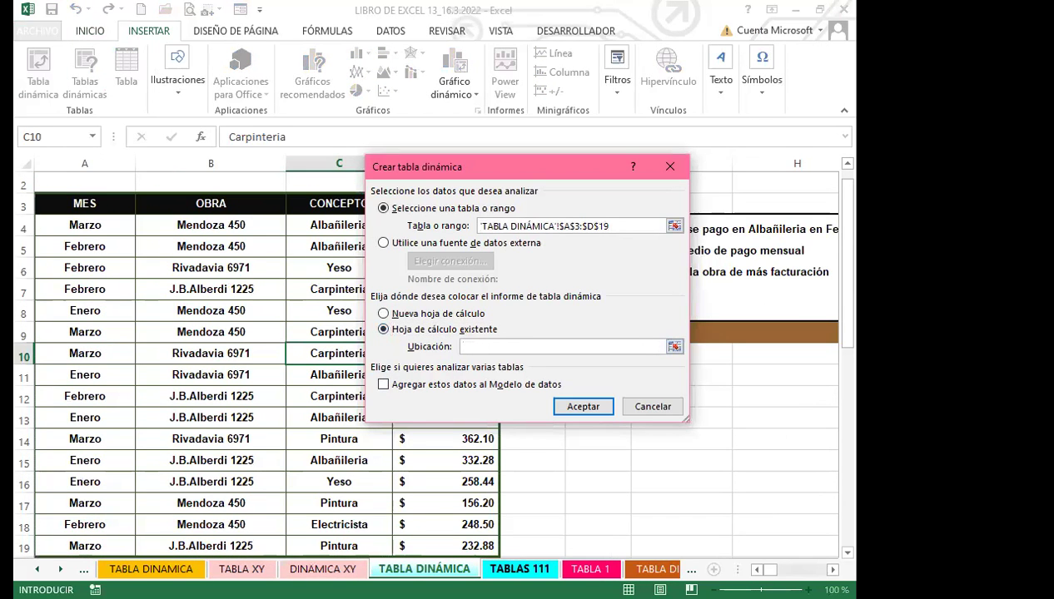
{"action": "left_click", "coordinate": [516, 569]}
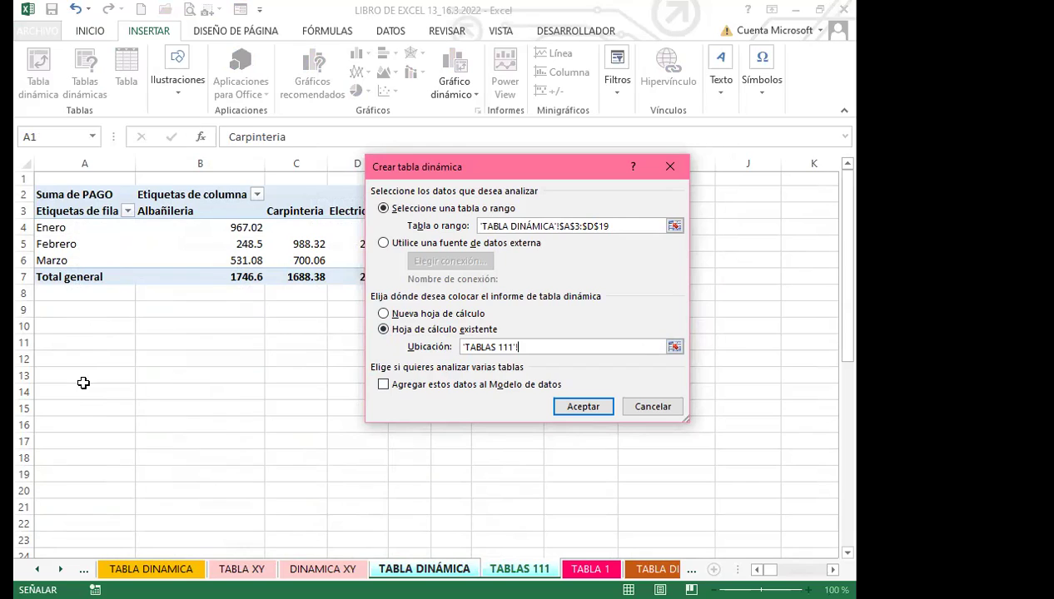
{"action": "left_click", "coordinate": [77, 492]}
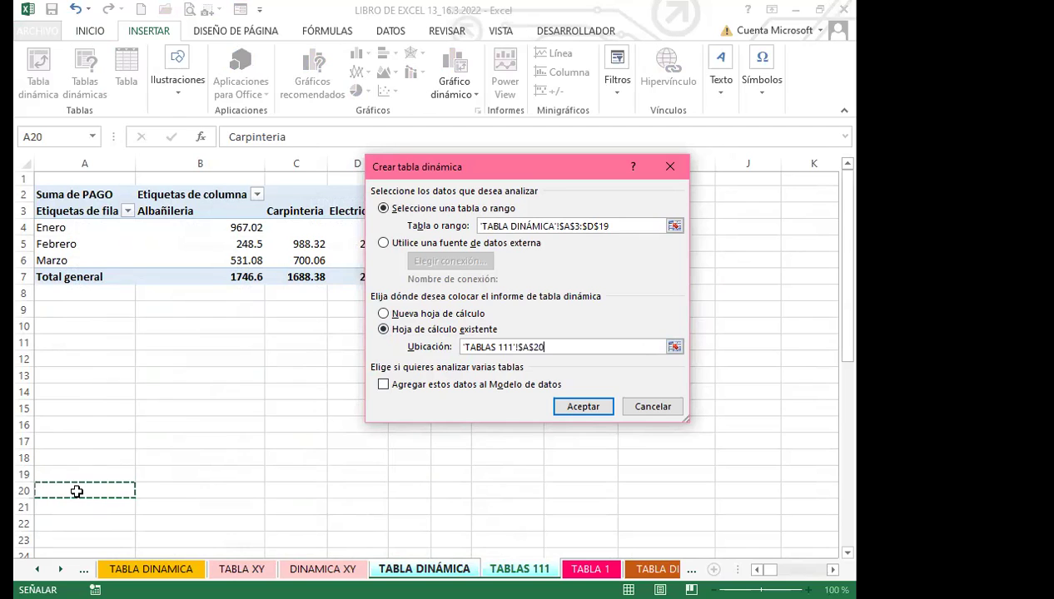
{"action": "left_click", "coordinate": [584, 408]}
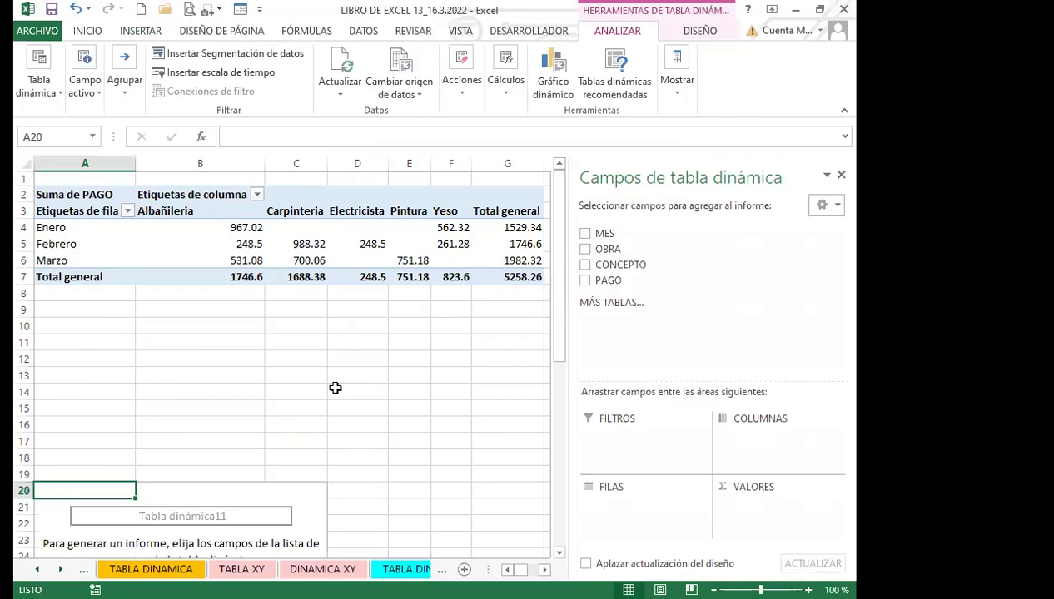
Step: Look over the empty pivot table at A20, close its field list and recheck the questions on the TABLA DINÁMICA sheet
{"action": "scroll", "coordinate": [335, 388], "scroll_direction": "down", "scroll_amount": 7}
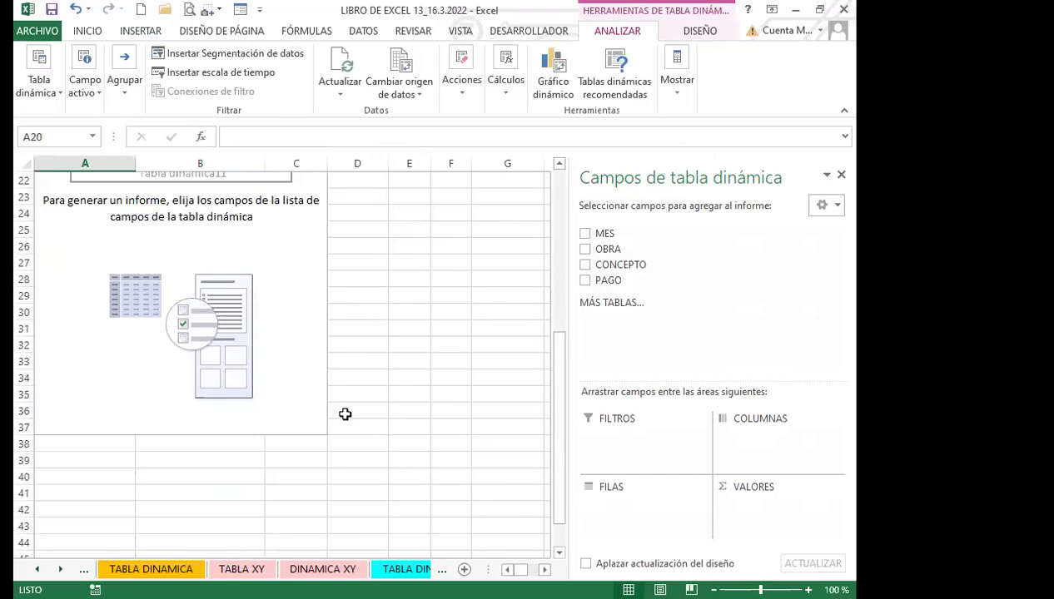
{"action": "scroll", "coordinate": [346, 413], "scroll_direction": "up", "scroll_amount": 1}
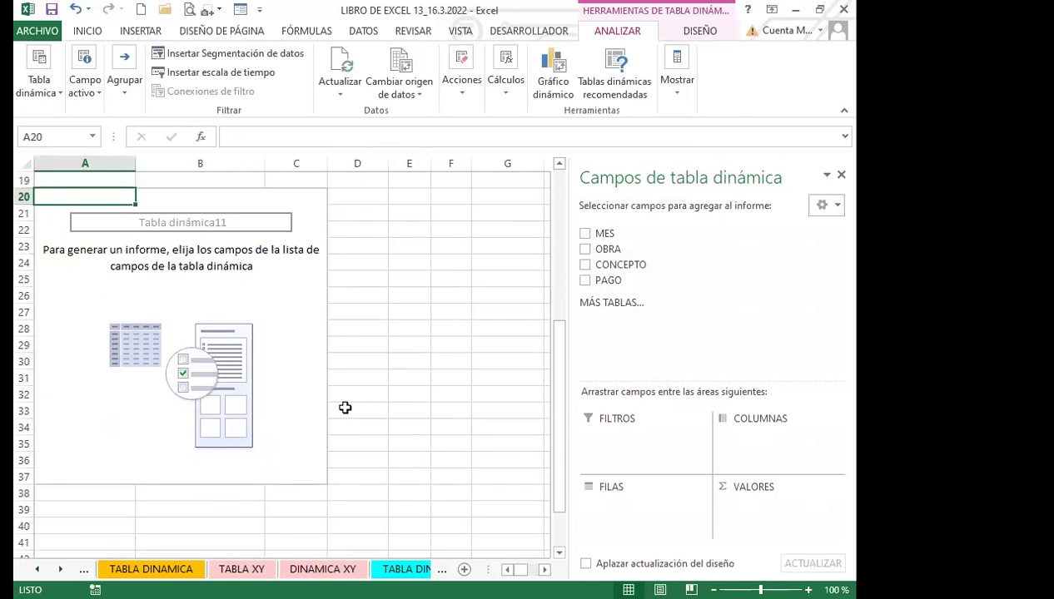
{"action": "left_click", "coordinate": [218, 227]}
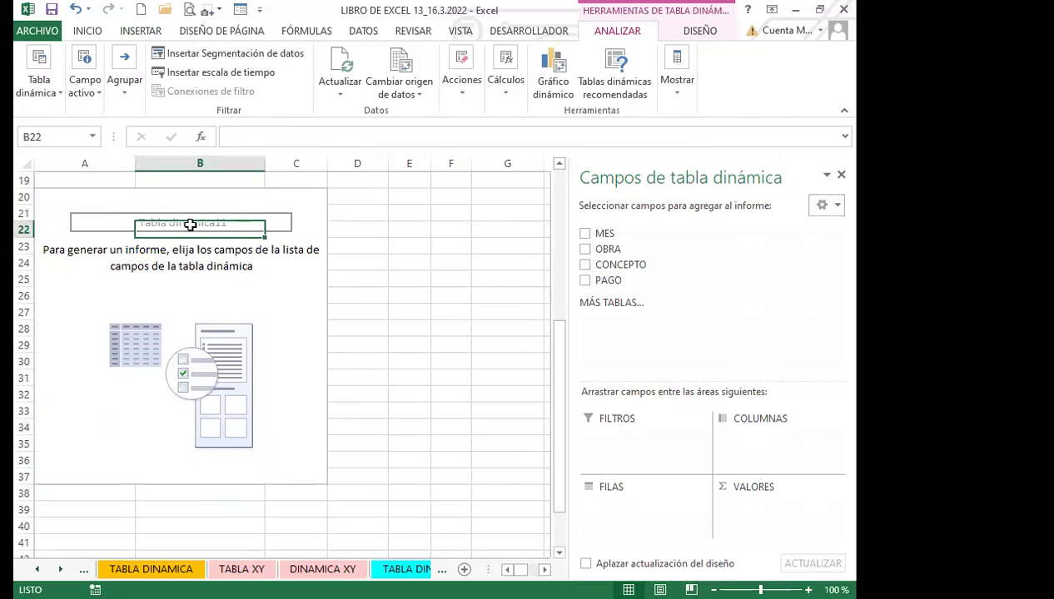
{"action": "left_click", "coordinate": [248, 265]}
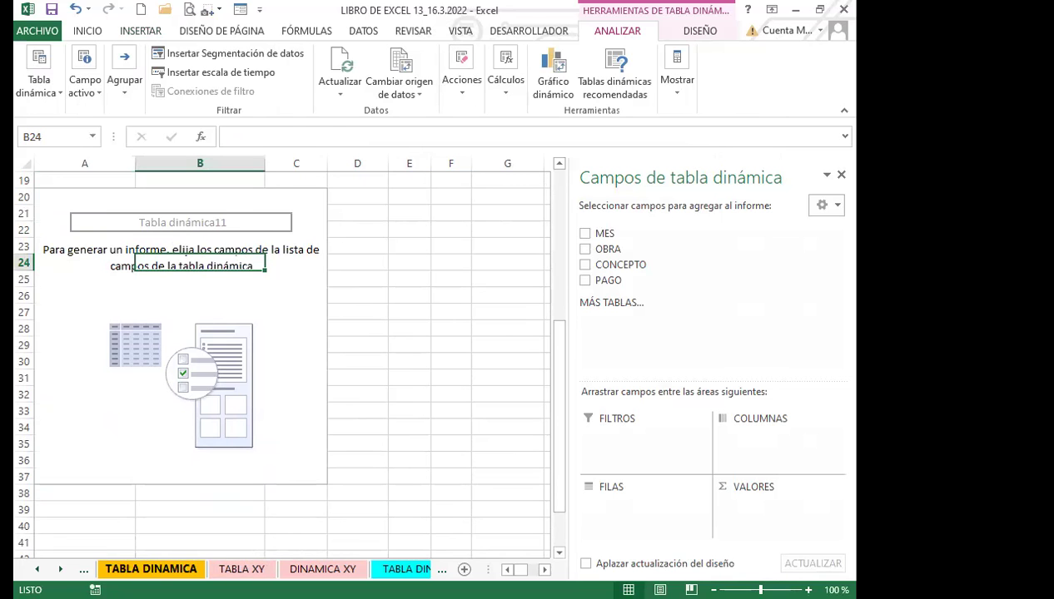
{"action": "left_click", "coordinate": [842, 177]}
{"action": "left_click", "coordinate": [424, 569]}
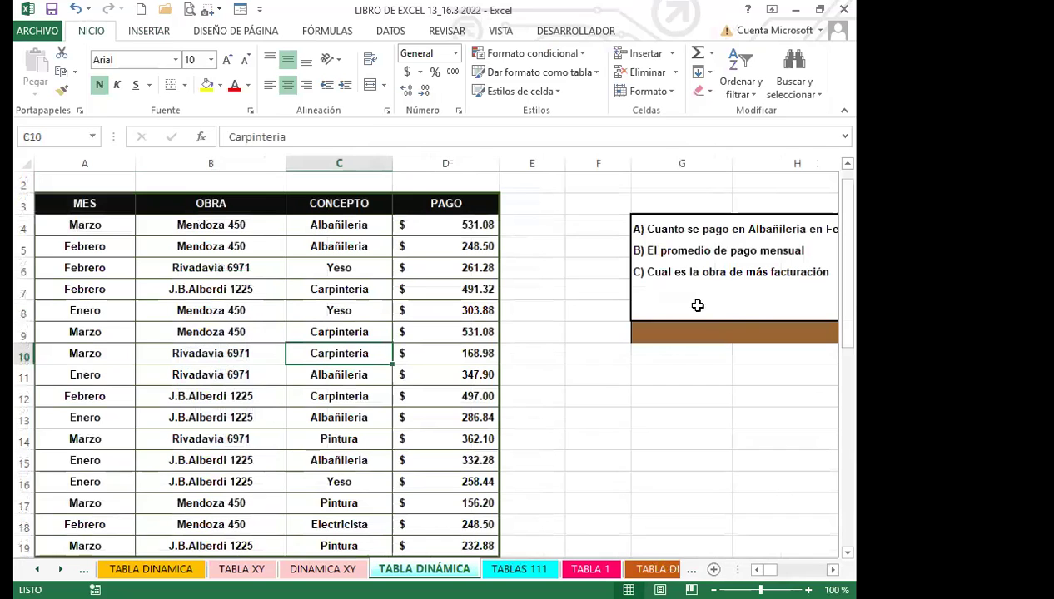
{"action": "left_click", "coordinate": [520, 569]}
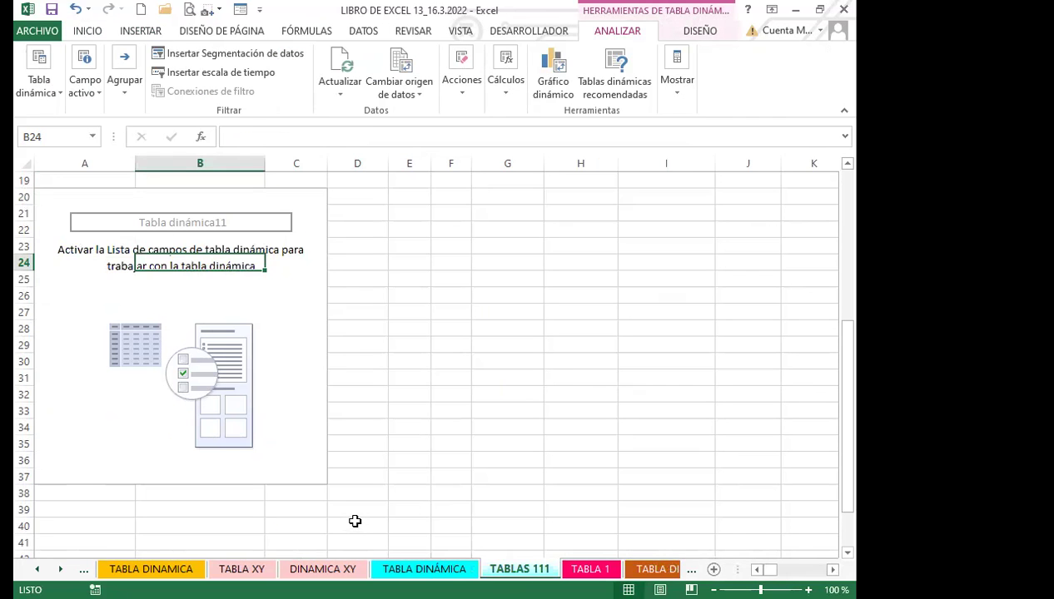
Step: Show the field list for the empty pivot table at A20 on TABLAS 111
{"action": "left_click", "coordinate": [263, 324]}
{"action": "left_click", "coordinate": [290, 307]}
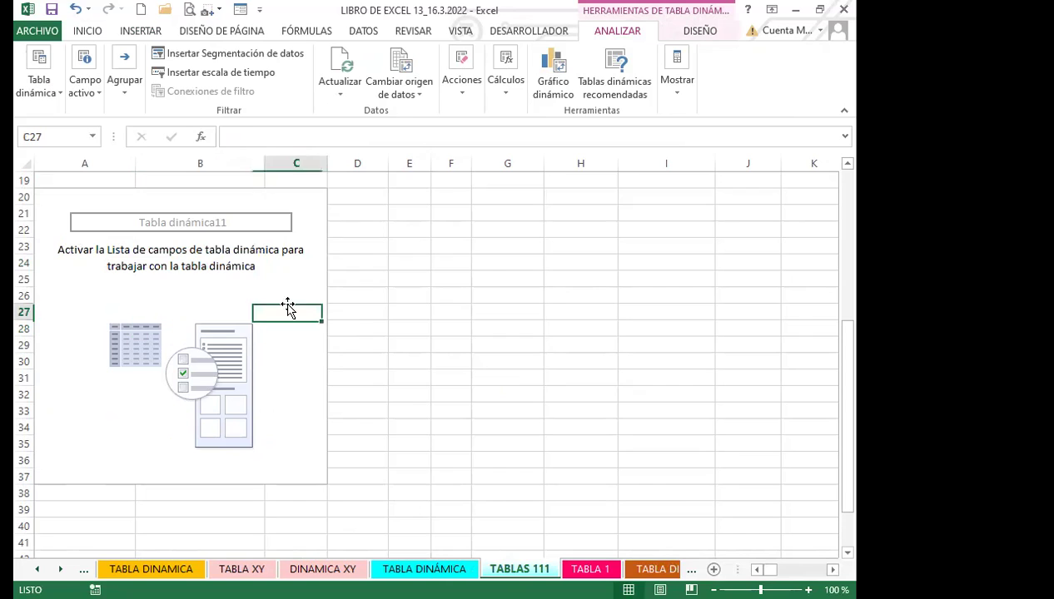
{"action": "left_click", "coordinate": [672, 67]}
{"action": "left_click", "coordinate": [678, 153]}
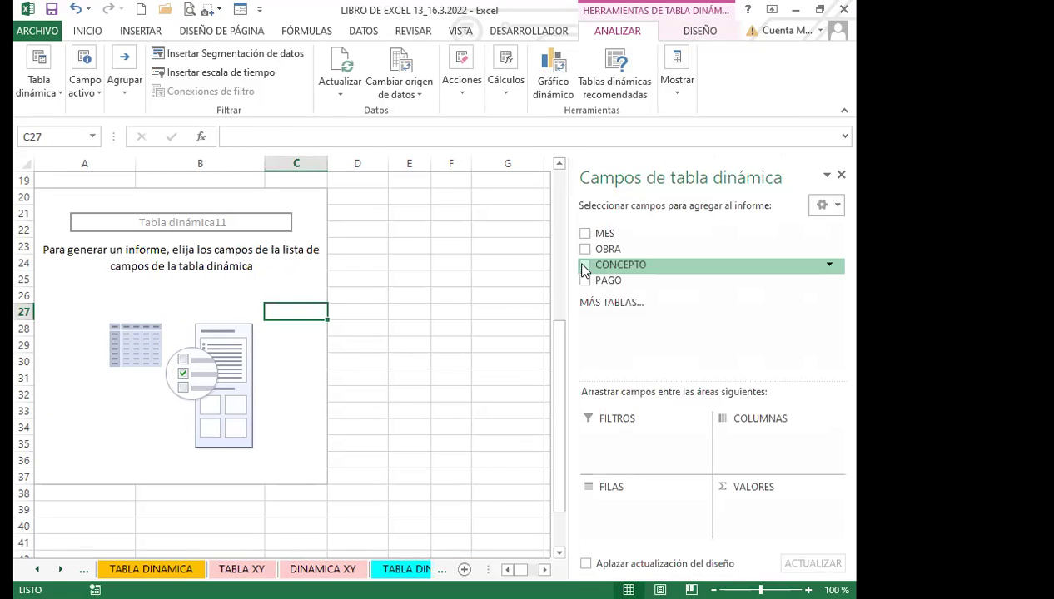
Step: Build the pivot table at A20 with OBRA as rows and PAGO as values, summarised by Promedio
{"action": "left_click", "coordinate": [585, 249]}
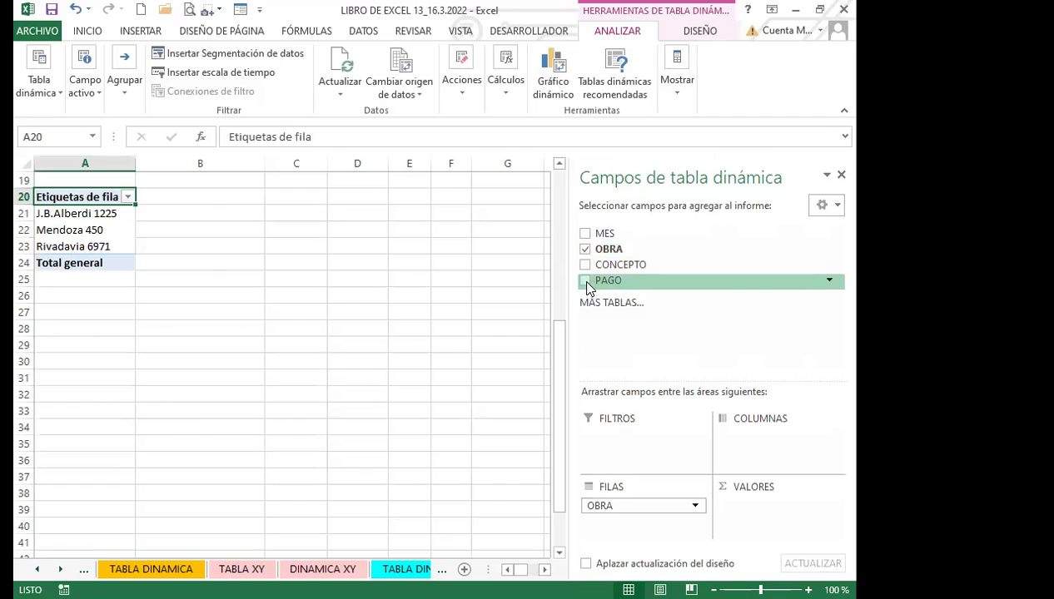
{"action": "left_click", "coordinate": [586, 281]}
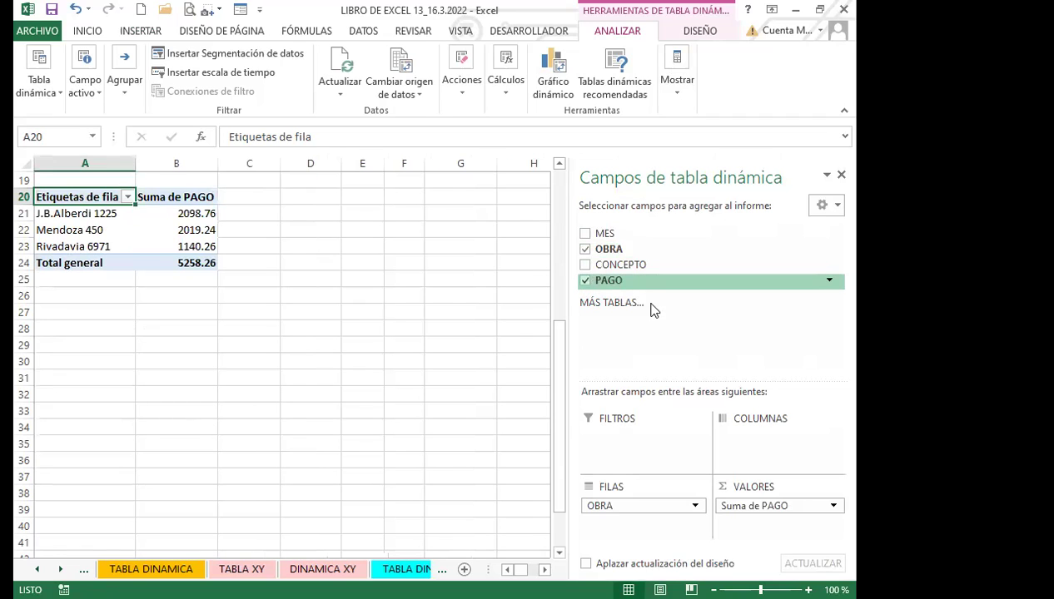
{"action": "left_click", "coordinate": [834, 507]}
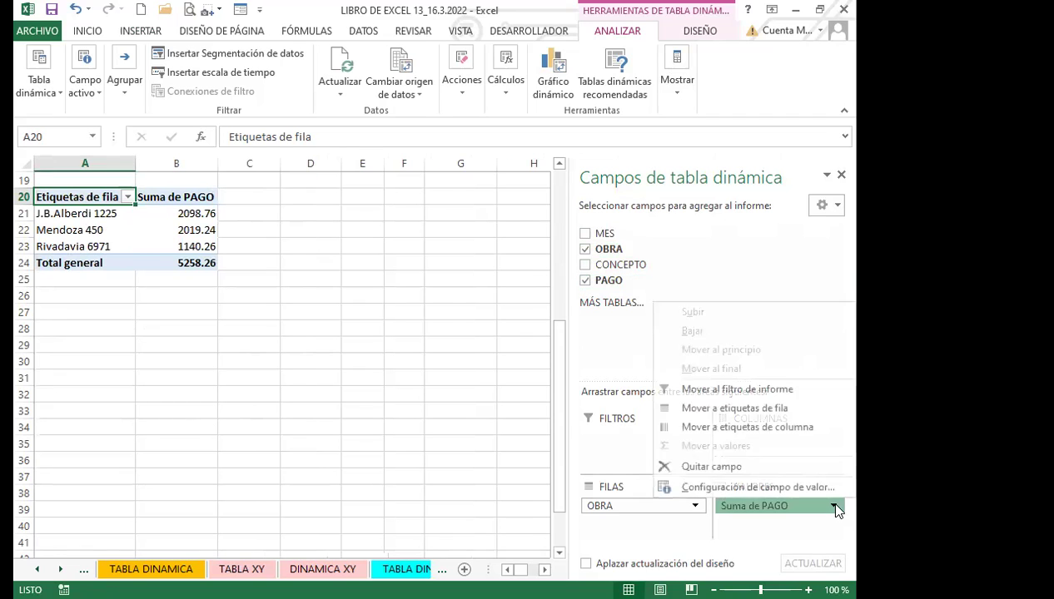
{"action": "left_click", "coordinate": [723, 490]}
{"action": "left_click", "coordinate": [404, 327]}
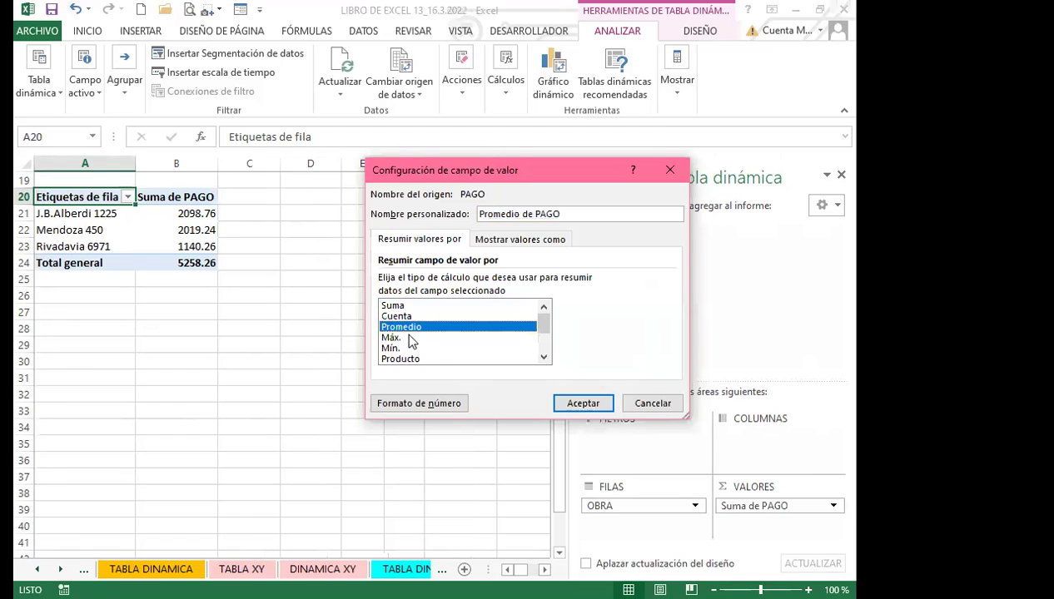
{"action": "left_click", "coordinate": [582, 403]}
{"action": "left_click", "coordinate": [295, 358]}
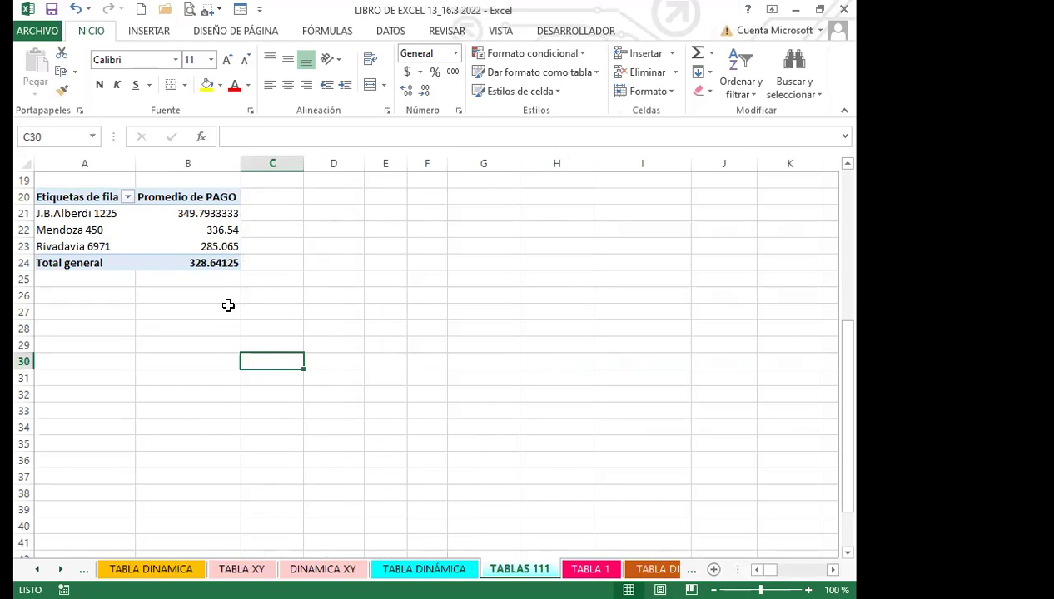
Step: Reread question B beside the payments table on the TABLA DINÁMICA sheet and return to TABLAS 111
{"action": "left_click", "coordinate": [412, 569]}
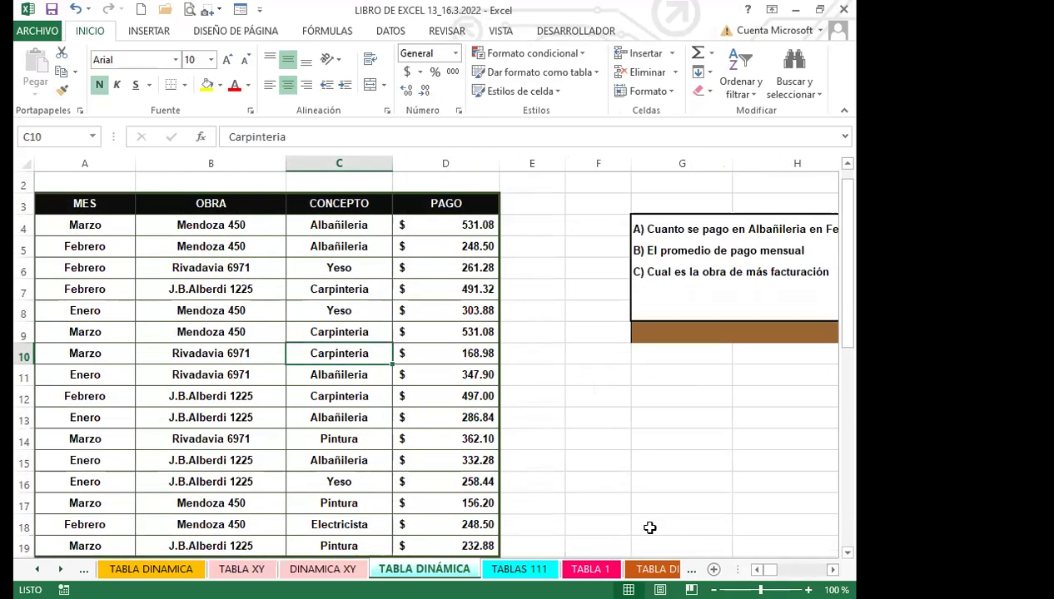
{"action": "left_click", "coordinate": [832, 570]}
{"action": "left_click", "coordinate": [832, 569]}
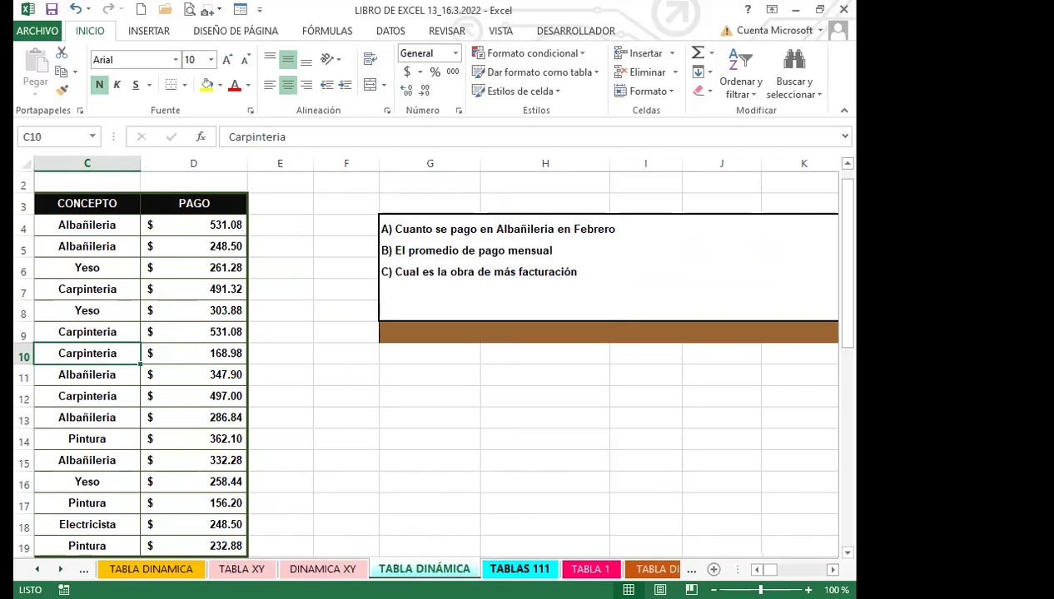
{"action": "left_click", "coordinate": [520, 568]}
Step: Replace OBRA with MES as the row field of the pivot table at A20
{"action": "left_click", "coordinate": [162, 239]}
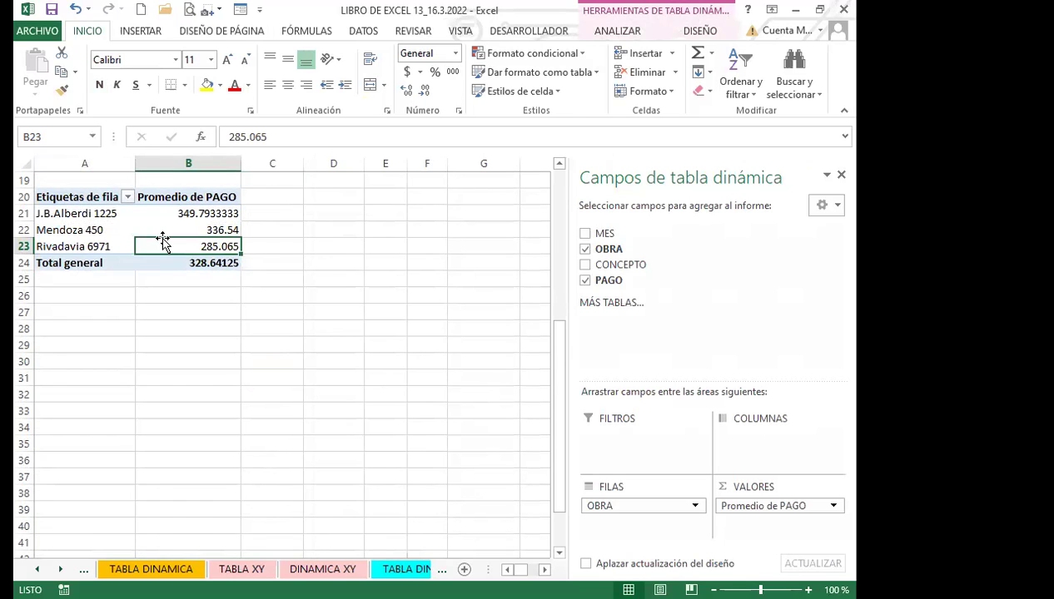
{"action": "left_click", "coordinate": [585, 233]}
{"action": "left_click", "coordinate": [585, 250]}
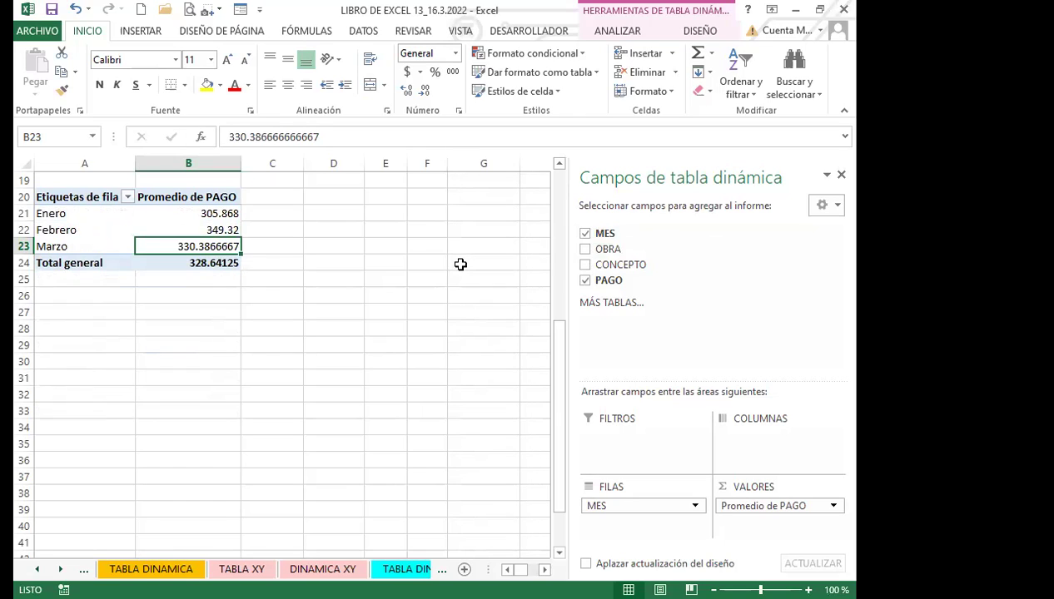
Step: Try grouping the average payments by CONCEPTO, by OBRA, and by OBRA with MES, ending with MES alone
{"action": "left_click", "coordinate": [586, 265]}
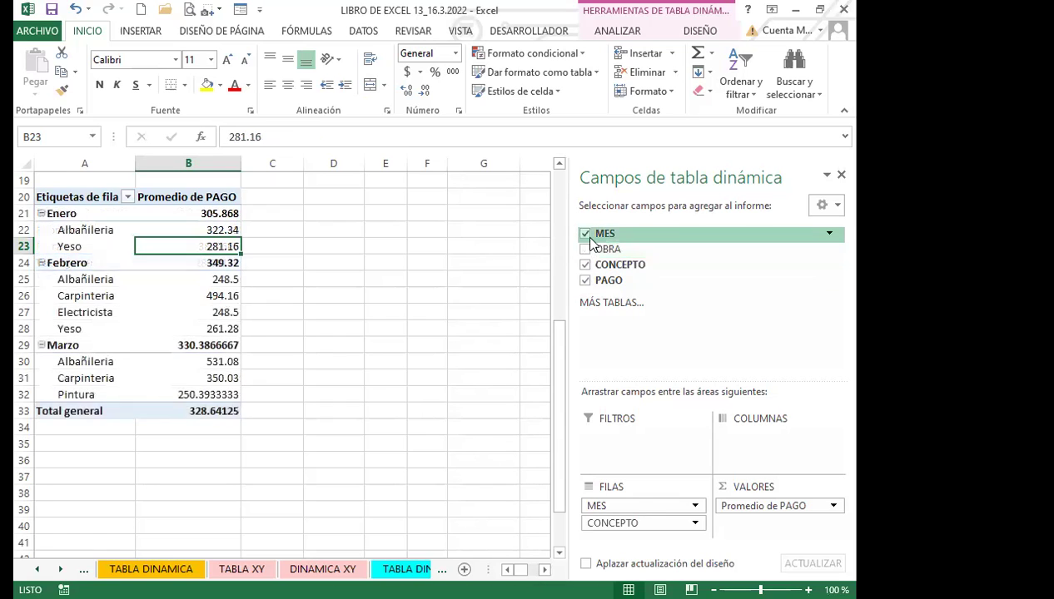
{"action": "left_click", "coordinate": [586, 234]}
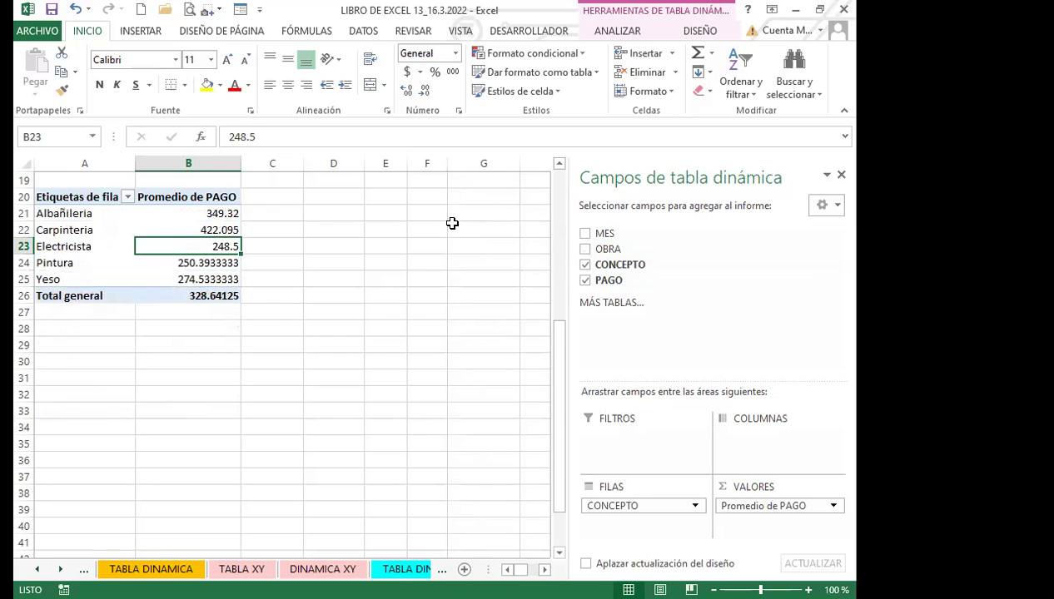
{"action": "left_click", "coordinate": [585, 249]}
{"action": "left_click", "coordinate": [585, 265]}
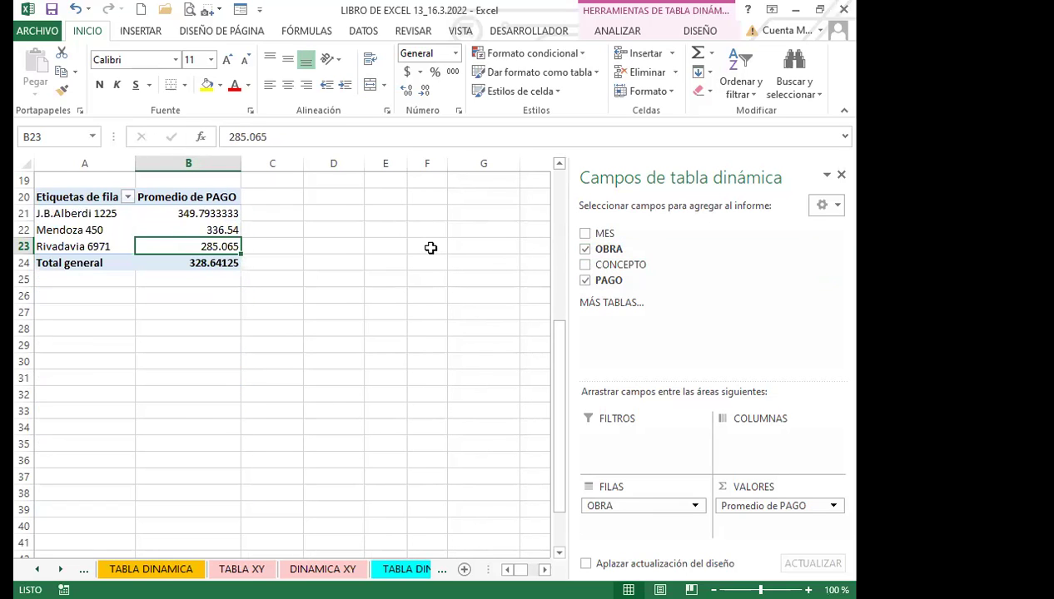
{"action": "left_click", "coordinate": [585, 233]}
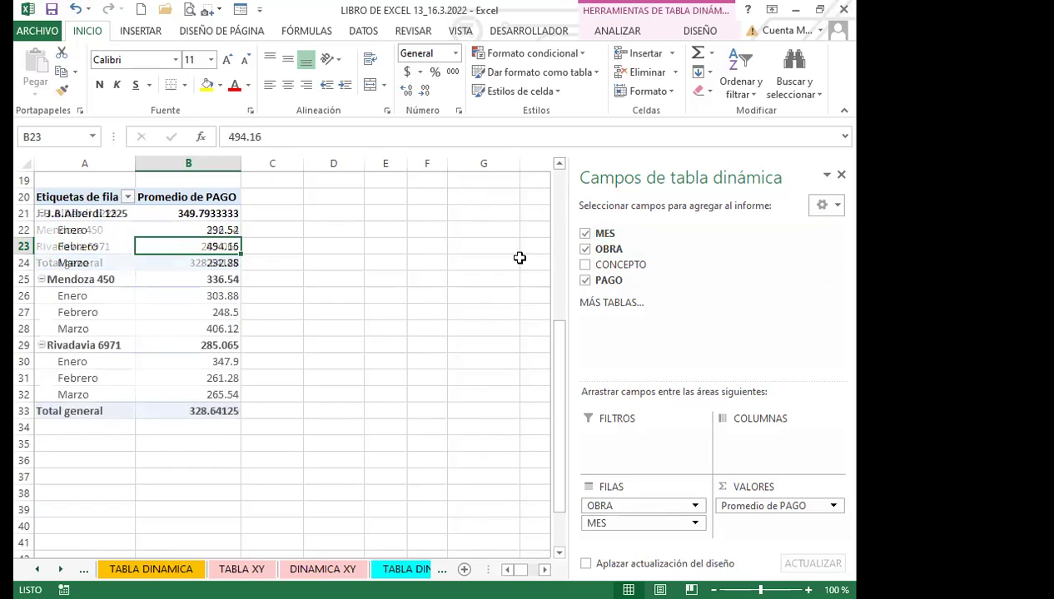
{"action": "left_click", "coordinate": [585, 249]}
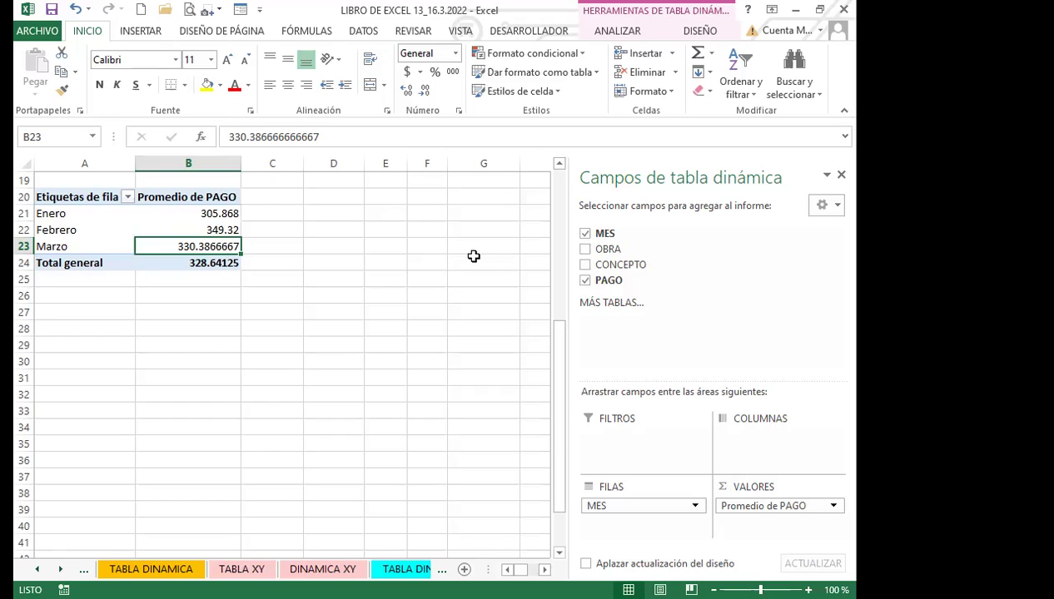
Step: Try OBRA and CONCEPTO separately as the row field, clear the rows, and put MES back
{"action": "left_click", "coordinate": [585, 249]}
{"action": "left_click", "coordinate": [596, 233]}
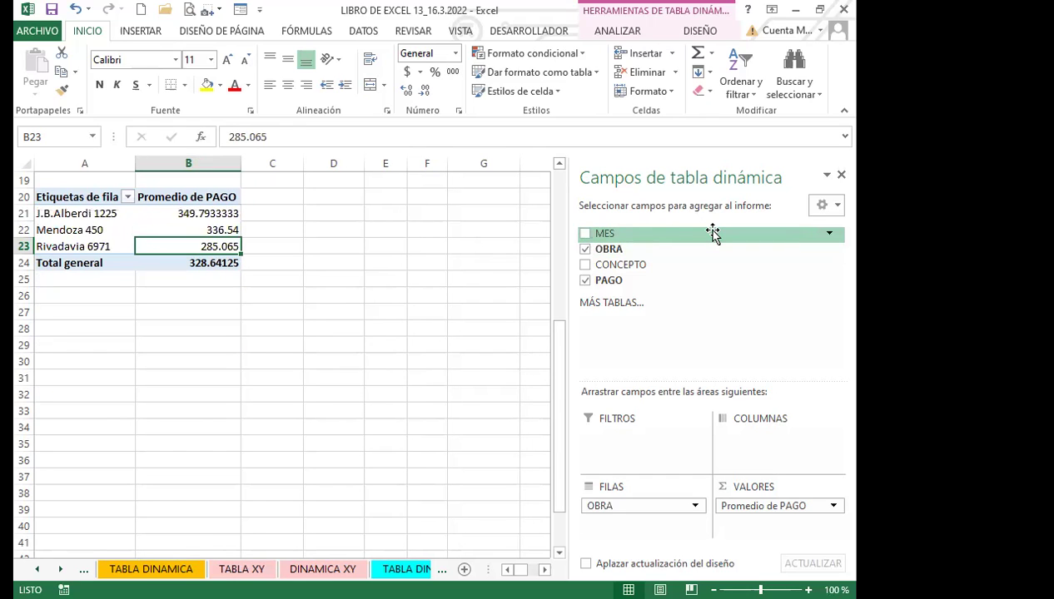
{"action": "left_click", "coordinate": [585, 265]}
{"action": "left_click", "coordinate": [585, 249]}
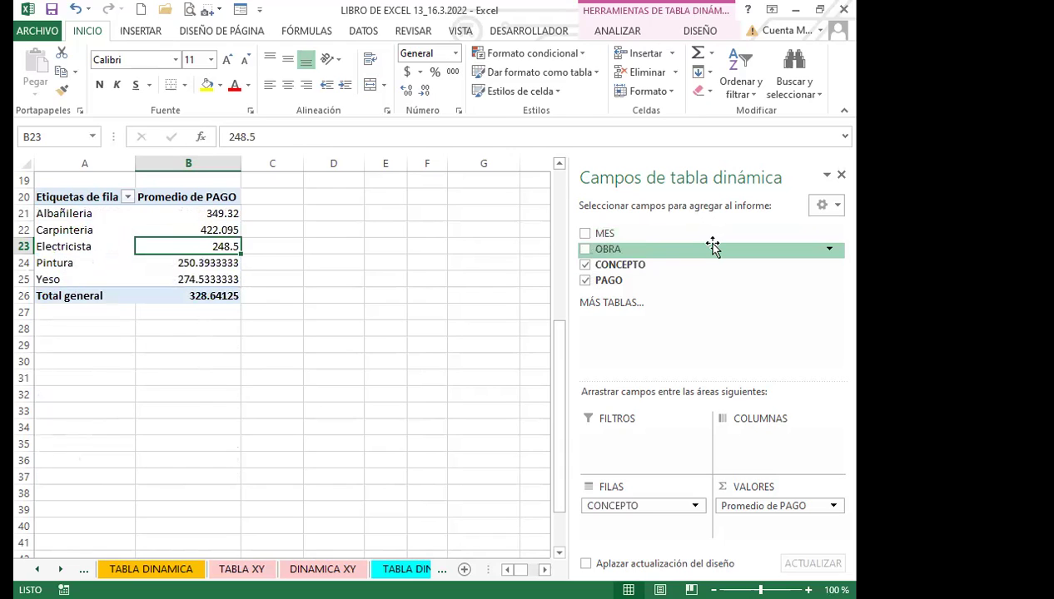
{"action": "left_click", "coordinate": [585, 265]}
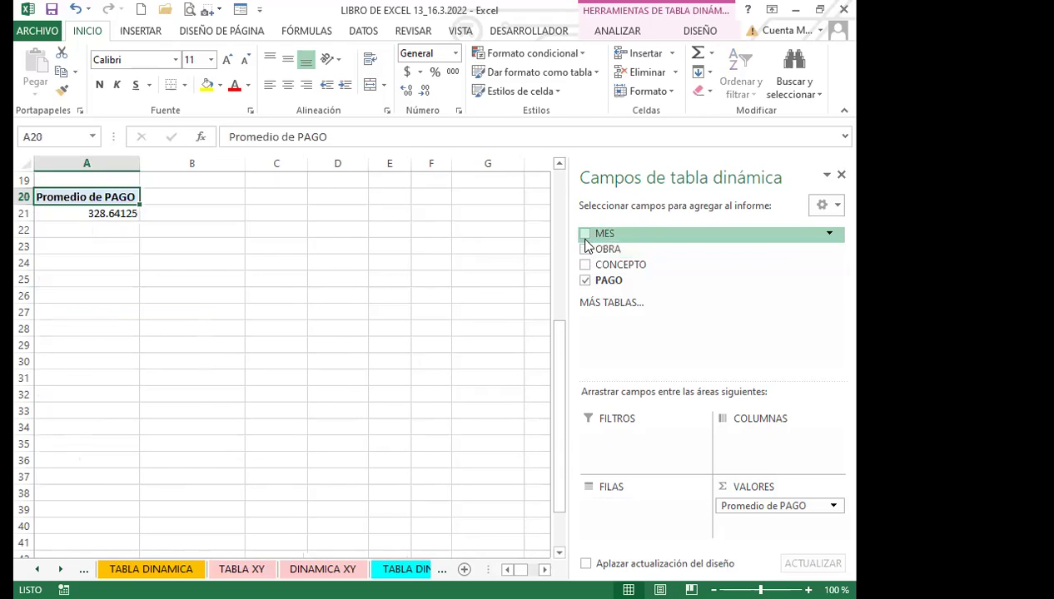
{"action": "left_click", "coordinate": [585, 234]}
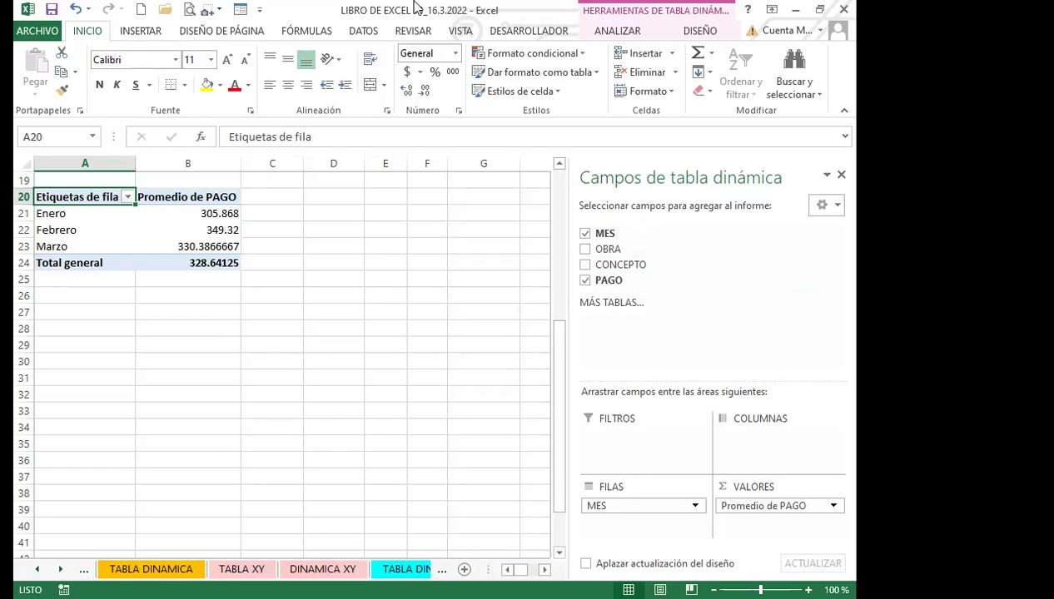
Step: Examine the CONCEPTO entries of the payments table and the question list on the TABLA DINÁMICA sheet
{"action": "left_click", "coordinate": [406, 569]}
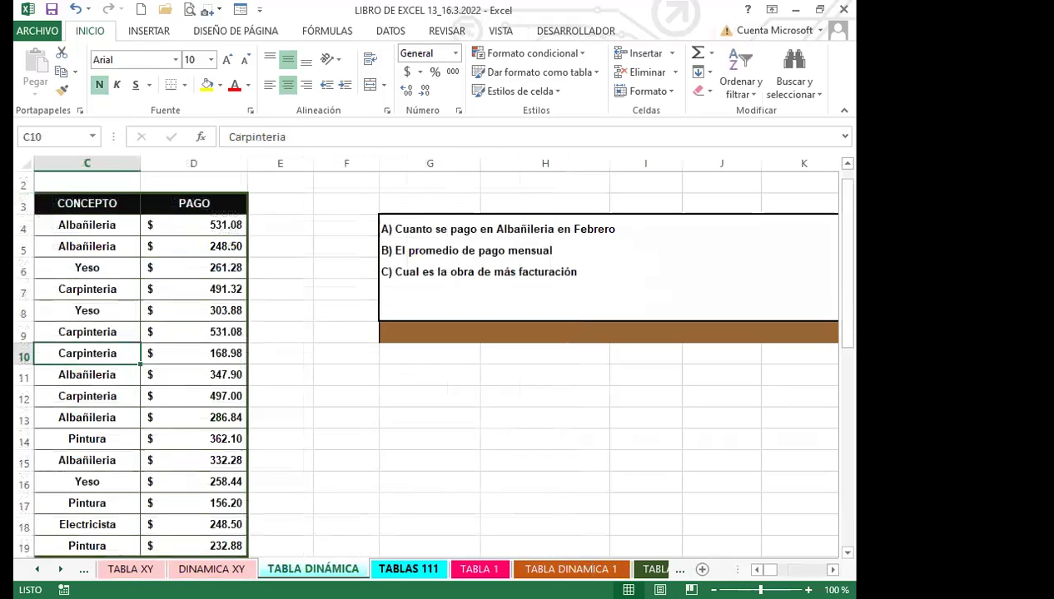
{"action": "left_click", "coordinate": [174, 373]}
{"action": "left_click", "coordinate": [75, 354]}
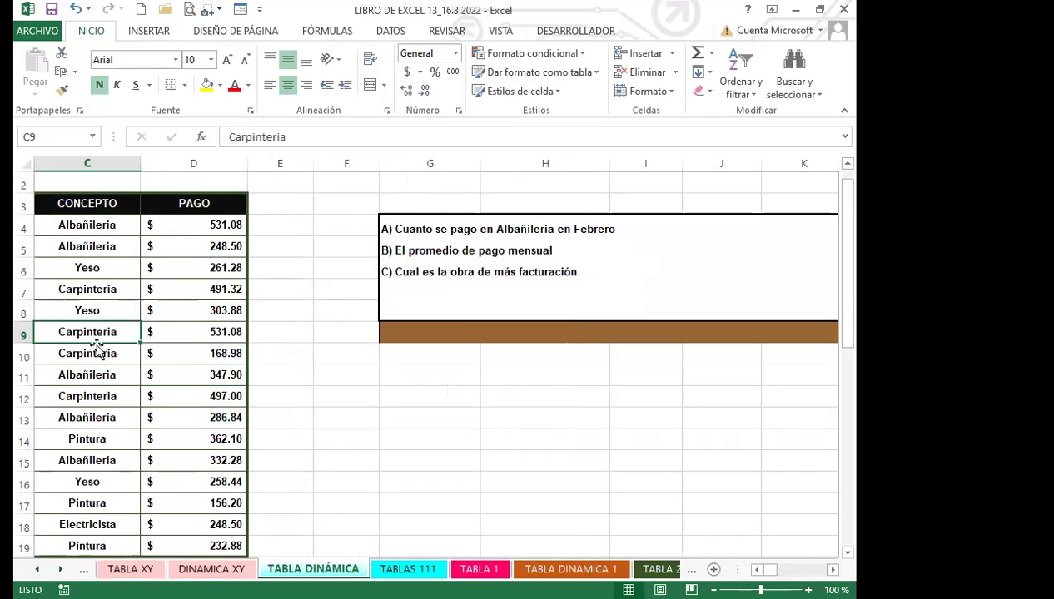
{"action": "left_click", "coordinate": [86, 307]}
{"action": "left_click", "coordinate": [98, 245]}
{"action": "left_click", "coordinate": [92, 333]}
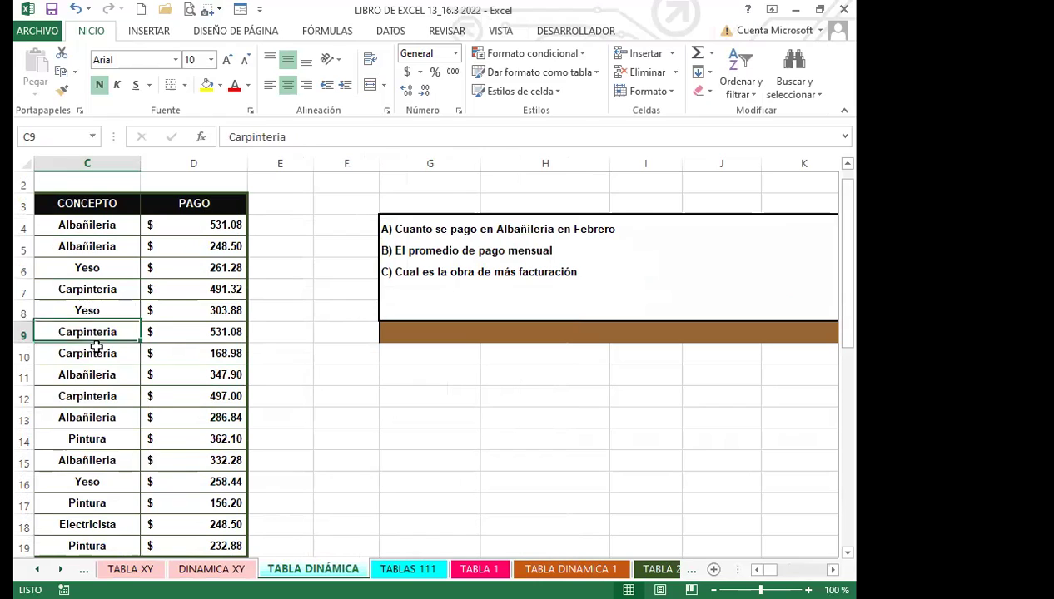
{"action": "left_click", "coordinate": [89, 374]}
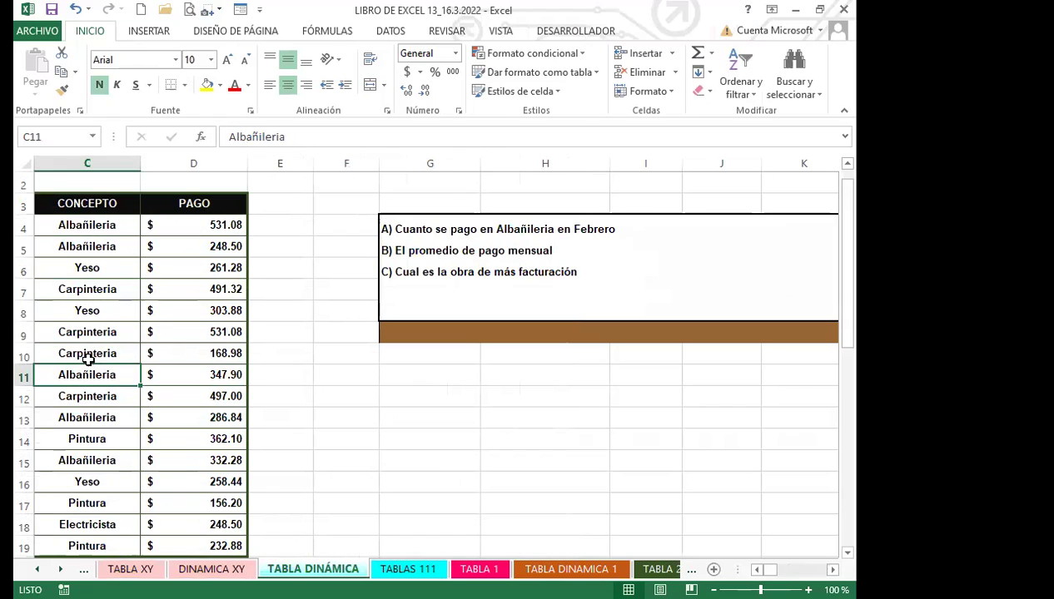
{"action": "left_click", "coordinate": [88, 357]}
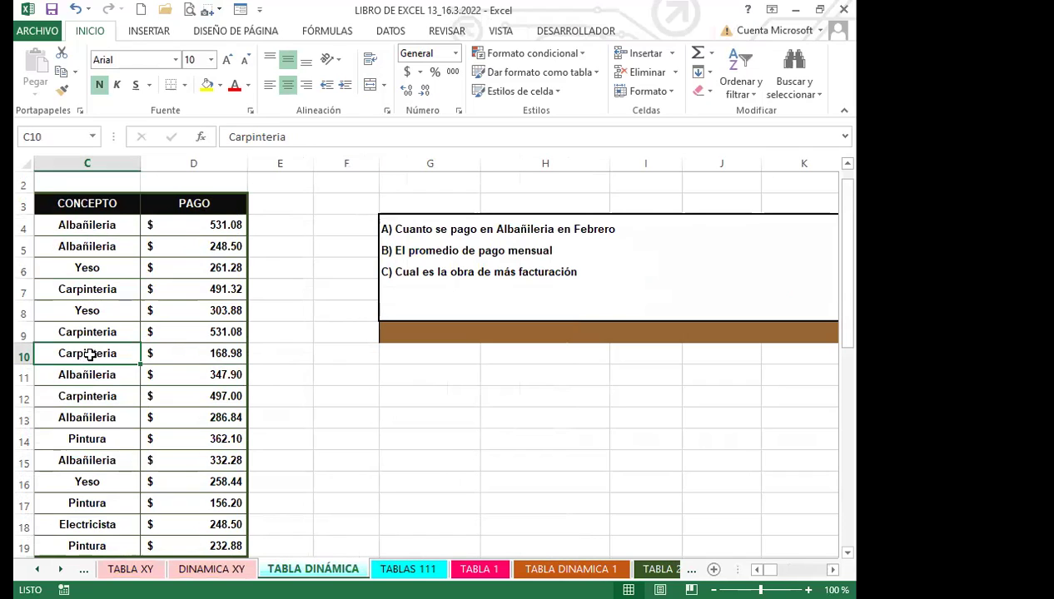
{"action": "left_click", "coordinate": [97, 310]}
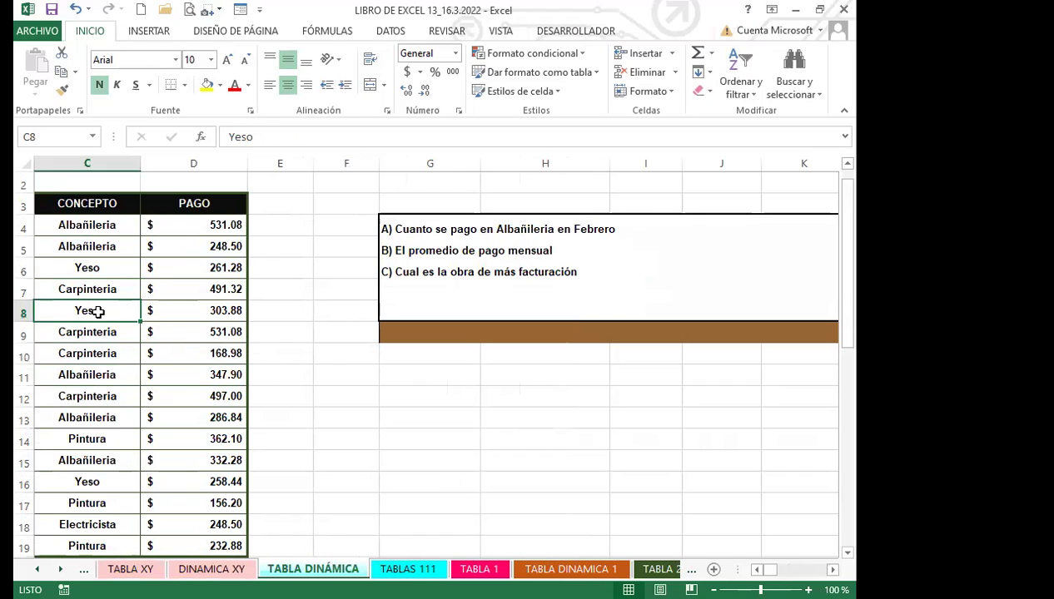
{"action": "left_click", "coordinate": [96, 291]}
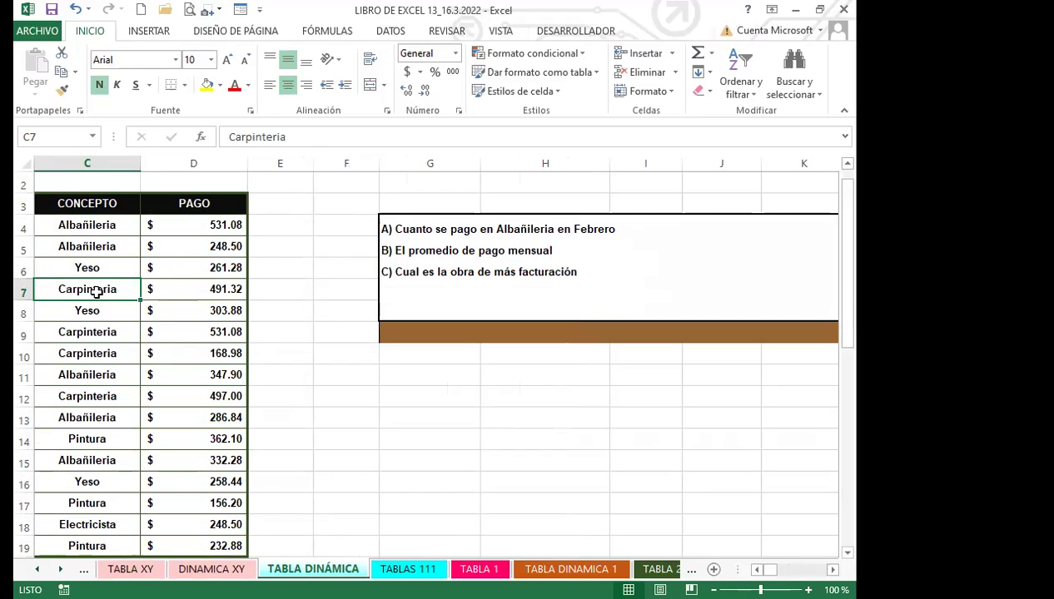
{"action": "left_click", "coordinate": [108, 331]}
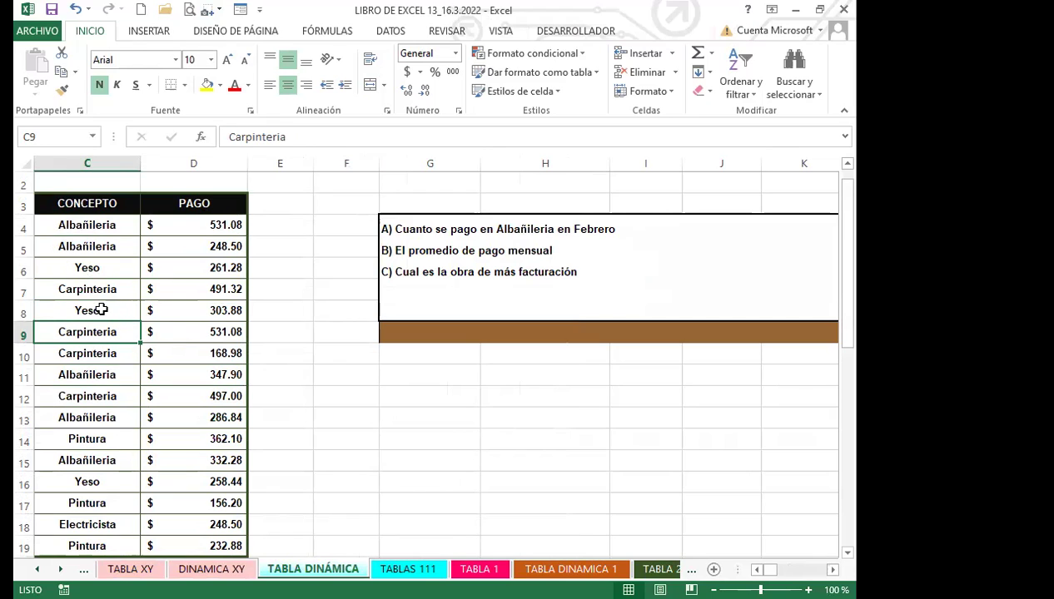
{"action": "left_click", "coordinate": [108, 351]}
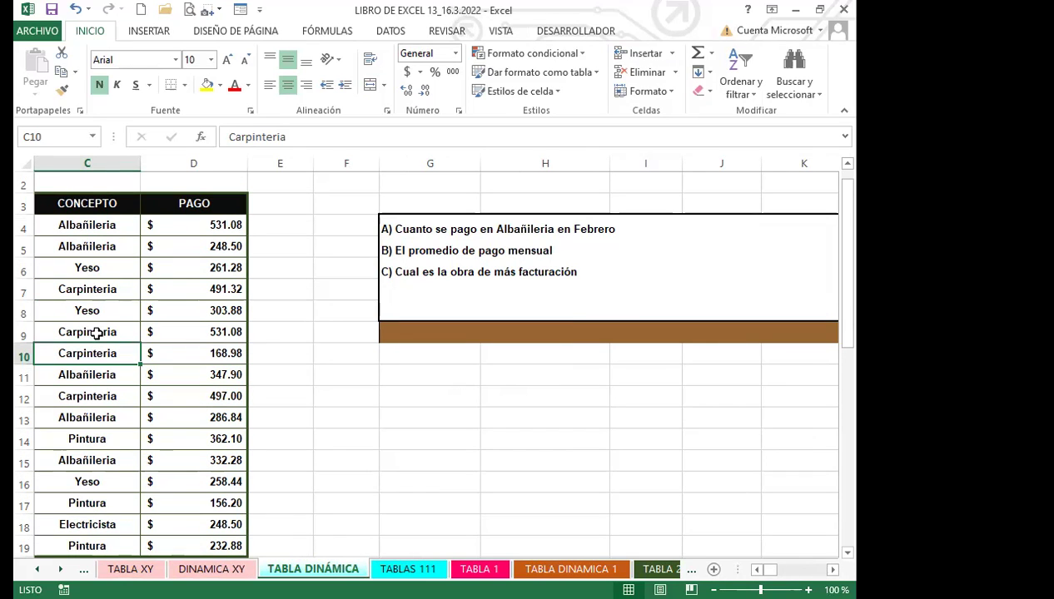
{"action": "left_click", "coordinate": [101, 303]}
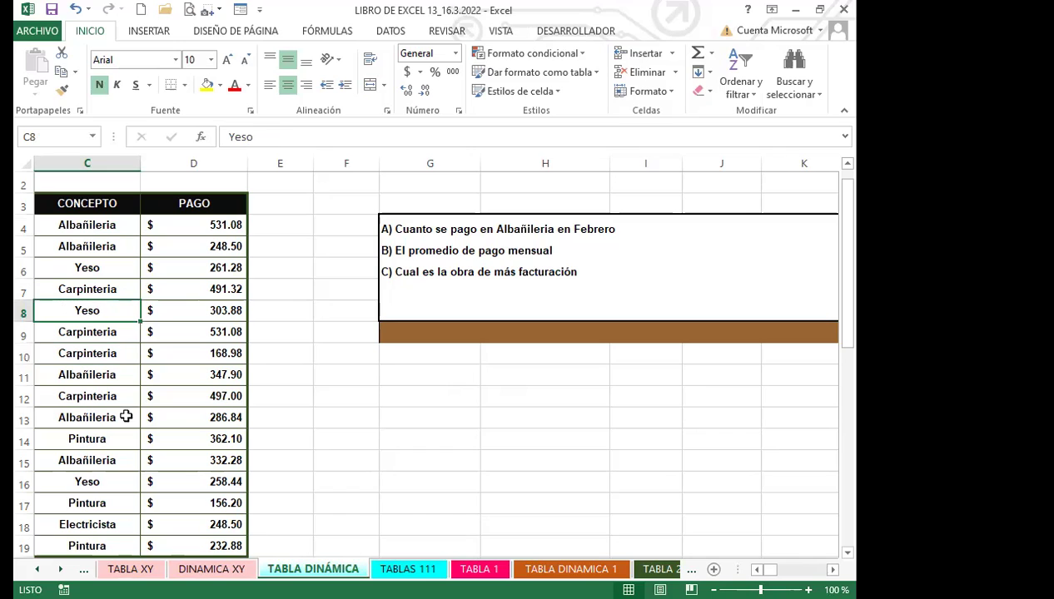
{"action": "left_click", "coordinate": [99, 333]}
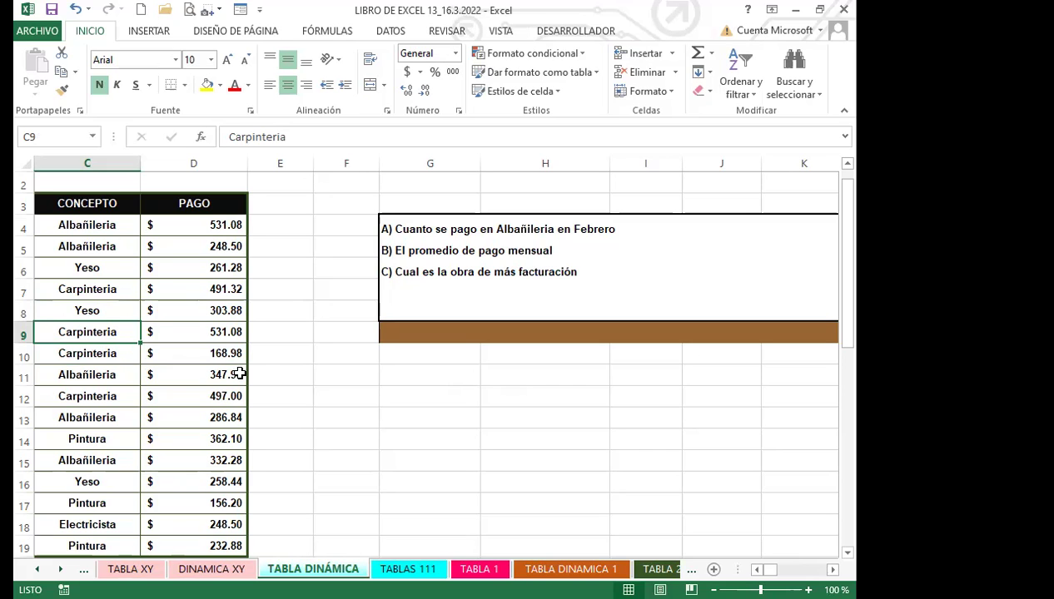
{"action": "left_click", "coordinate": [381, 355]}
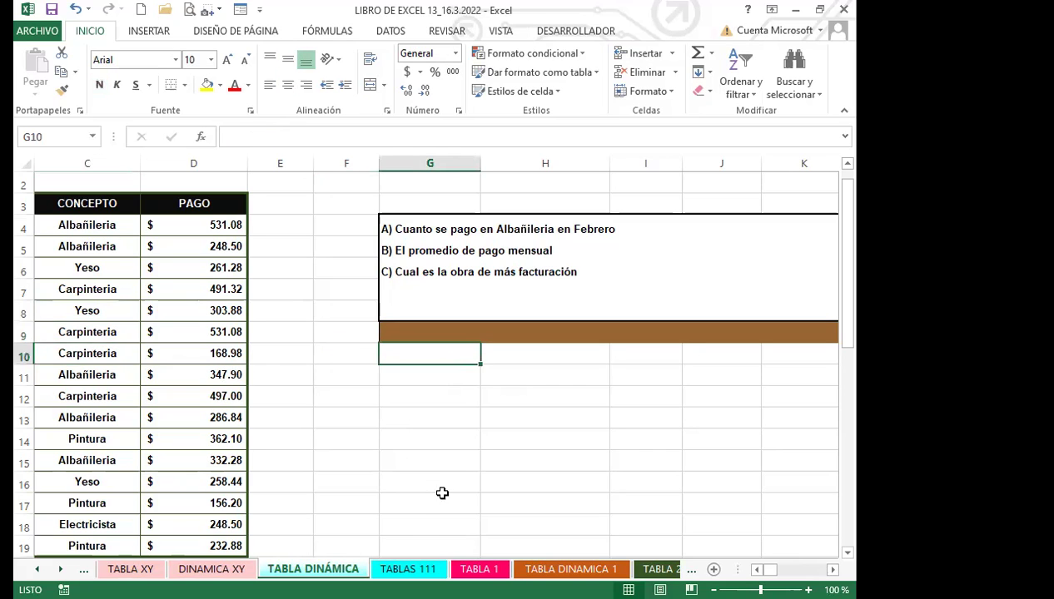
Step: Review the monthly average pivot table on TABLAS 111 and go back to the questions on TABLA DINÁMICA
{"action": "left_click", "coordinate": [408, 568]}
{"action": "left_click", "coordinate": [241, 348]}
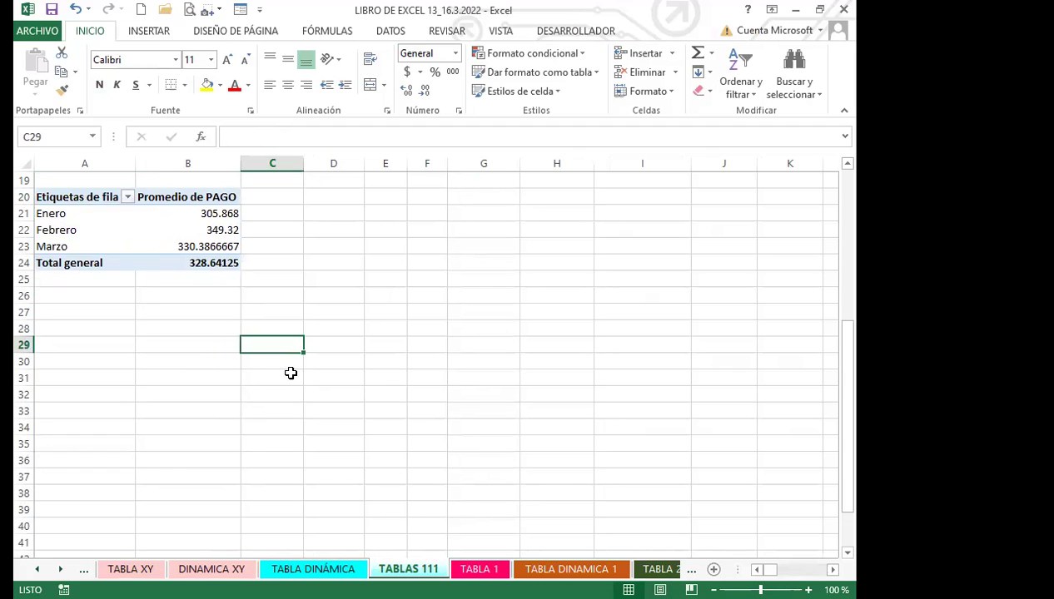
{"action": "left_click", "coordinate": [313, 568]}
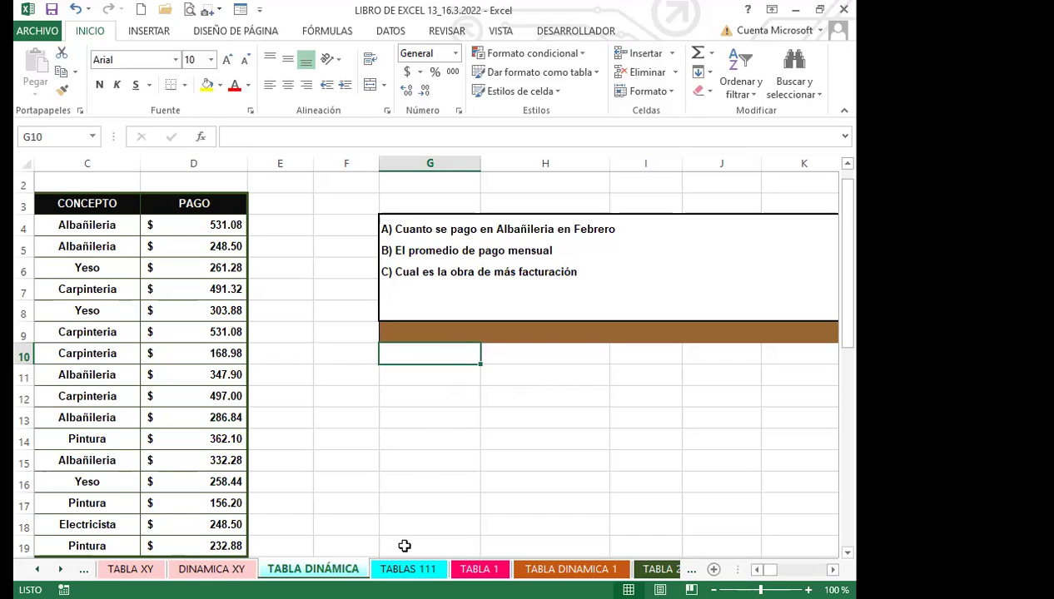
Step: Create a pivot table from the payments table on TABLA DINÁMICA, placed at cell A34 of the existing TABLAS 111 sheet
{"action": "left_click", "coordinate": [143, 416]}
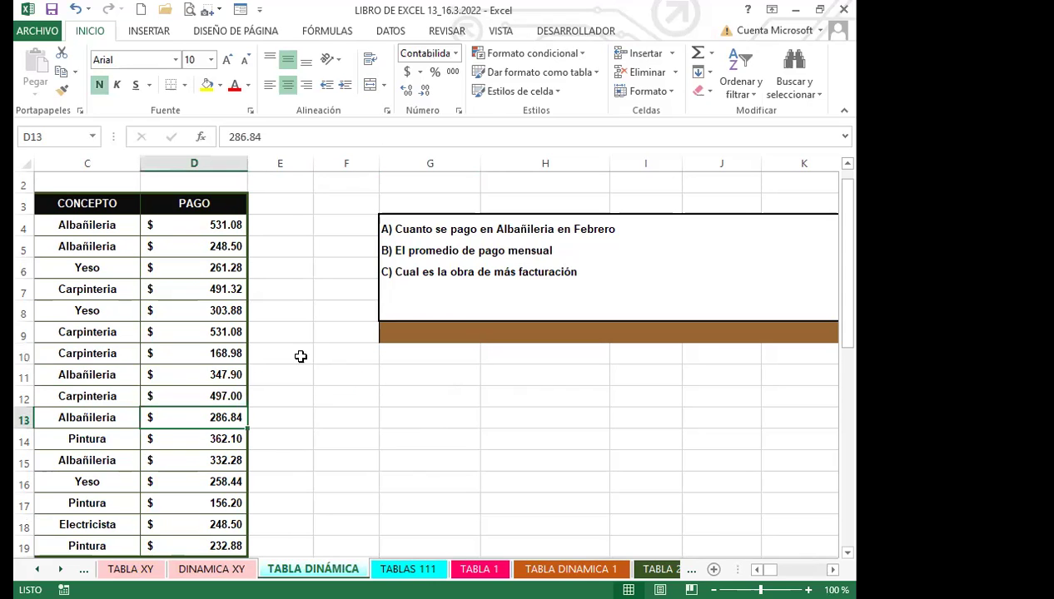
{"action": "left_click", "coordinate": [165, 31]}
{"action": "left_click", "coordinate": [37, 62]}
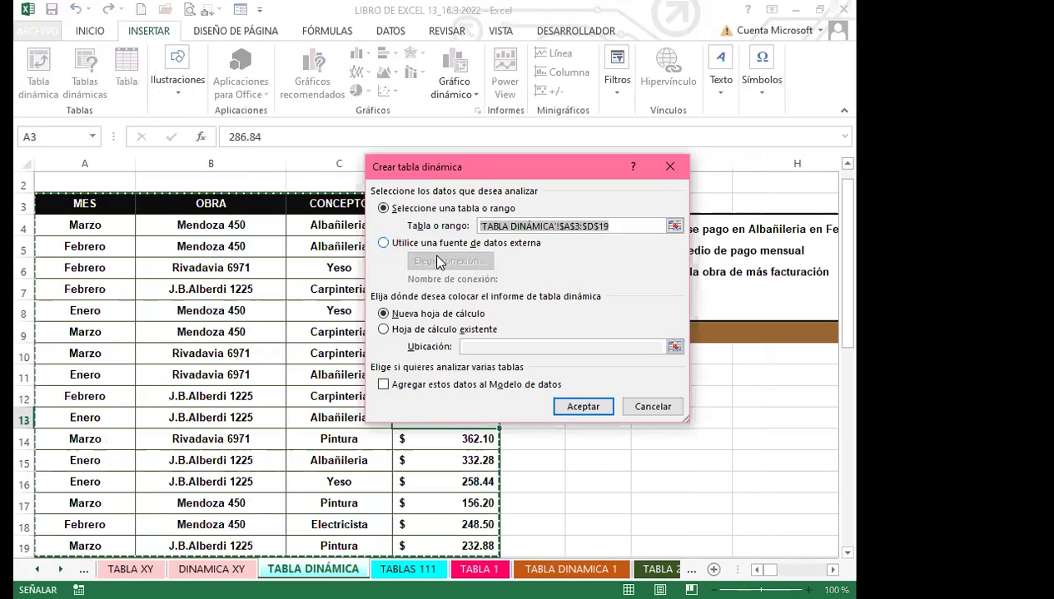
{"action": "left_click", "coordinate": [400, 328]}
{"action": "left_click", "coordinate": [500, 345]}
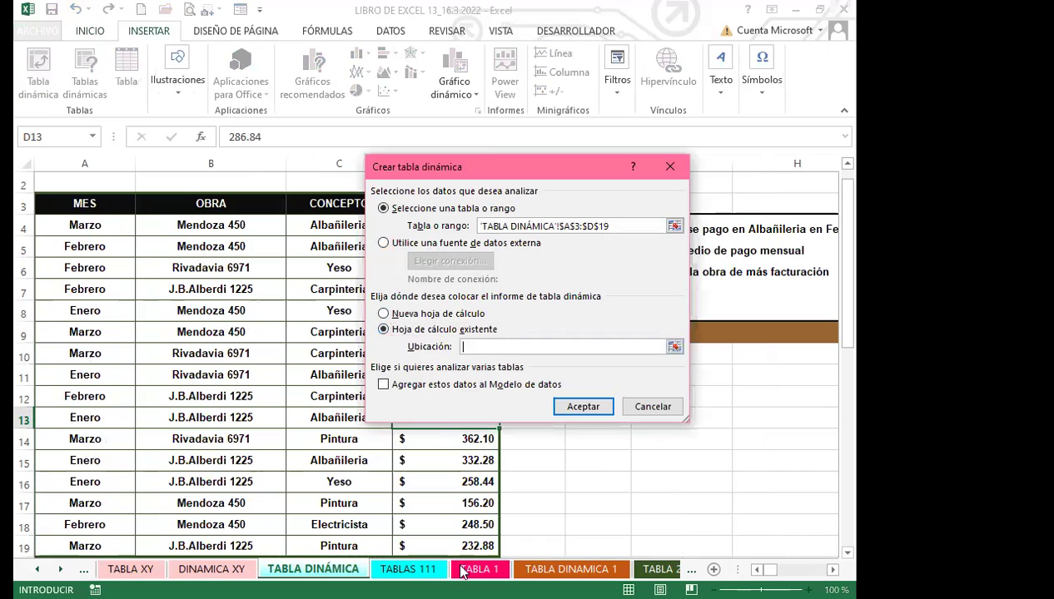
{"action": "left_click", "coordinate": [407, 568]}
{"action": "scroll", "coordinate": [66, 402], "scroll_direction": "down", "scroll_amount": 3}
{"action": "scroll", "coordinate": [73, 396], "scroll_direction": "up", "scroll_amount": 5}
{"action": "scroll", "coordinate": [76, 382], "scroll_direction": "down", "scroll_amount": 10}
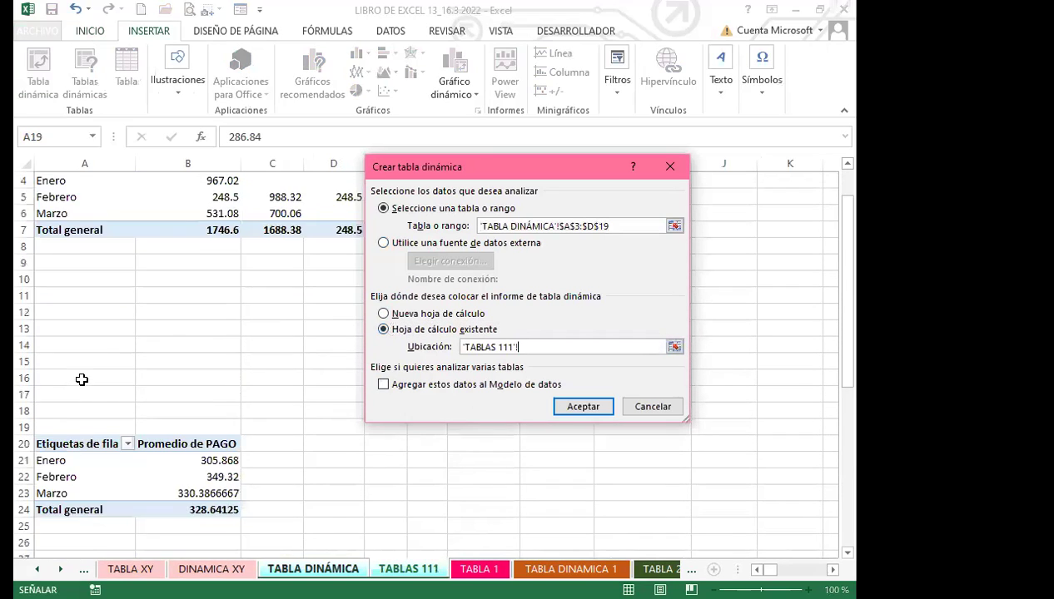
{"action": "left_click", "coordinate": [65, 231]}
{"action": "left_click", "coordinate": [573, 407]}
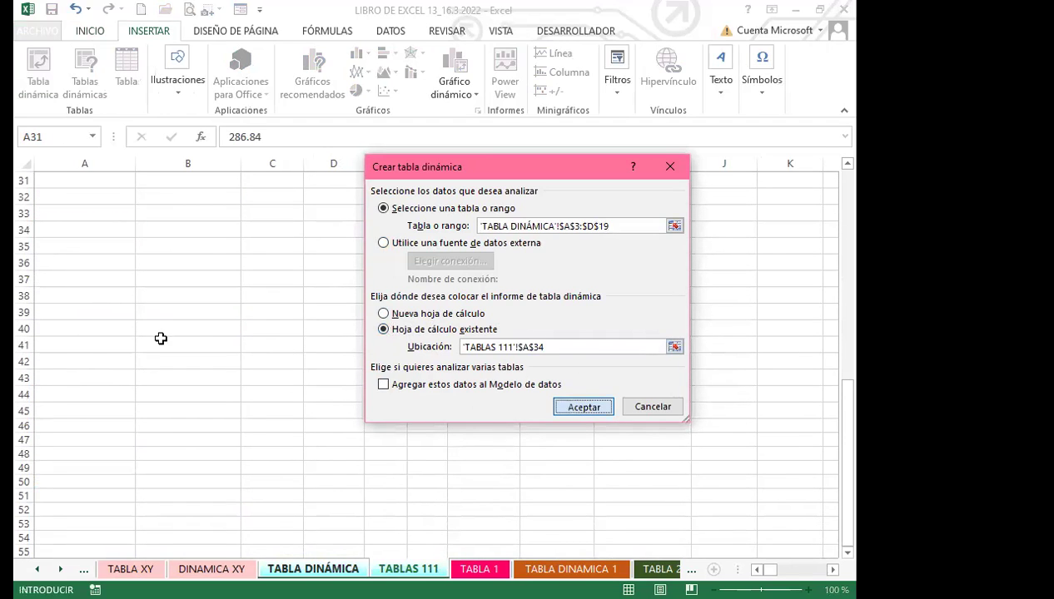
Step: Add OBRA as the row field and PAGO as the summed value in the new pivot table
{"action": "left_click", "coordinate": [281, 326]}
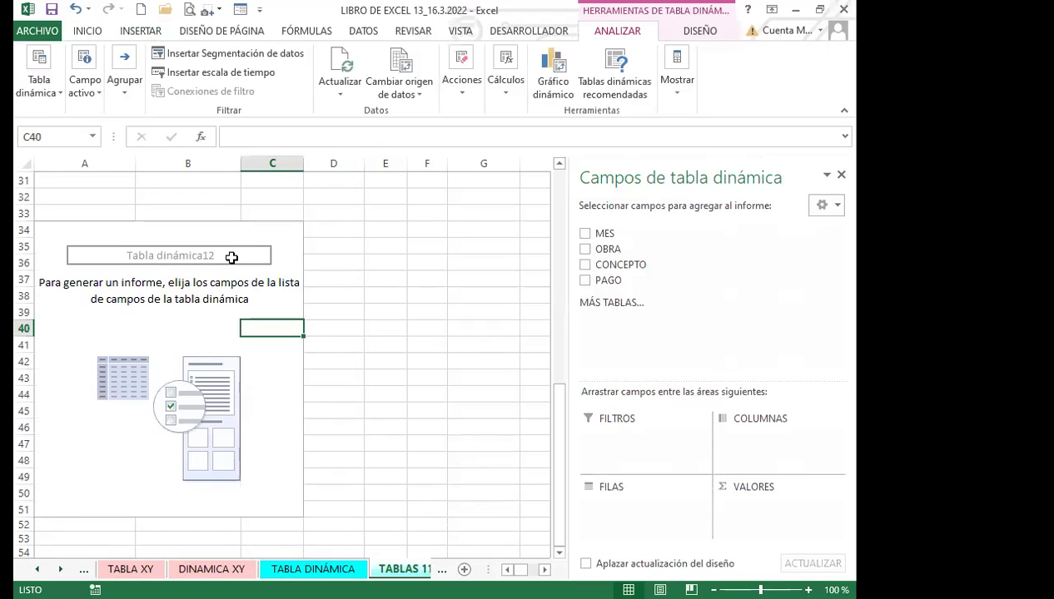
{"action": "left_click", "coordinate": [585, 249]}
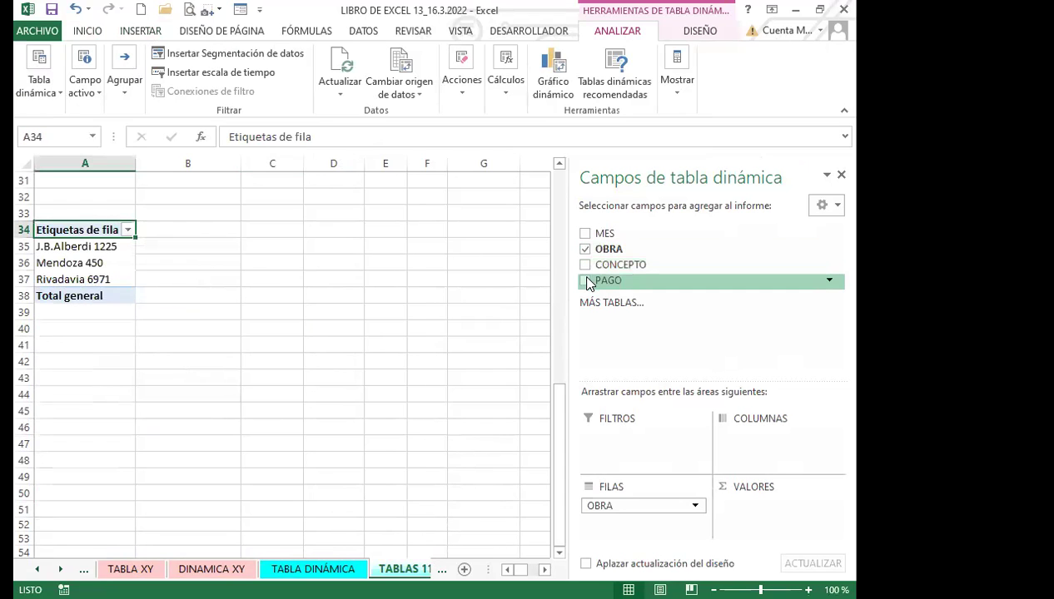
{"action": "left_click", "coordinate": [586, 282]}
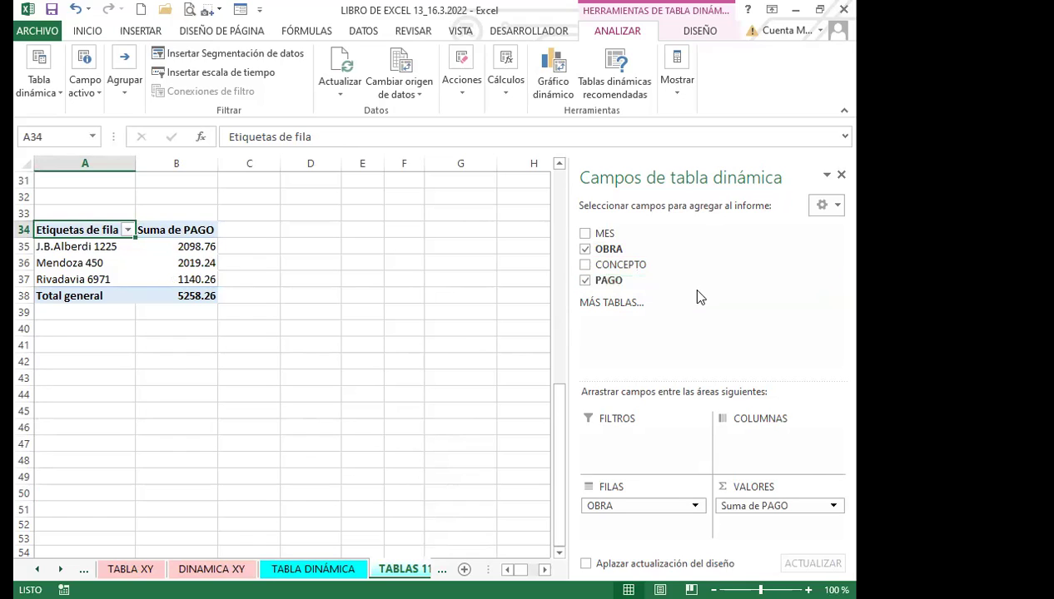
Step: Compare the payment totals per obra in the pivot table with the source data on TABLA DINÁMICA
{"action": "left_click", "coordinate": [129, 280]}
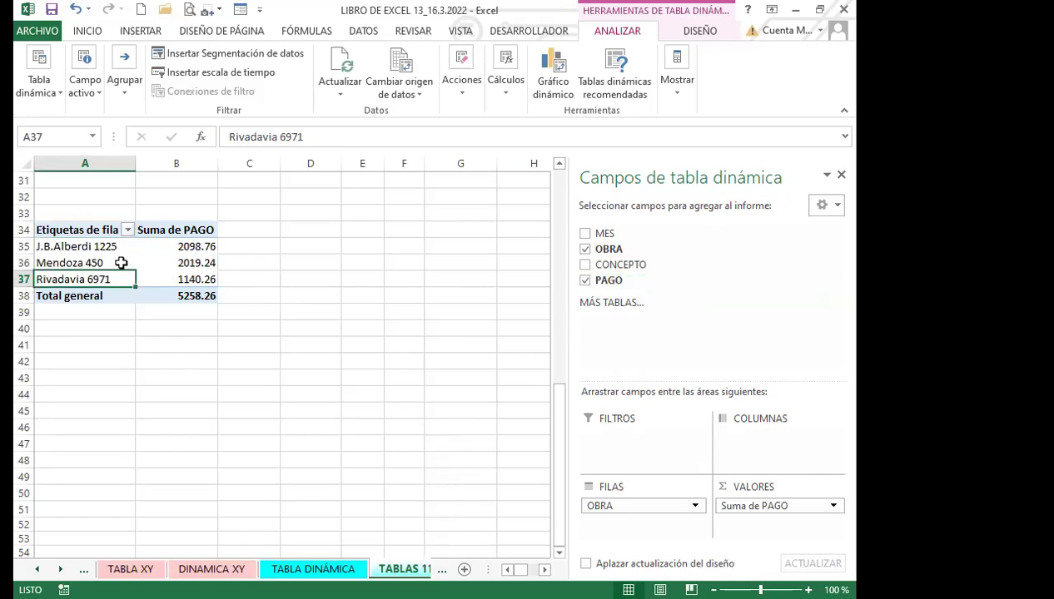
{"action": "left_click", "coordinate": [320, 569]}
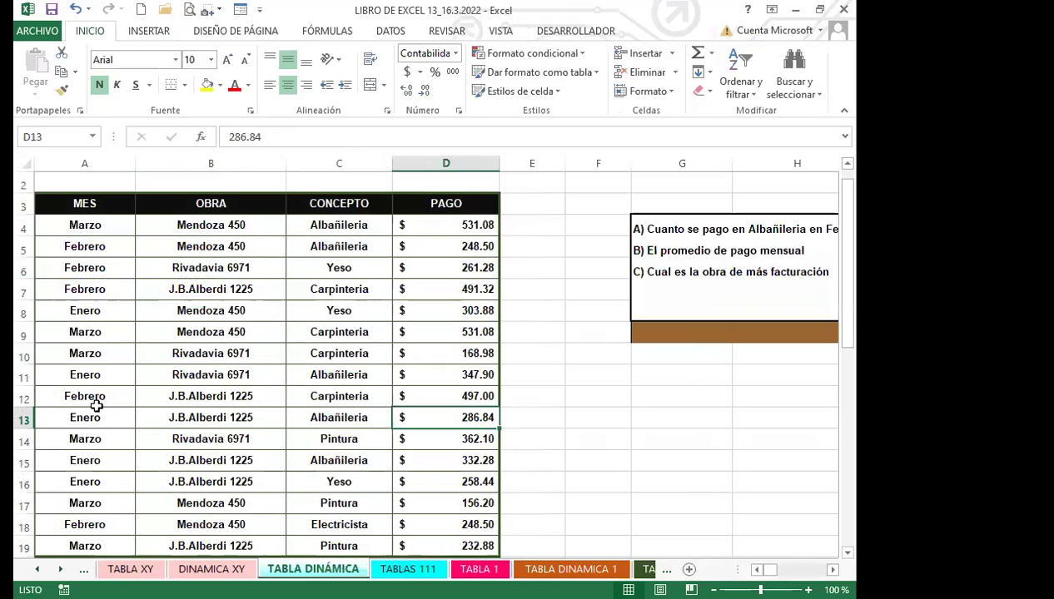
{"action": "scroll", "coordinate": [252, 414], "scroll_direction": "down", "scroll_amount": 6}
{"action": "scroll", "coordinate": [249, 369], "scroll_direction": "up", "scroll_amount": 6}
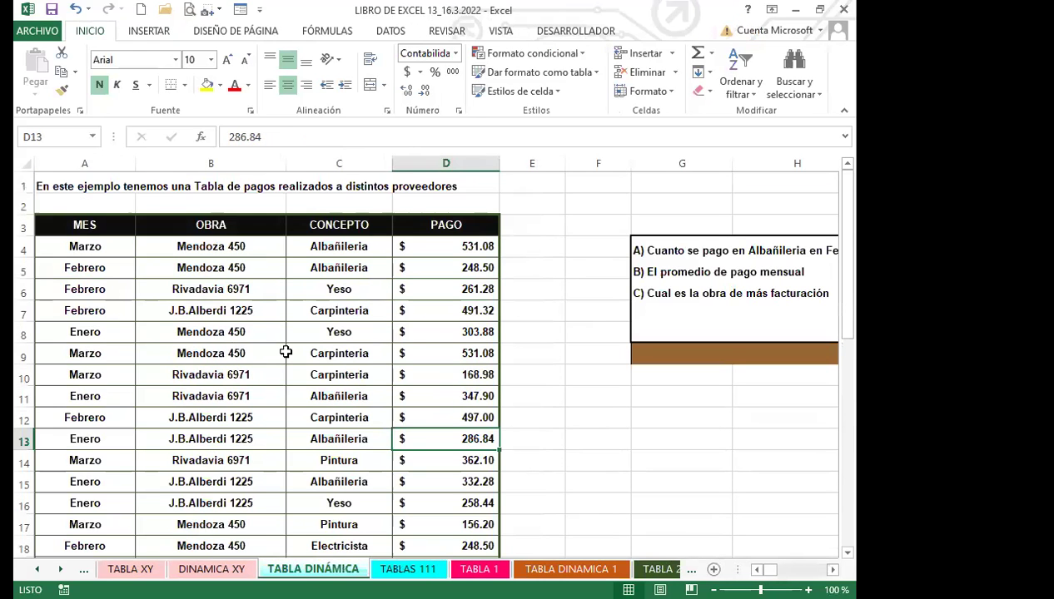
{"action": "key", "text": "ctrl+Page_Down"}
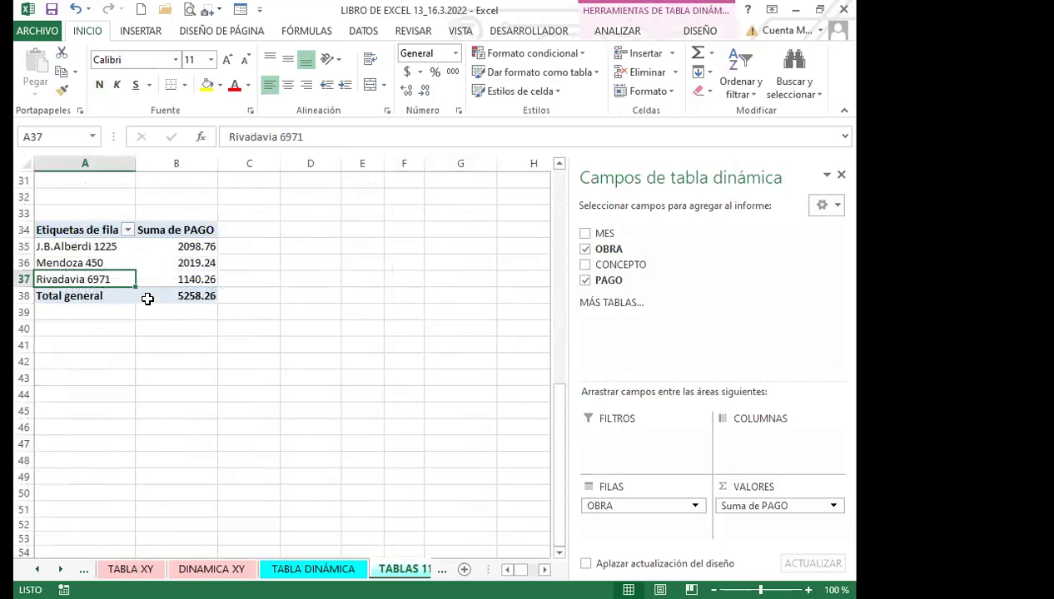
{"action": "left_click", "coordinate": [151, 297]}
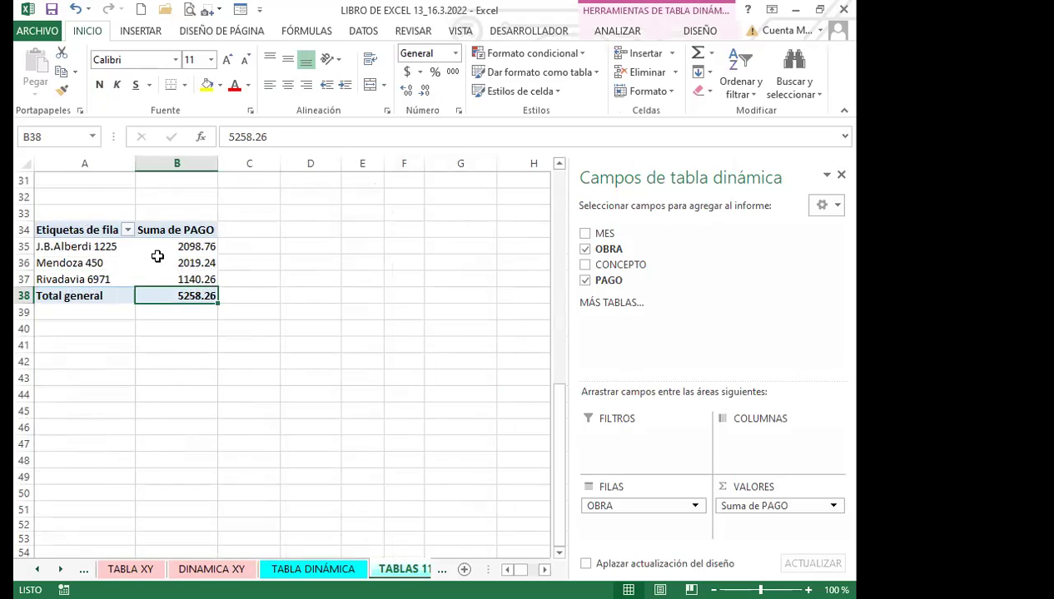
{"action": "mouse_move", "coordinate": [157, 256]}
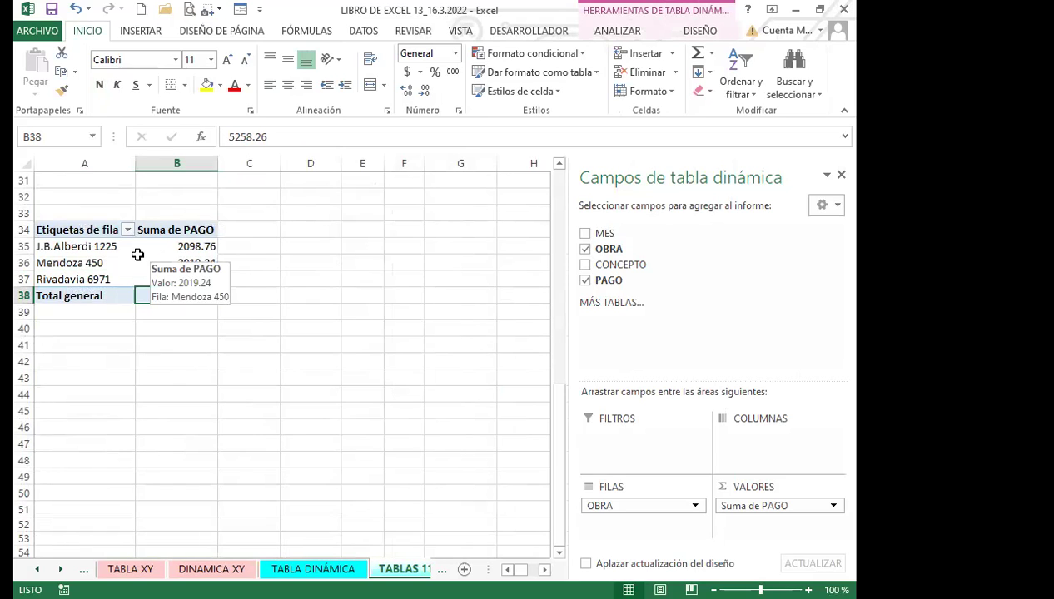
{"action": "left_click", "coordinate": [96, 263]}
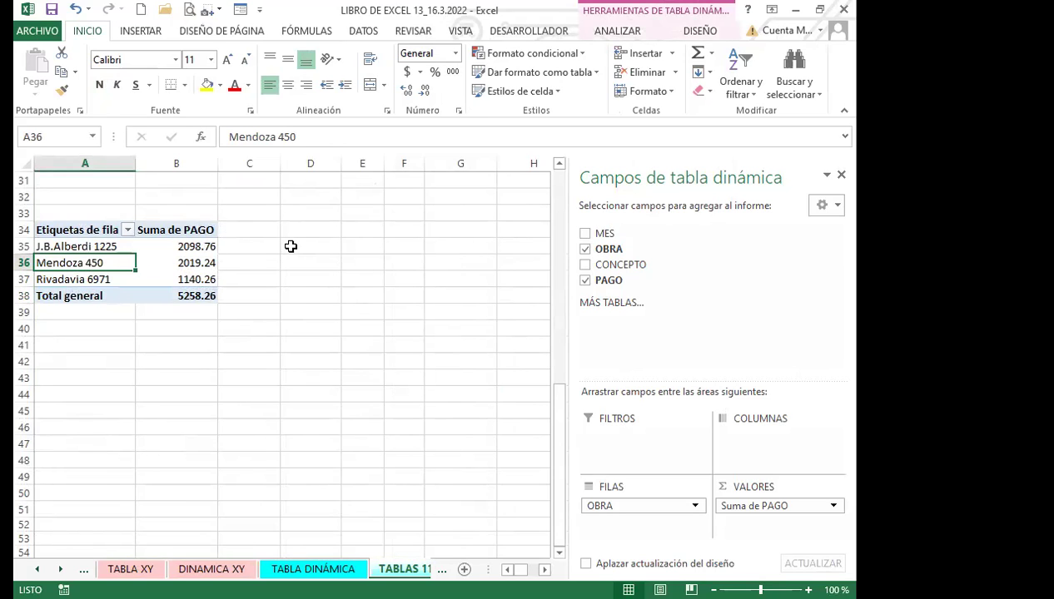
Step: Move the OBRA field from rows to columns and check the payment totals of each obra
{"action": "left_click_drag", "start_coordinate": [619, 507], "coordinate": [749, 437]}
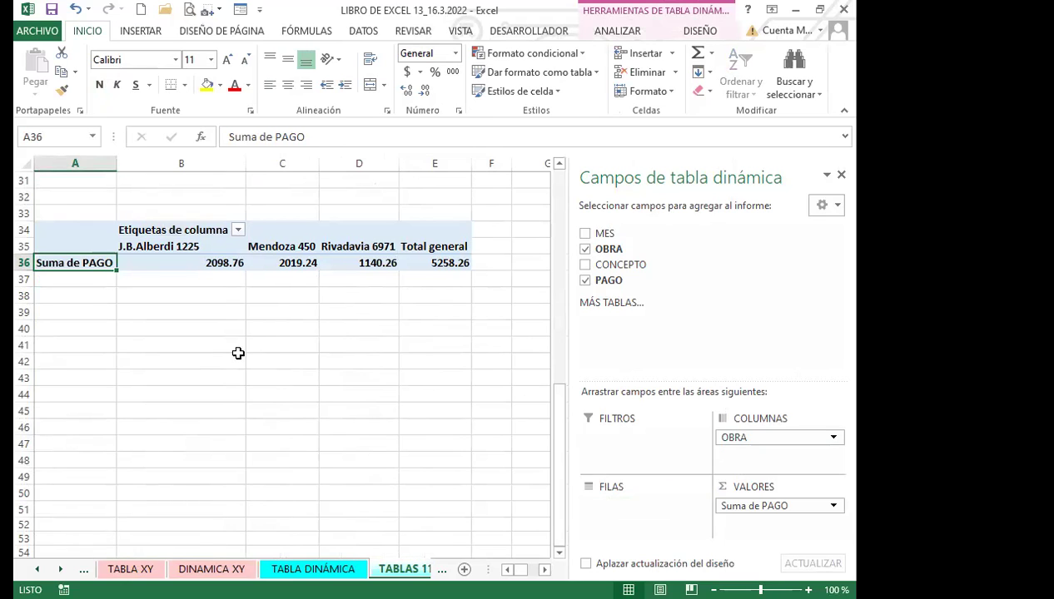
{"action": "left_click_drag", "start_coordinate": [169, 263], "coordinate": [436, 261]}
{"action": "left_click", "coordinate": [435, 261]}
{"action": "left_click", "coordinate": [172, 262]}
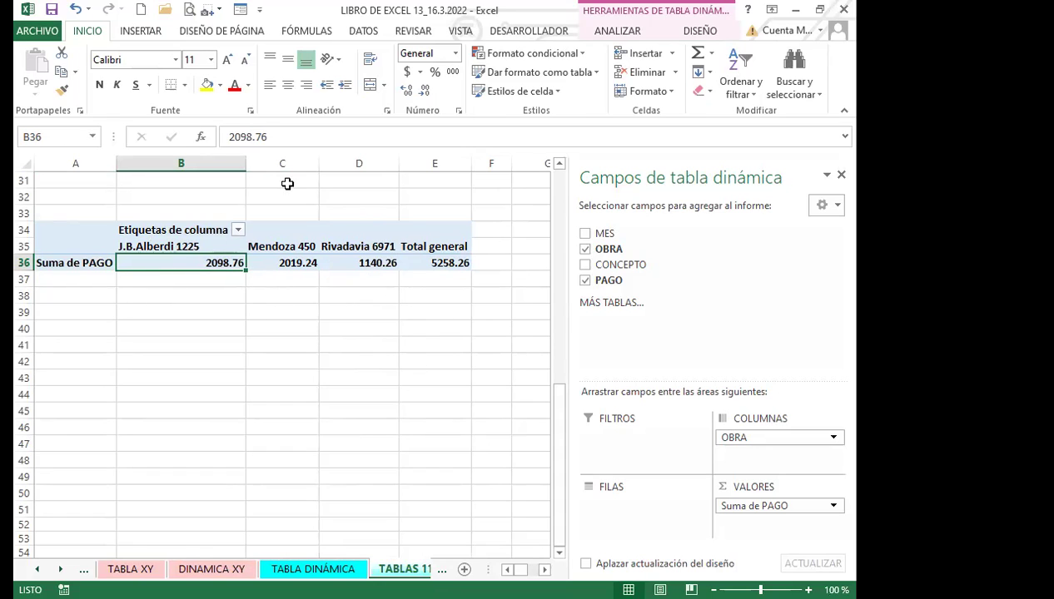
{"action": "mouse_move", "coordinate": [783, 434]}
{"action": "left_mouse_down"}
{"action": "mouse_move", "coordinate": [639, 508]}
{"action": "mouse_move", "coordinate": [731, 499]}
{"action": "mouse_move", "coordinate": [782, 453]}
{"action": "mouse_move", "coordinate": [778, 442]}
{"action": "left_mouse_up"}
{"action": "left_click", "coordinate": [358, 343]}
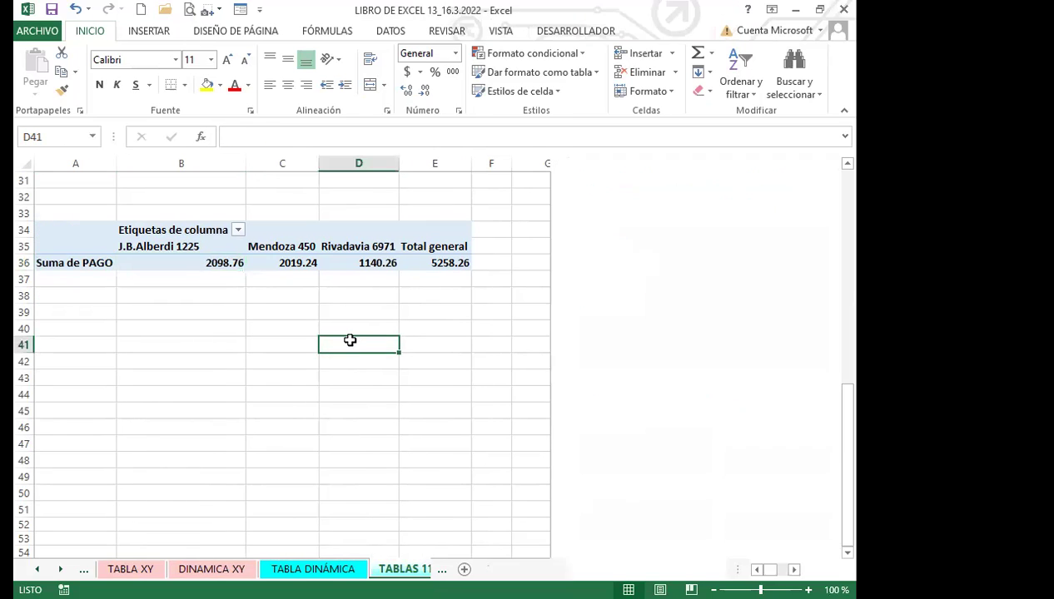
Step: Look over the obra headings of the pivot table and close the pivot table field list
{"action": "left_click", "coordinate": [338, 235]}
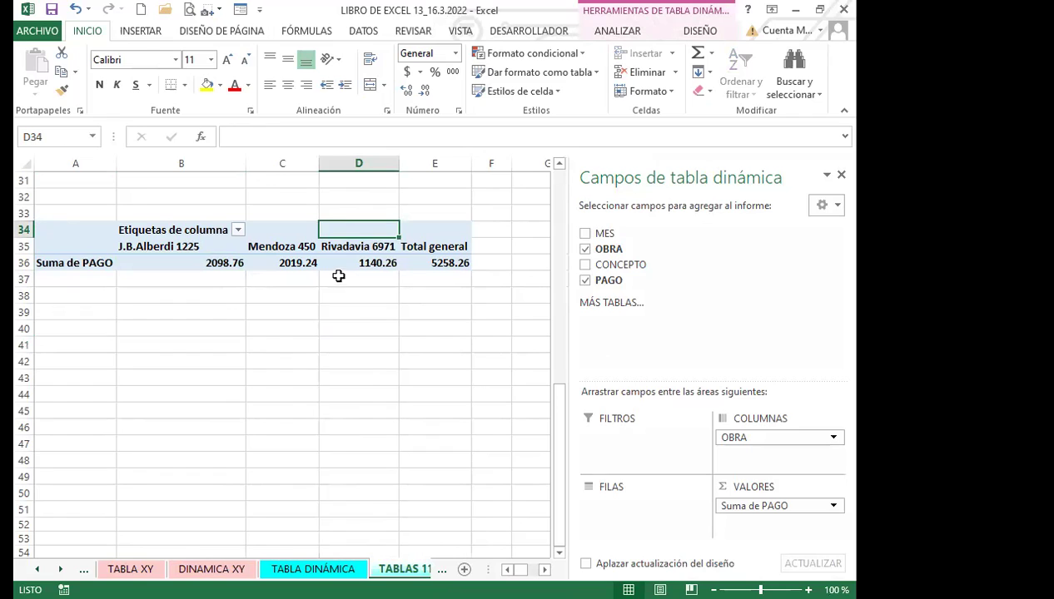
{"action": "left_click", "coordinate": [331, 255]}
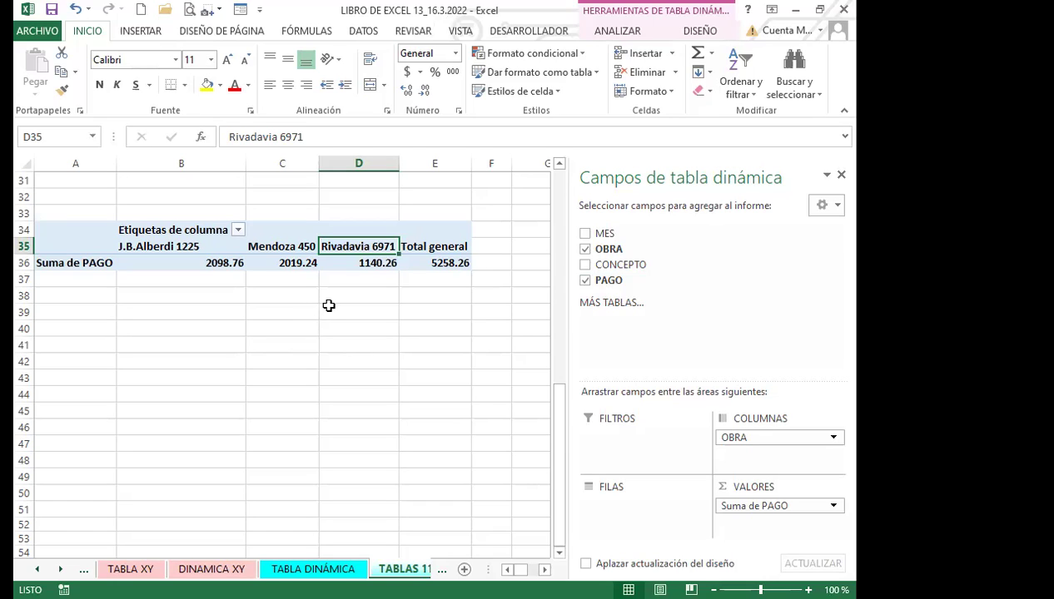
{"action": "left_click", "coordinate": [284, 232]}
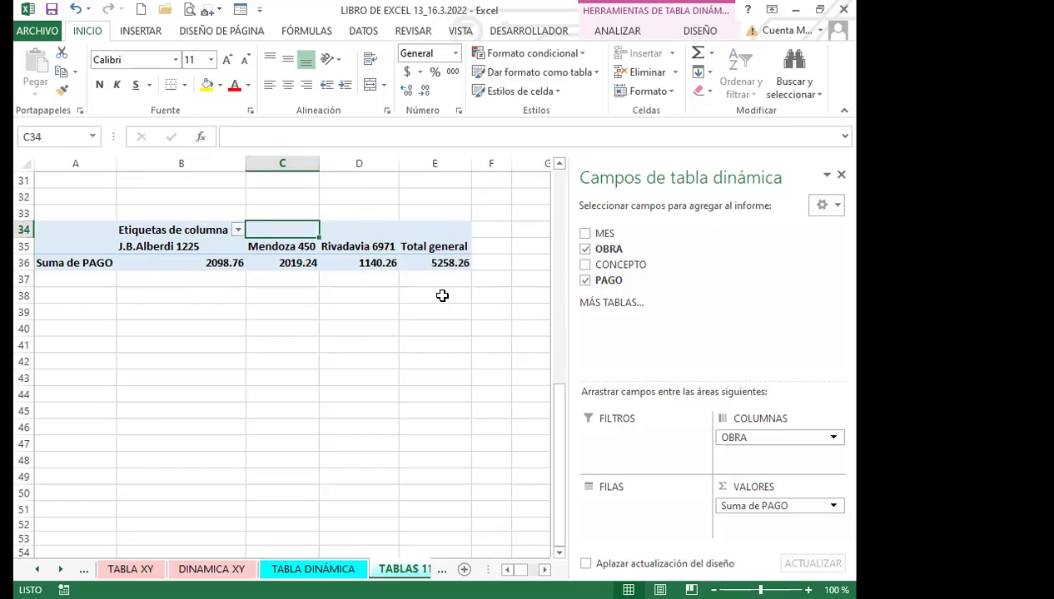
{"action": "left_click", "coordinate": [841, 175]}
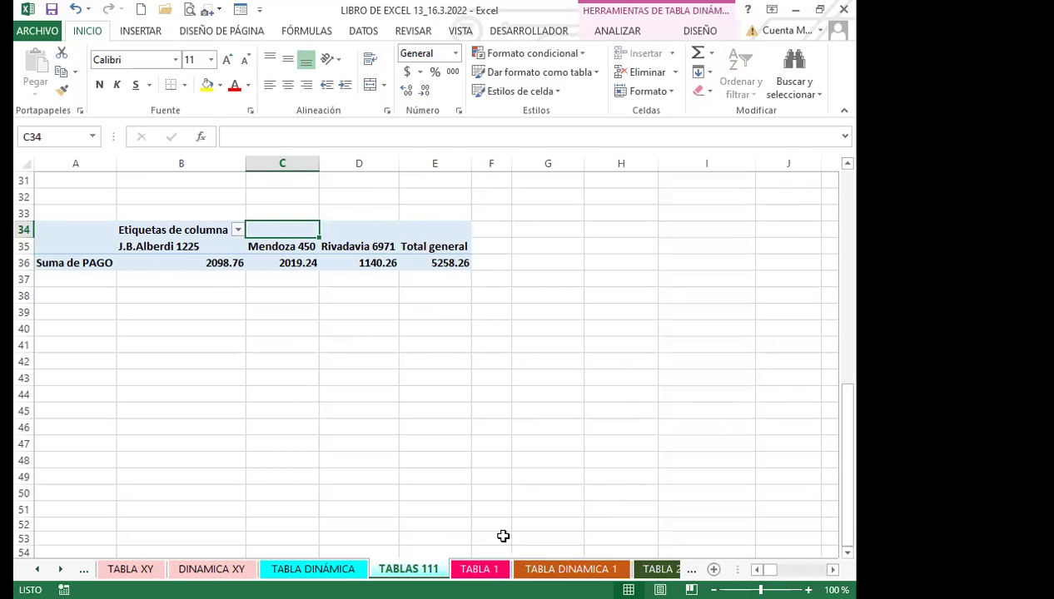
Step: Look through the sheets following TABLAS 111, read the exercise on TABLA 1, and return to TABLAS 111
{"action": "key", "text": "ctrl+Page_Down"}
{"action": "key", "text": "ctrl+Page_Down"}
{"action": "key", "text": "ctrl+Page_Down"}
{"action": "key", "text": "ctrl+Page_Down"}
{"action": "key", "text": "ctrl+Page_Down"}
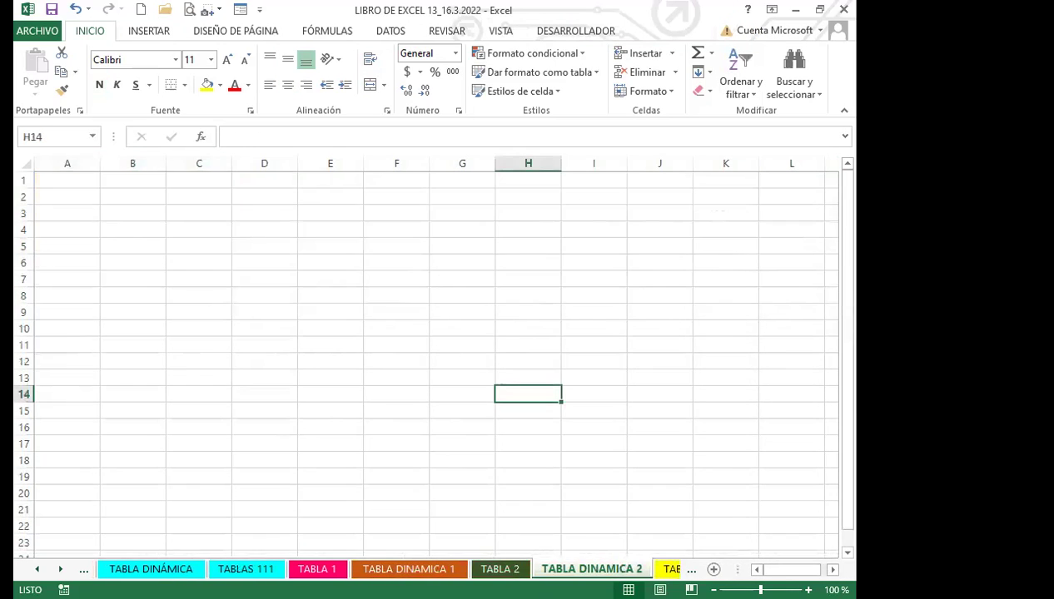
{"action": "key", "text": "ctrl+Page_Down"}
{"action": "key", "text": "ctrl+Page_Up"}
{"action": "key", "text": "ctrl+Page_Up"}
{"action": "key", "text": "ctrl+Page_Up"}
{"action": "key", "text": "ctrl+Page_Up"}
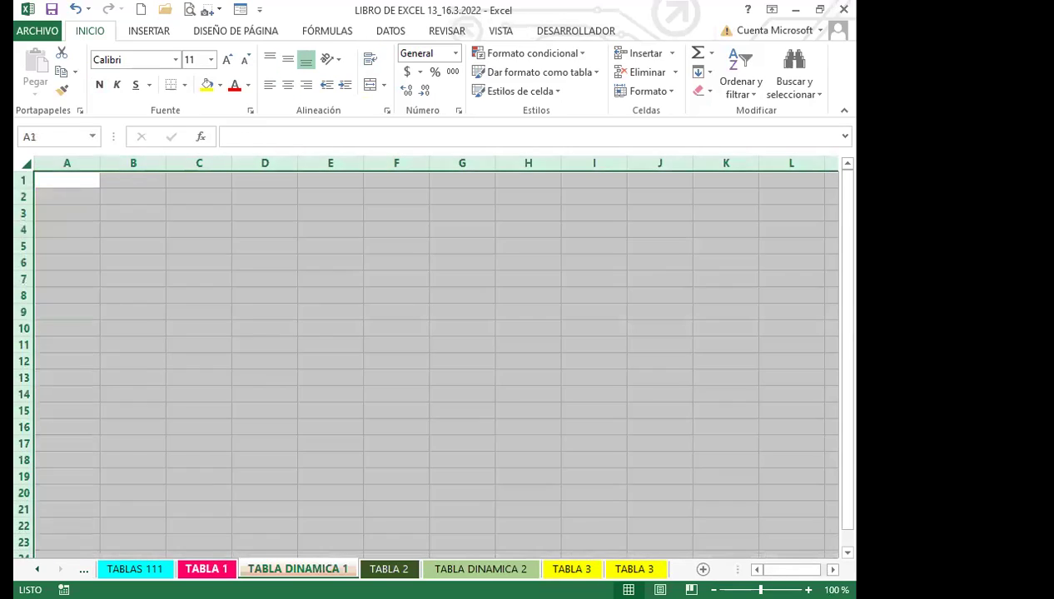
{"action": "key", "text": "ctrl+Page_Up"}
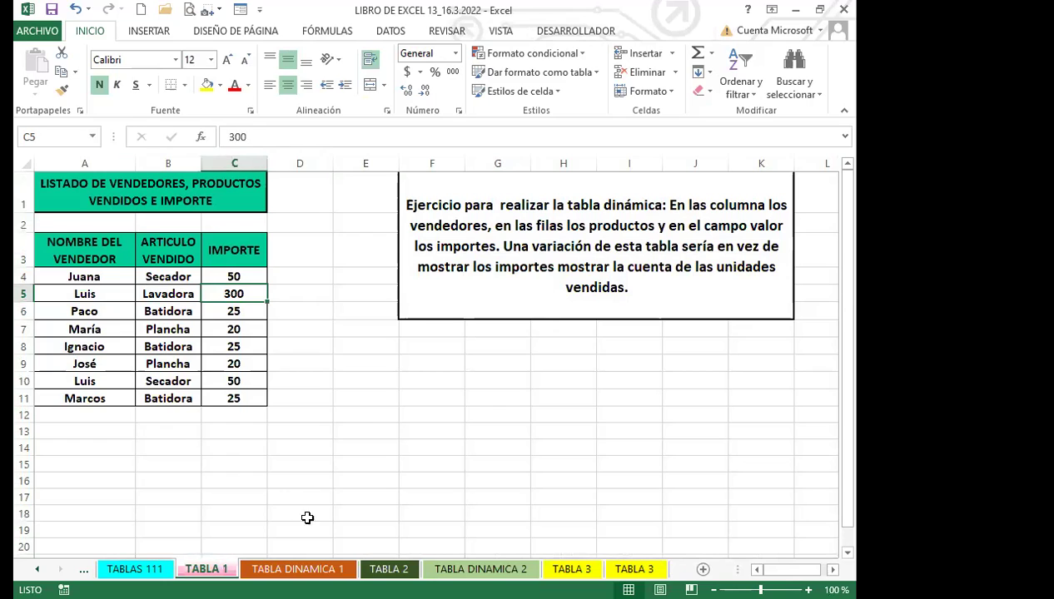
{"action": "left_click", "coordinate": [309, 474]}
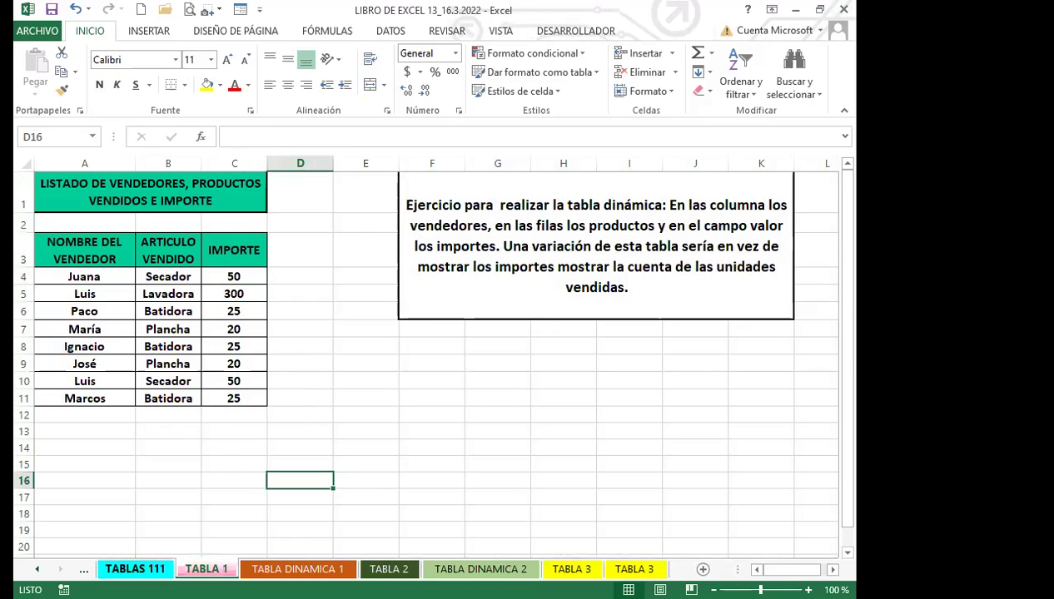
{"action": "key", "text": "ctrl+Page_Up"}
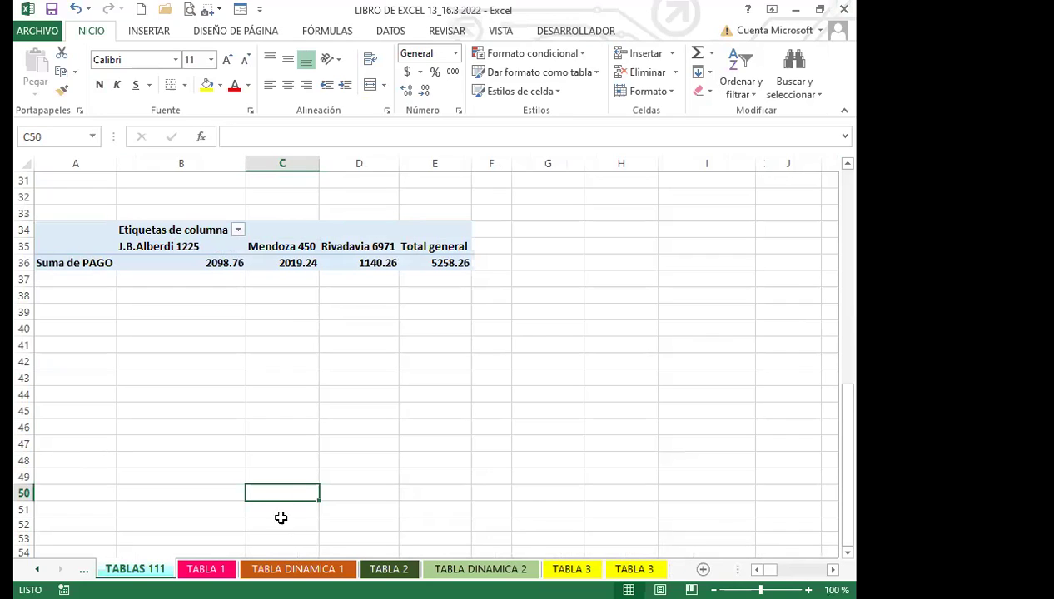
{"action": "left_click", "coordinate": [321, 231]}
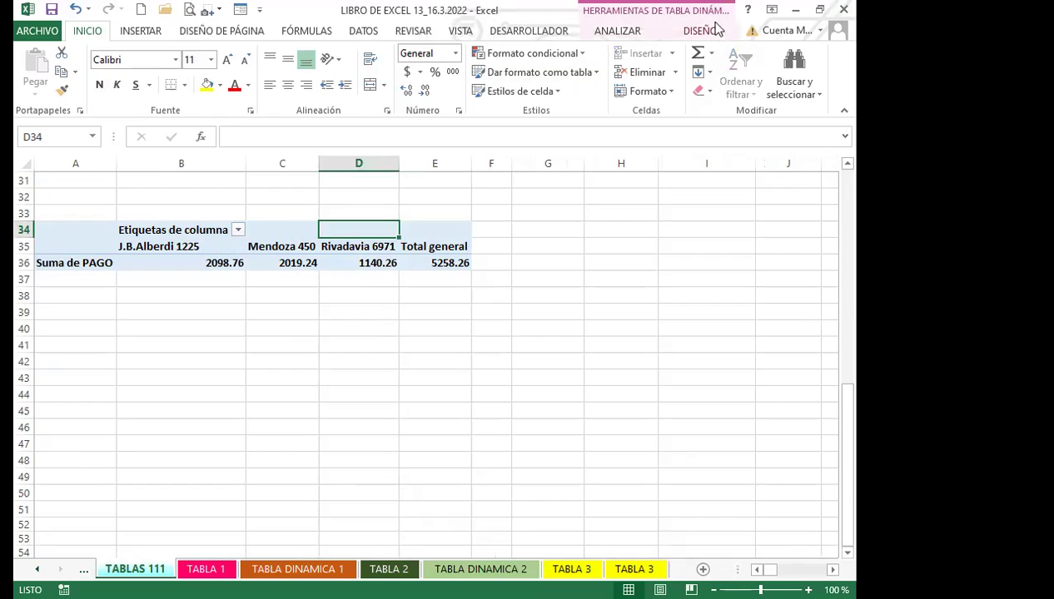
{"action": "left_click", "coordinate": [637, 33]}
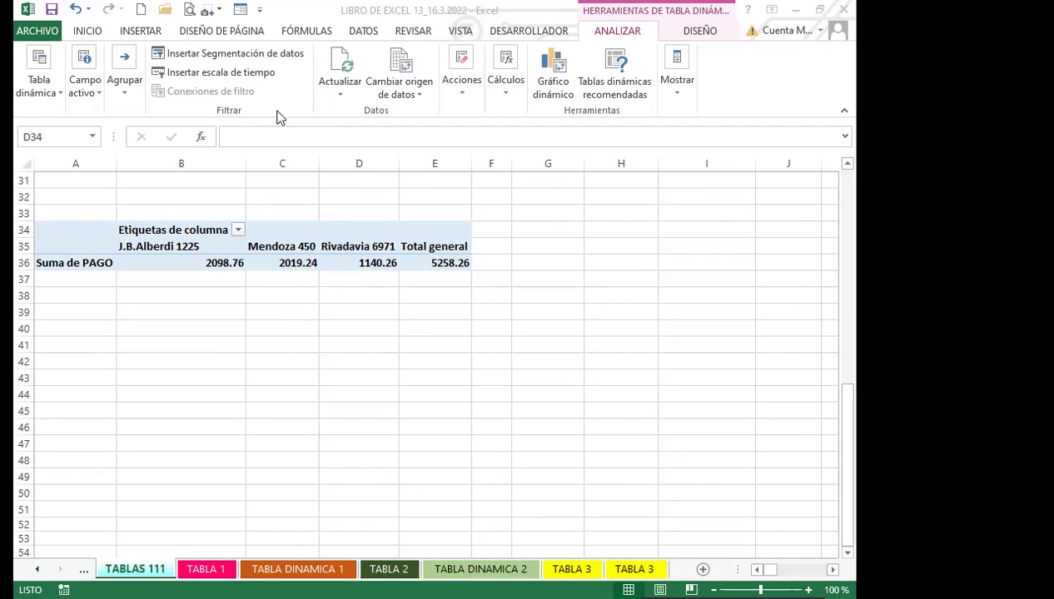
{"action": "left_click", "coordinate": [282, 229]}
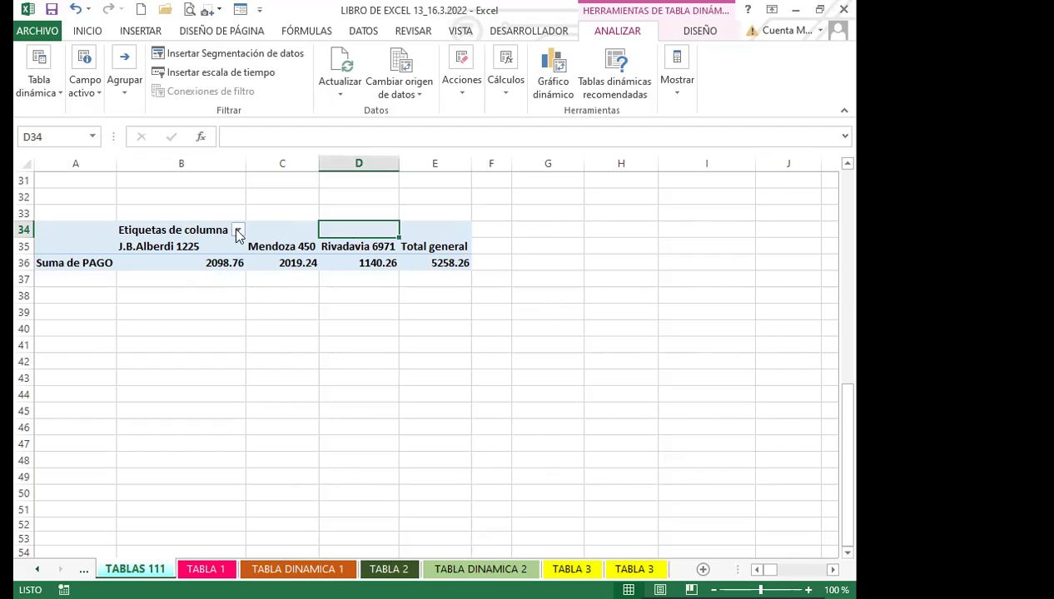
{"action": "left_click", "coordinate": [287, 232]}
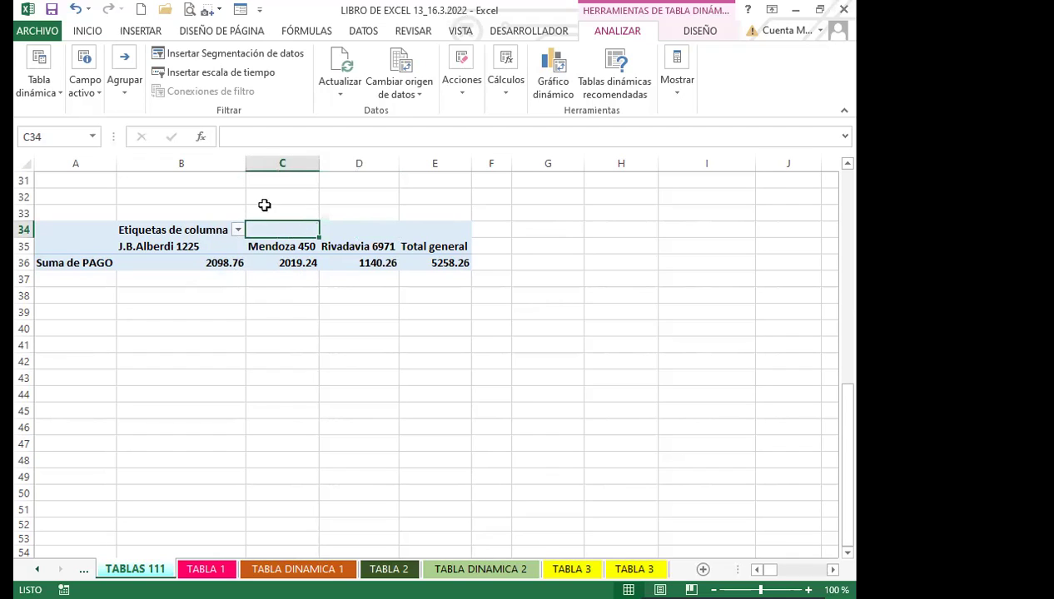
{"action": "left_click", "coordinate": [293, 262]}
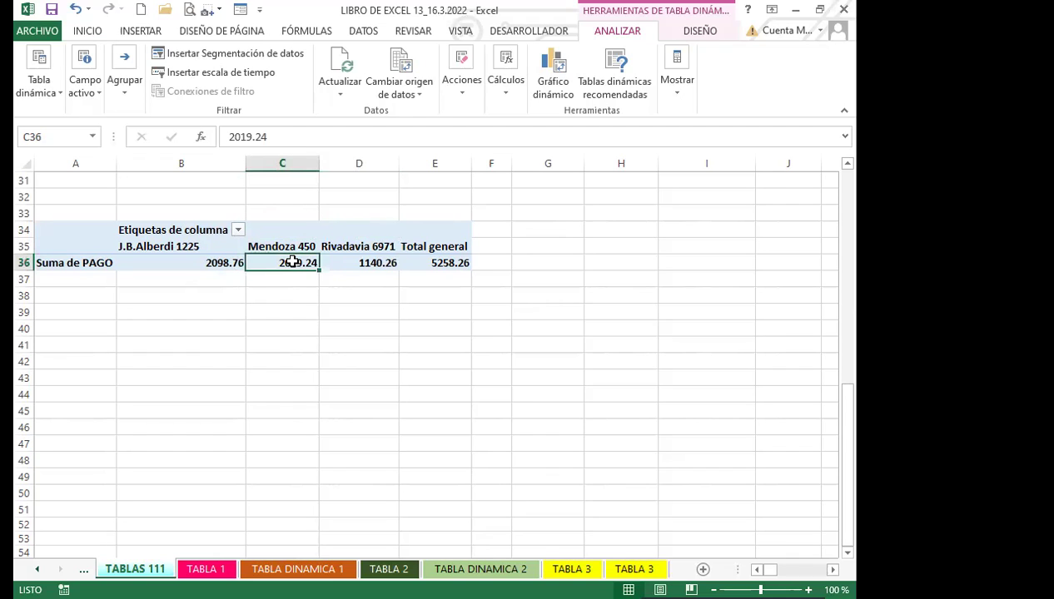
{"action": "mouse_move", "coordinate": [293, 261]}
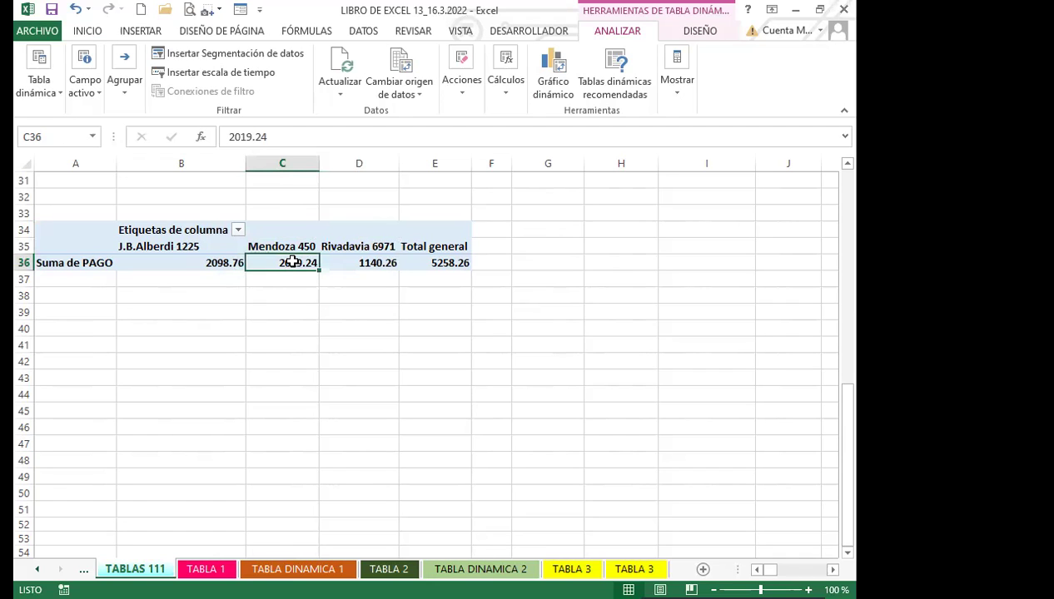